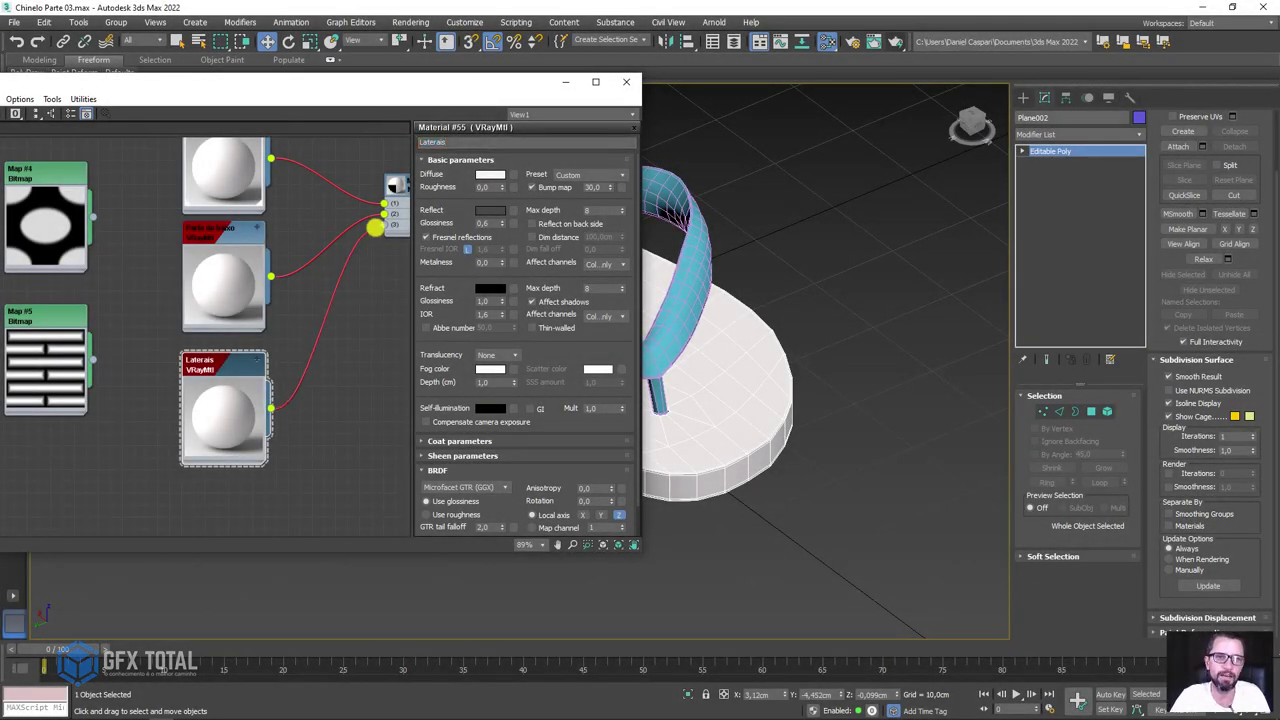
Set the Laterais diffuse to a fully saturated red (Sat 255), then select the Parte de baixo node.
middle_drag(414, 274, 253, 348)
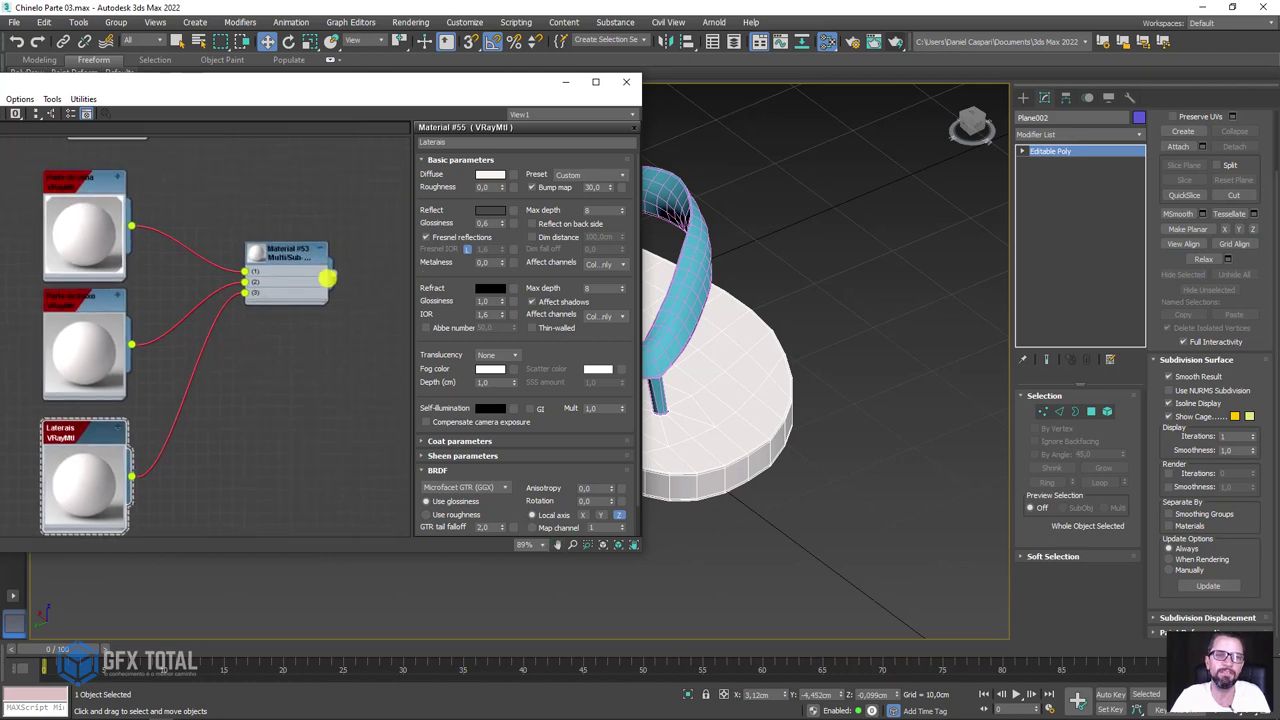
mouse_move(686, 400)
alt+middle_down()
mouse_move(951, 380)
mouse_move(486, 348)
alt+middle_up()
click(487, 176)
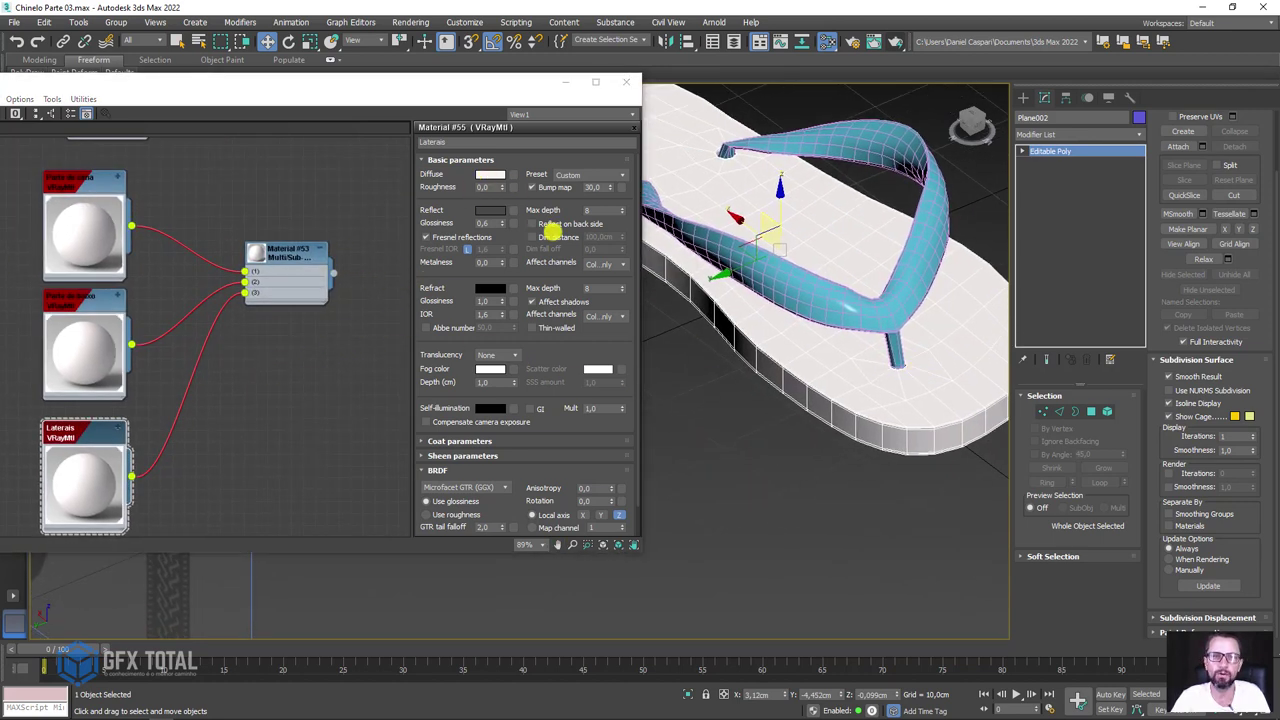
drag(507, 143, 522, 142)
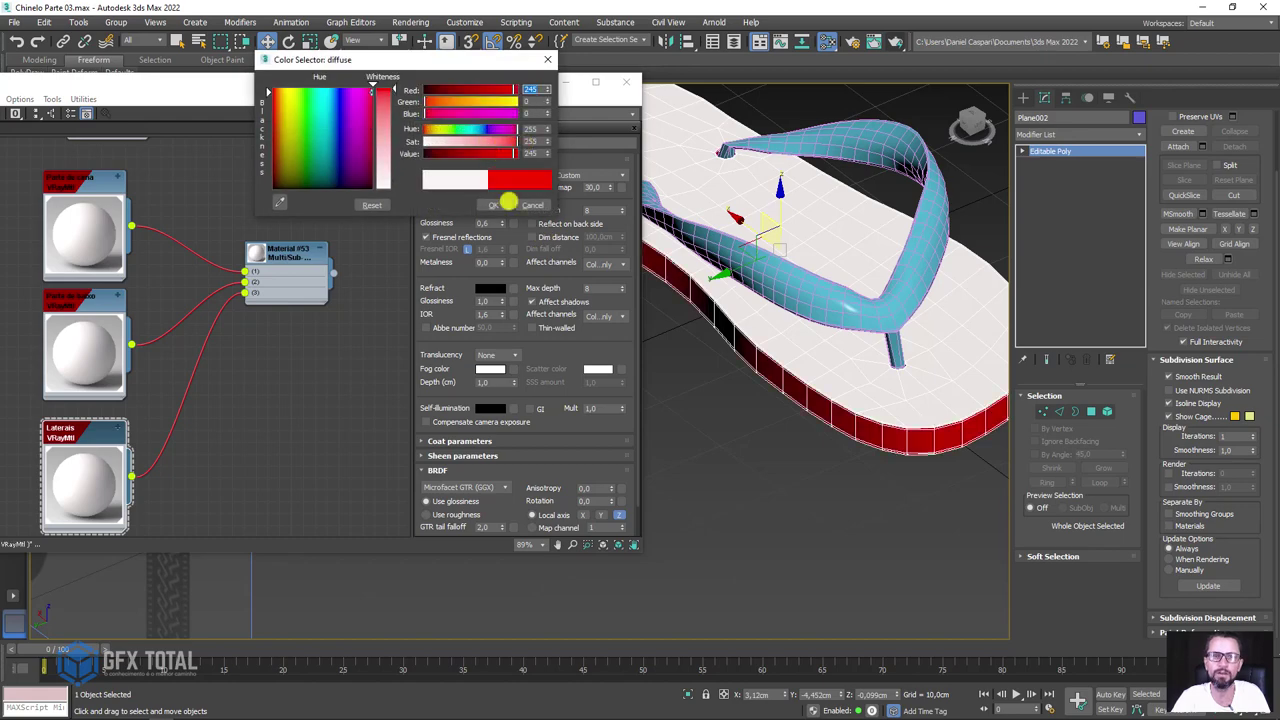
click(493, 205)
mouse_move(700, 350)
alt+middle_down()
mouse_move(746, 376)
mouse_move(763, 329)
mouse_move(763, 420)
mouse_move(726, 426)
alt+middle_up()
click(68, 340)
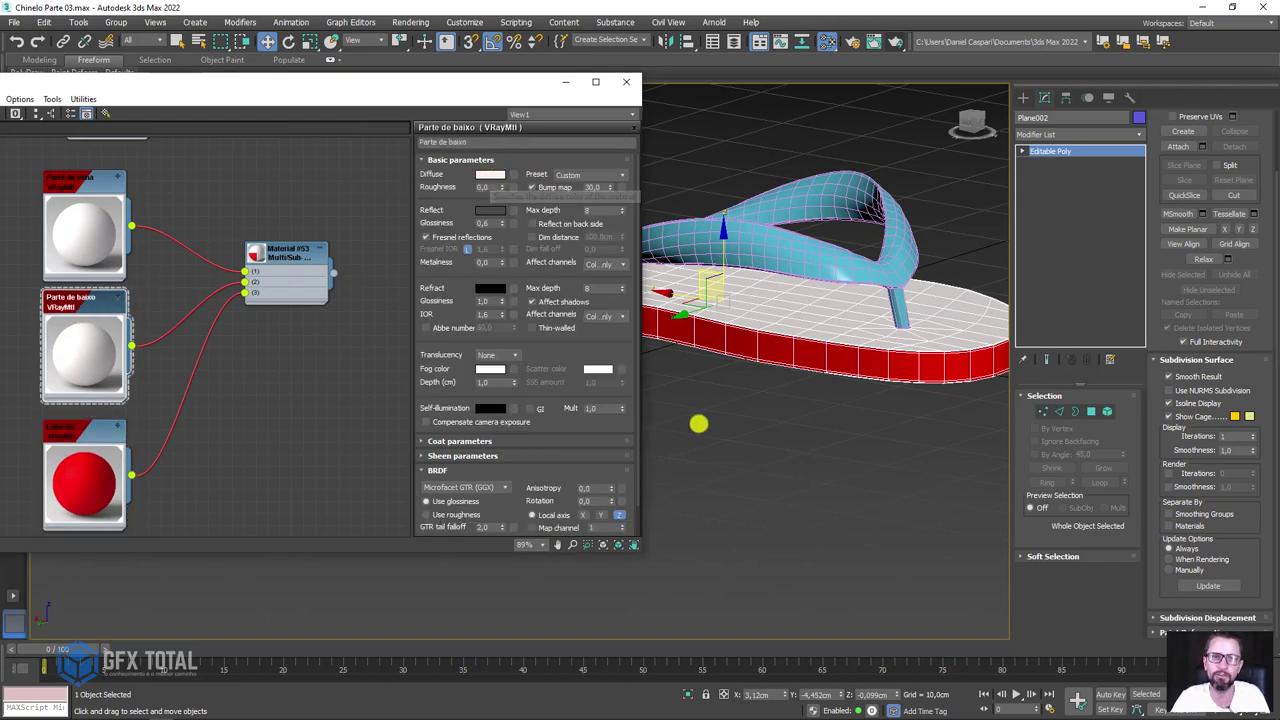
Give Parte de baixo a saturated purple diffuse and move Map #4 near the materials.
alt+middle_drag(697, 423, 704, 269)
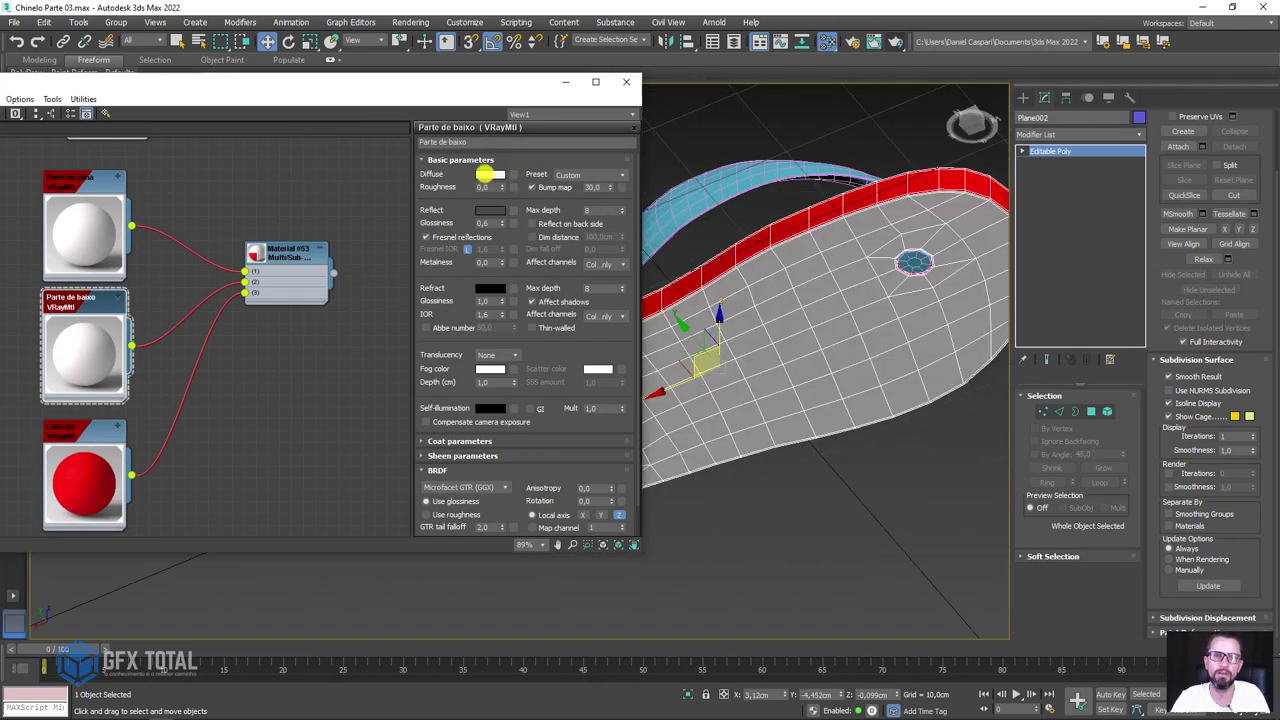
click(488, 175)
drag(469, 129, 600, 145)
click(494, 203)
mouse_move(829, 297)
alt+middle_down()
mouse_move(903, 386)
mouse_move(854, 423)
mouse_move(748, 387)
alt+middle_up()
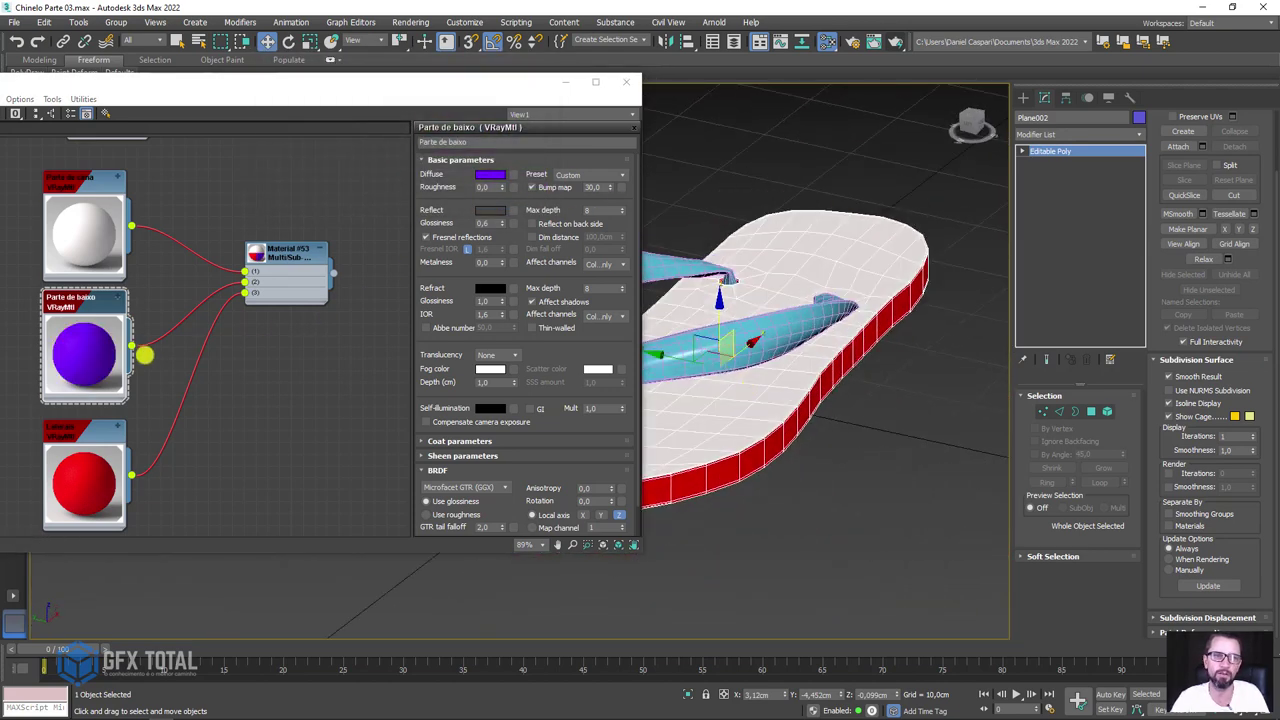
middle_drag(144, 354, 174, 236)
drag(165, 233, 157, 199)
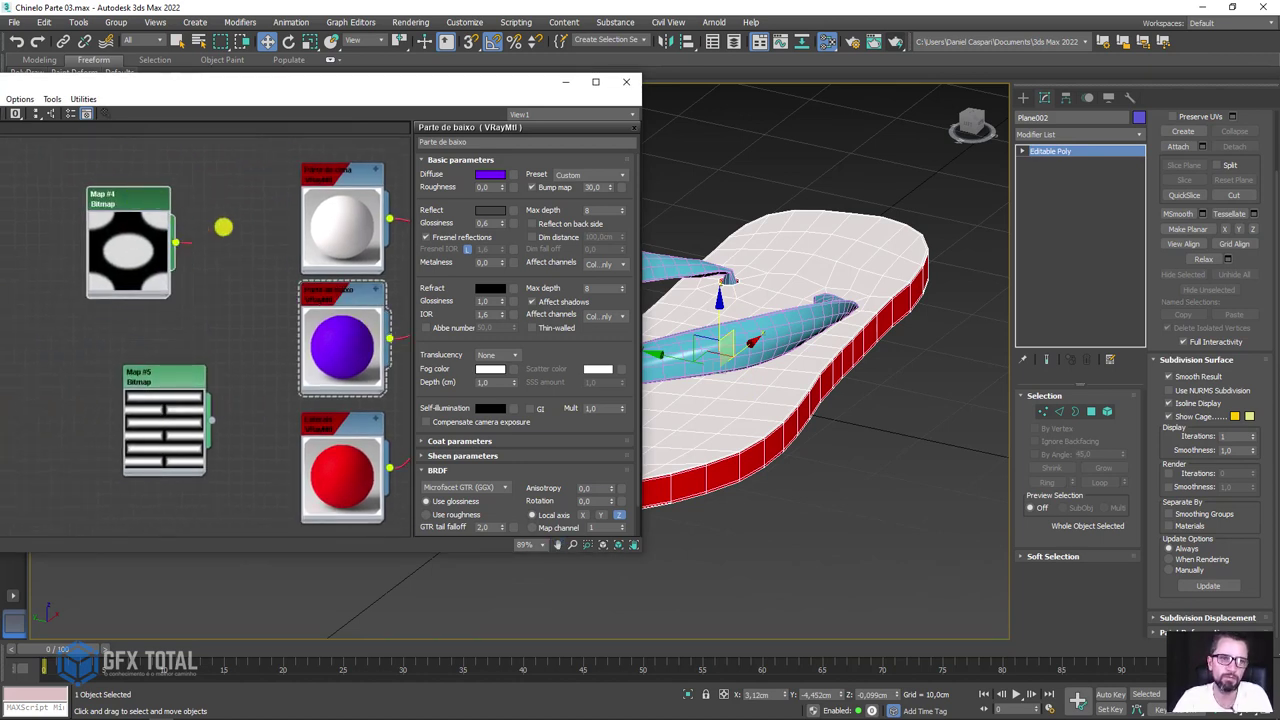
Wire Map #4 into the top material's Diffuse map slot and open Map #4's parameters.
drag(223, 228, 302, 275)
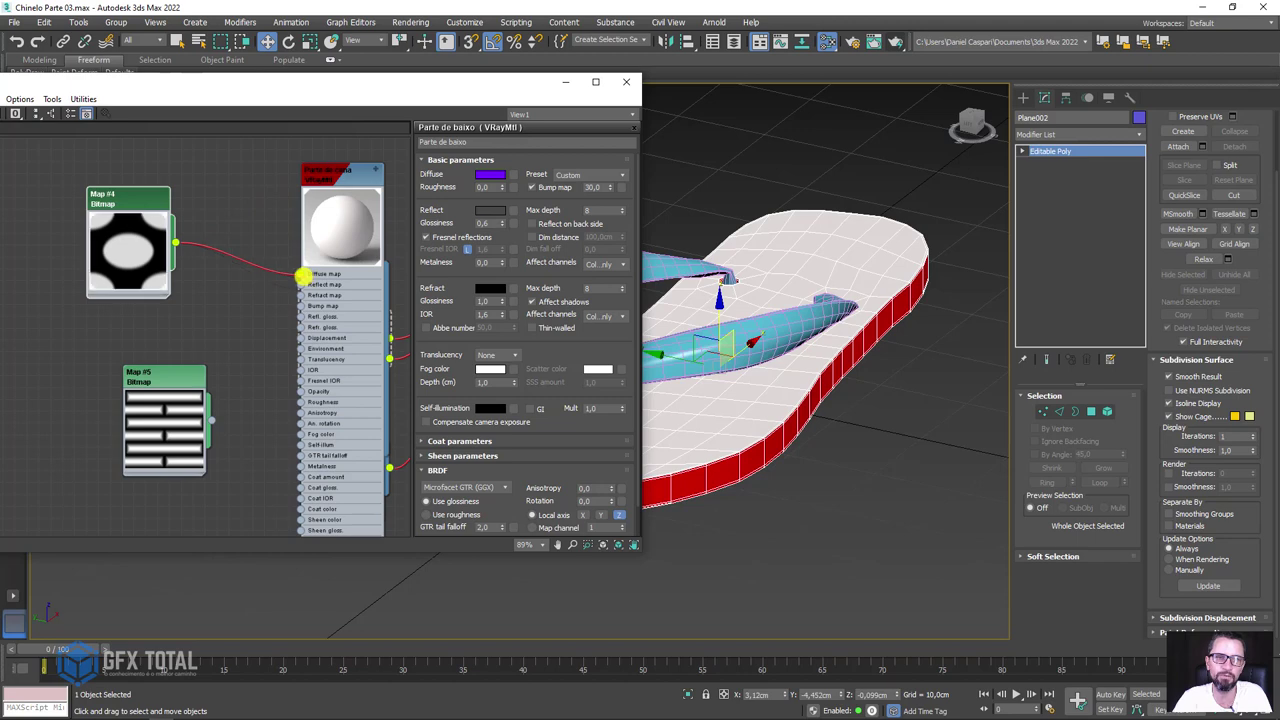
alt+middle_drag(794, 286, 887, 361)
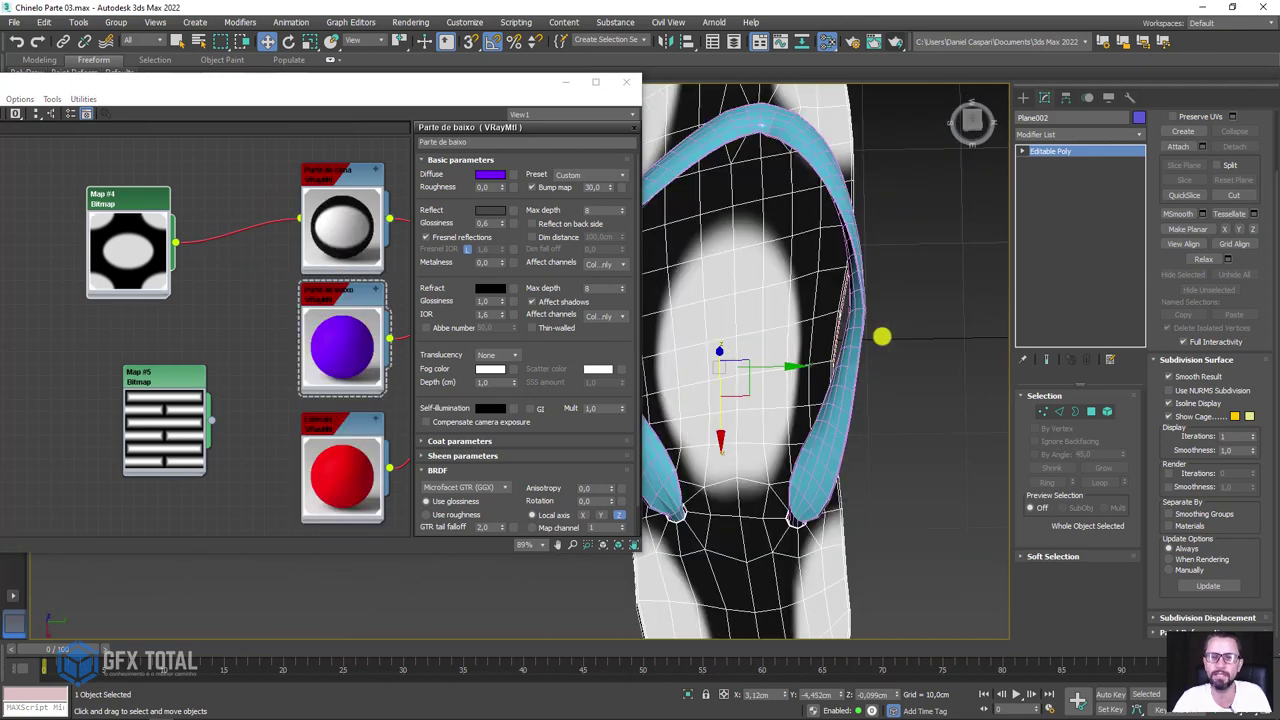
scroll(881, 336, down, 5)
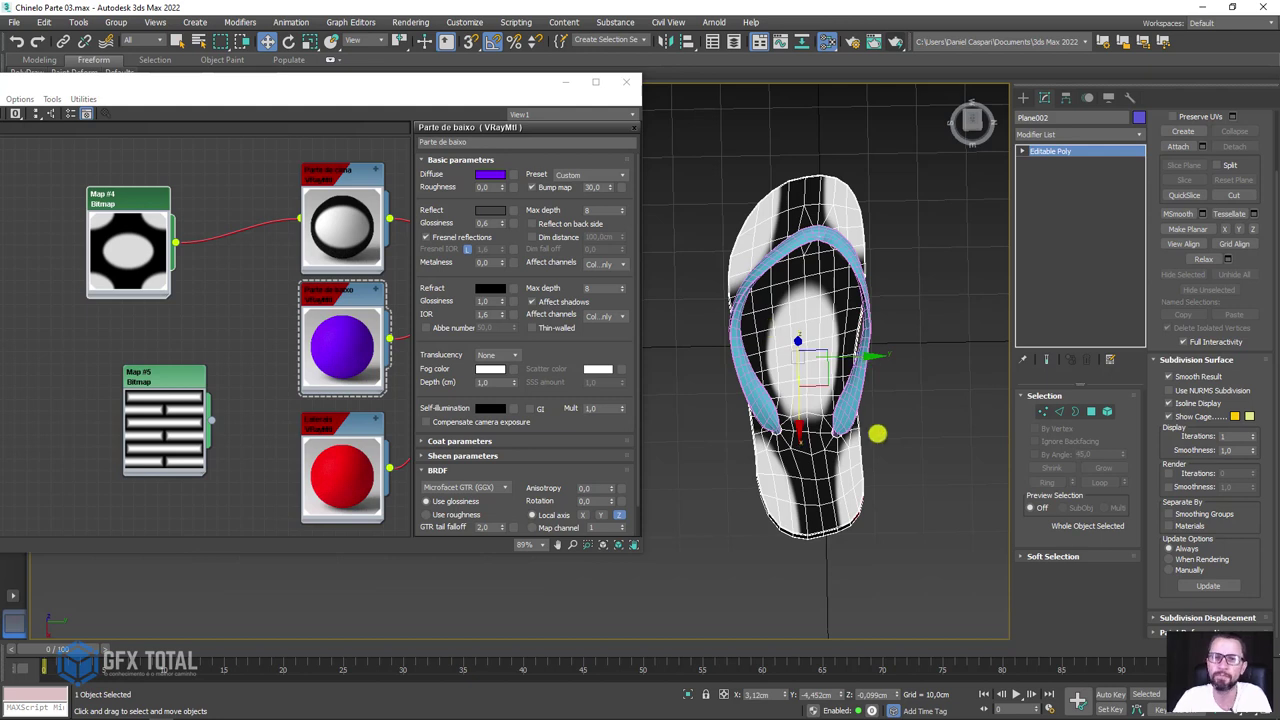
double_click(122, 200)
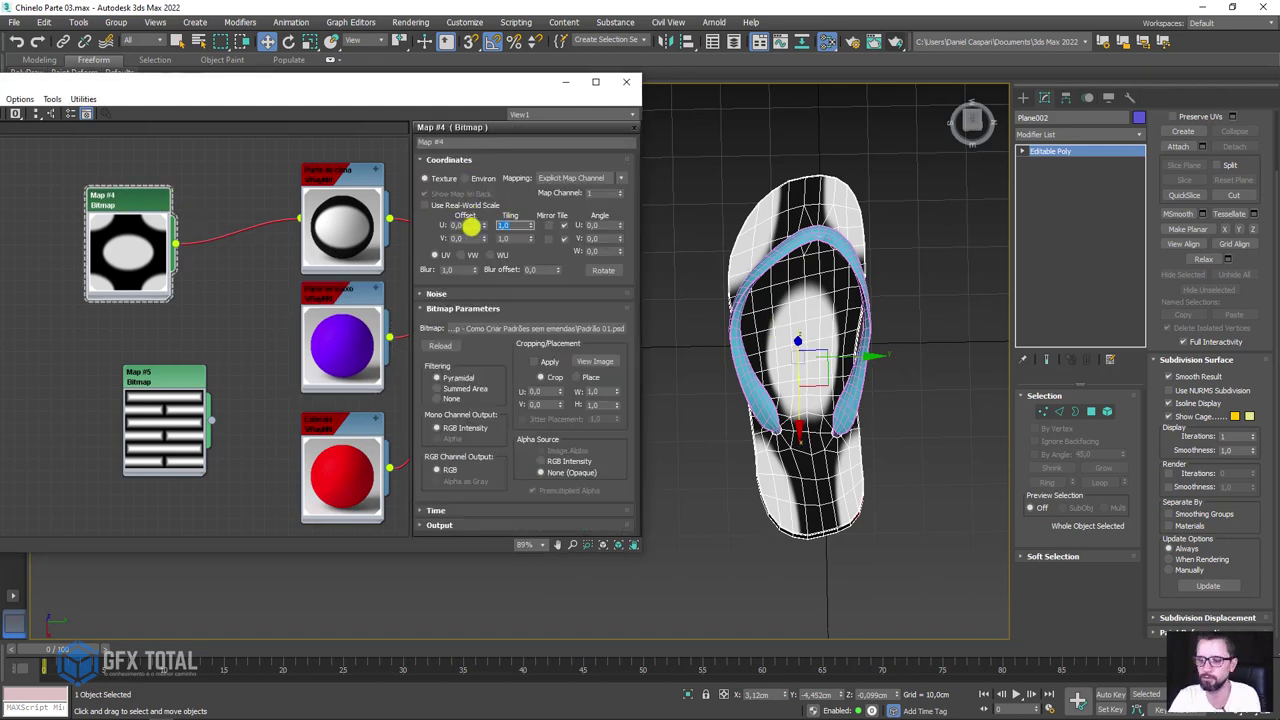
Set Map #4's U and V tiling to 30 and check the dense dots on the sandal.
key(Tab)
text(30)
key(Return)
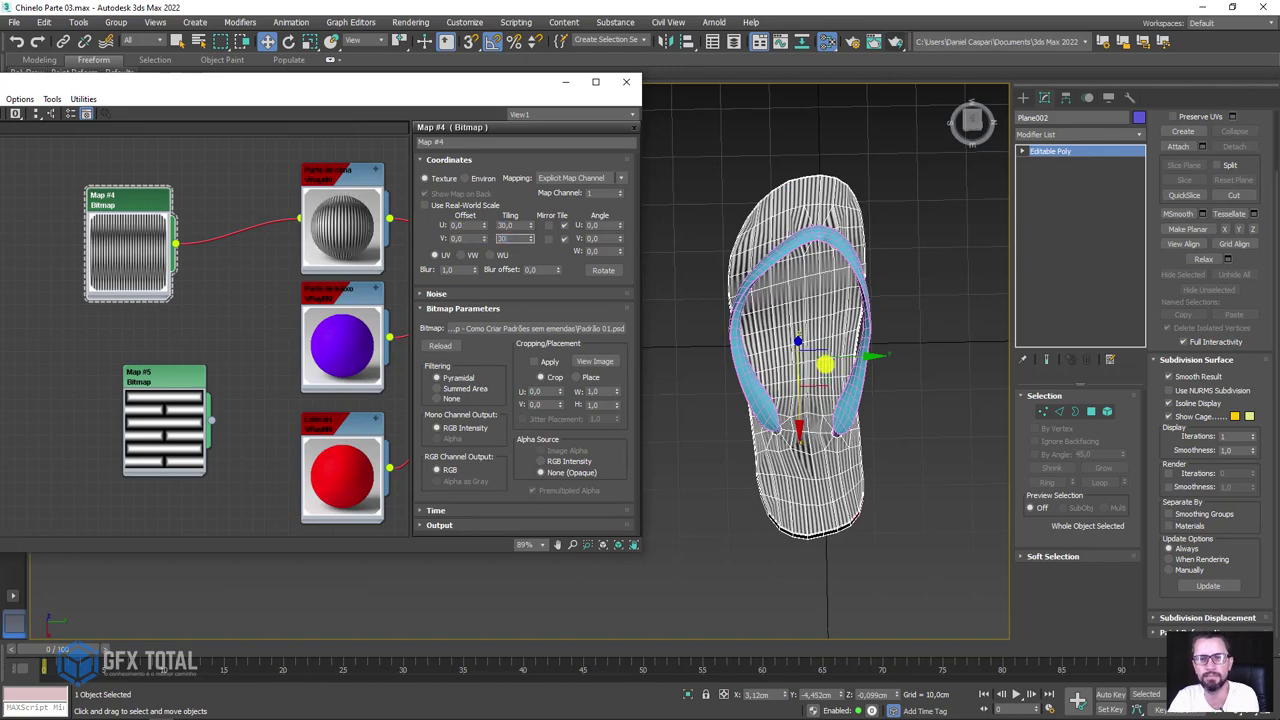
scroll(793, 298, up, 5)
scroll(764, 250, down, 5)
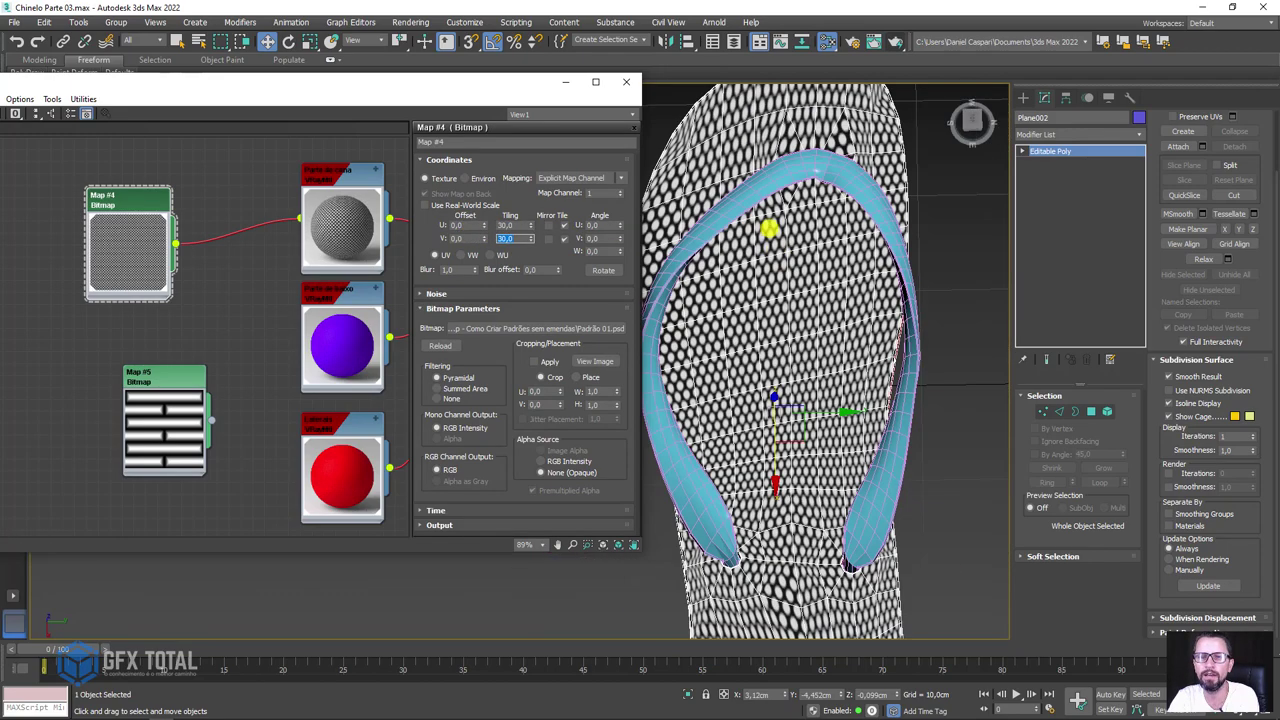
mouse_move(766, 226)
alt+middle_down()
mouse_move(814, 251)
mouse_move(766, 309)
alt+middle_up()
scroll(700, 277, up, 5)
scroll(760, 180, up, 2)
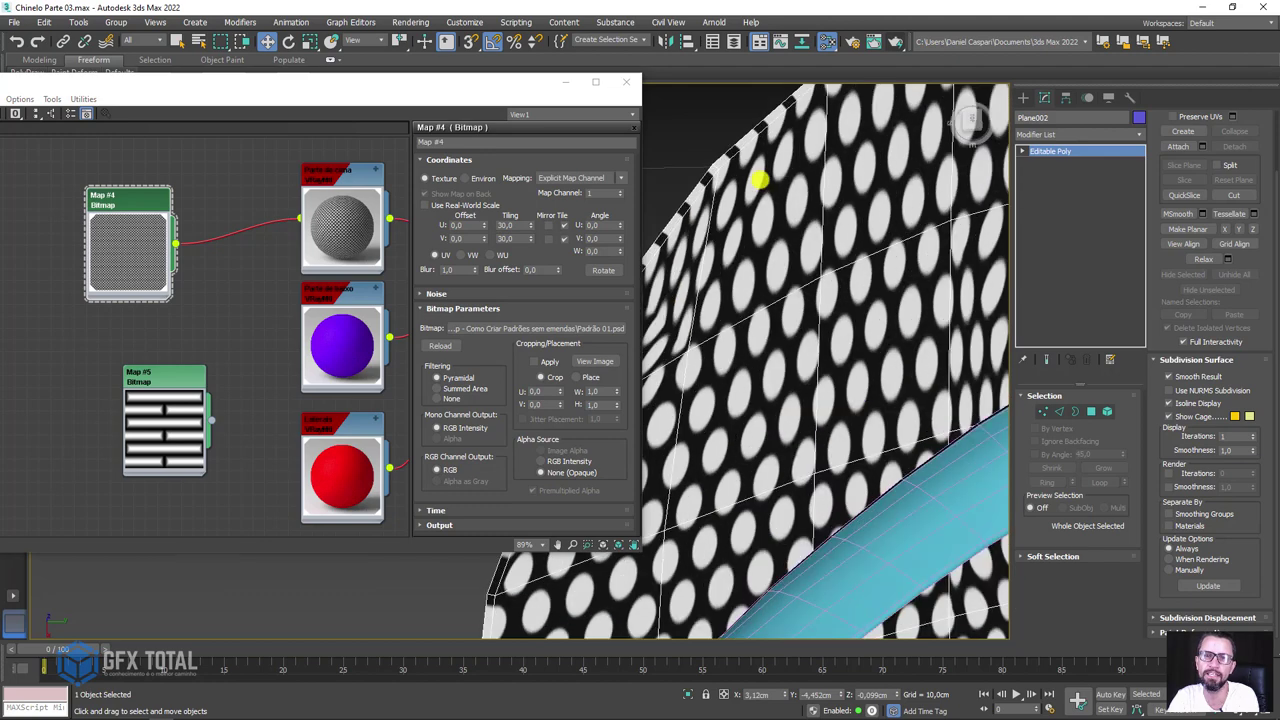
scroll(732, 253, down, 5)
mouse_move(851, 331)
alt+middle_down()
mouse_move(883, 420)
mouse_move(848, 485)
alt+middle_up()
alt+middle_drag(825, 300, 845, 350)
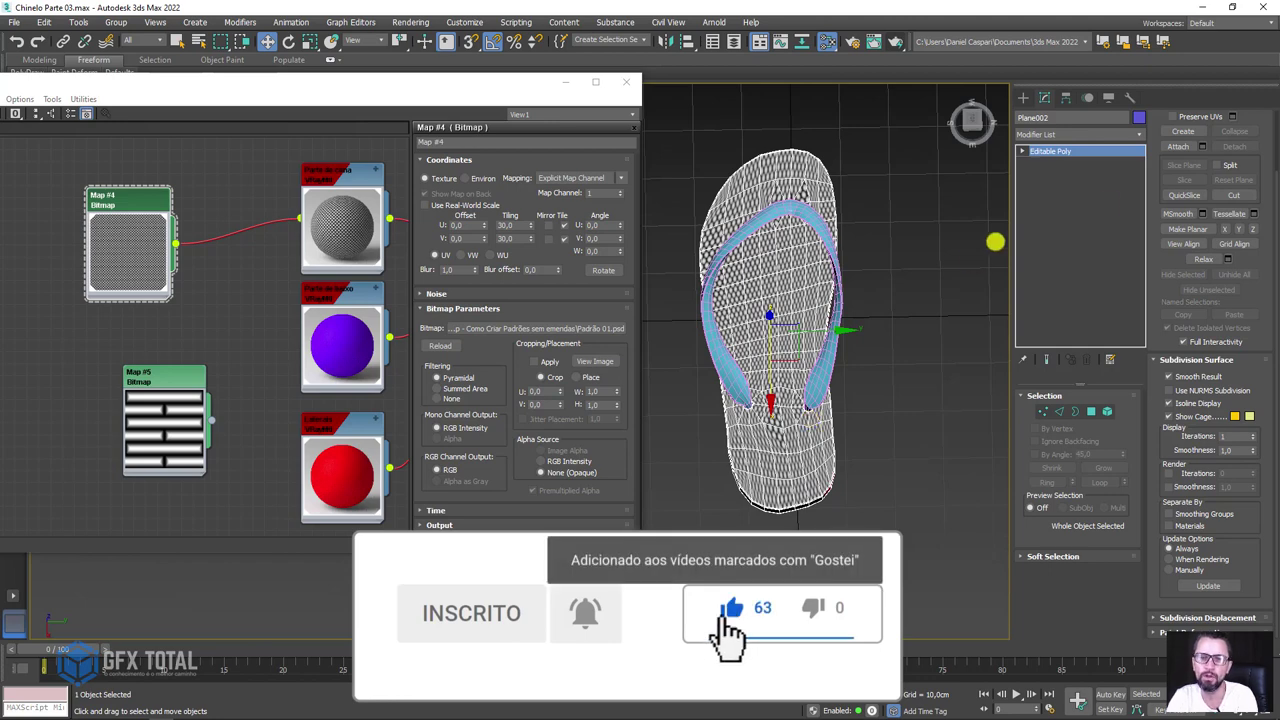
Add a UVW Map modifier to the flip-flop with Box mapping.
click(1129, 133)
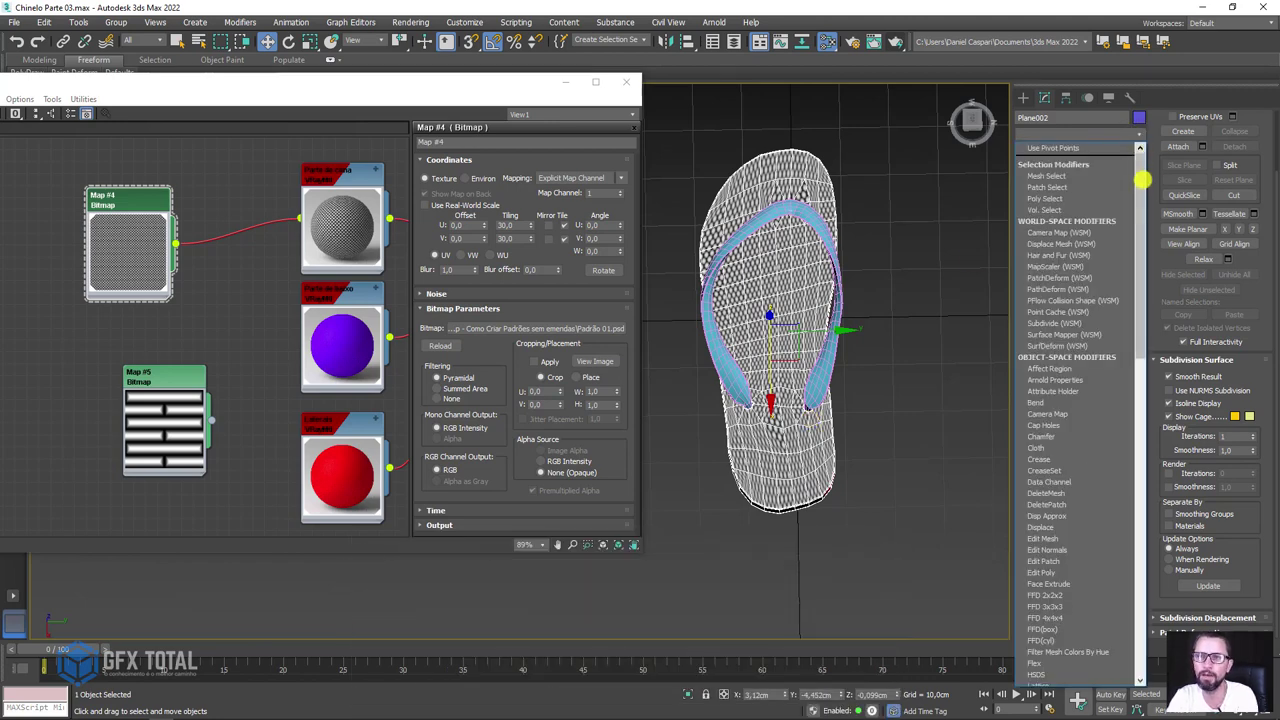
drag(1143, 177, 1134, 497)
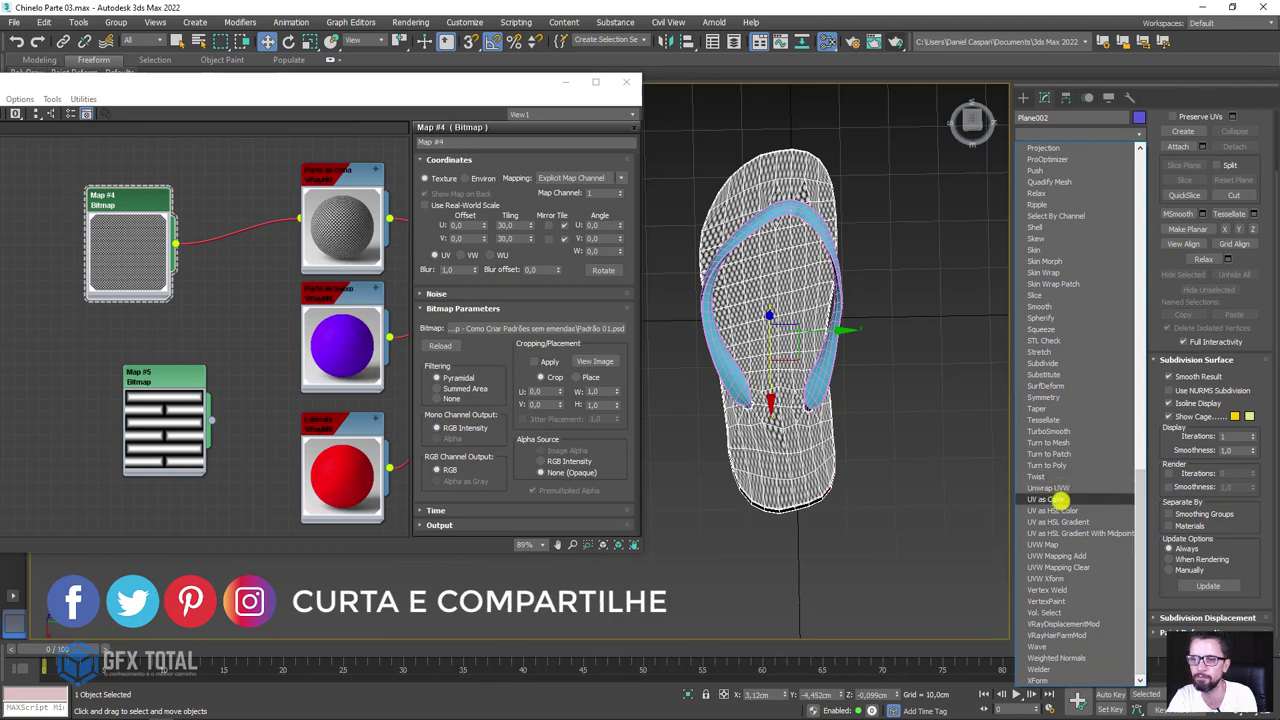
click(1057, 543)
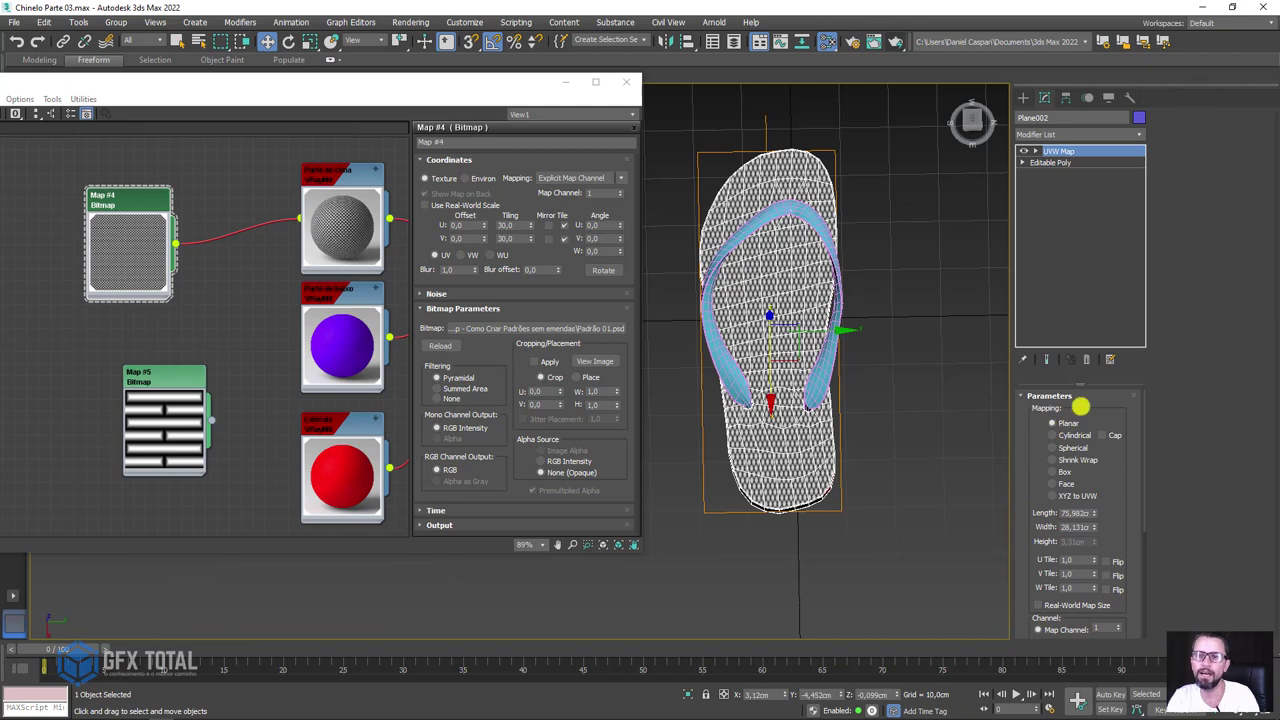
click(1061, 472)
Set the UVW Map Width and Height to 75,982 to match the Length.
mouse_move(857, 449)
alt+middle_down()
mouse_move(909, 349)
mouse_move(950, 423)
mouse_move(930, 425)
mouse_move(945, 459)
alt+middle_up()
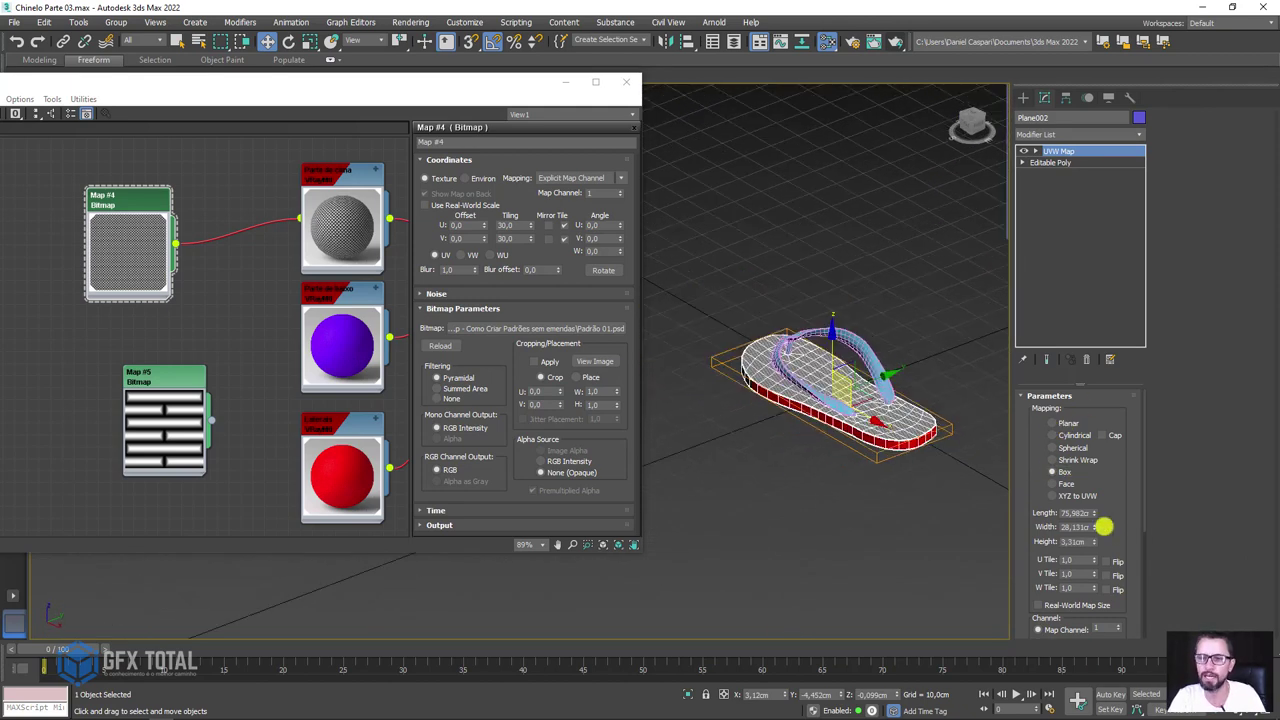
scroll(1103, 526, down, 2)
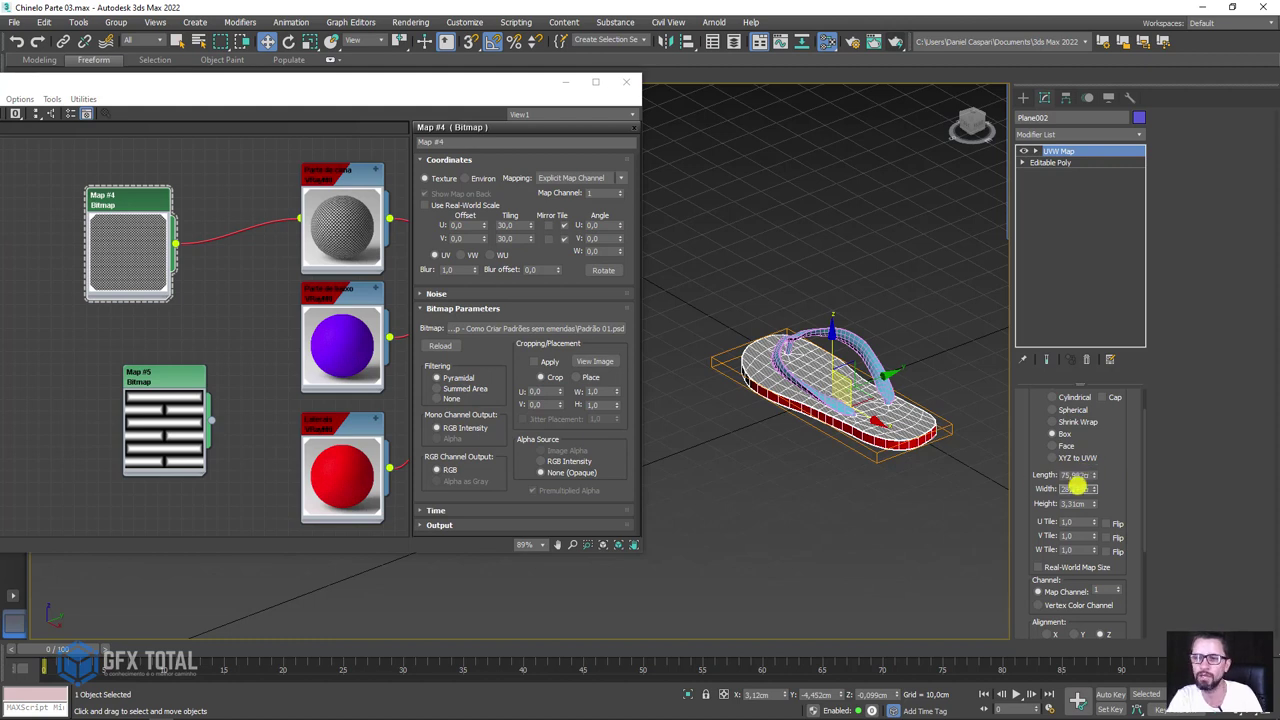
key(ctrl+v)
key(Tab)
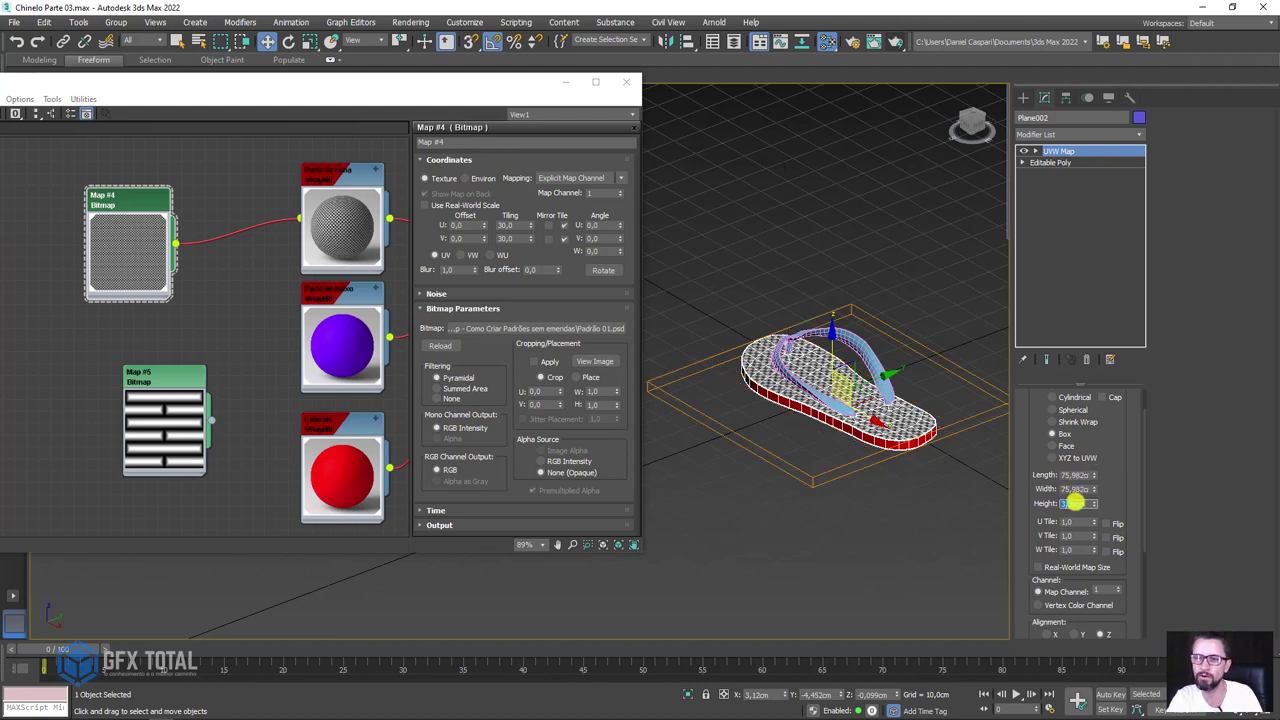
key(ctrl+v)
key(Return)
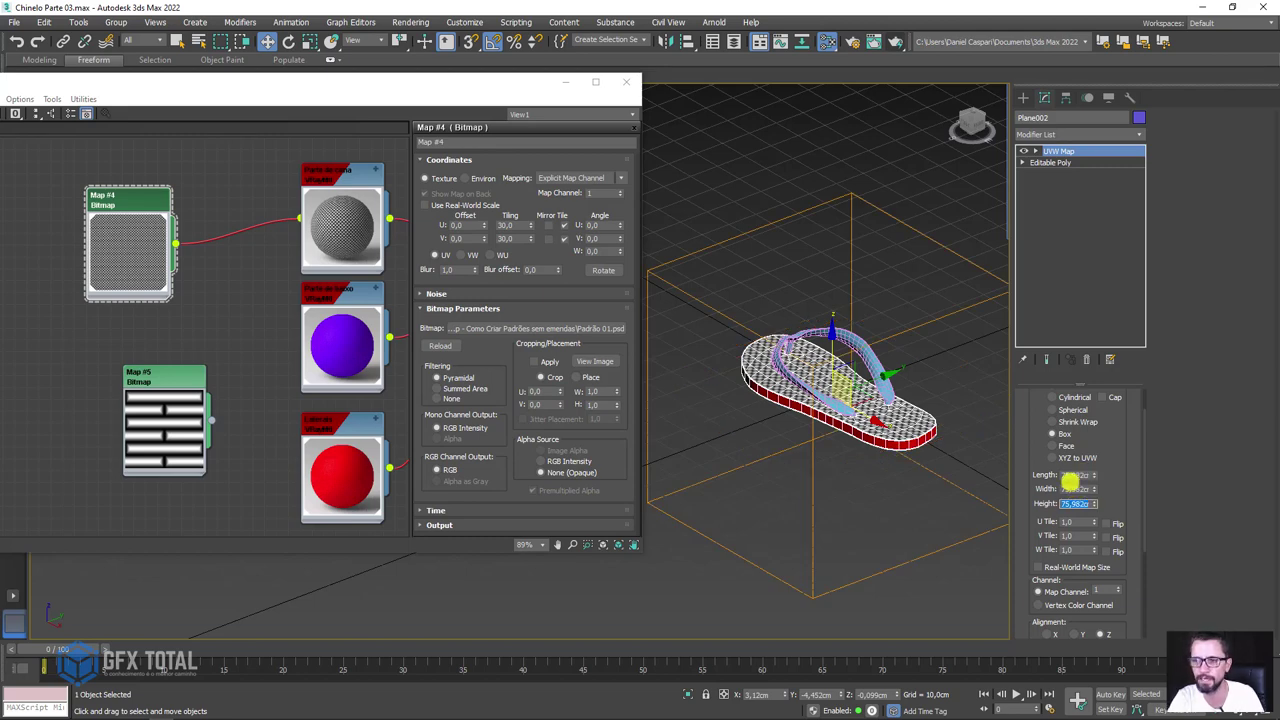
mouse_move(835, 437)
alt+middle_down()
mouse_move(754, 451)
mouse_move(749, 514)
mouse_move(860, 469)
mouse_move(719, 500)
alt+middle_up()
scroll(846, 360, up, 5)
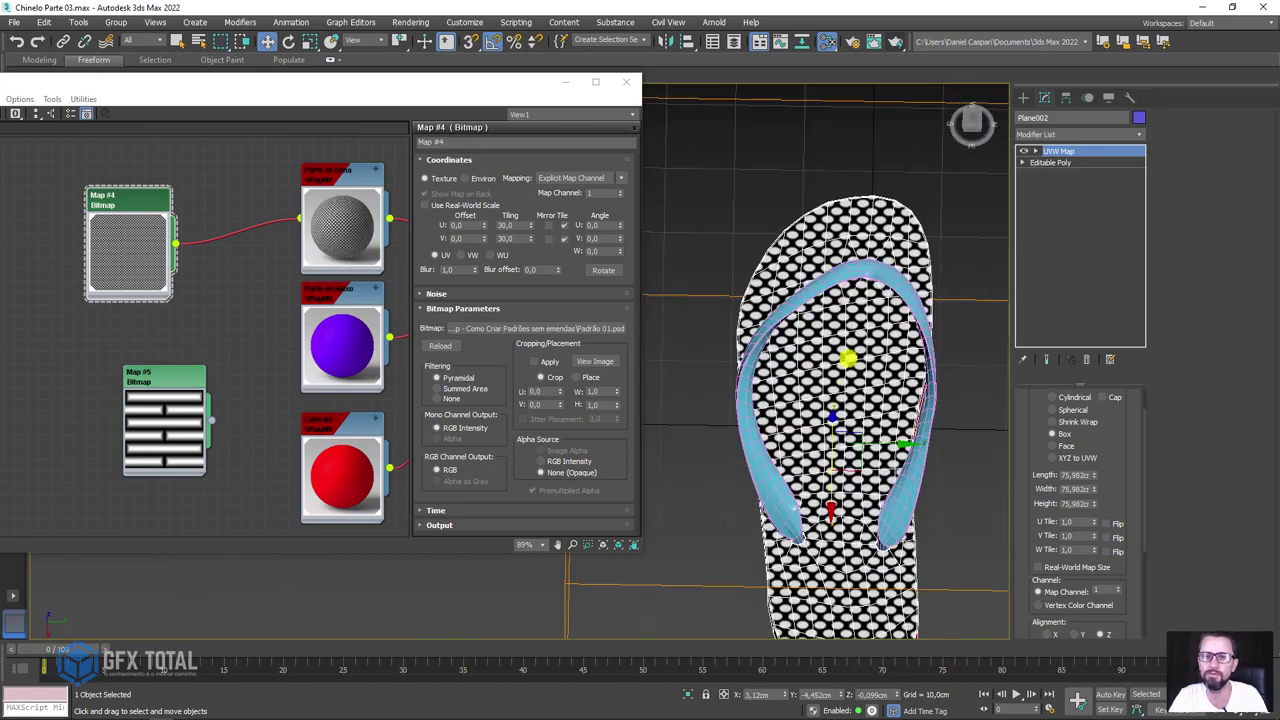
scroll(849, 386, up, 3)
scroll(854, 391, down, 3)
scroll(860, 396, down, 2)
middle_drag(859, 395, 769, 326)
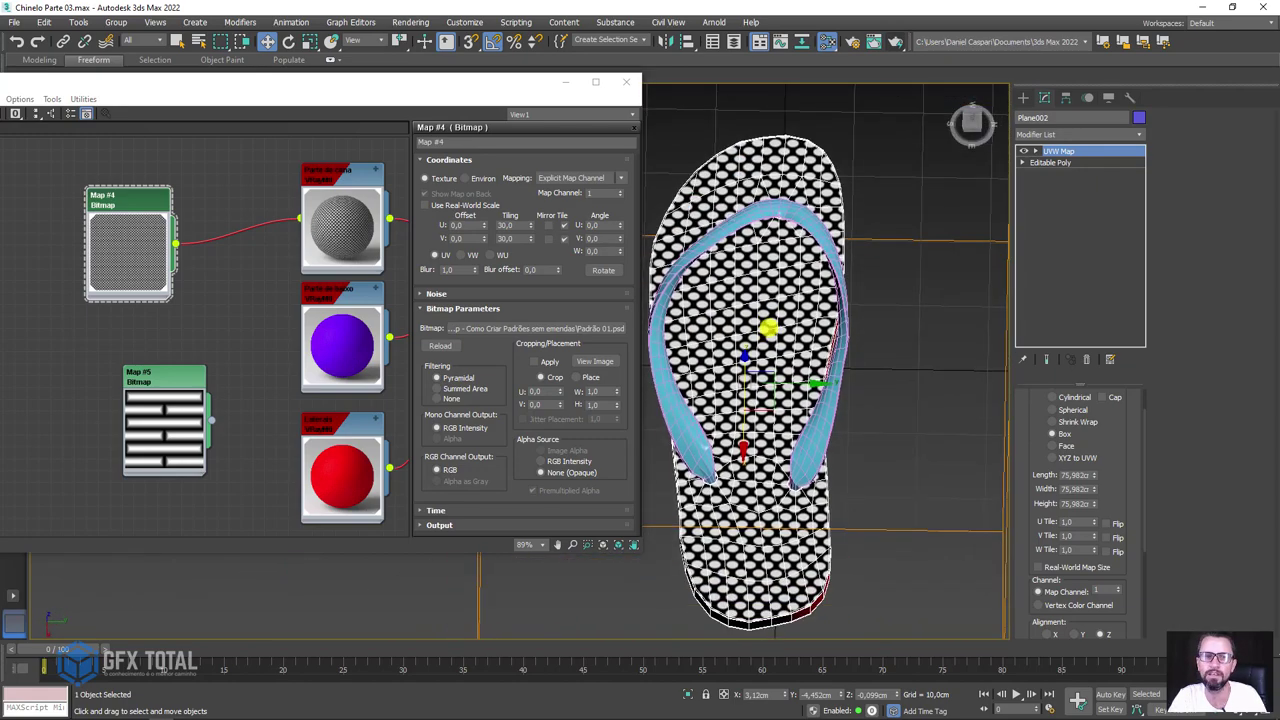
Set Map #4's U and V tiling to 60.
double_click(507, 225)
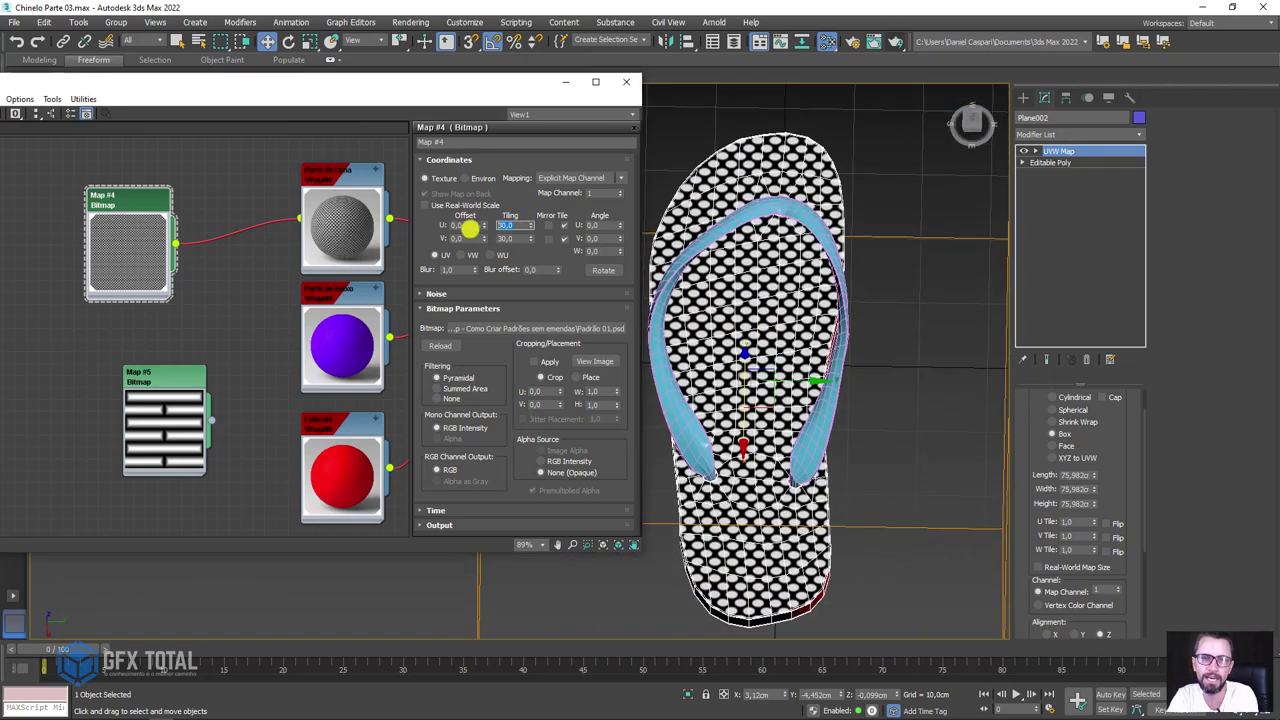
text(60)
key(Tab)
text(60)
key(Return)
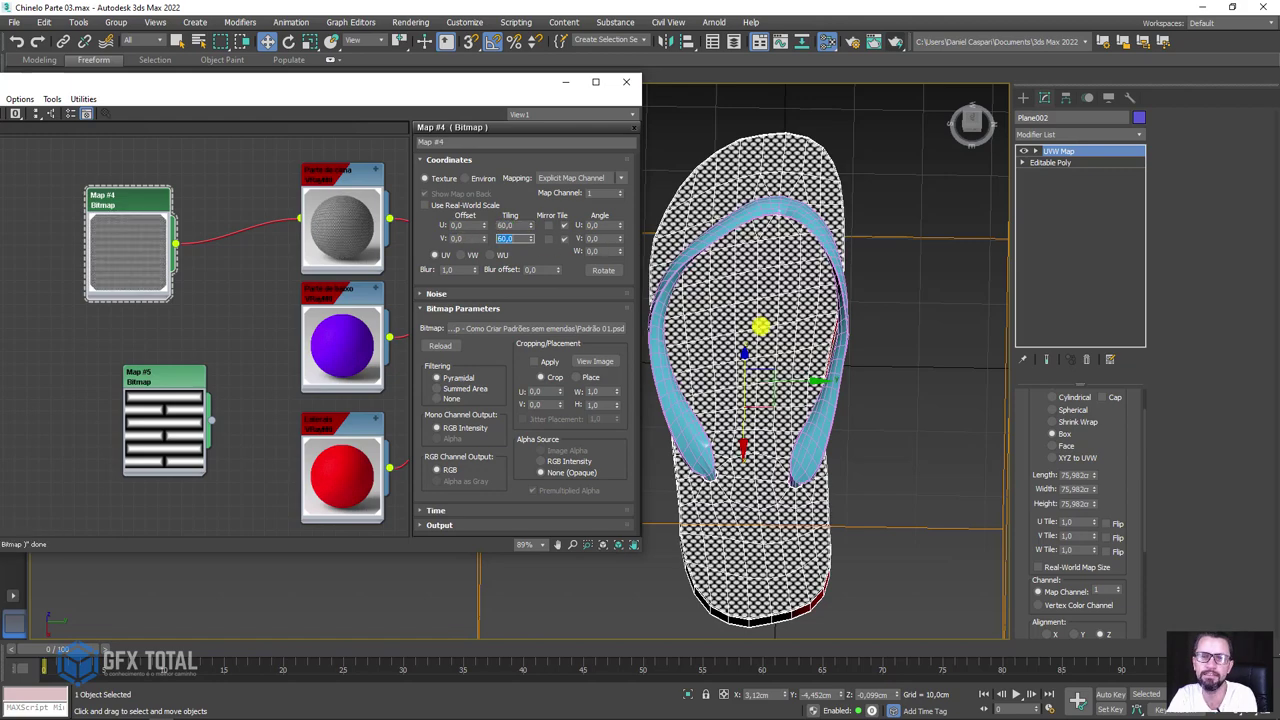
Reduce Map #4's U and V tiling to 55.
scroll(761, 325, up, 3)
scroll(761, 325, up, 1)
scroll(762, 330, down, 3)
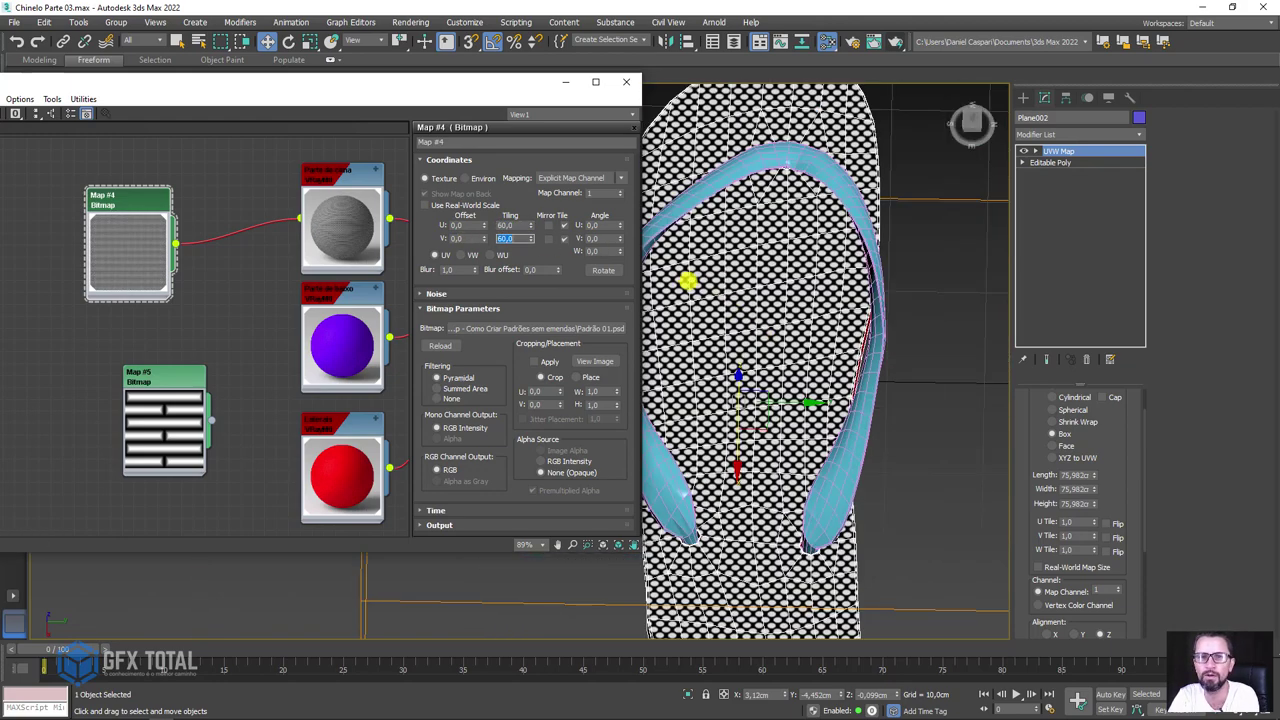
scroll(780, 320, up, 1)
scroll(818, 370, up, 2)
scroll(824, 415, up, 2)
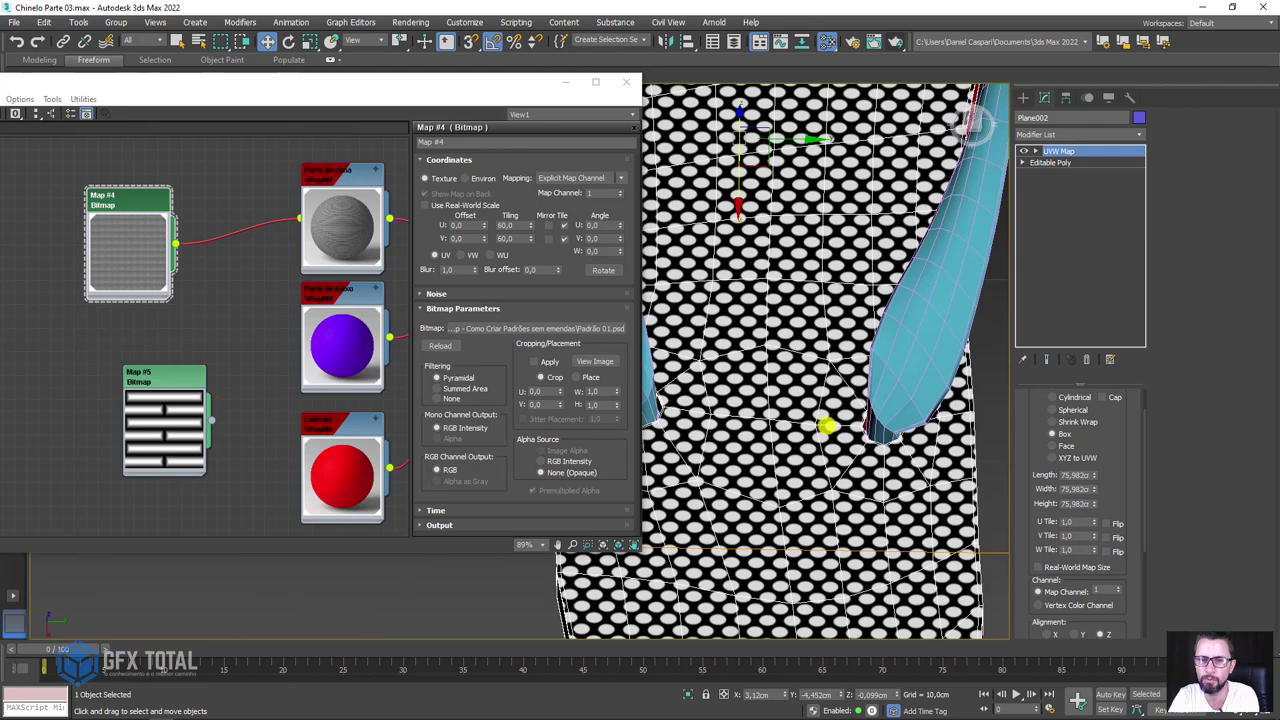
drag(517, 226, 493, 225)
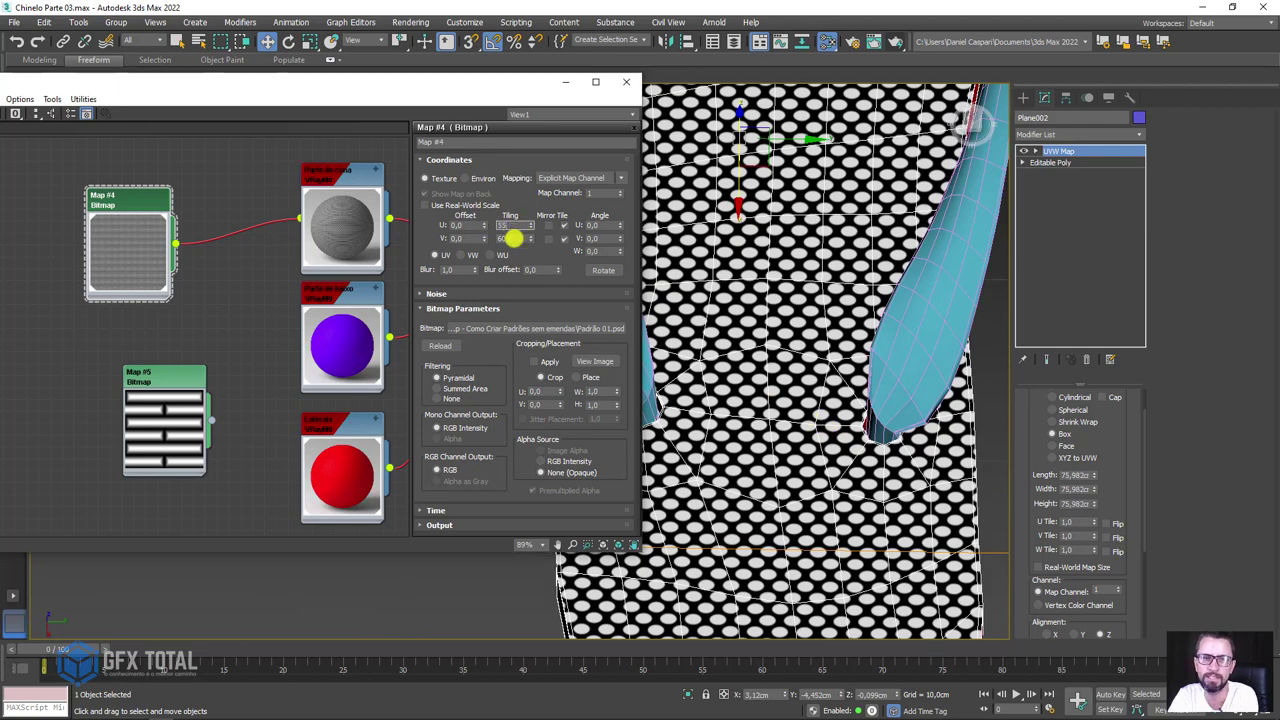
key(Return)
scroll(790, 295, down, 2)
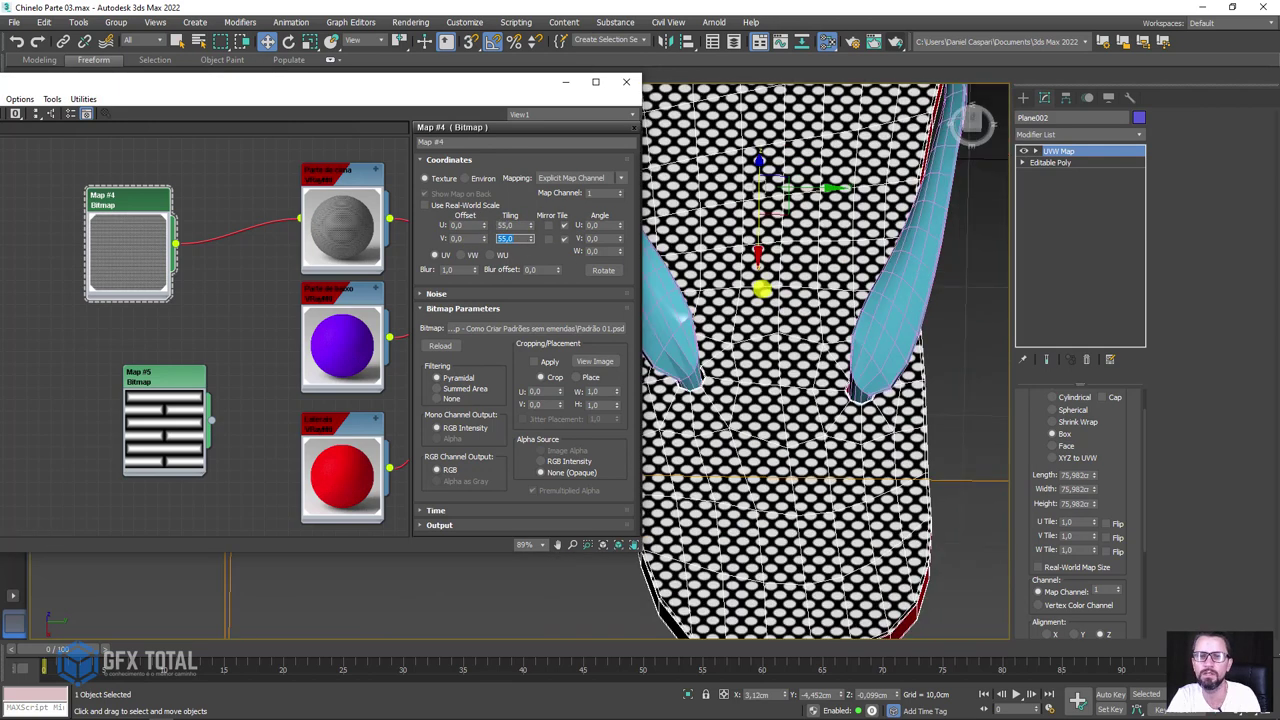
scroll(762, 290, down, 1)
scroll(766, 297, down, 2)
mouse_move(766, 297)
alt+middle_down()
mouse_move(832, 453)
mouse_move(791, 434)
mouse_move(848, 343)
mouse_move(763, 451)
mouse_move(775, 392)
mouse_move(759, 253)
alt+middle_up()
Plug Map #5 into the purple material's diffuse and open its settings.
mouse_move(173, 377)
mouse_down()
mouse_move(147, 369)
mouse_move(306, 389)
mouse_up()
alt+middle_drag(800, 380, 858, 344)
double_click(124, 343)
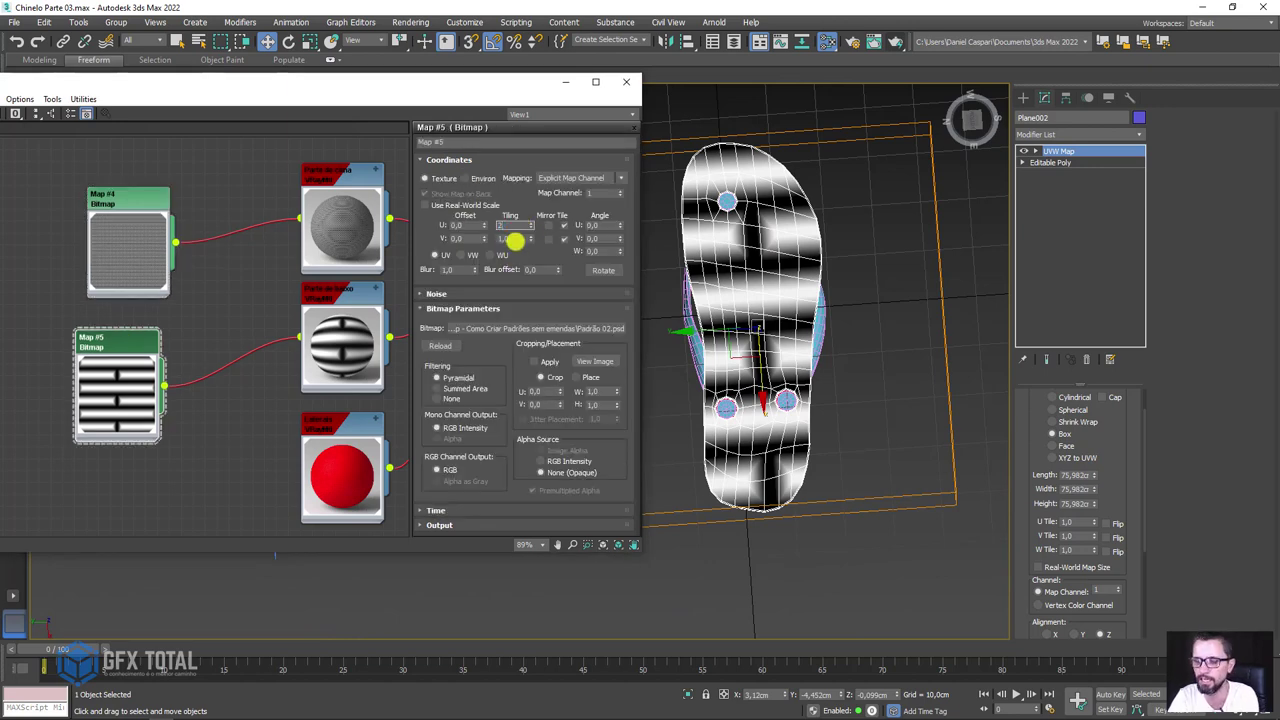
Set Map #5's U and V tiling to 20.
key(Tab)
text(20)
key(Return)
scroll(766, 308, up, 3)
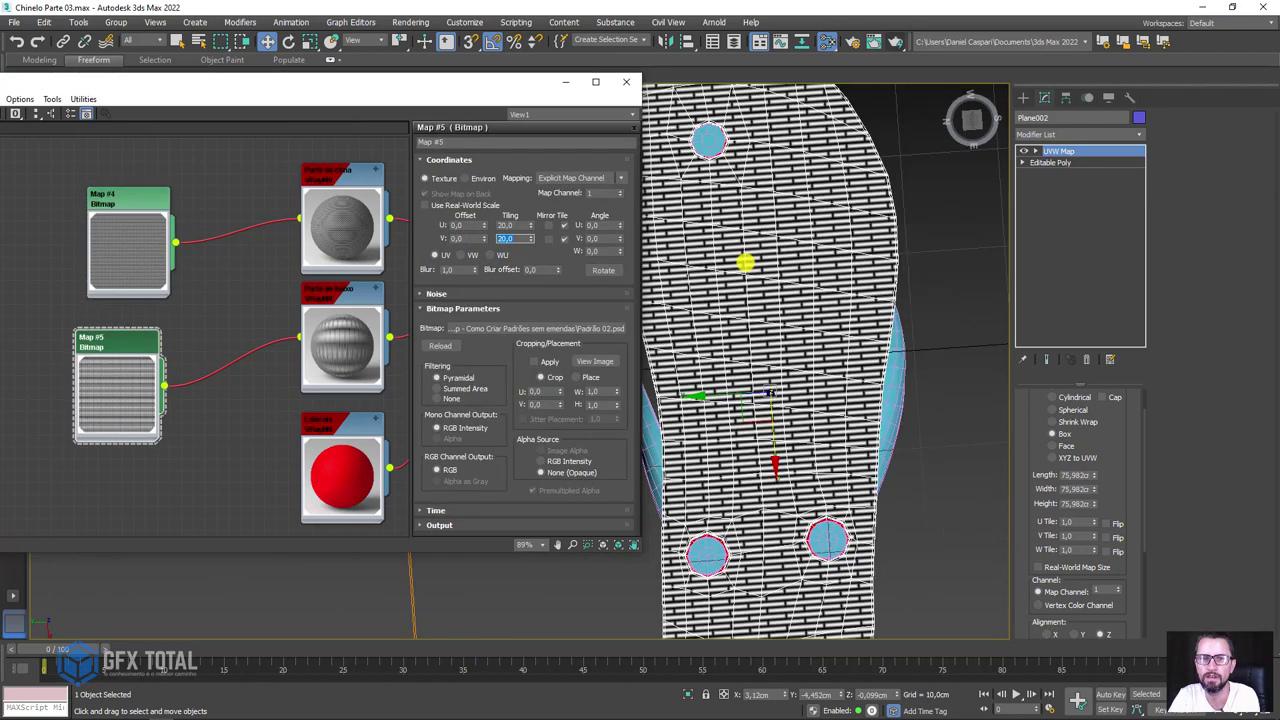
scroll(748, 263, down, 2)
scroll(773, 275, down, 3)
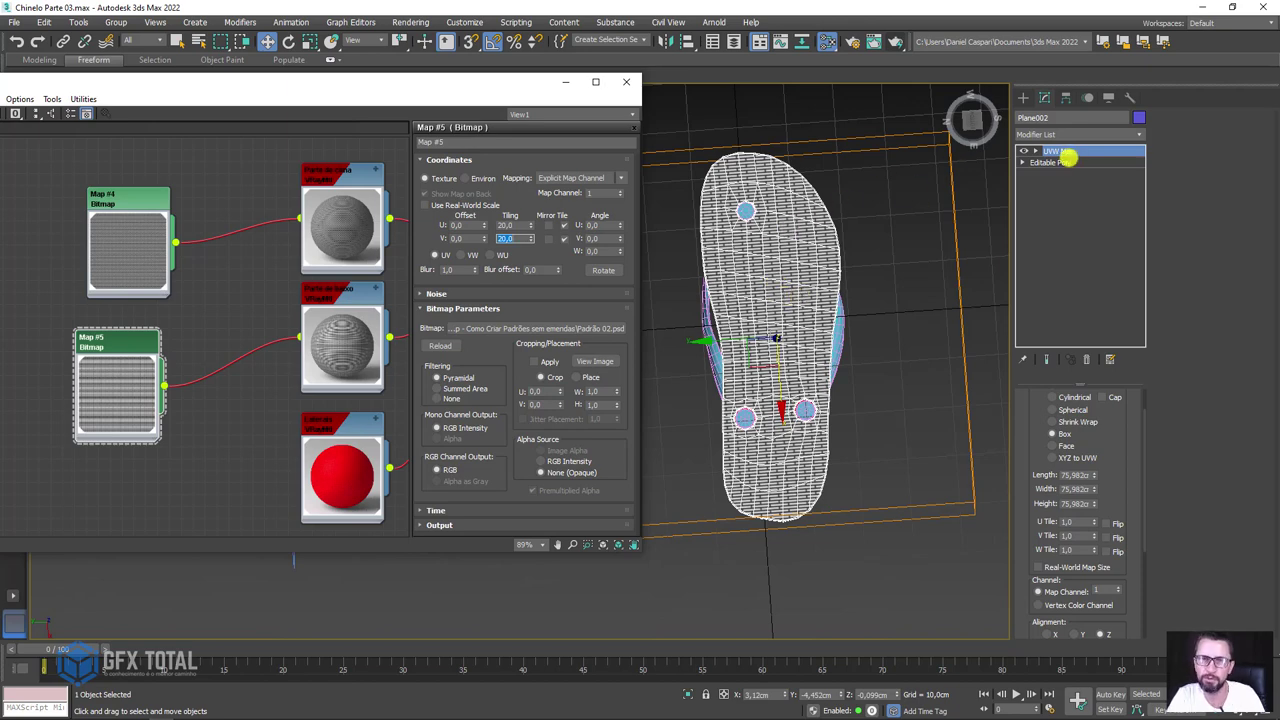
Rotate the UVW Map gizmo about 5° around Z.
click(1030, 152)
click(1058, 162)
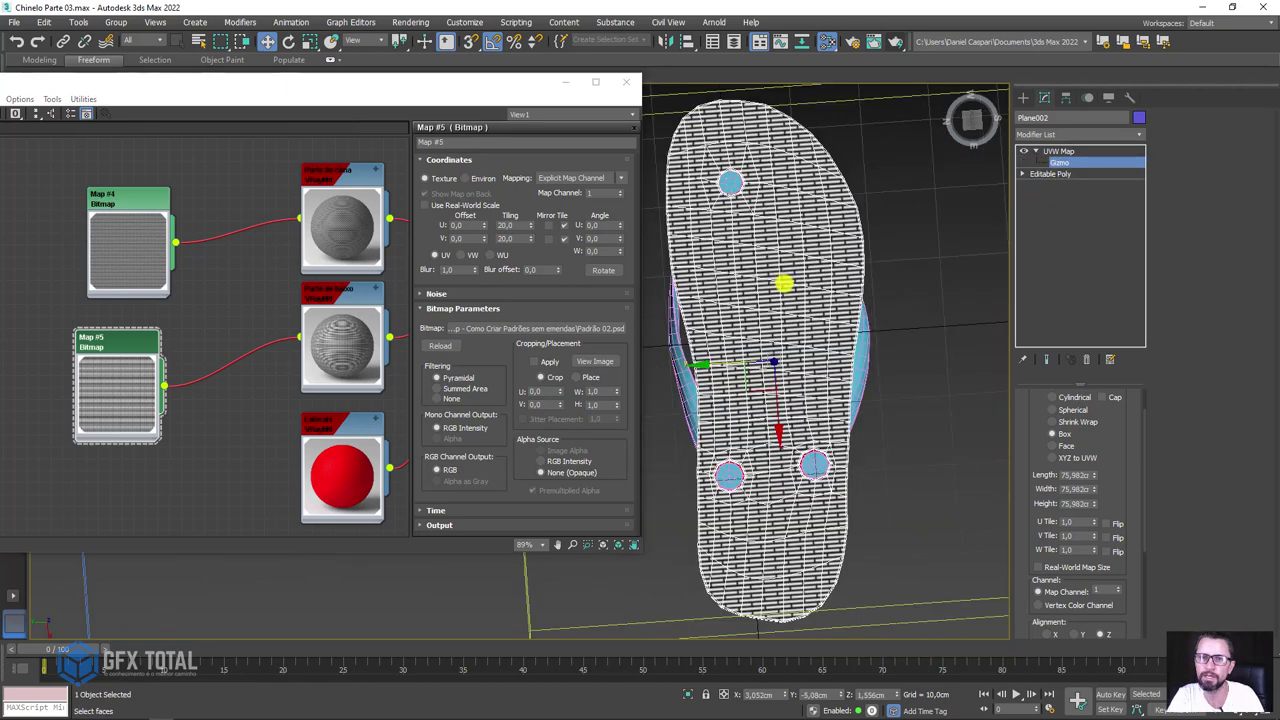
key(e)
scroll(800, 282, up, 2)
alt+middle_drag(817, 283, 843, 294)
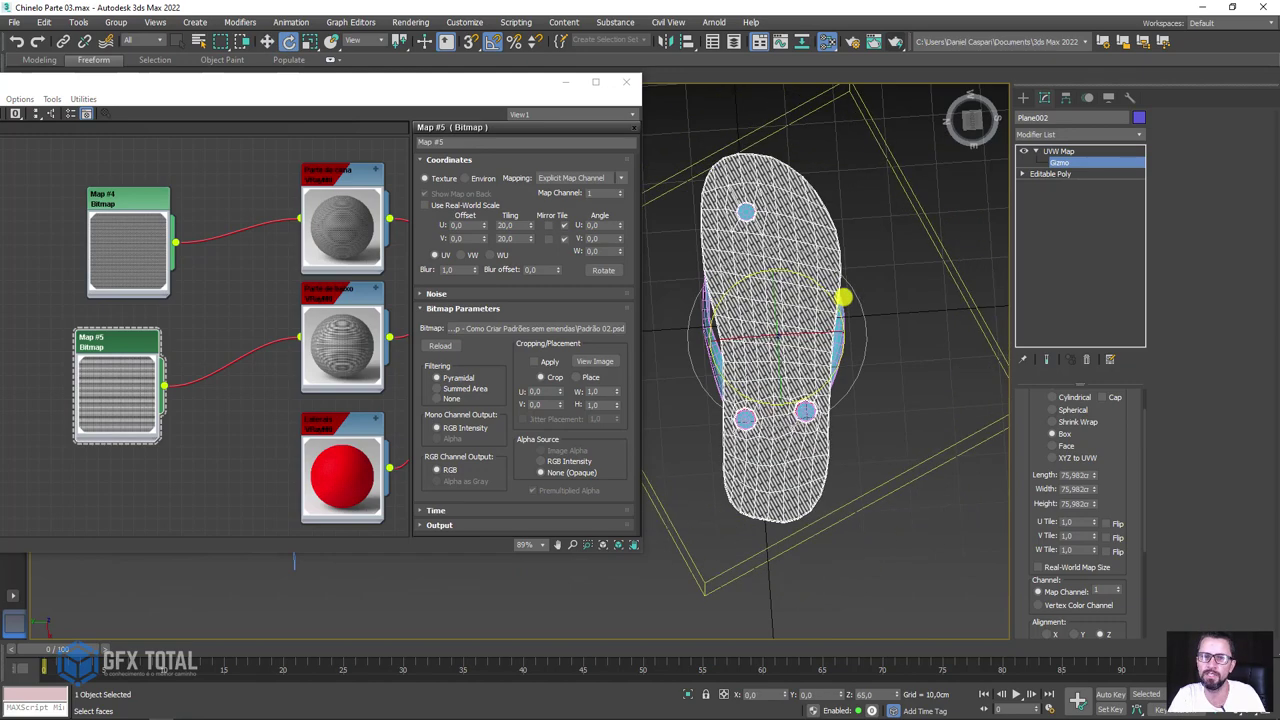
scroll(801, 296, up, 5)
scroll(800, 296, down, 7)
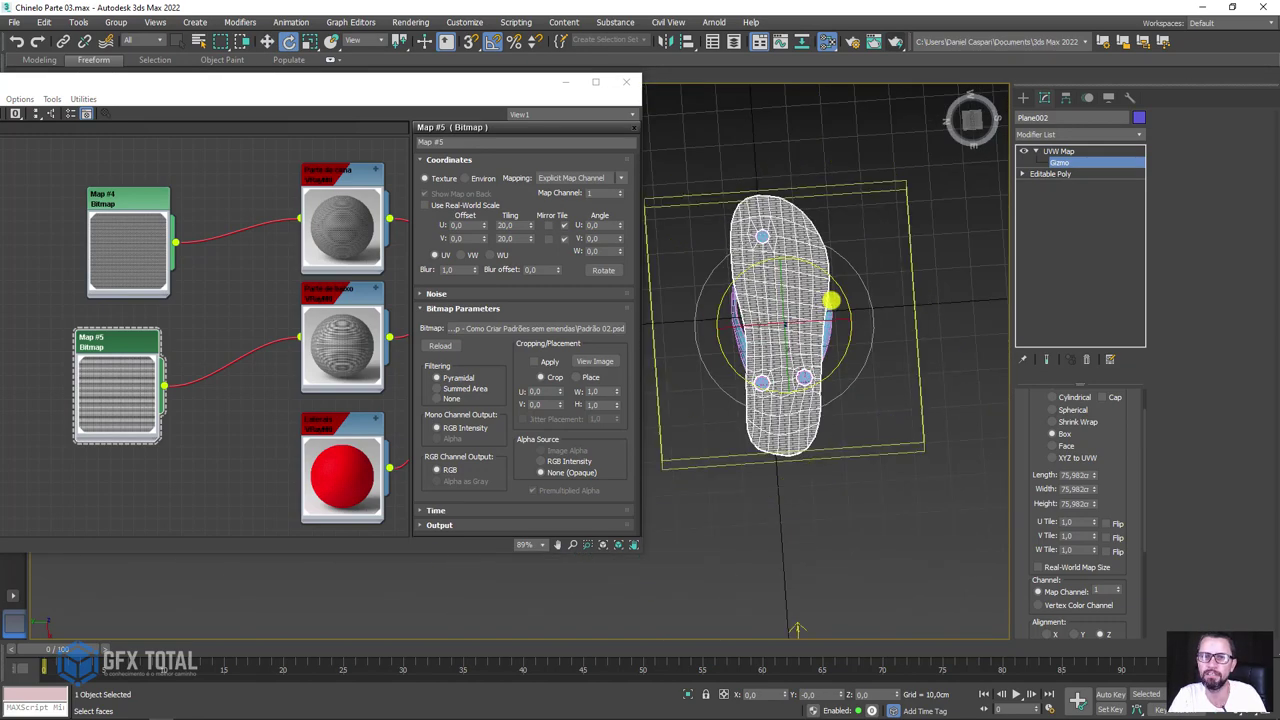
scroll(800, 275, up, 2)
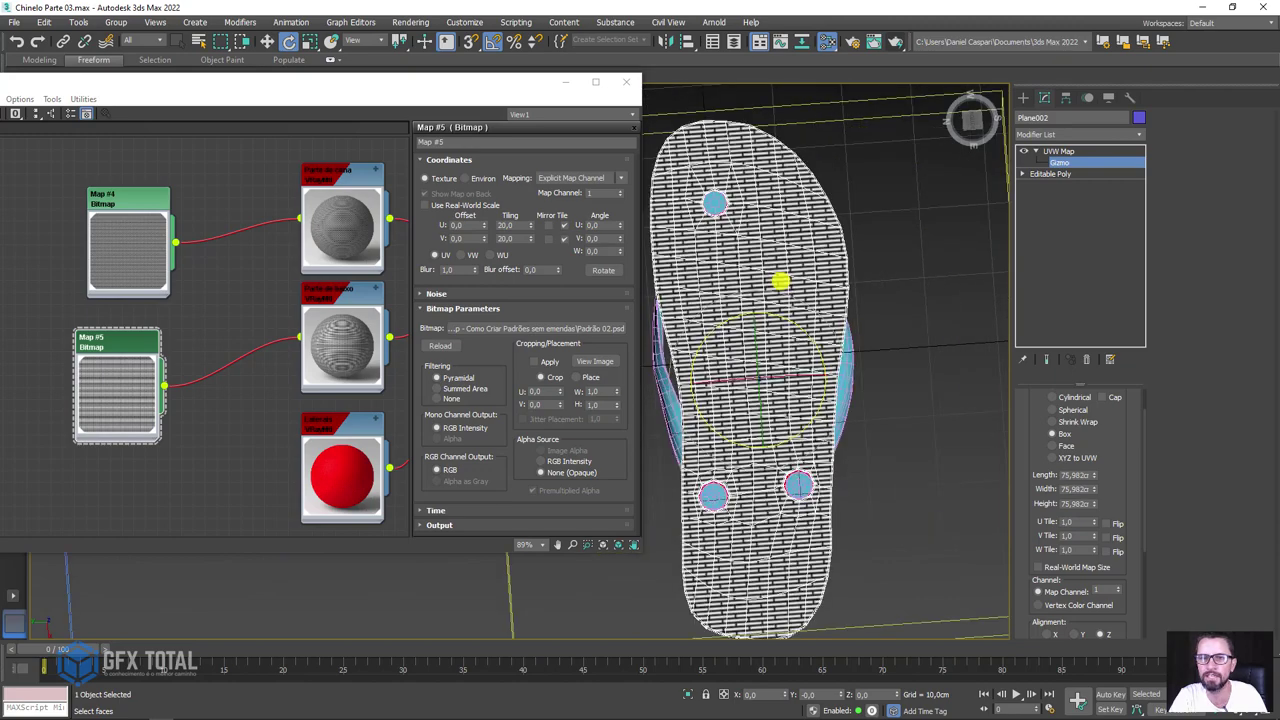
scroll(780, 300, up, 3)
drag(782, 363, 785, 365)
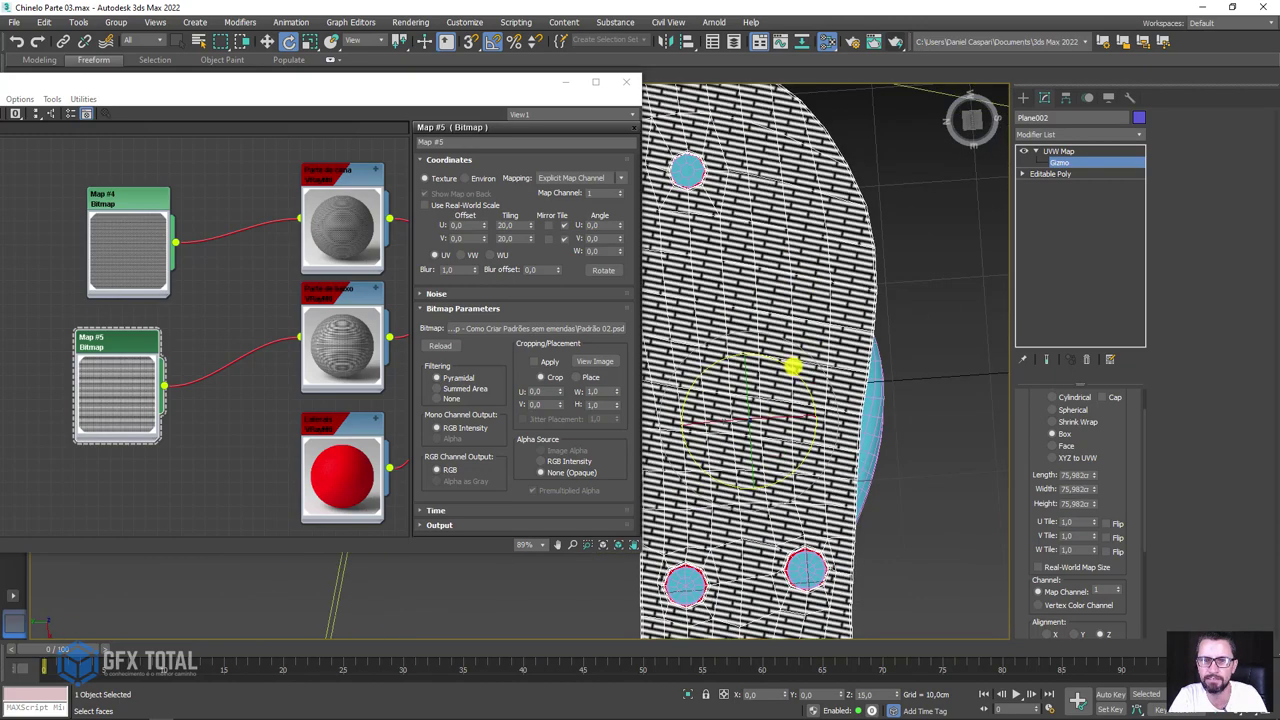
Rotate the gizmo back -5° so stripes run horizontally, and exit the gizmo level.
scroll(785, 365, down, 5)
mouse_move(811, 289)
alt+middle_down()
mouse_move(829, 509)
mouse_move(808, 320)
alt+middle_up()
scroll(790, 368, up, 2)
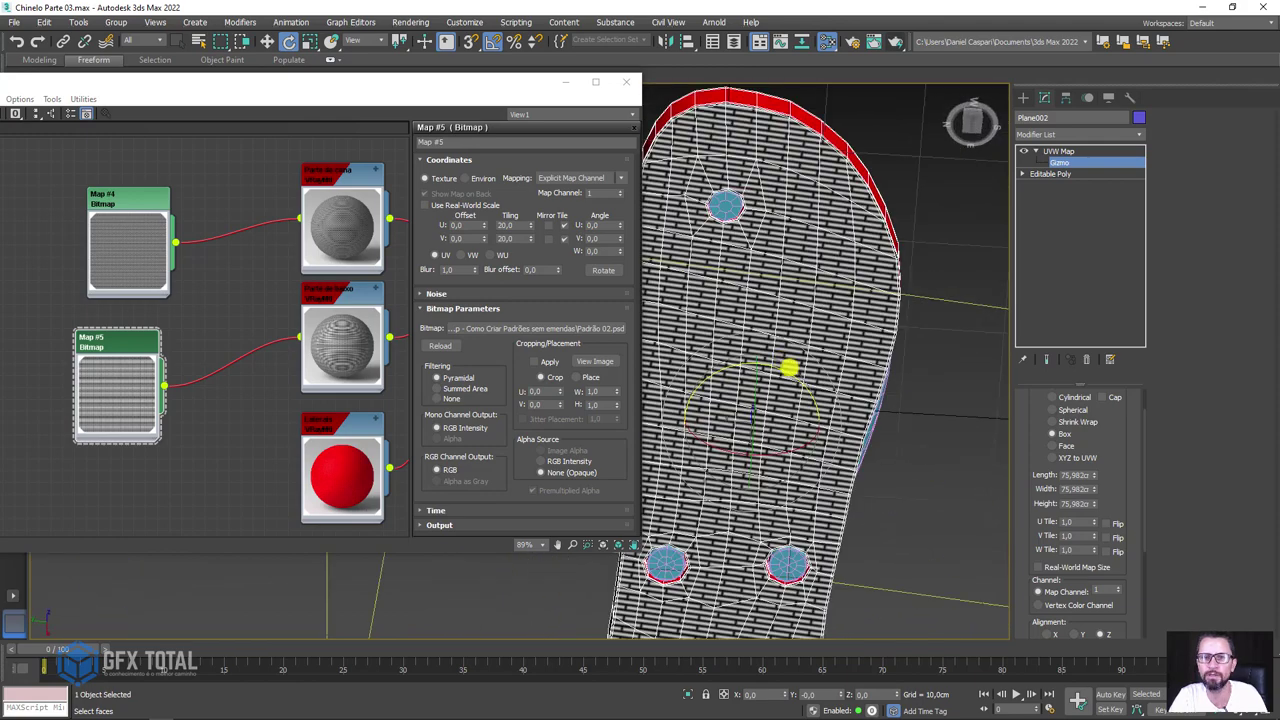
drag(787, 378, 786, 375)
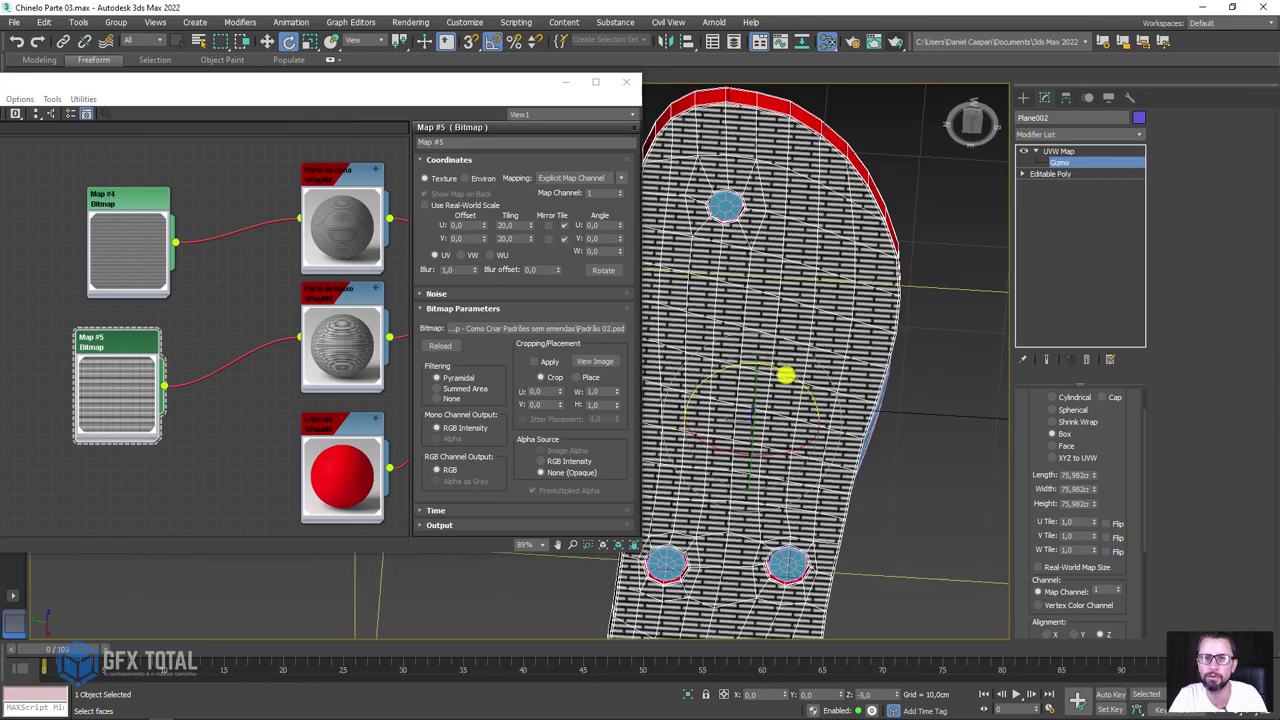
scroll(872, 283, down, 4)
click(1040, 151)
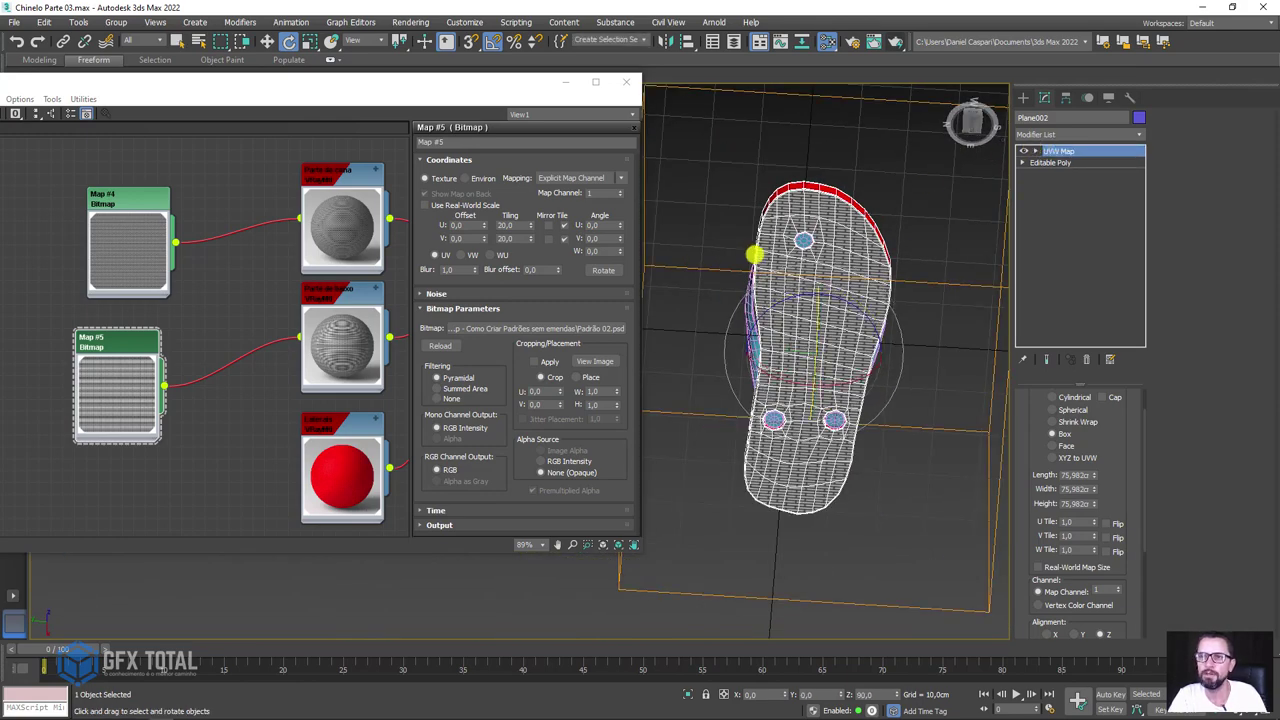
mouse_move(754, 254)
alt+middle_down()
mouse_move(875, 343)
mouse_move(800, 323)
mouse_move(697, 360)
mouse_move(762, 366)
alt+middle_up()
Convert the flip-flop to an Editable Poly.
right_click(762, 366)
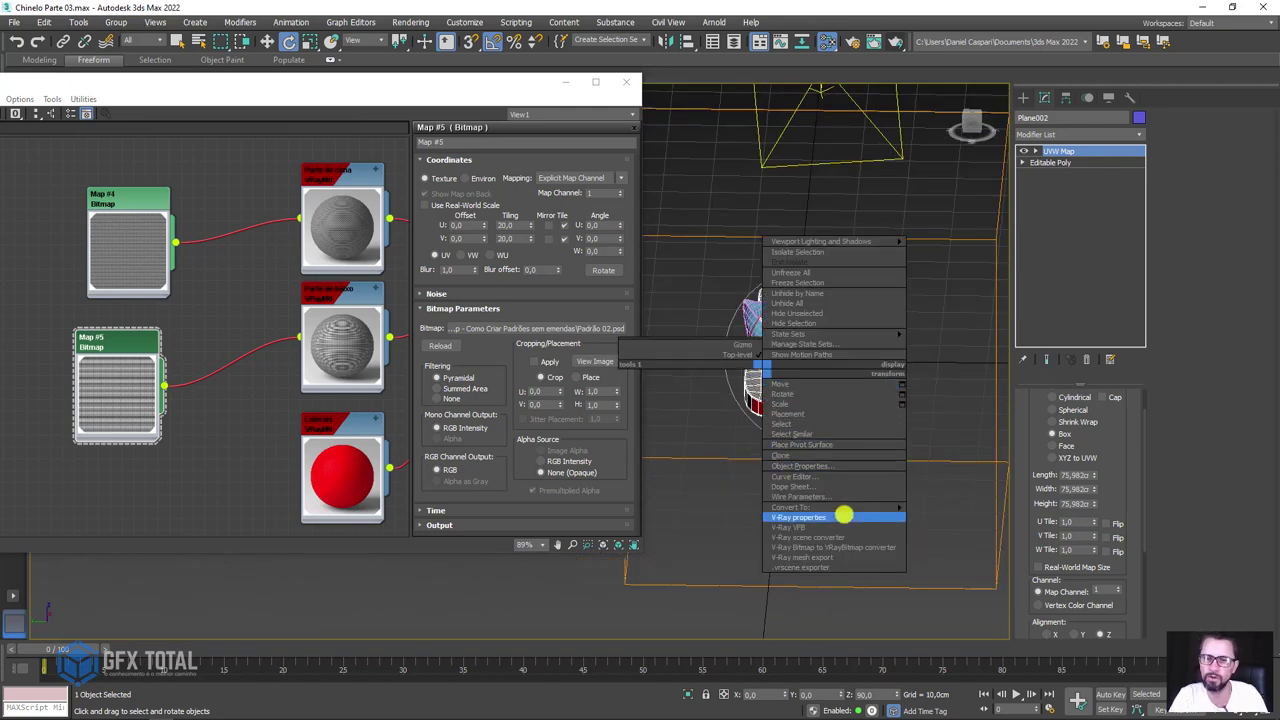
mouse_move(790, 508)
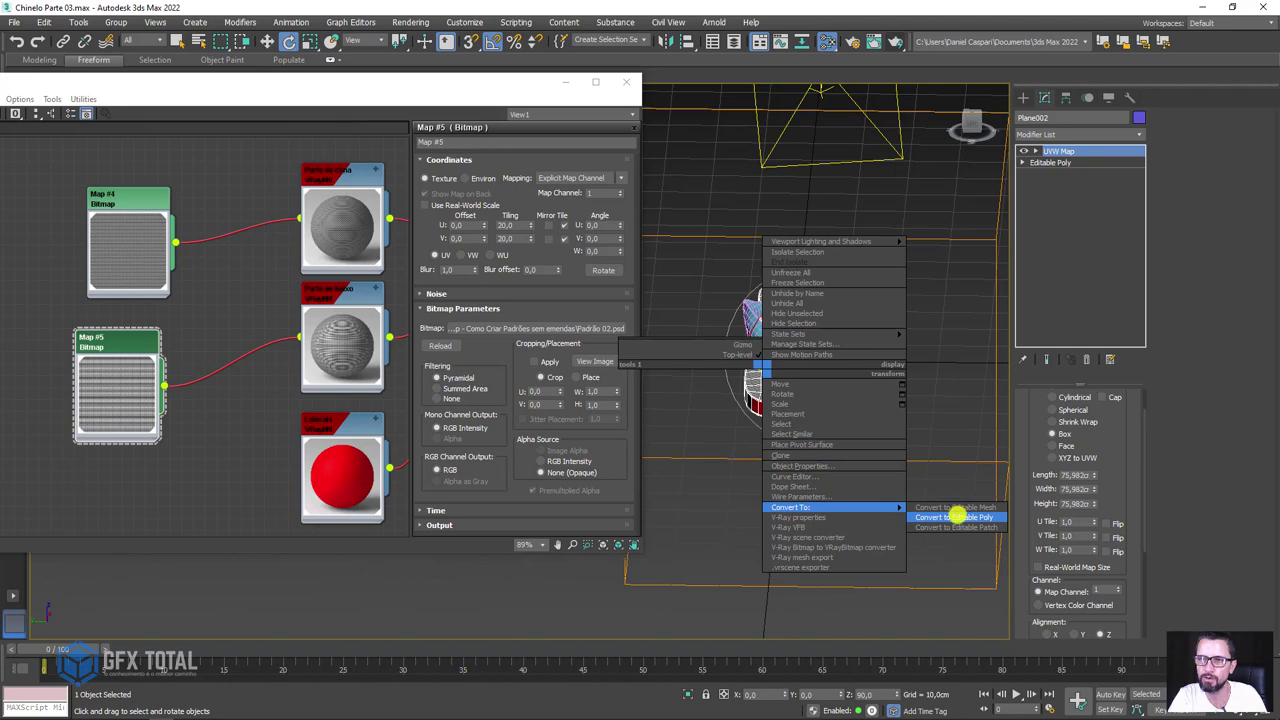
click(957, 516)
mouse_move(920, 380)
alt+middle_down()
mouse_move(797, 449)
mouse_move(838, 393)
alt+middle_up()
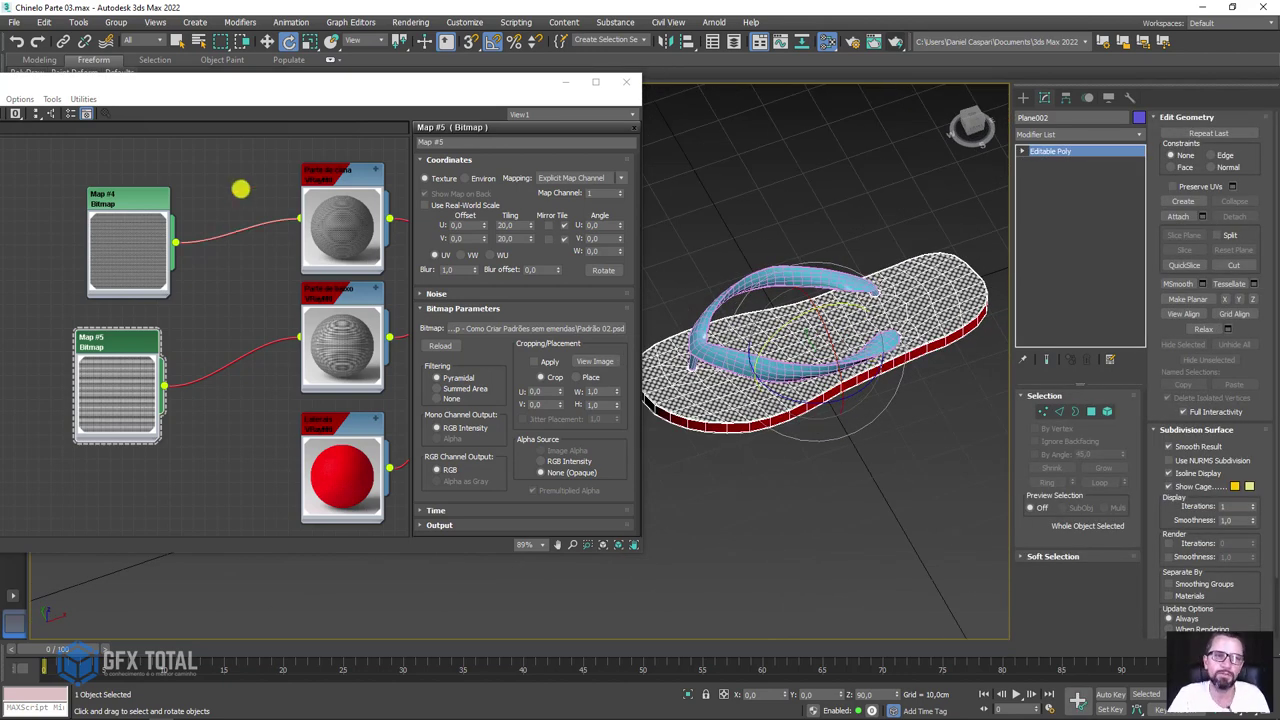
scroll(340, 200, up, 2)
scroll(330, 205, up, 2)
Unplug the bitmap from Parte de cima's Diffuse map input.
click(394, 157)
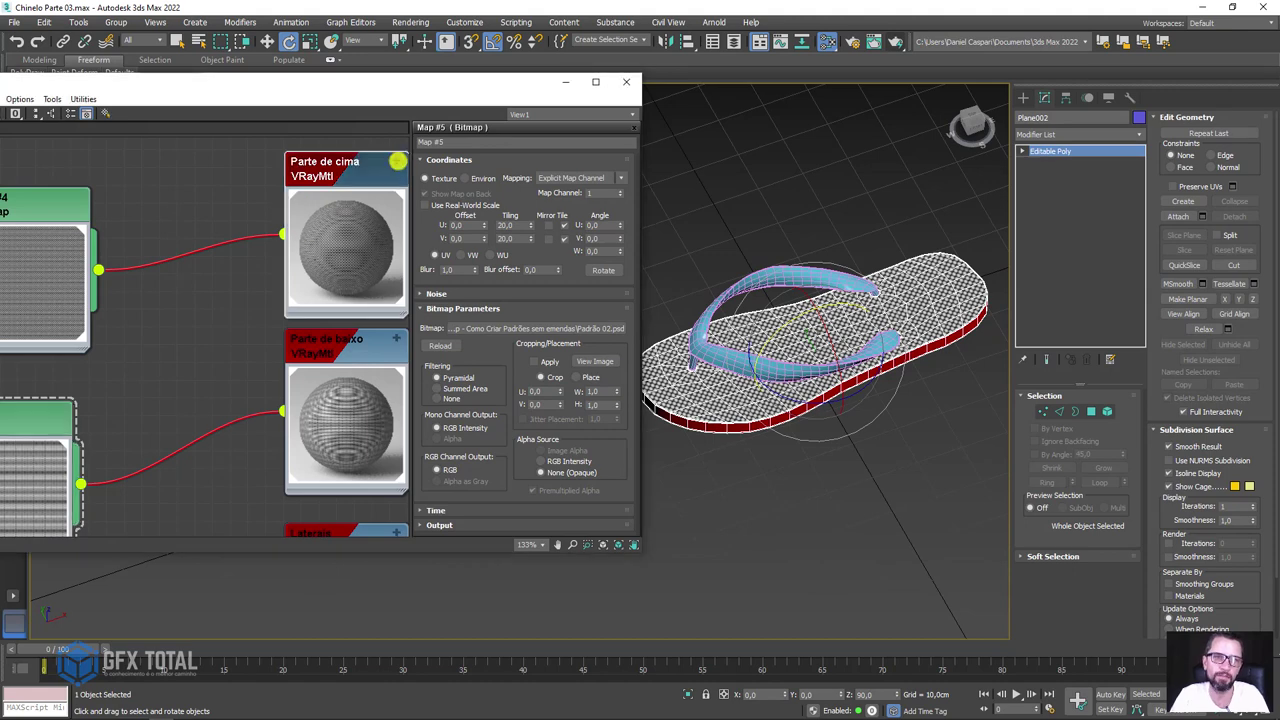
middle_drag(220, 357, 274, 238)
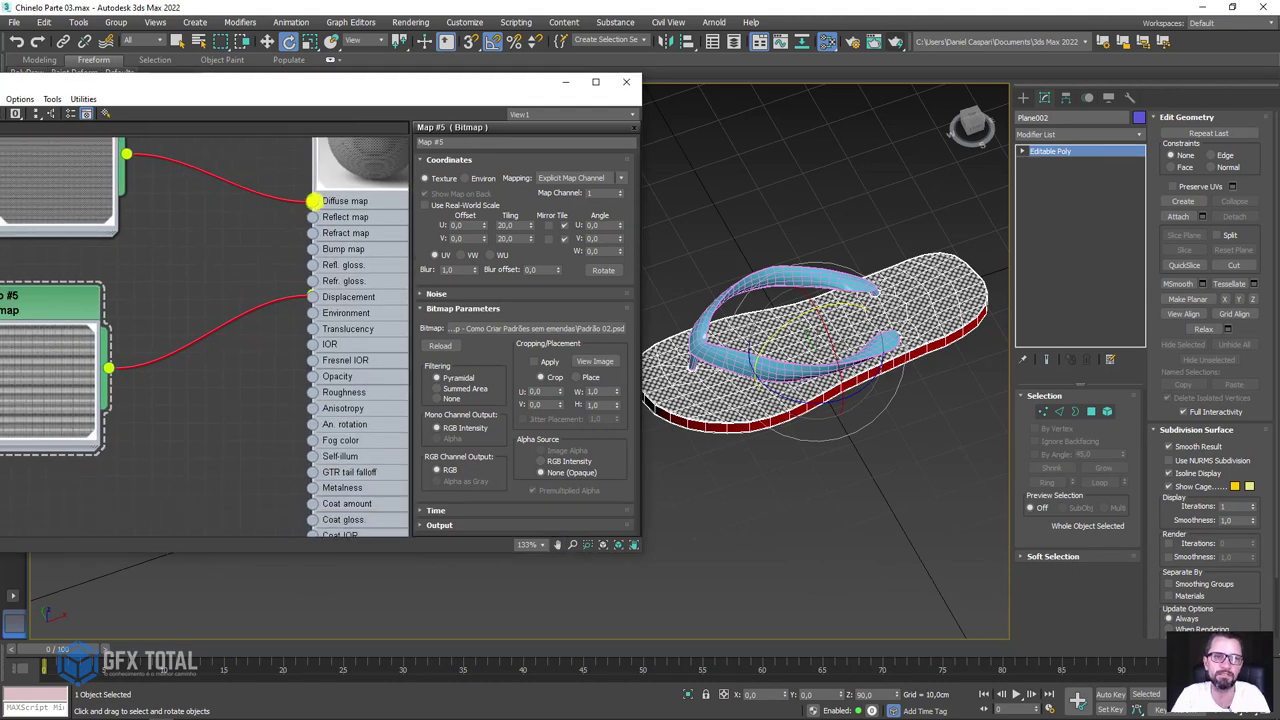
mouse_move(313, 201)
mouse_down()
mouse_move(284, 270)
mouse_move(312, 297)
mouse_up()
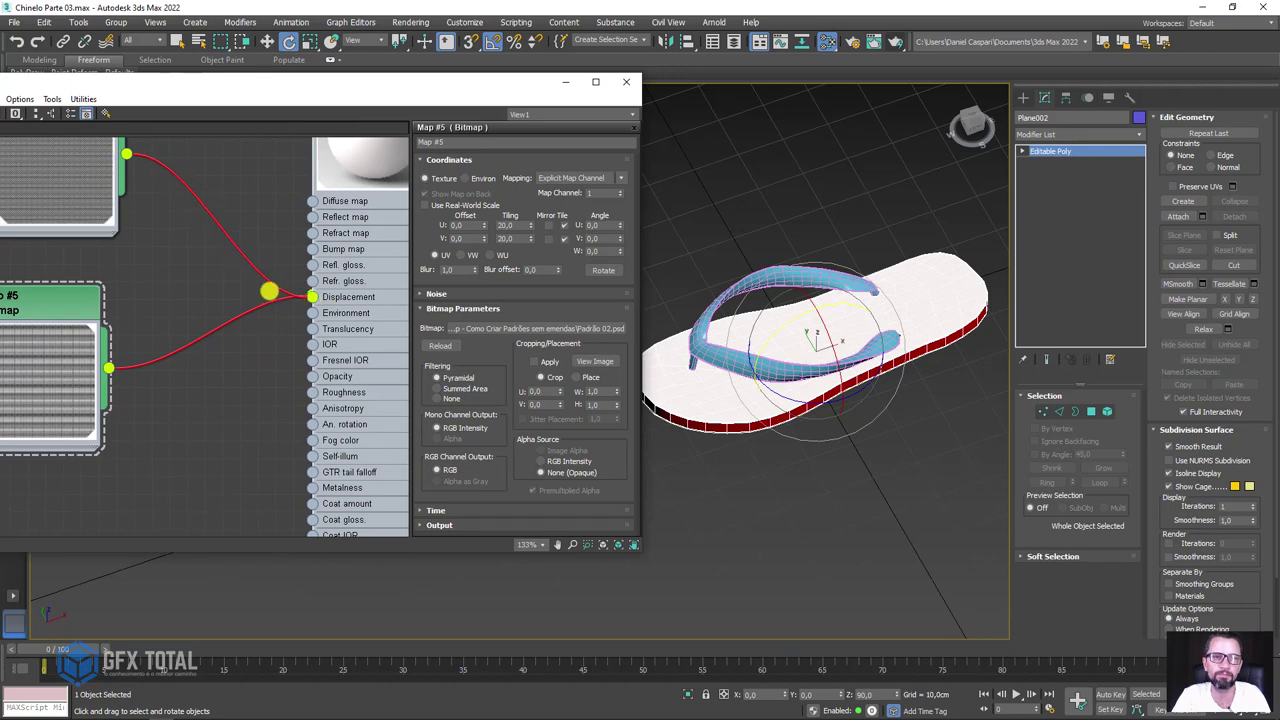
Collapse Parte de cima's input list and select the Parte de baixo material node.
middle_drag(259, 188, 171, 366)
scroll(287, 250, down, 2)
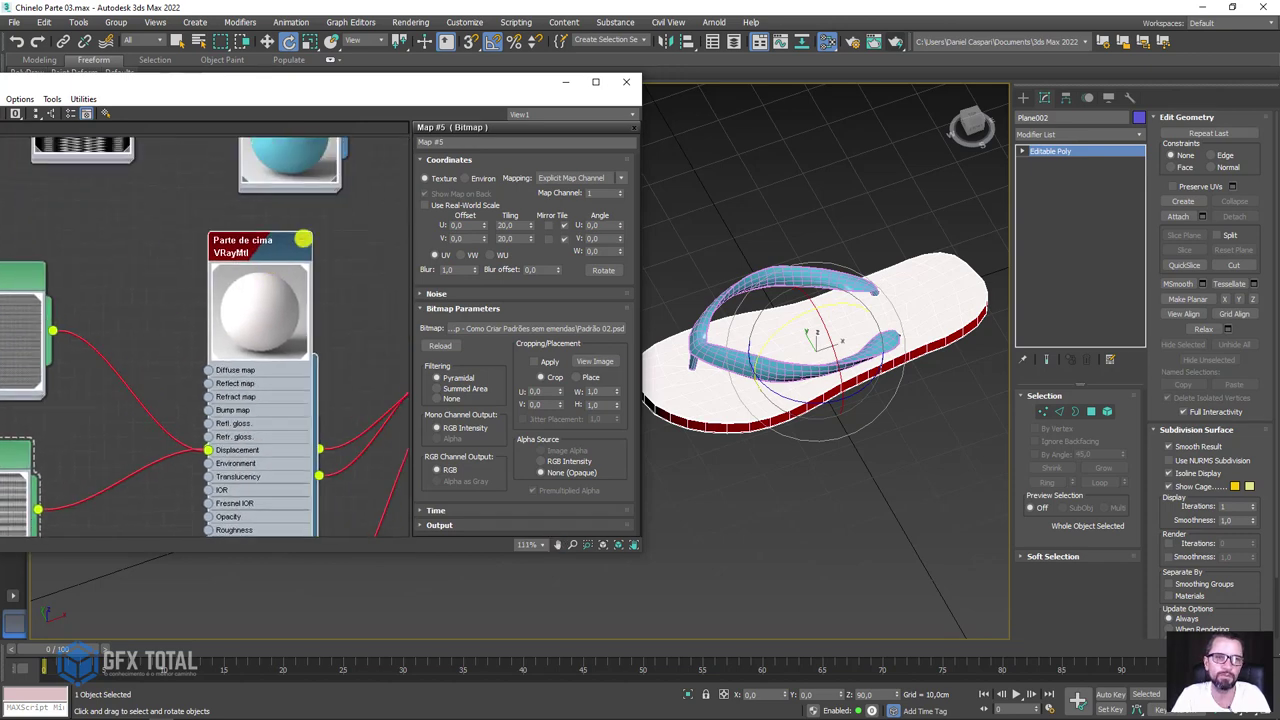
click(303, 240)
click(271, 382)
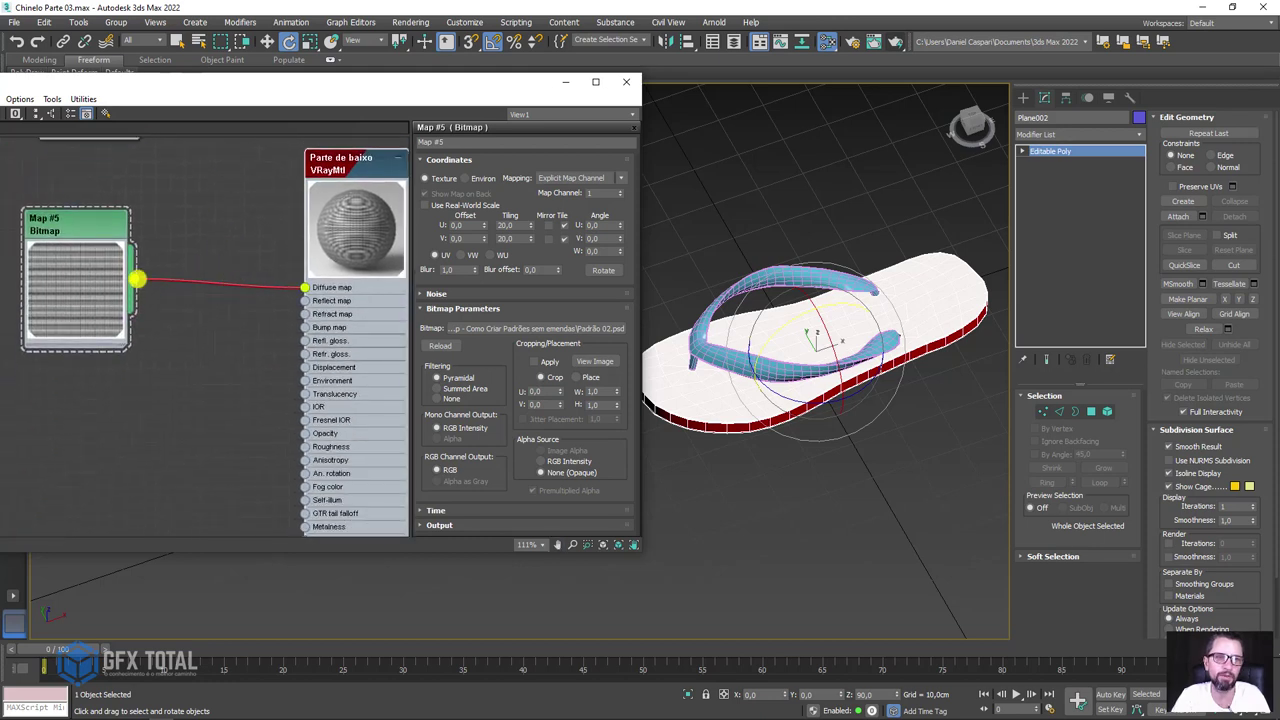
Move Map #5 from Parte de baixo's Diffuse map to Displacement, then open that material.
right_click(148, 295)
click(299, 289)
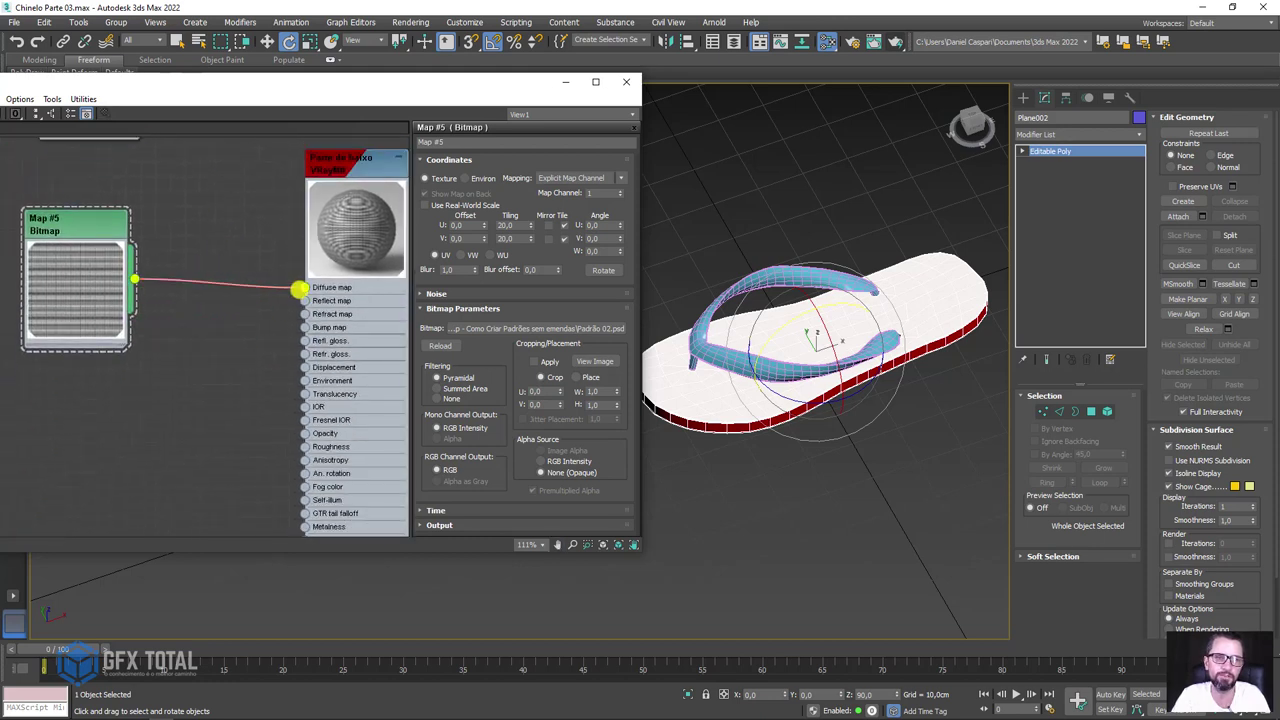
drag(307, 289, 298, 345)
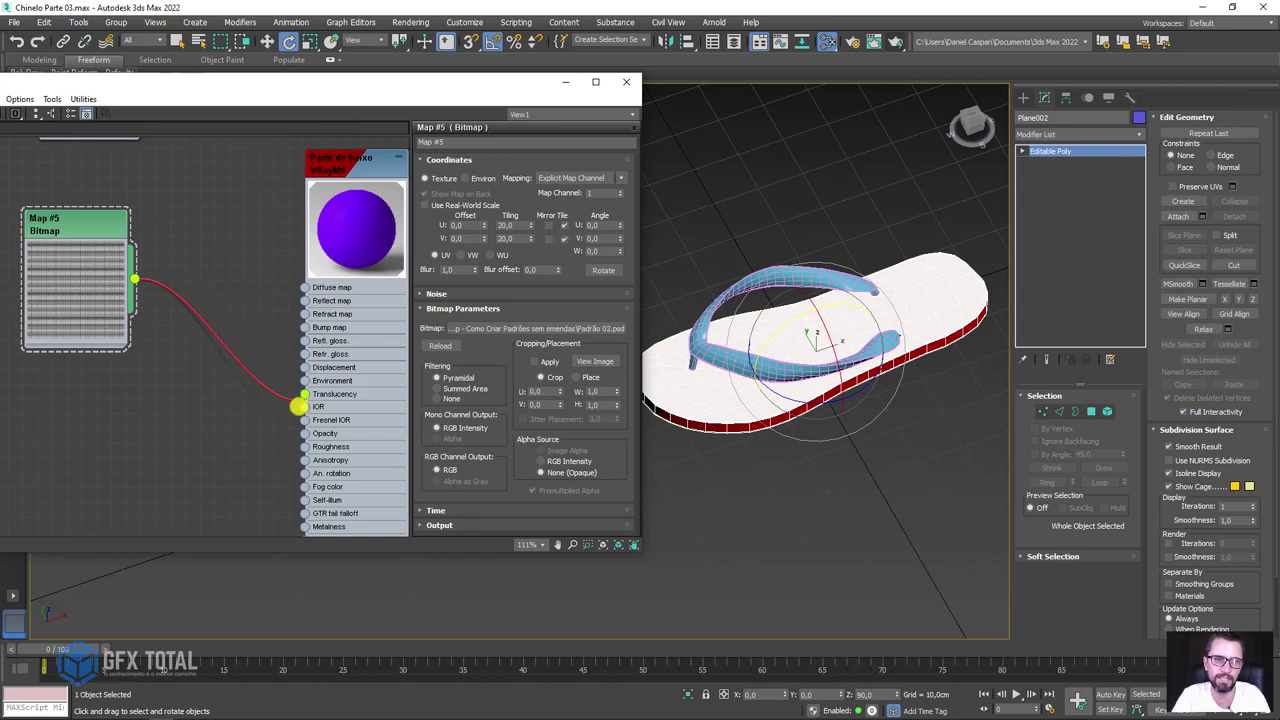
mouse_move(298, 345)
mouse_down()
mouse_move(298, 424)
mouse_move(304, 367)
mouse_up()
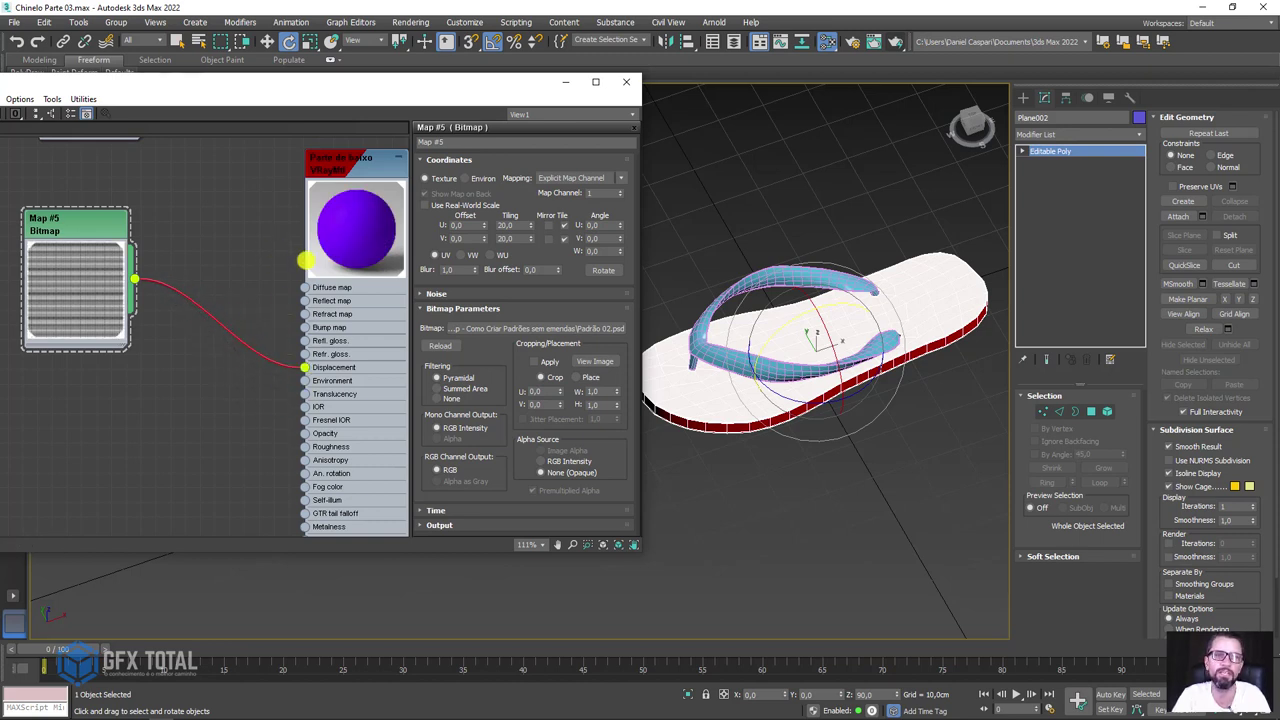
double_click(356, 167)
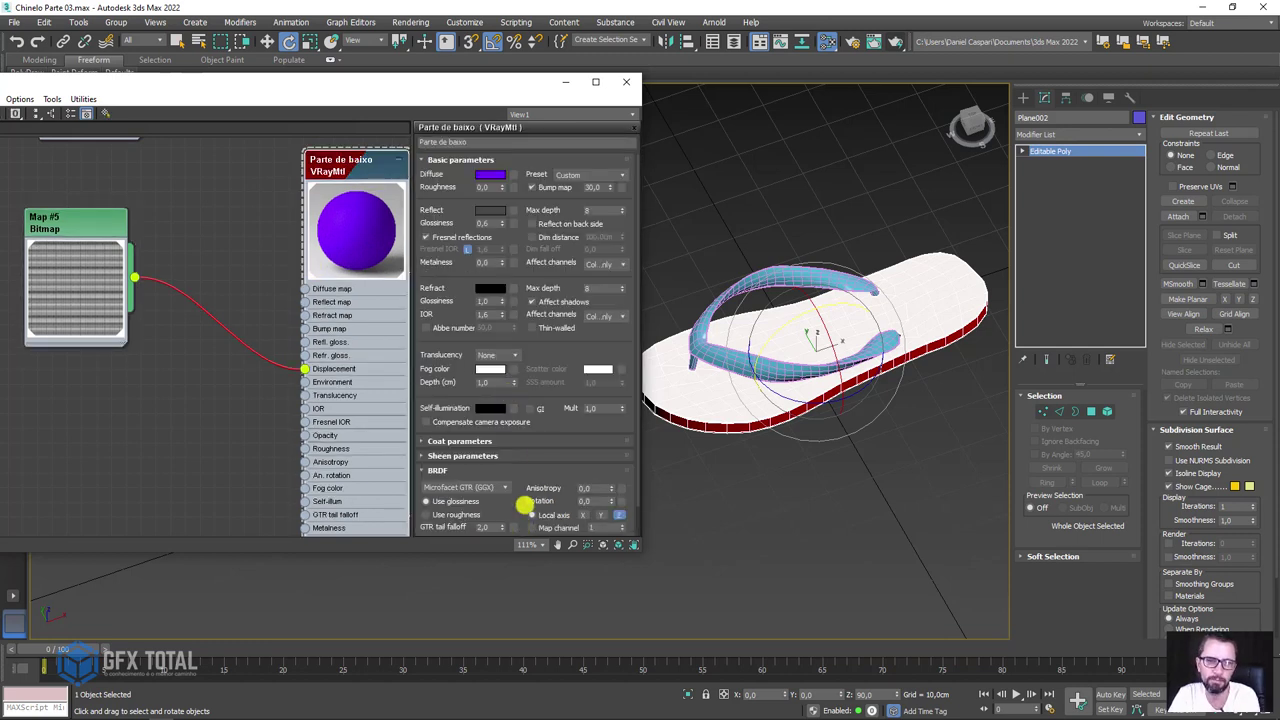
Set the Parte de baixo Displace amount to 2,0.
scroll(505, 470, down, 2)
scroll(460, 528, down, 5)
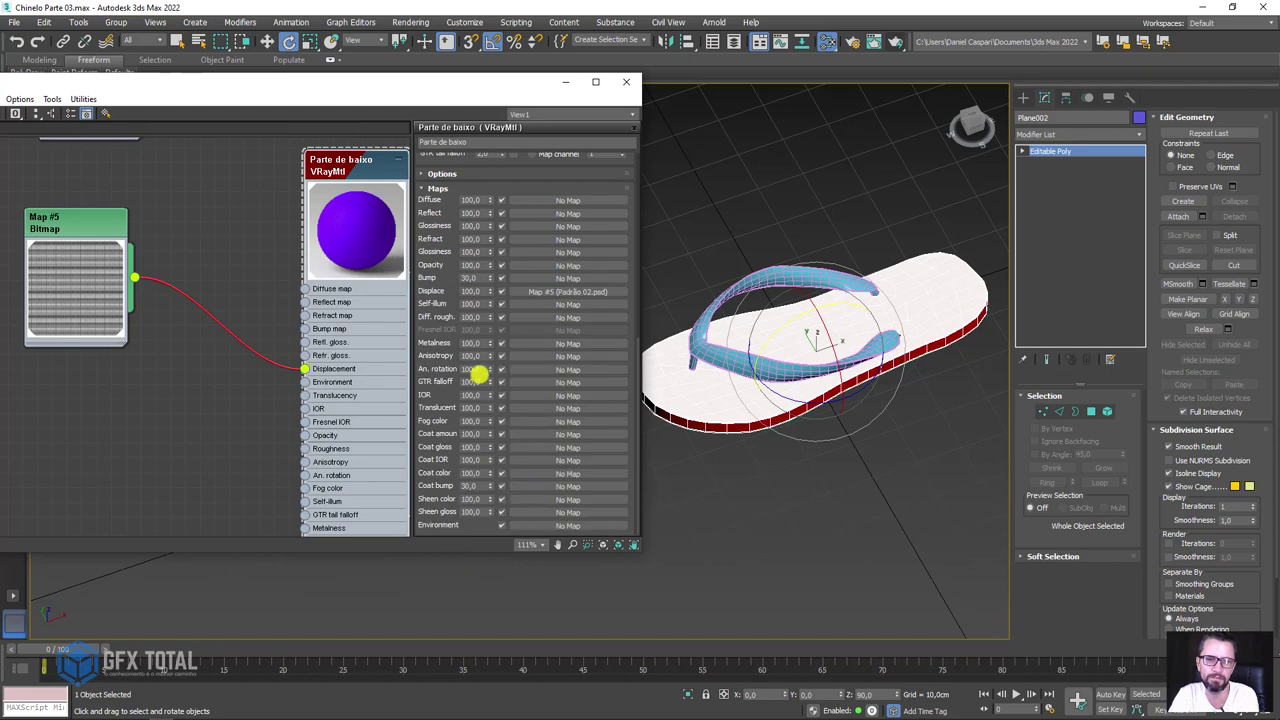
drag(484, 291, 447, 291)
text(2)
key(Return)
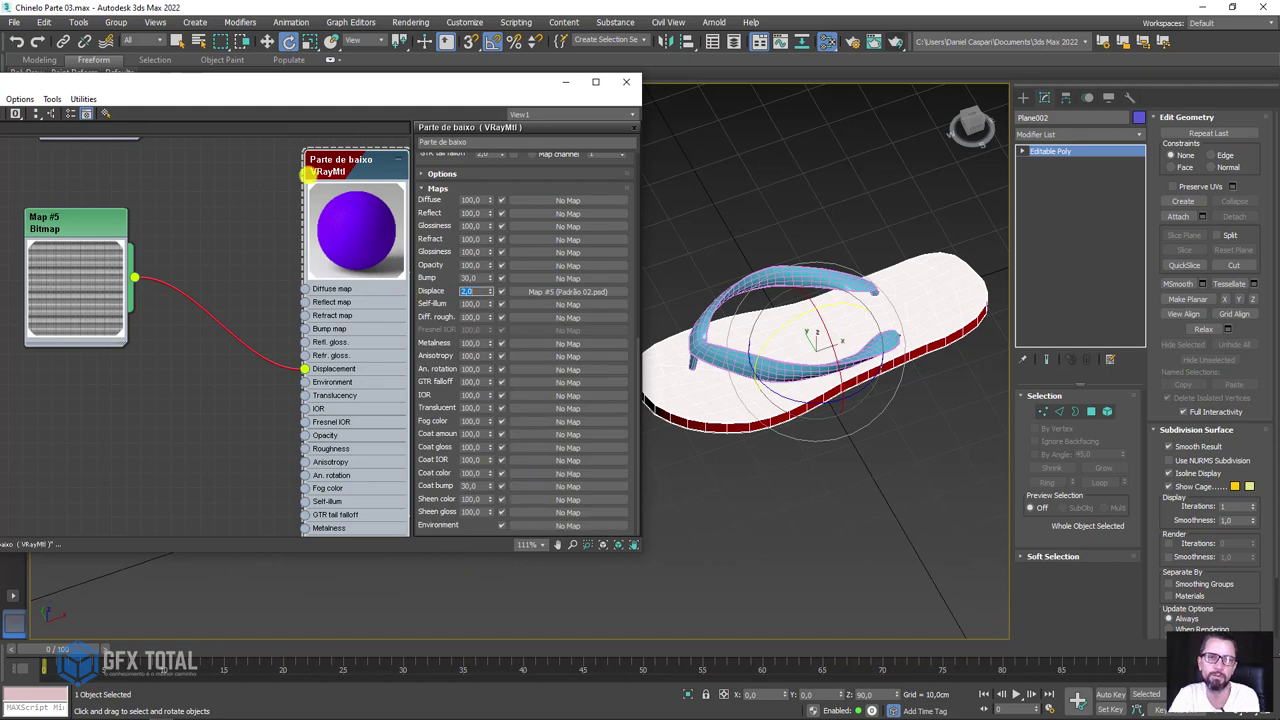
Open the Parte de cima material and expand its Maps rollout to check Displace.
middle_drag(308, 174, 286, 340)
middle_drag(366, 251, 323, 297)
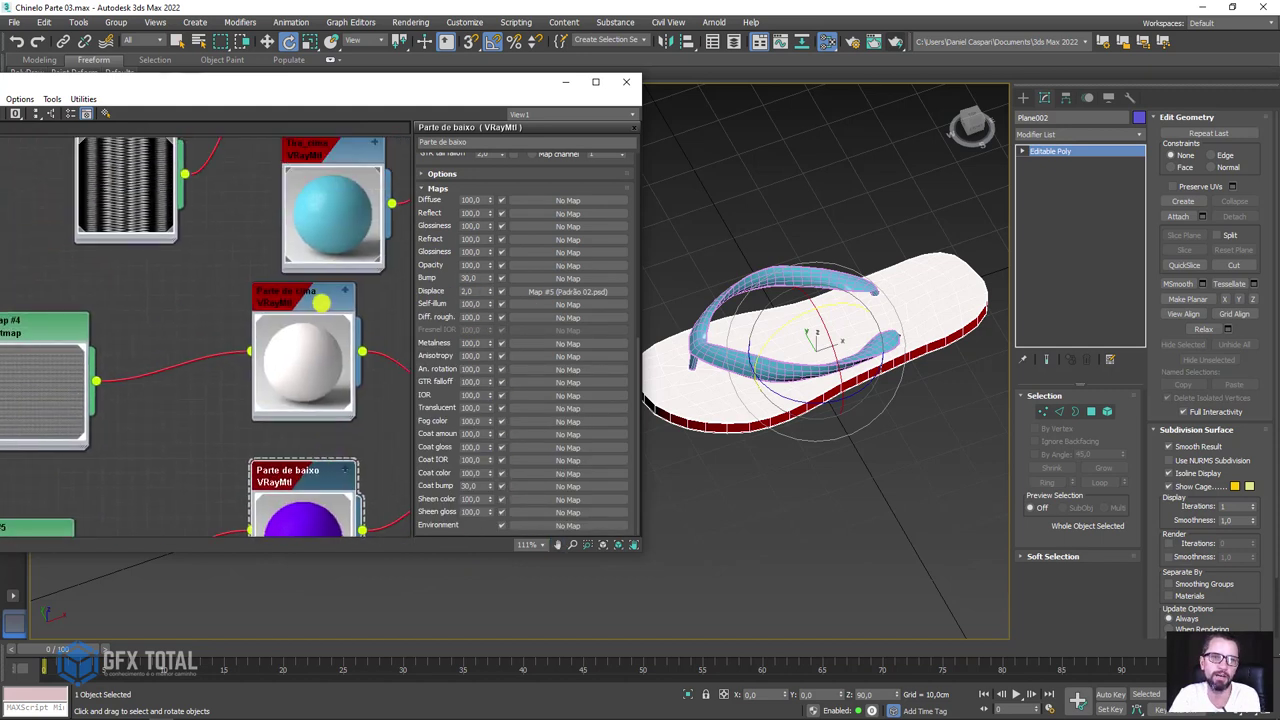
double_click(310, 298)
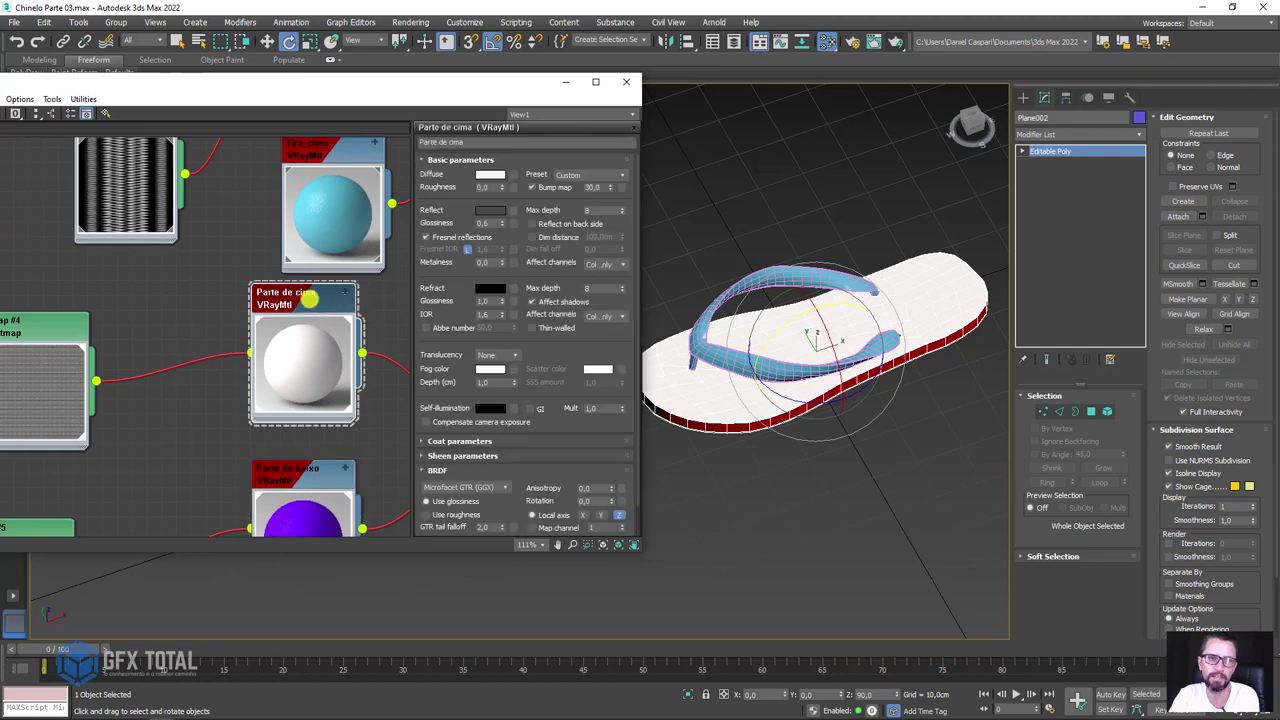
click(440, 471)
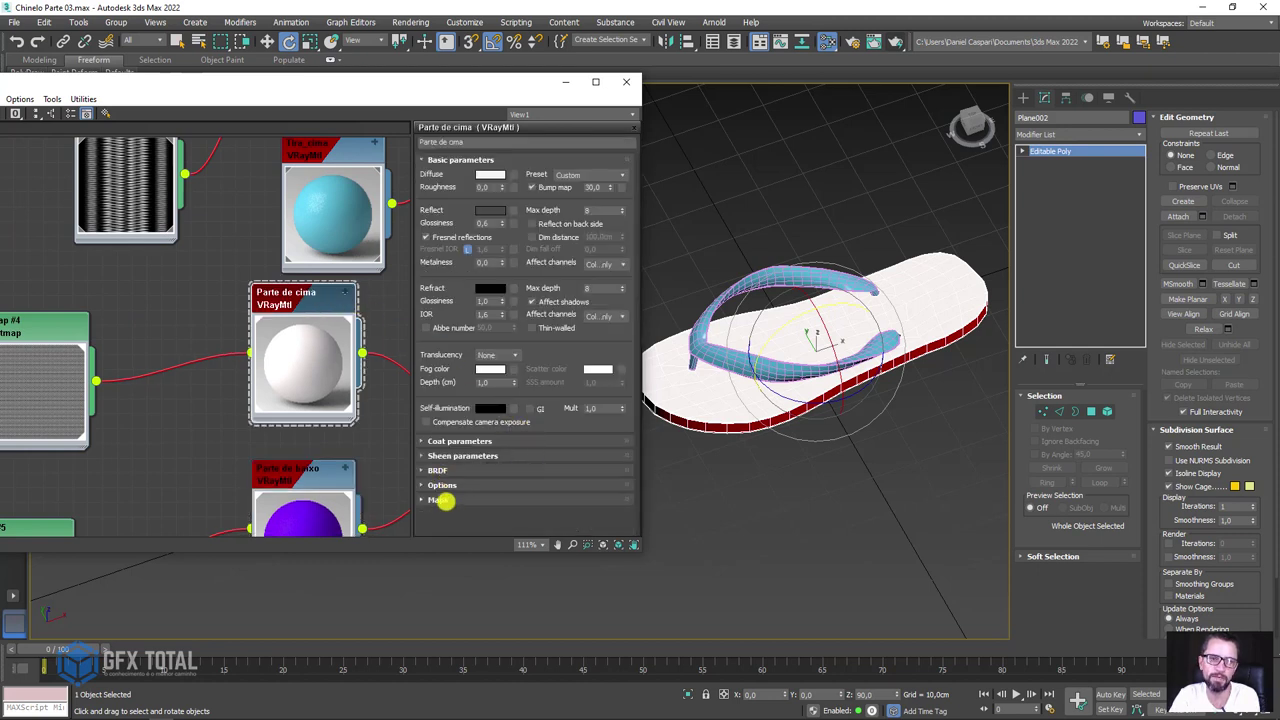
click(445, 501)
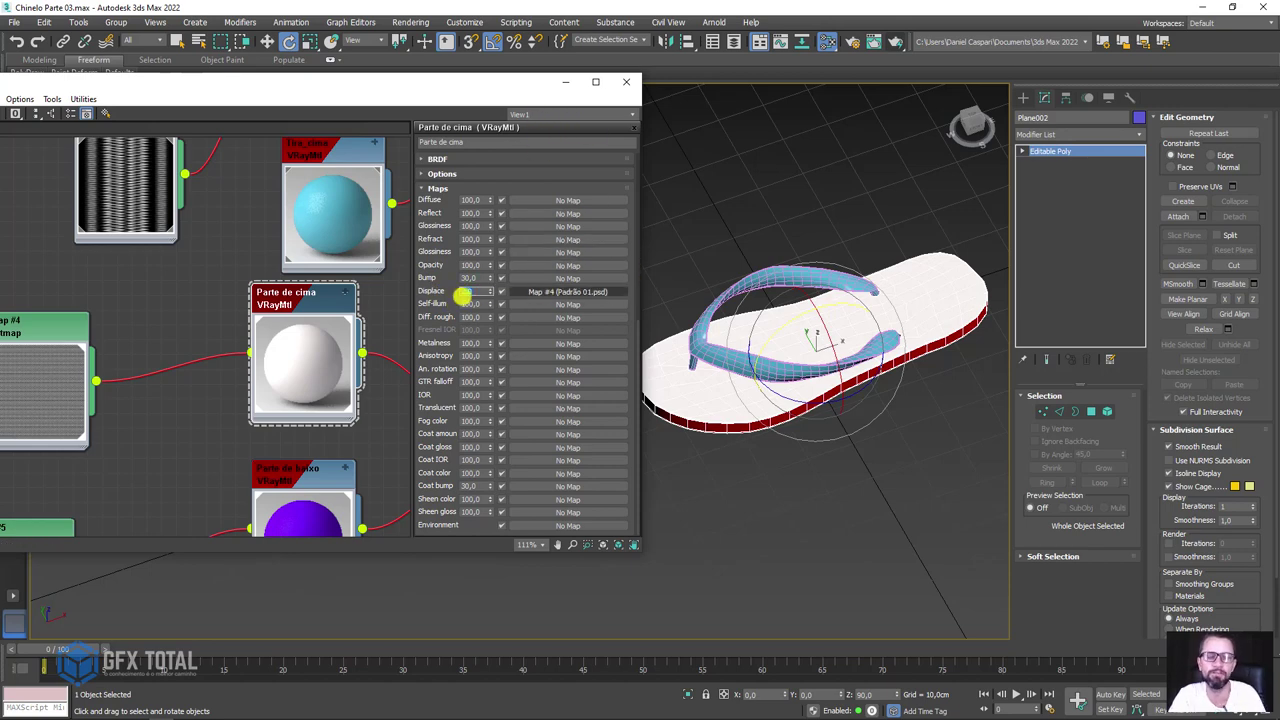
scroll(329, 366, down, 2)
scroll(303, 291, down, 2)
Nudge the red Laterais node aside and reselect the Parte de cima material node.
middle_drag(303, 291, 295, 125)
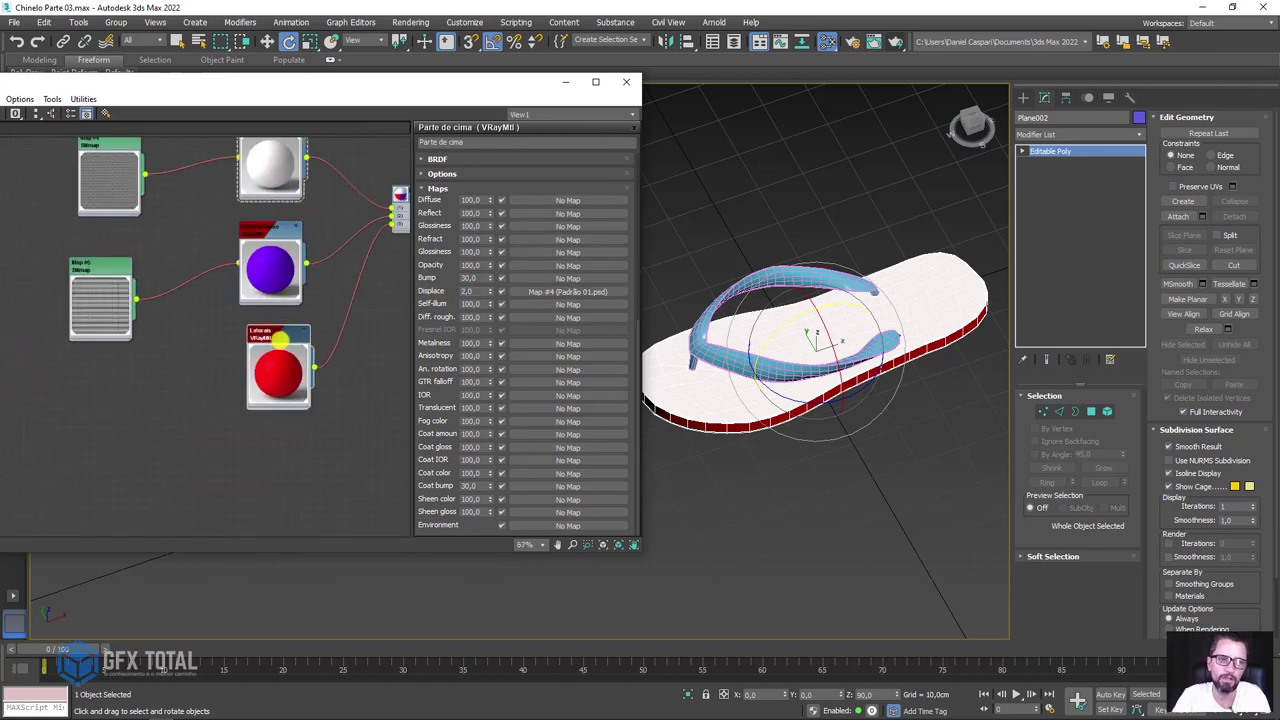
drag(280, 341, 271, 346)
middle_drag(307, 212, 308, 300)
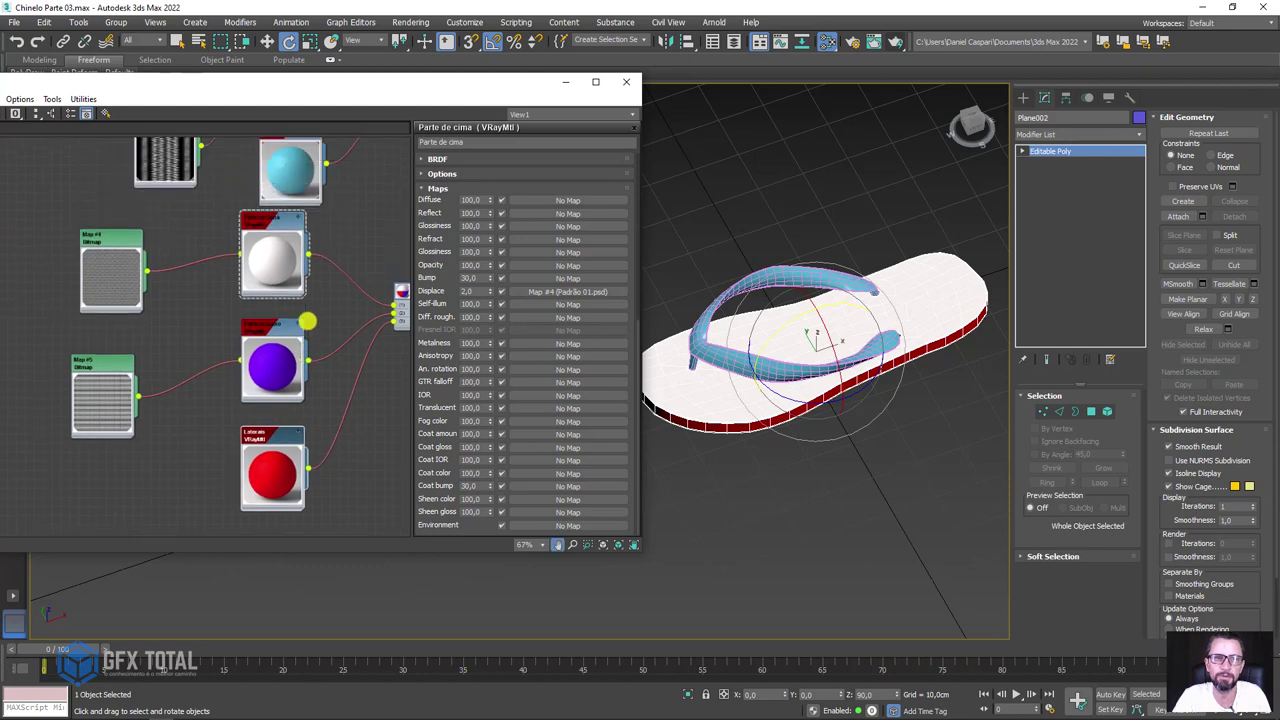
click(280, 222)
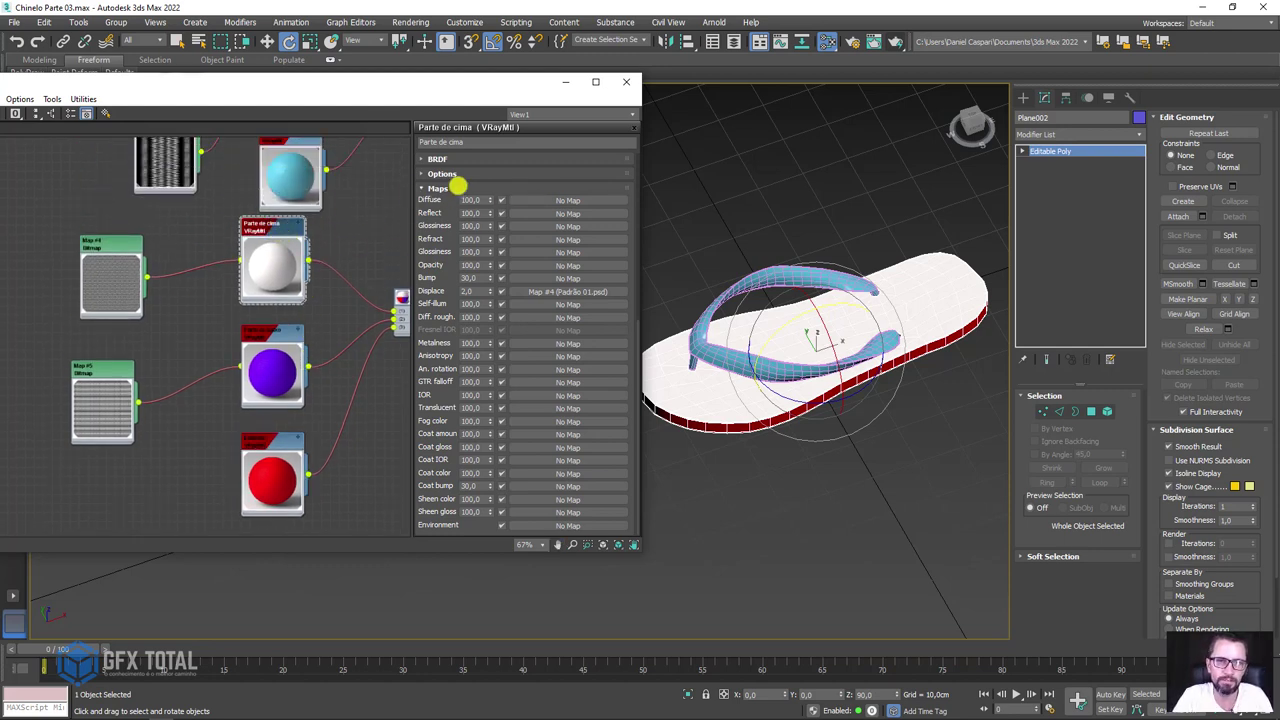
scroll(441, 231, up, 5)
scroll(329, 257, up, 3)
scroll(329, 257, up, 2)
scroll(471, 306, up, 3)
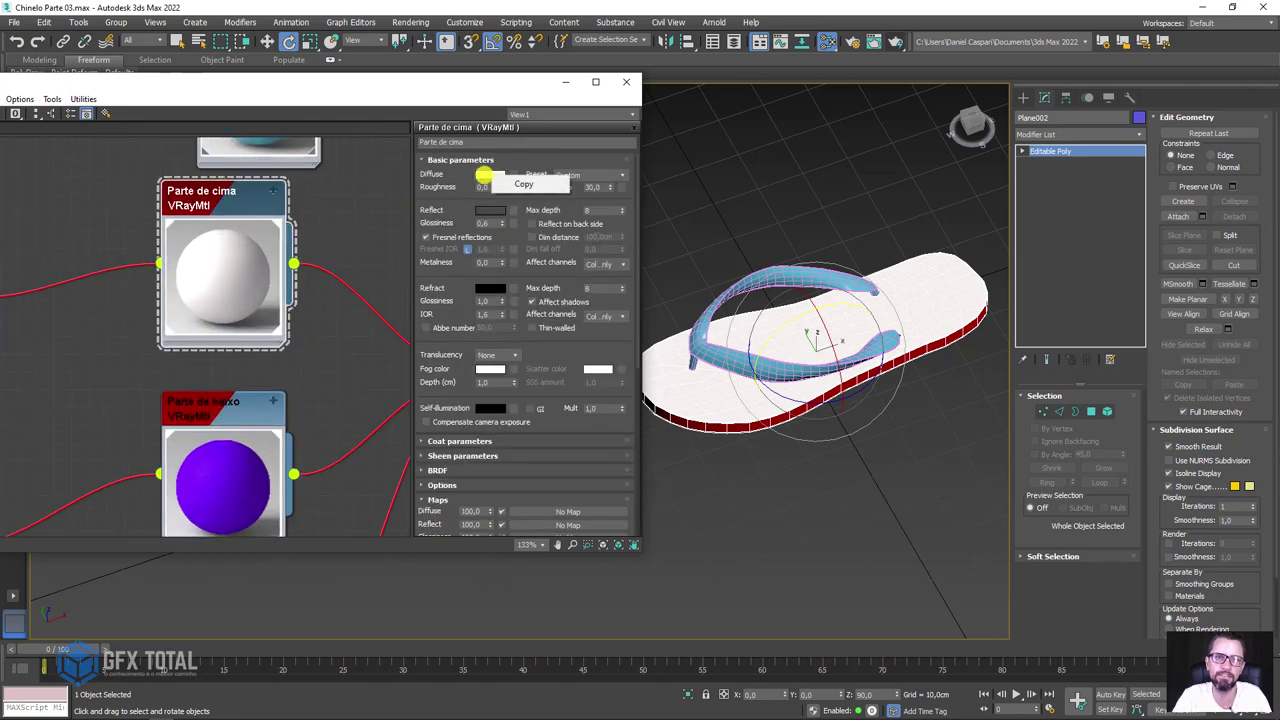
click(490, 174)
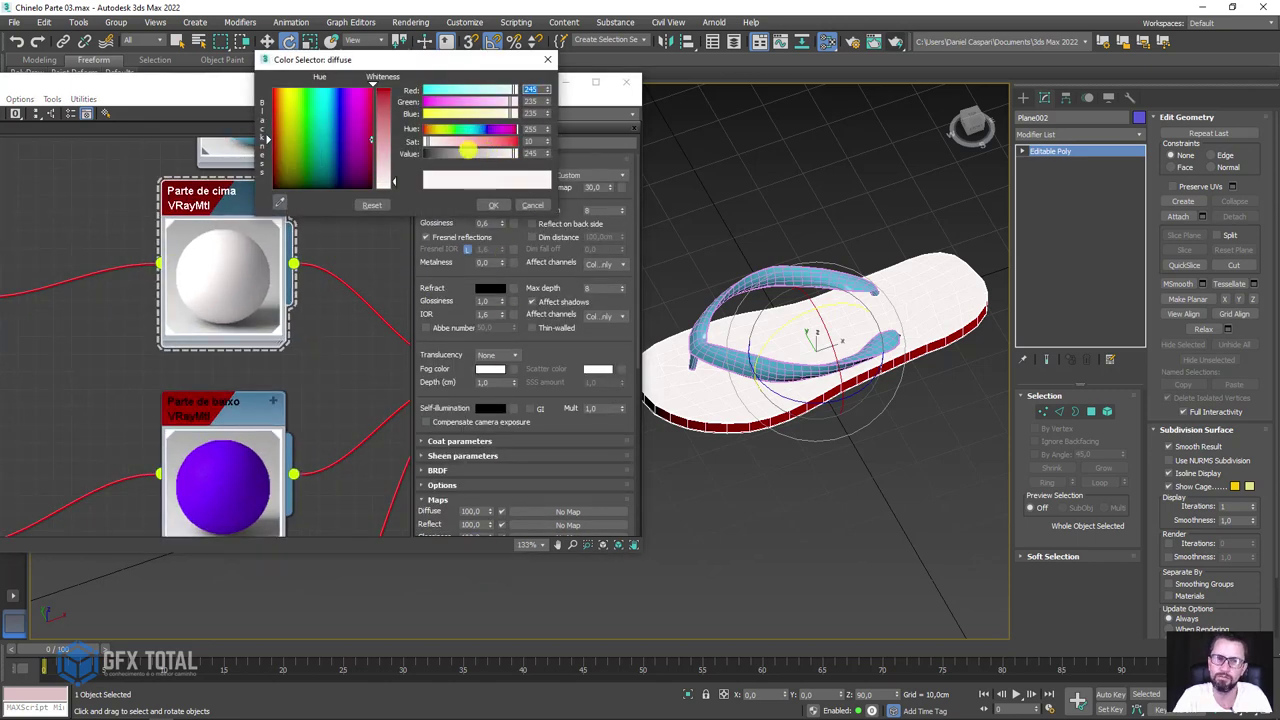
mouse_move(467, 152)
mouse_down()
mouse_move(452, 152)
mouse_move(471, 154)
mouse_up()
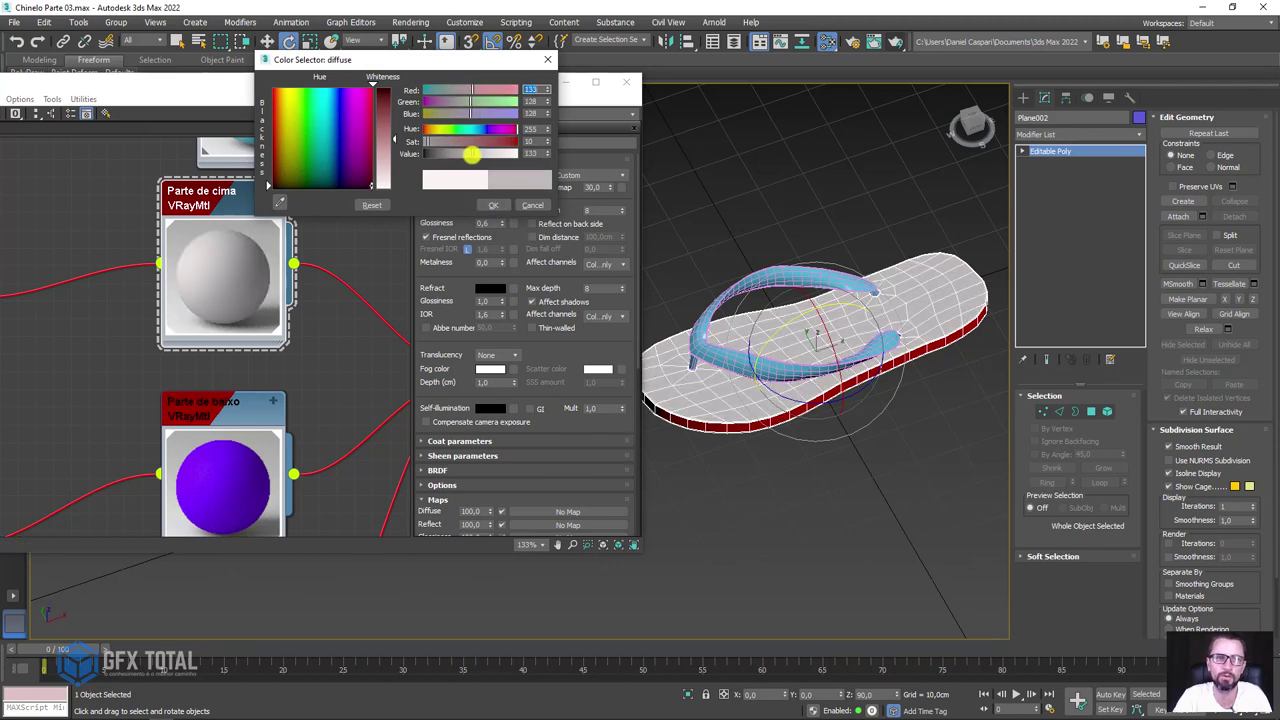
click(532, 204)
scroll(223, 255, down, 3)
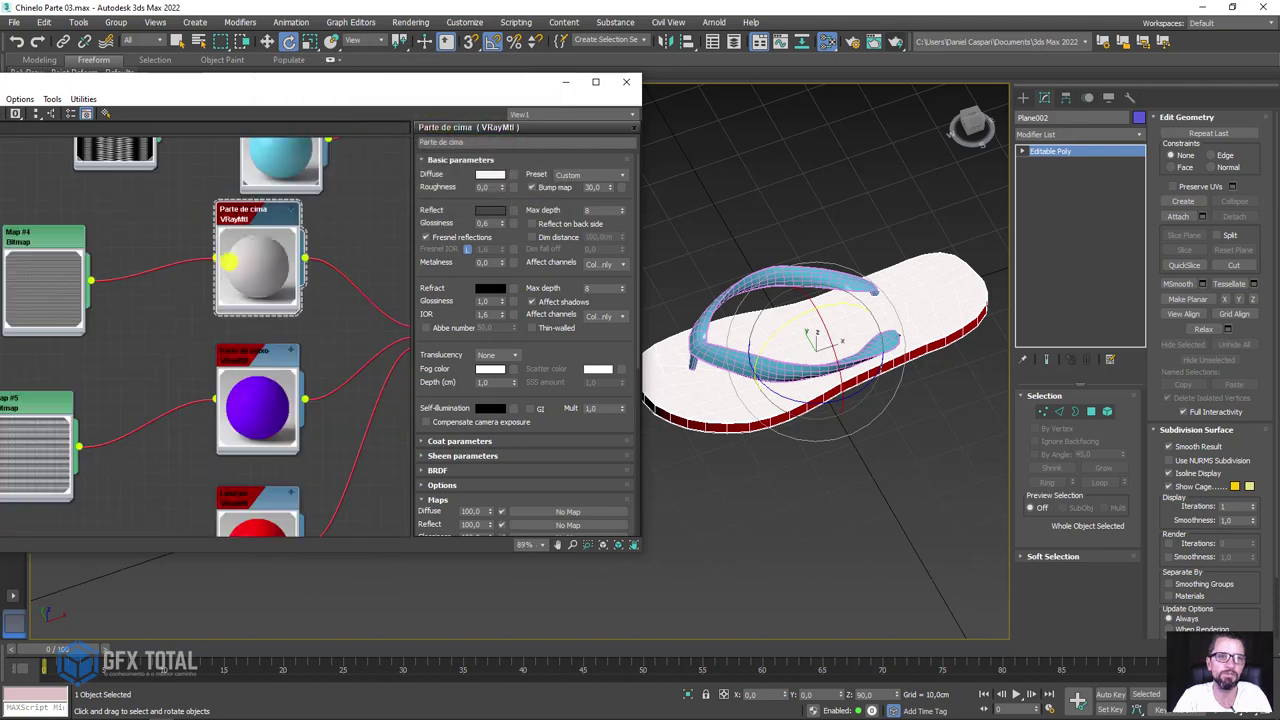
mouse_move(217, 234)
middle_down()
mouse_move(369, 234)
mouse_move(312, 207)
middle_up()
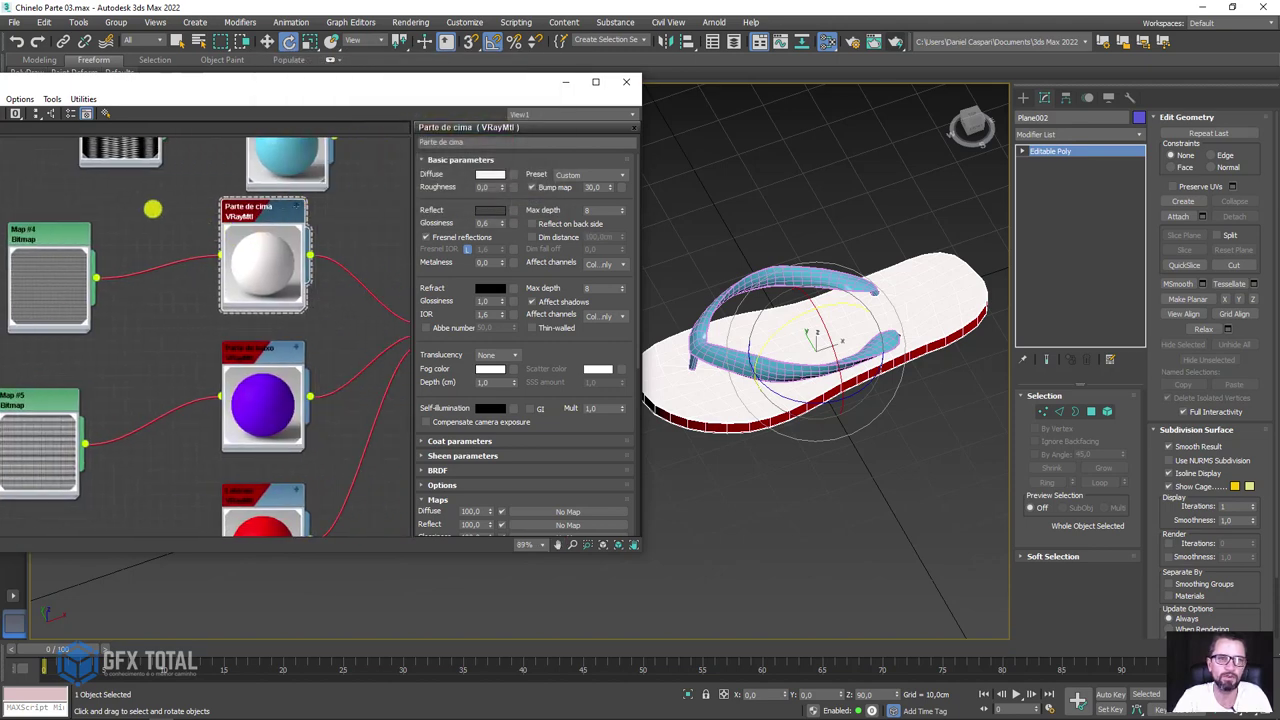
middle_drag(152, 209, 374, 343)
Add a VRayColor map node beside the bitmaps and expand its preview.
right_click(230, 292)
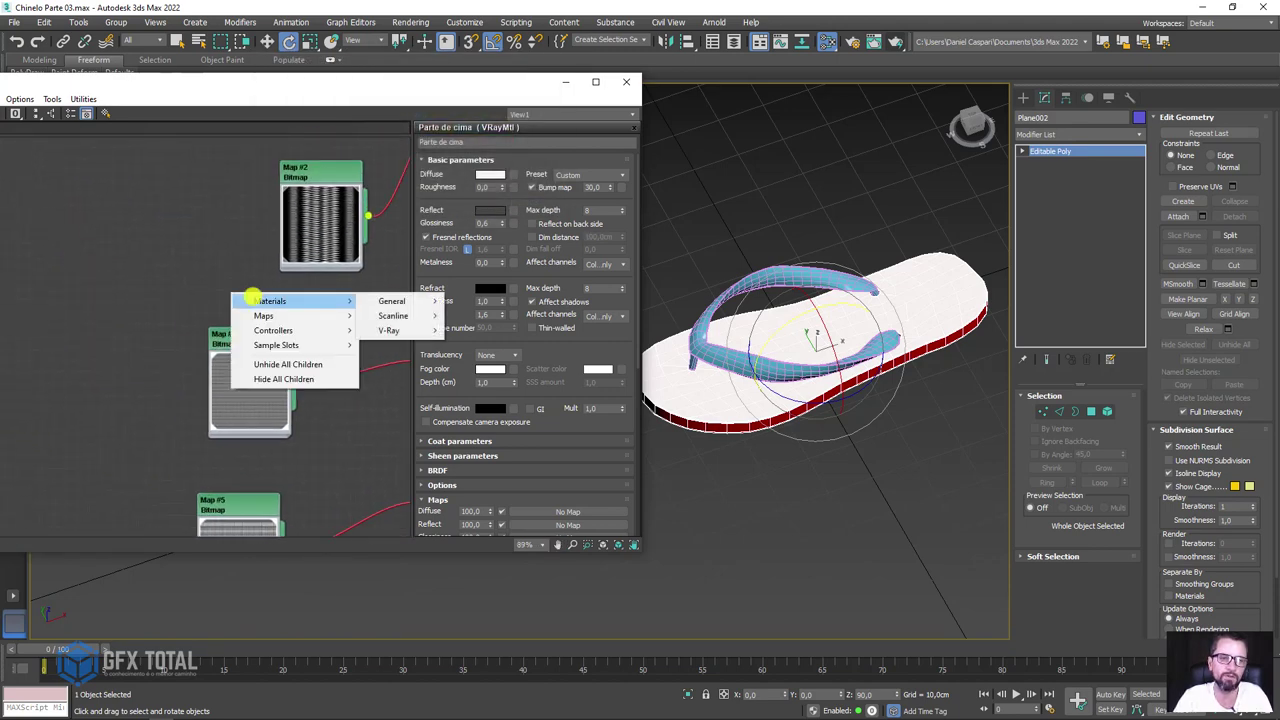
middle_drag(81, 327, 165, 285)
right_click(165, 285)
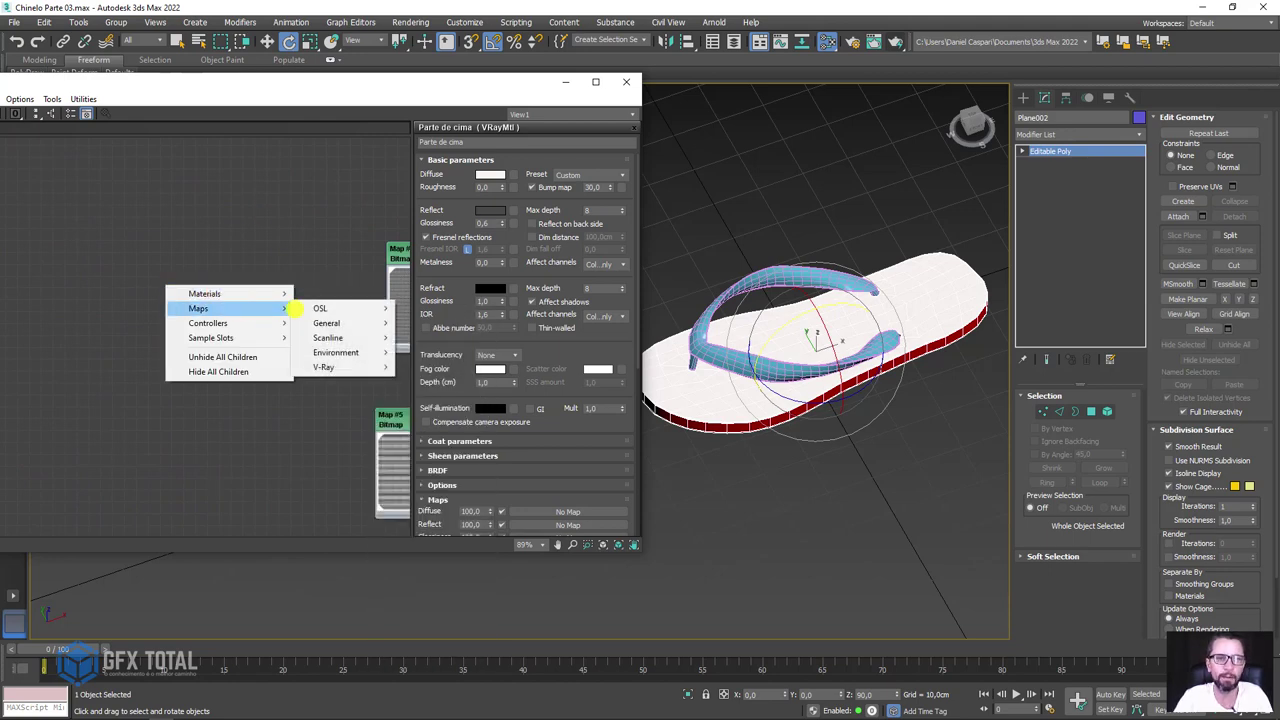
mouse_move(199, 308)
mouse_move(323, 367)
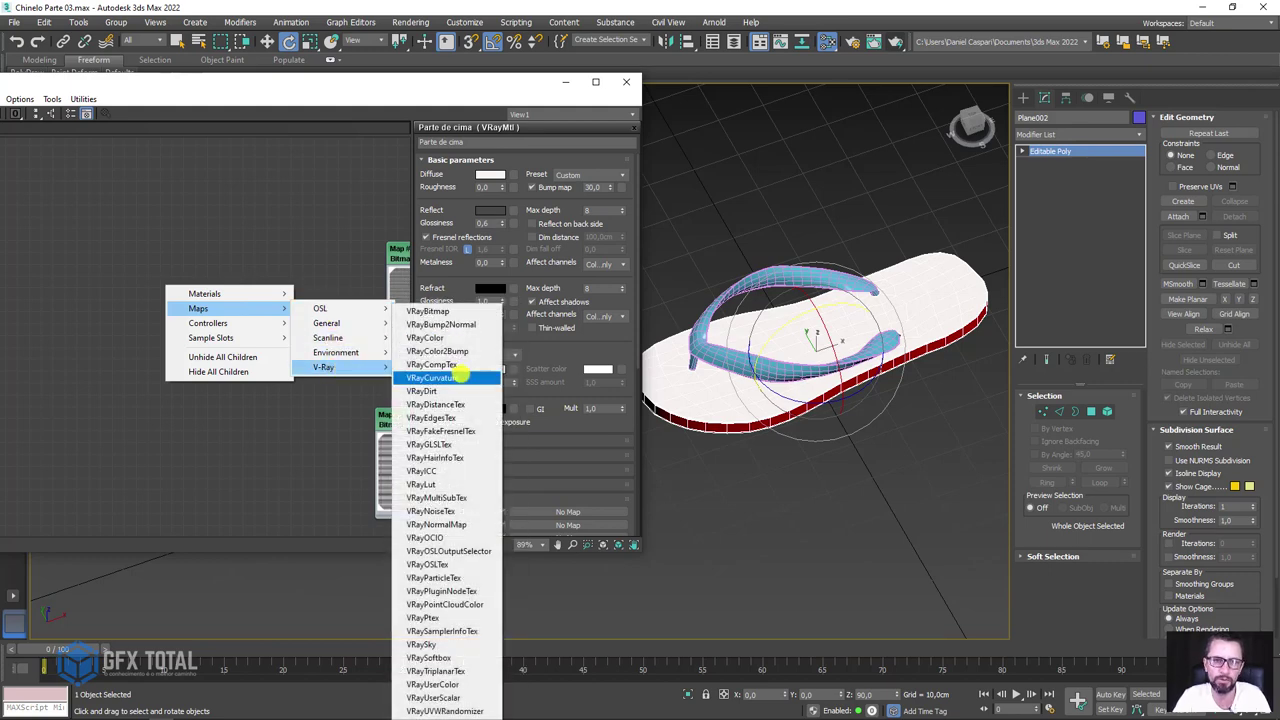
click(437, 338)
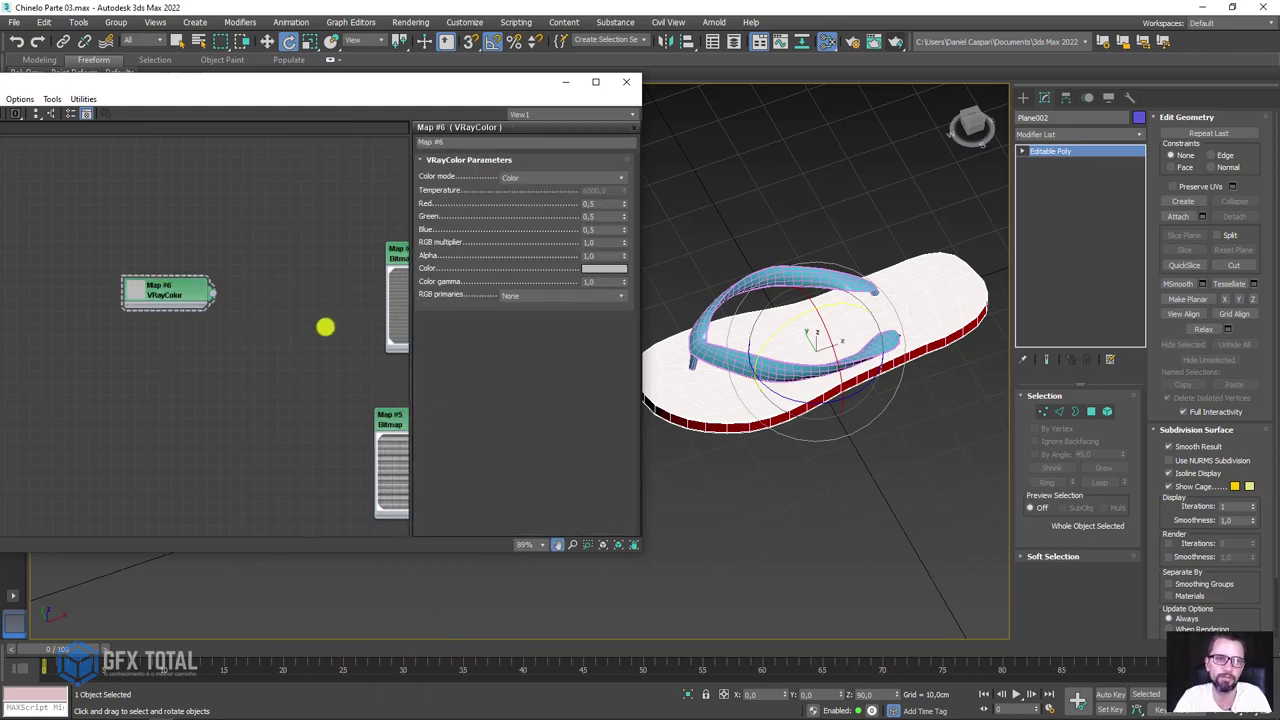
middle_drag(326, 329, 206, 329)
mouse_move(40, 290)
mouse_down()
mouse_move(160, 224)
mouse_move(154, 246)
mouse_up()
double_click(133, 224)
Wire the VRayColor output into the white, purple and red materials' diffuse.
scroll(214, 277, down, 1)
mouse_move(214, 277)
middle_down()
mouse_move(35, 236)
mouse_move(29, 209)
middle_up()
drag(45, 240, 180, 198)
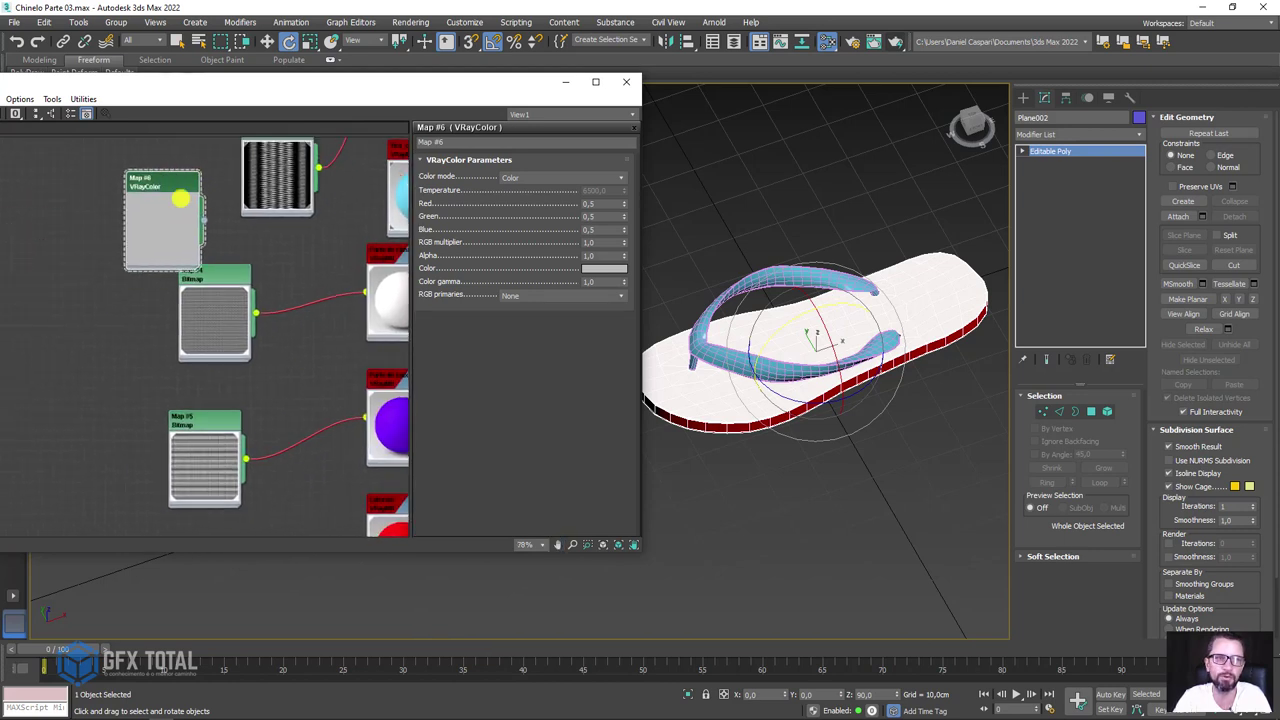
middle_drag(180, 198, 70, 222)
mouse_move(75, 218)
mouse_down()
mouse_move(245, 325)
mouse_move(234, 340)
mouse_up()
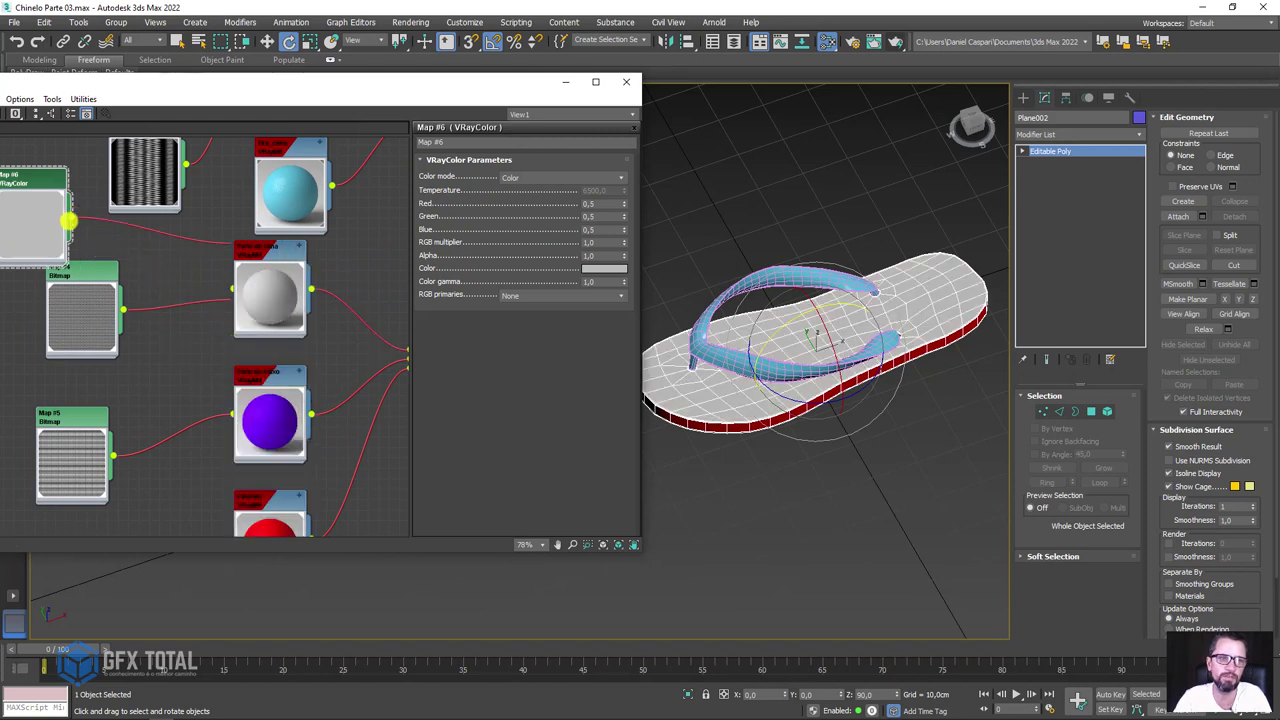
drag(70, 217, 233, 463)
mouse_move(70, 217)
mouse_down()
mouse_move(271, 520)
mouse_move(233, 452)
mouse_up()
middle_drag(93, 178, 311, 370)
mouse_move(252, 256)
mouse_down()
mouse_move(186, 380)
mouse_move(149, 394)
mouse_up()
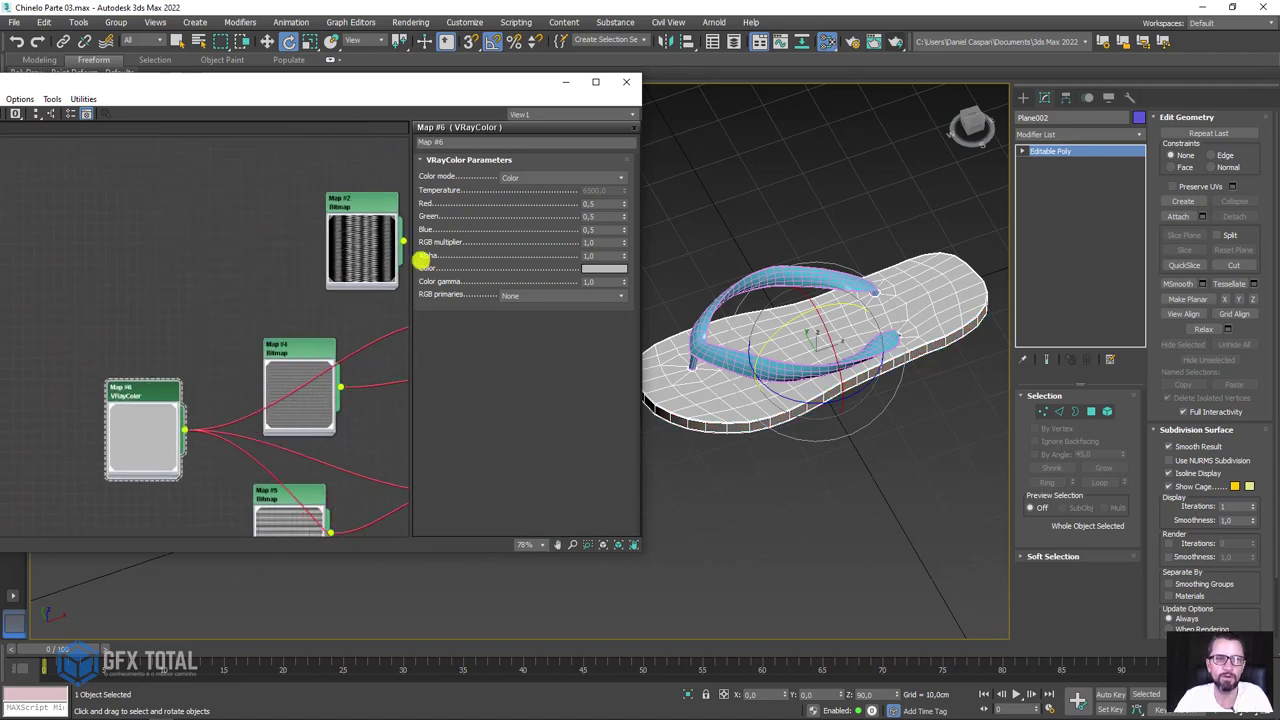
Make the VRayColor colour red (Sat 255, Value 203) and accept it.
click(598, 269)
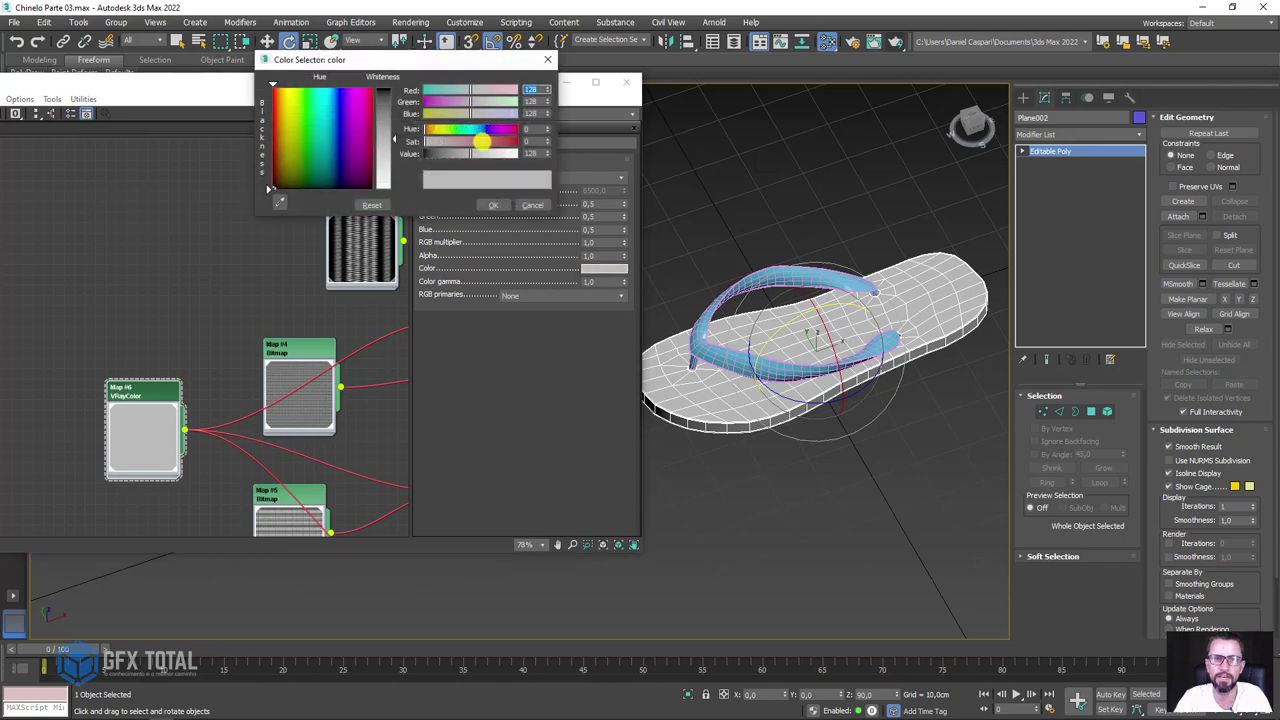
mouse_move(482, 141)
mouse_down()
mouse_move(518, 141)
mouse_move(498, 153)
mouse_up()
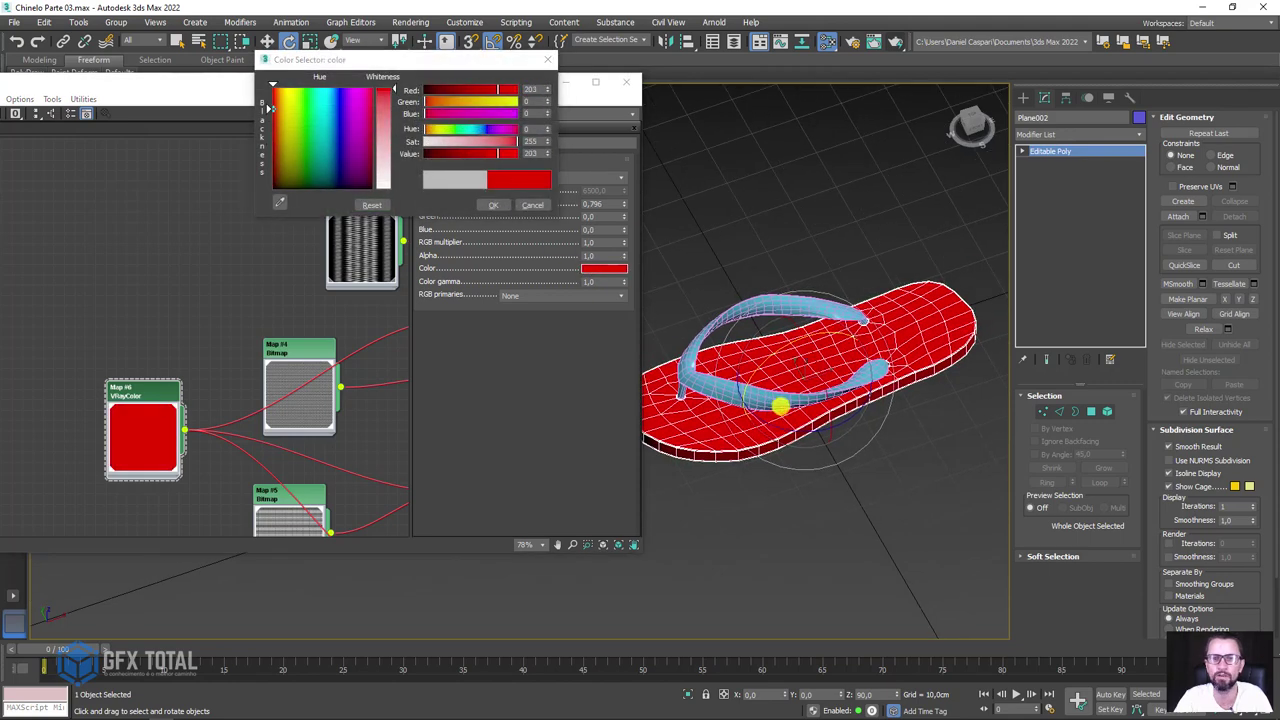
mouse_move(779, 405)
alt+middle_down()
mouse_move(786, 429)
mouse_move(837, 366)
mouse_move(797, 460)
mouse_move(821, 440)
alt+middle_up()
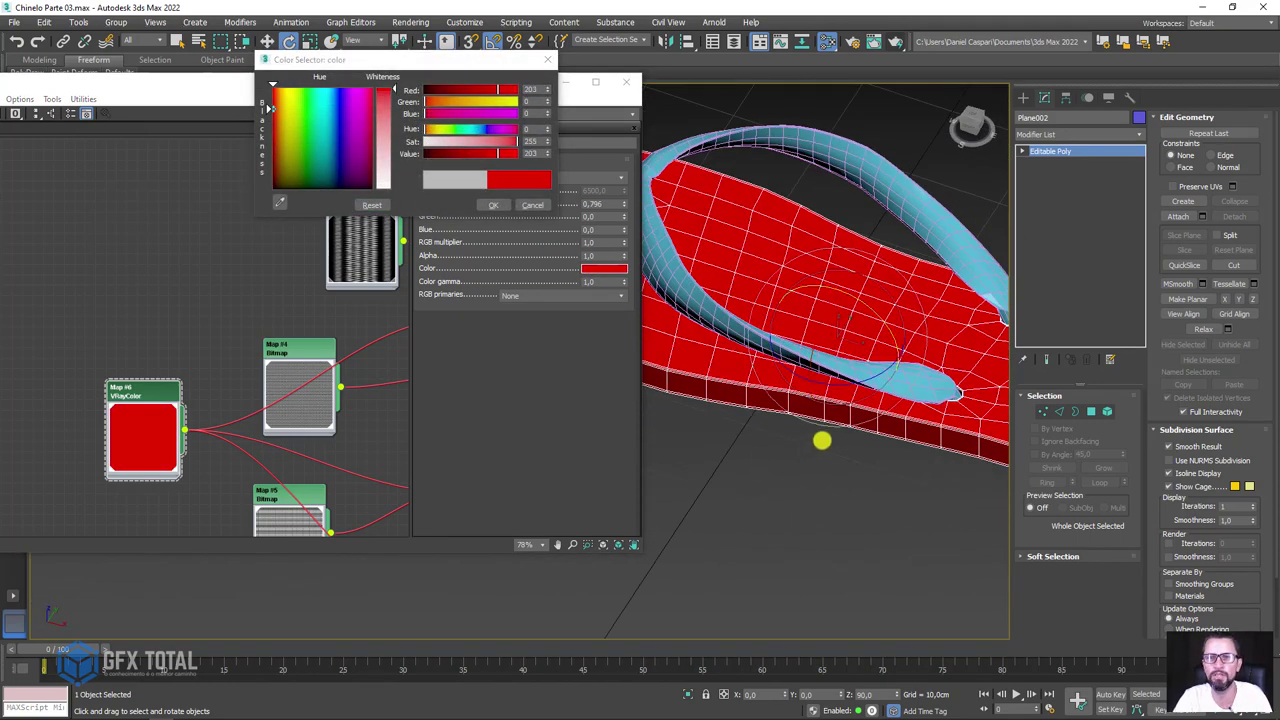
click(487, 204)
scroll(843, 366, down, 5)
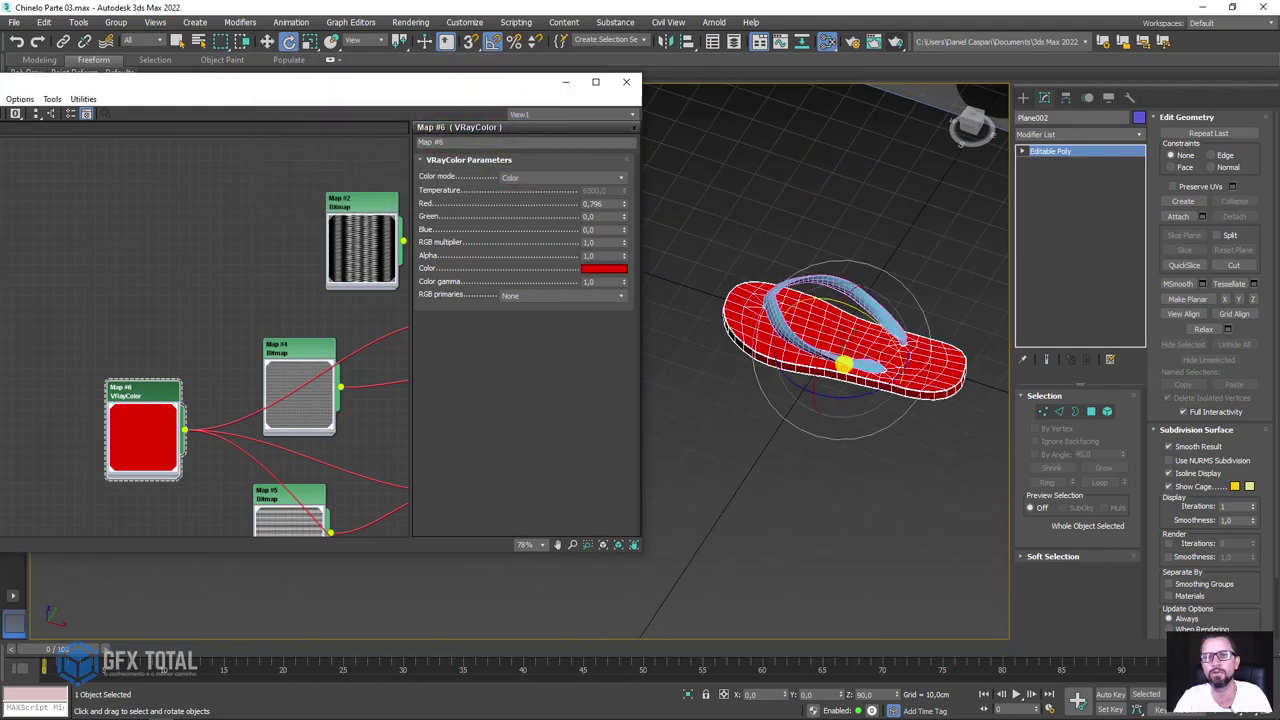
alt+middle_drag(843, 366, 757, 391)
Rename the Map #6 node to 'Cor total'.
click(150, 397)
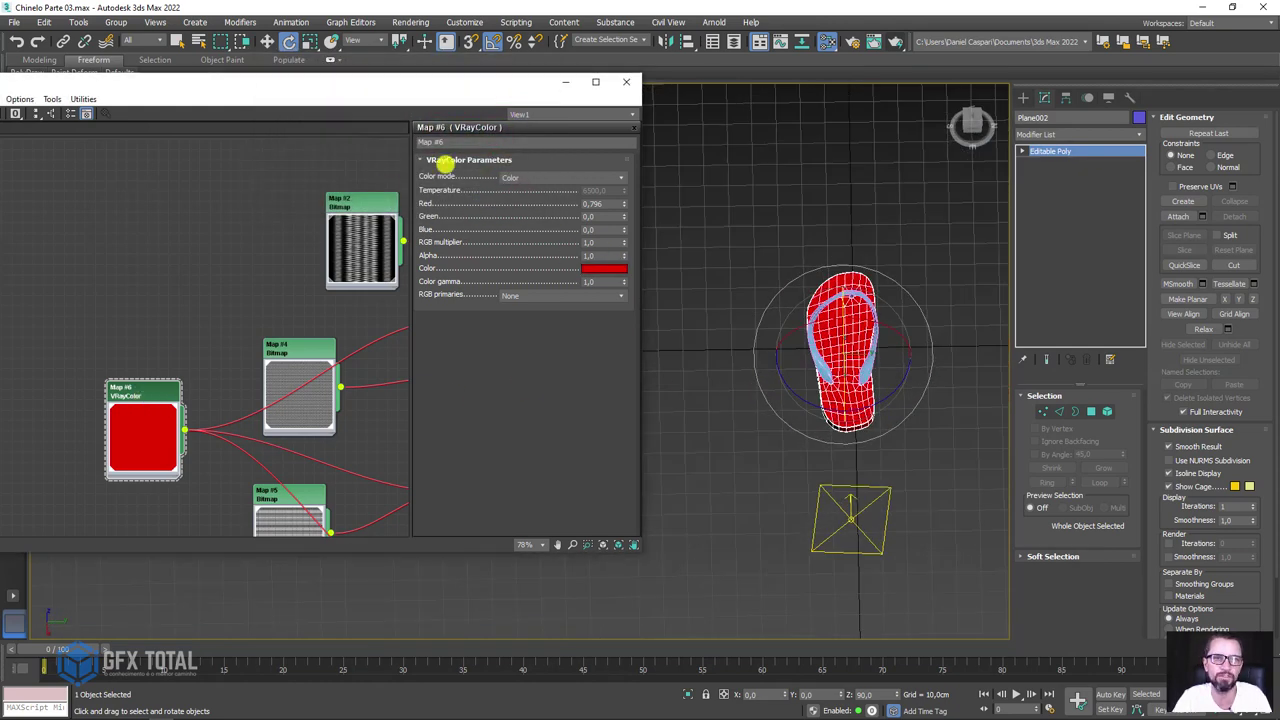
click(457, 141)
text(Cor total)
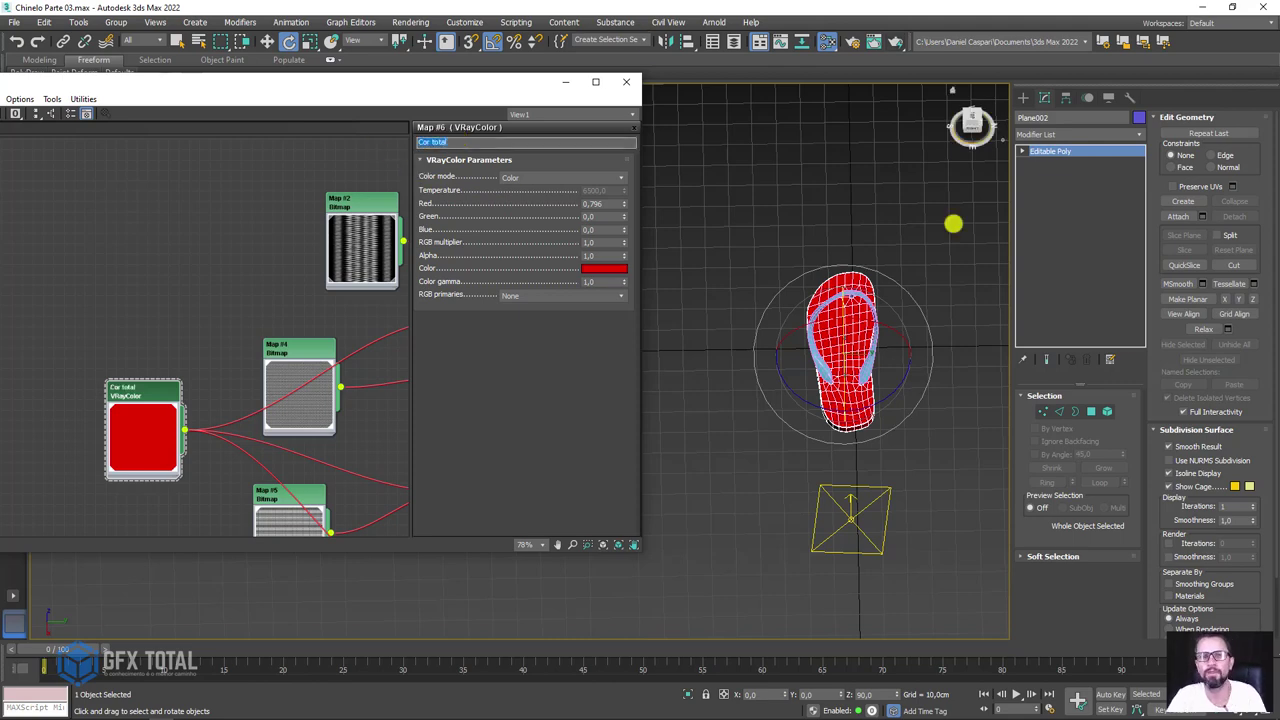
scroll(920, 330, up, 4)
scroll(872, 427, up, 2)
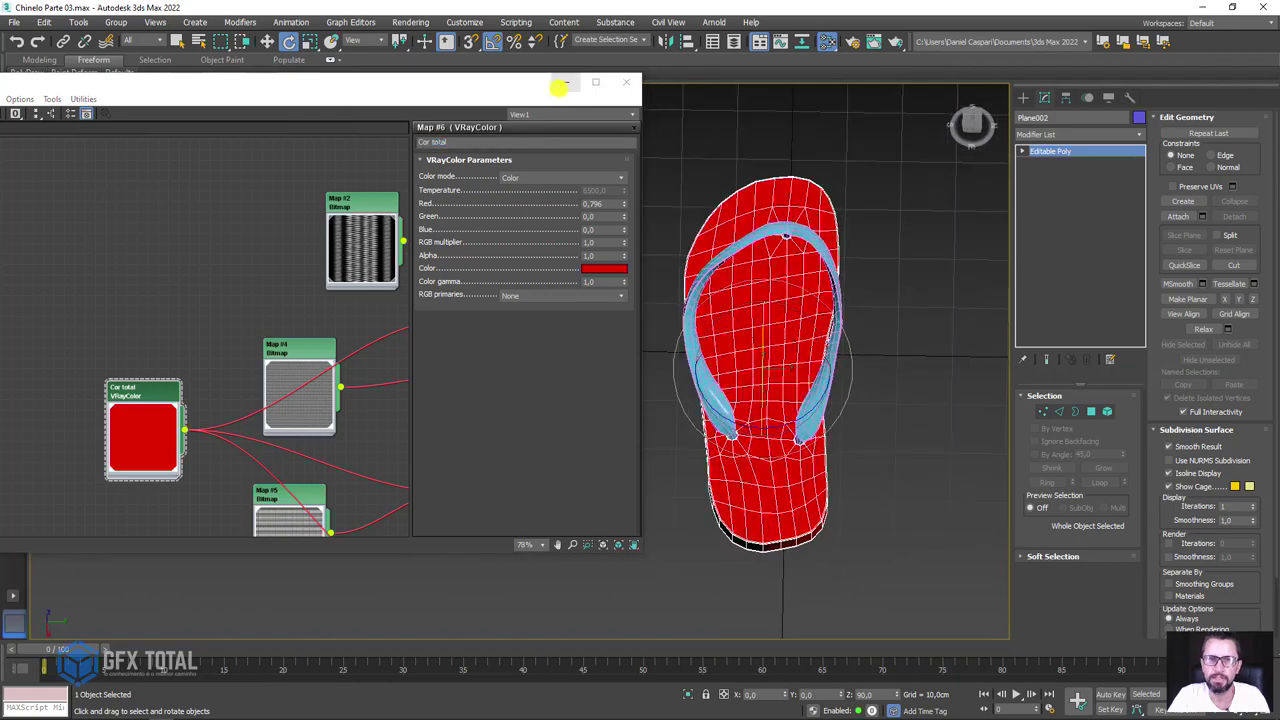
Apply TurboSmooth with Isoline Display to both the sole and the strap.
click(566, 83)
mouse_move(920, 366)
alt+middle_down()
mouse_move(634, 346)
mouse_move(718, 381)
mouse_move(717, 406)
mouse_move(866, 371)
mouse_move(763, 386)
mouse_move(708, 228)
alt+middle_up()
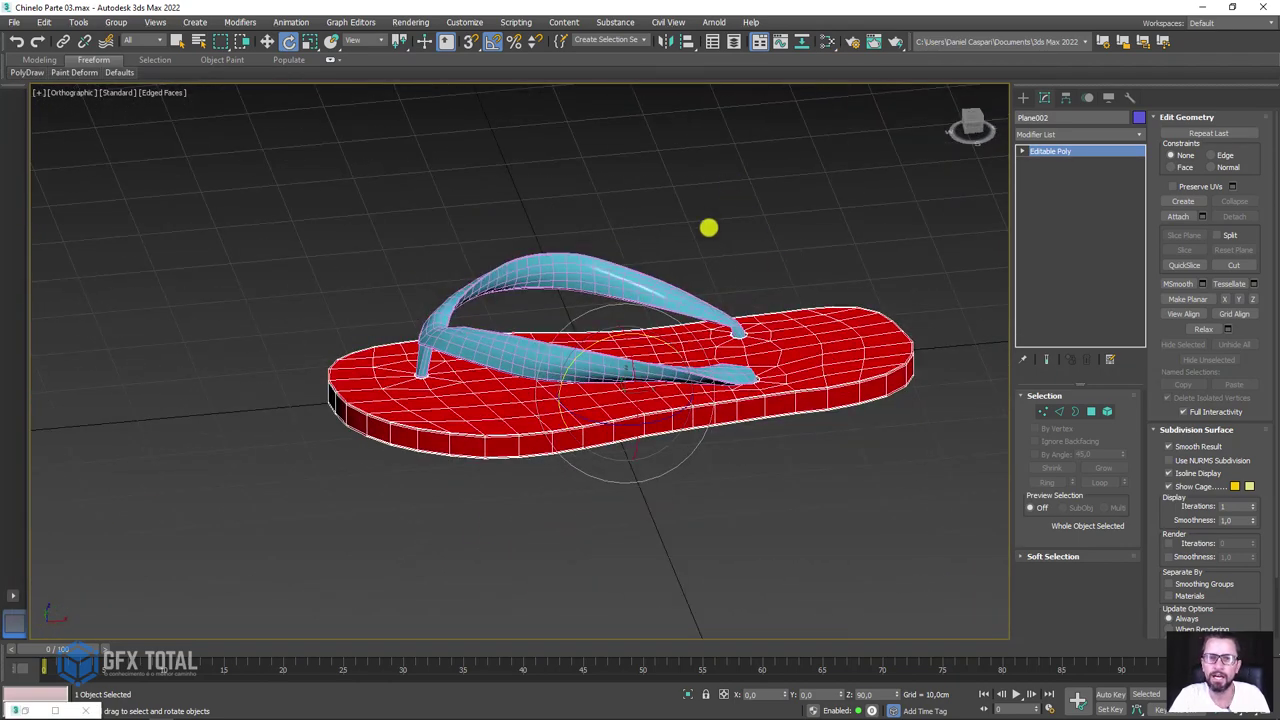
key(ctrl+a)
click(1116, 134)
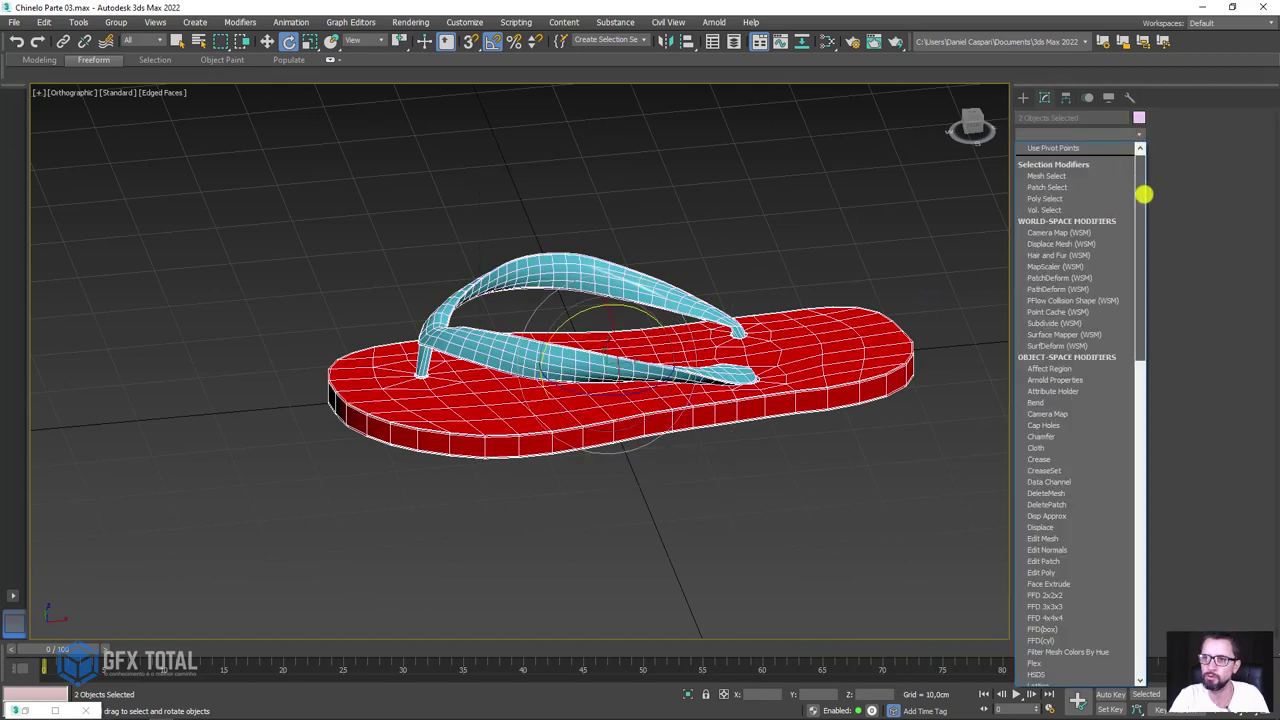
scroll(1110, 500, down, 10)
click(1053, 431)
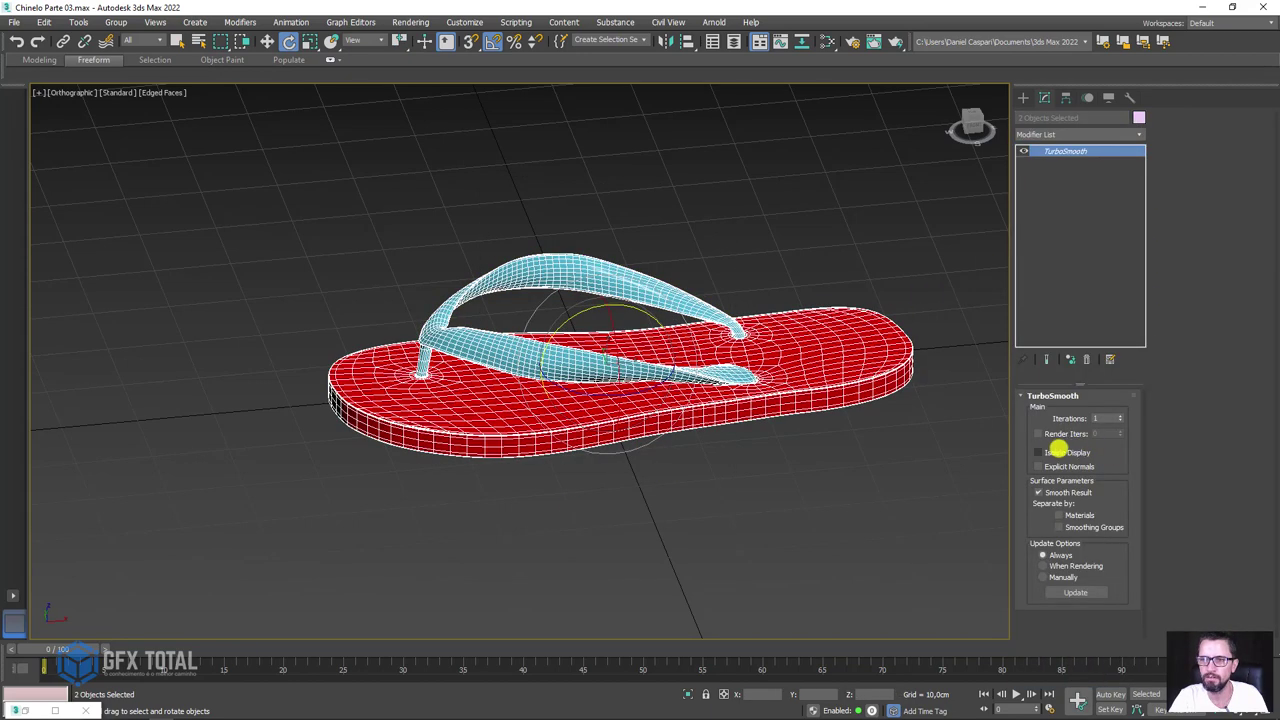
click(1040, 452)
Run a test render of the smoothed red flip-flop from a low angle.
mouse_move(811, 486)
alt+middle_down()
mouse_move(827, 472)
mouse_move(814, 428)
alt+middle_up()
scroll(797, 449, up, 3)
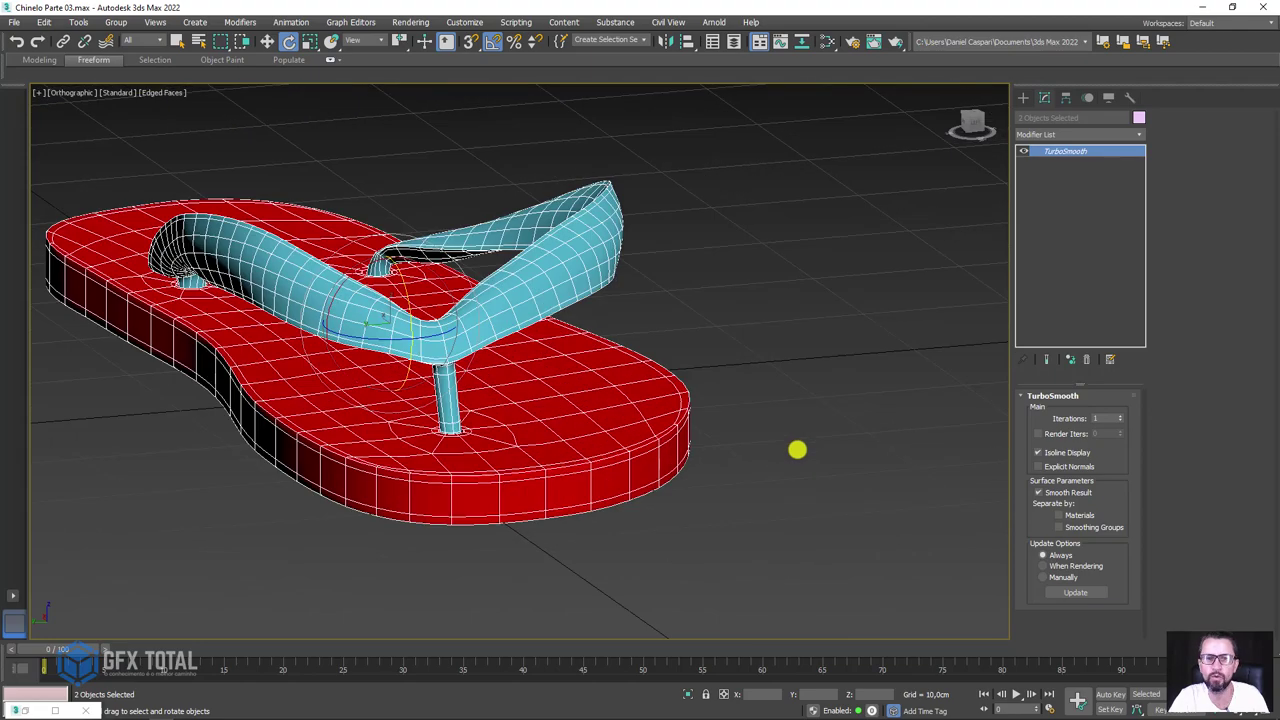
scroll(746, 451, up, 3)
alt+middle_drag(746, 451, 860, 470)
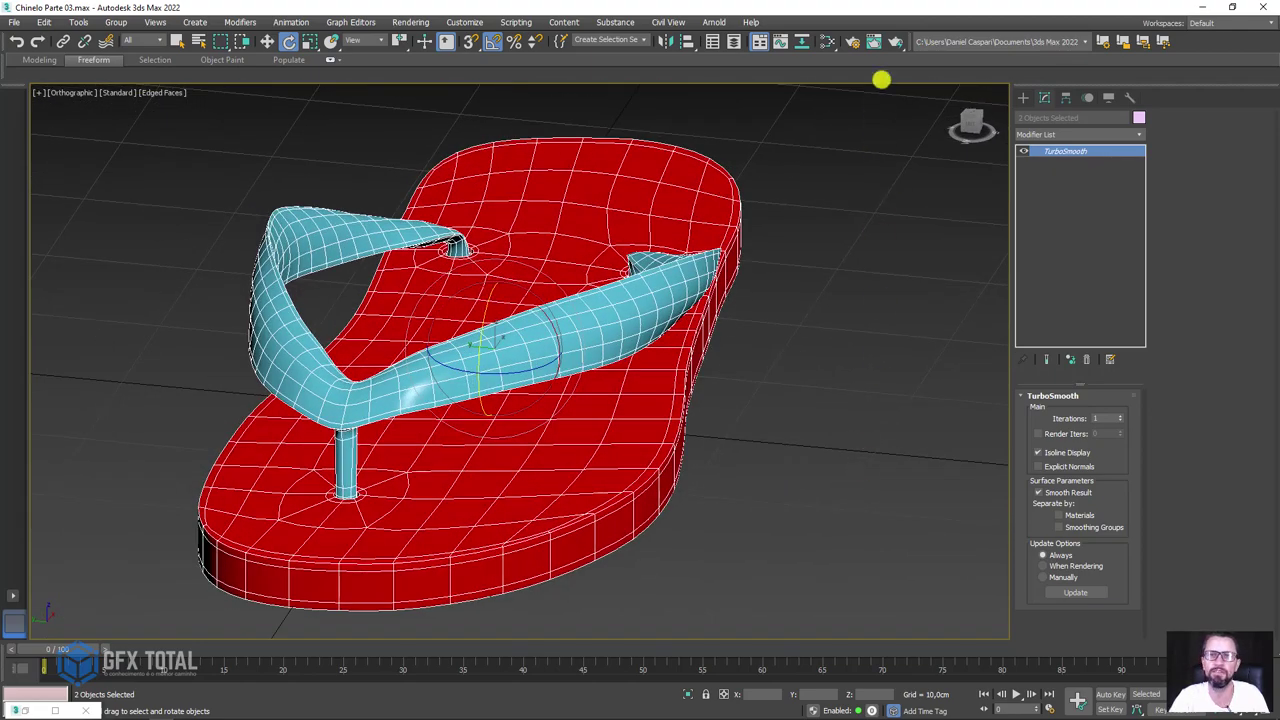
click(893, 39)
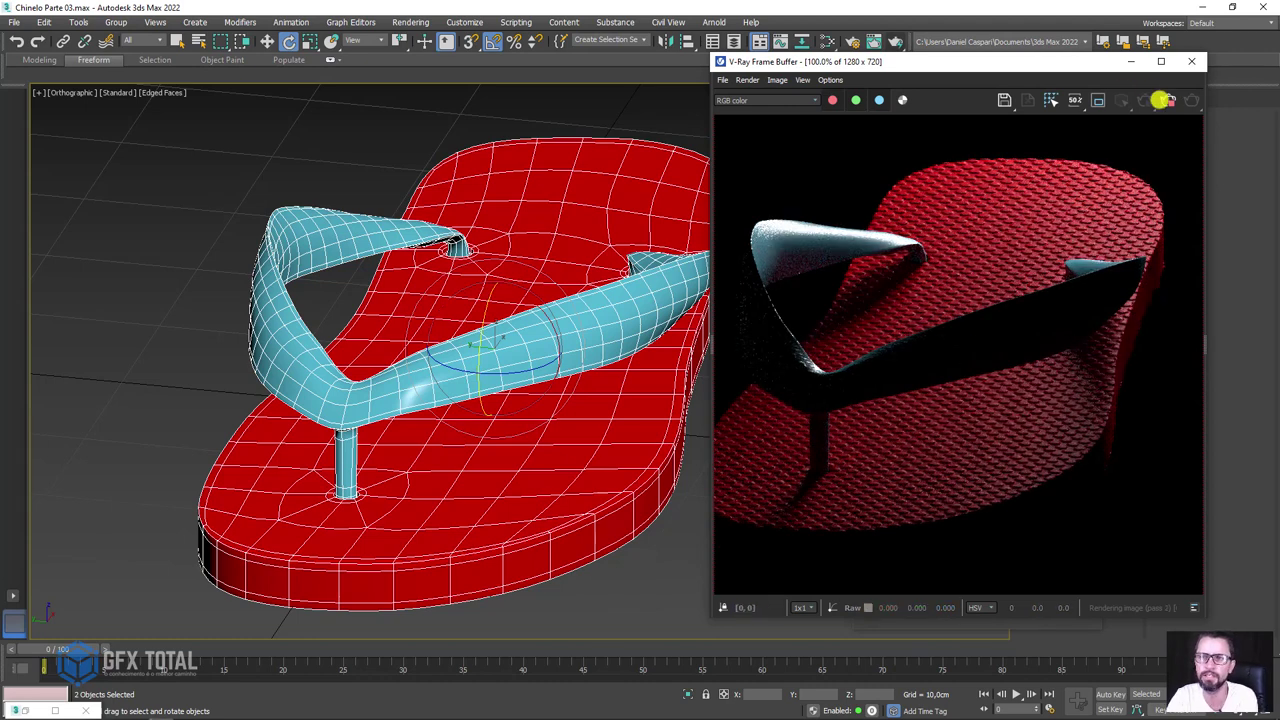
click(1131, 61)
scroll(832, 220, down, 5)
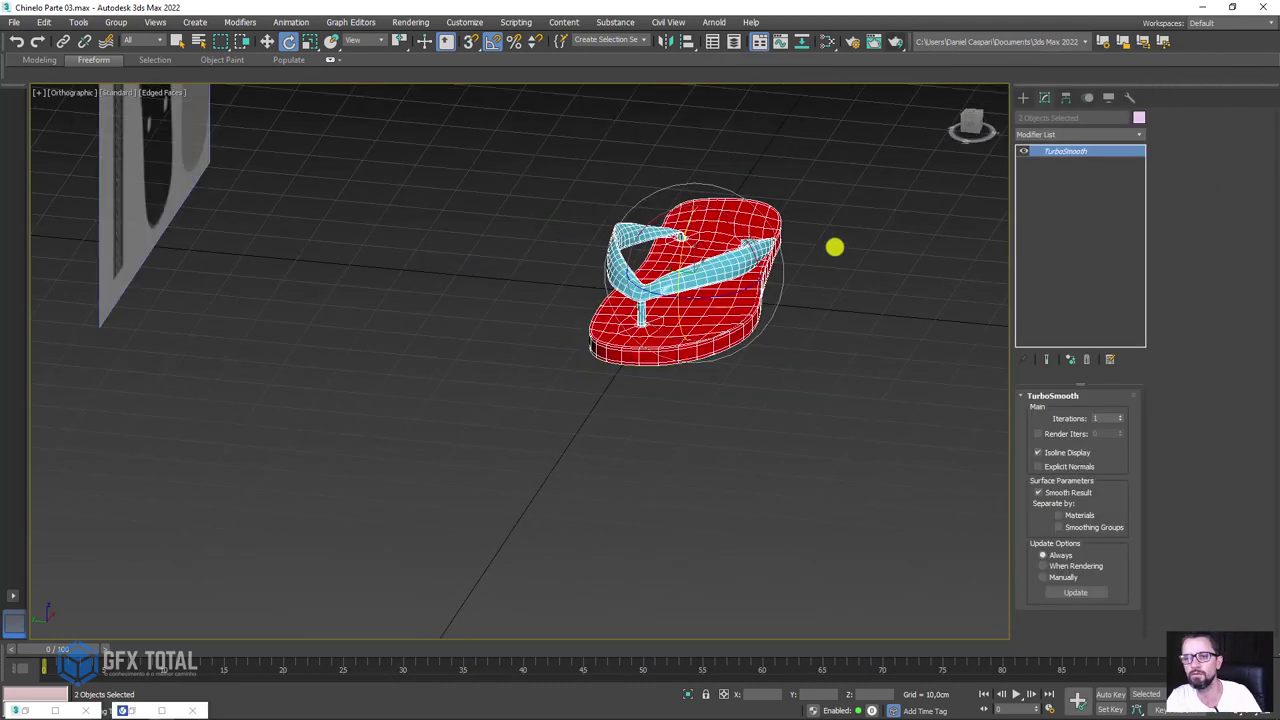
scroll(840, 300, down, 3)
Clone the V-Ray light as VRayLight002, then reposition and rotate the copy.
click(794, 300)
key(w)
mouse_move(943, 369)
alt+middle_down()
mouse_move(811, 366)
mouse_move(781, 258)
alt+middle_up()
mouse_move(735, 282)
mouse_down()
mouse_move(650, 180)
mouse_move(700, 475)
mouse_up()
key(e)
key(w)
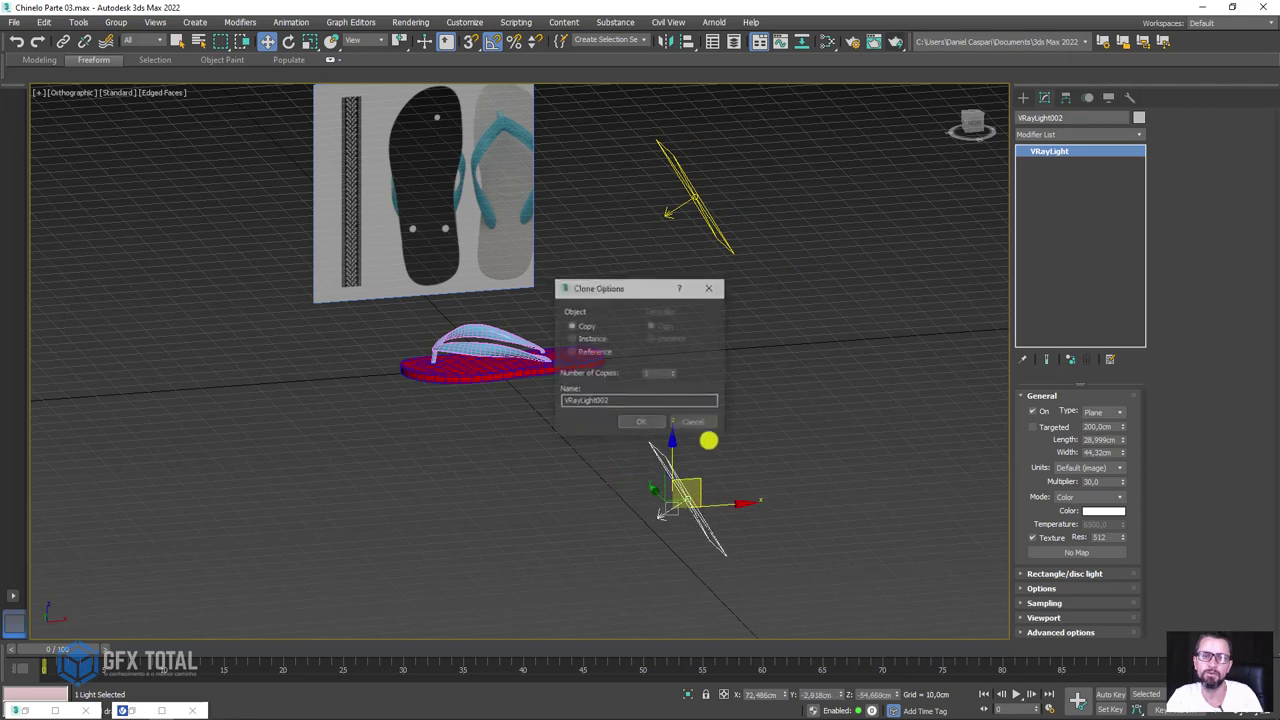
click(645, 418)
key(e)
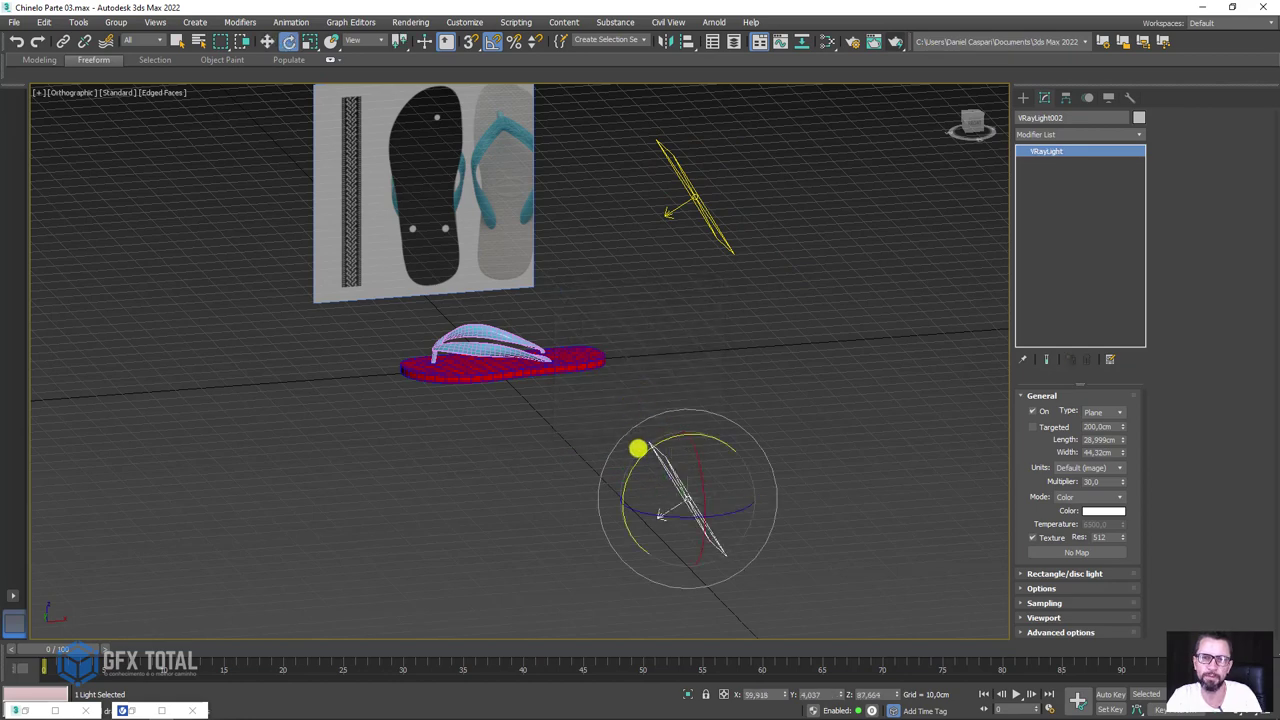
drag(664, 447, 534, 431)
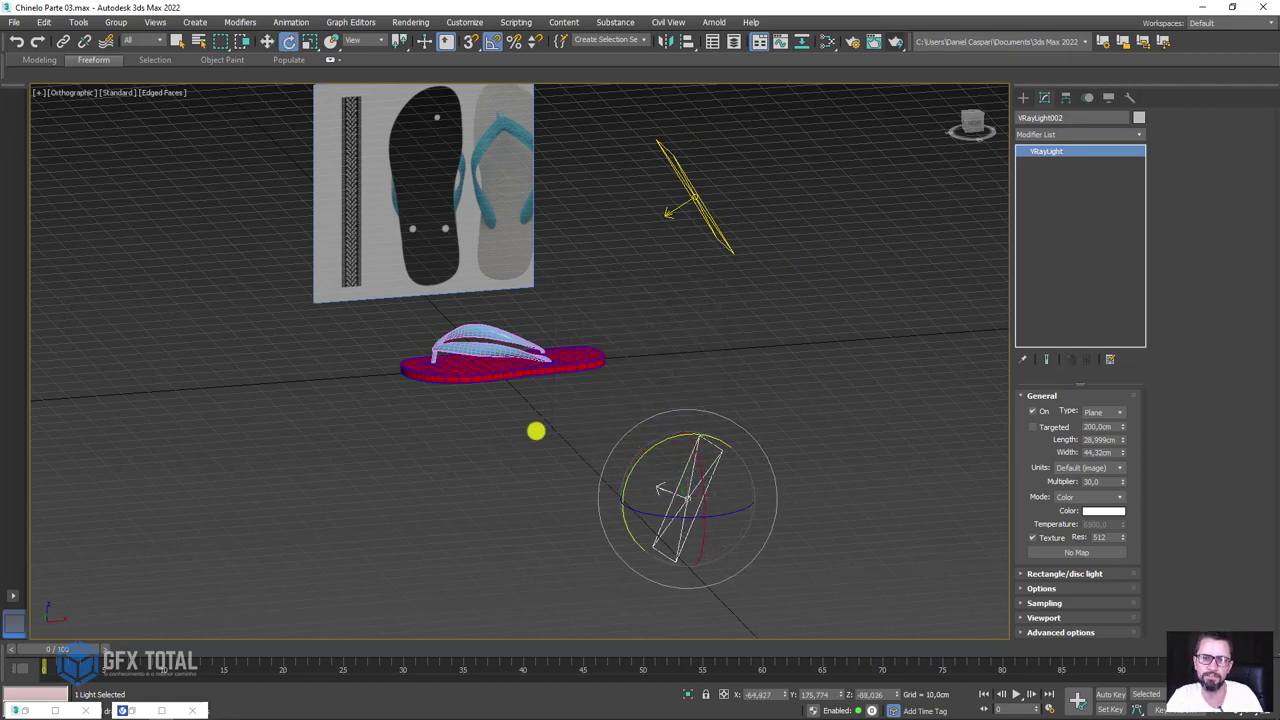
alt+middle_drag(534, 431, 648, 404)
Render the underside of the flip-flop in perspective view.
scroll(660, 370, up, 3)
scroll(623, 391, up, 3)
scroll(666, 403, up, 4)
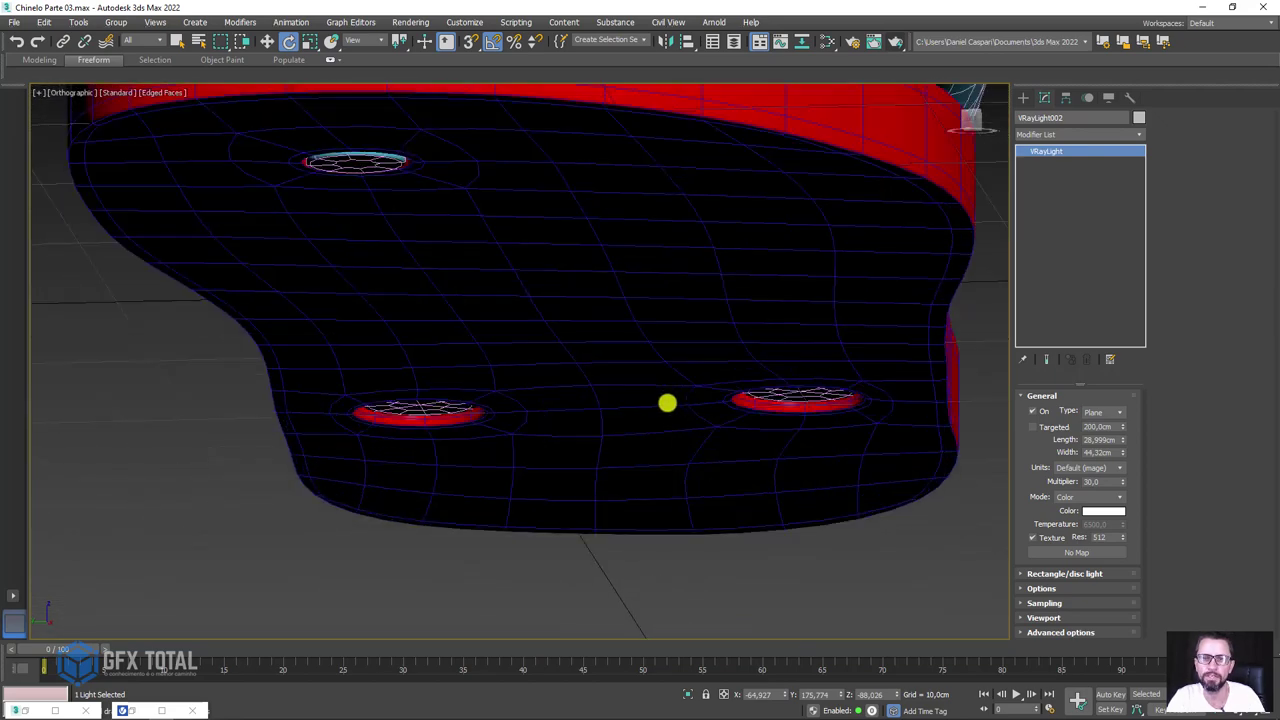
scroll(684, 405, up, 2)
scroll(684, 405, up, 2)
mouse_move(683, 400)
alt+middle_down()
mouse_move(674, 451)
mouse_move(631, 402)
mouse_move(666, 474)
mouse_move(743, 264)
alt+middle_up()
key(p)
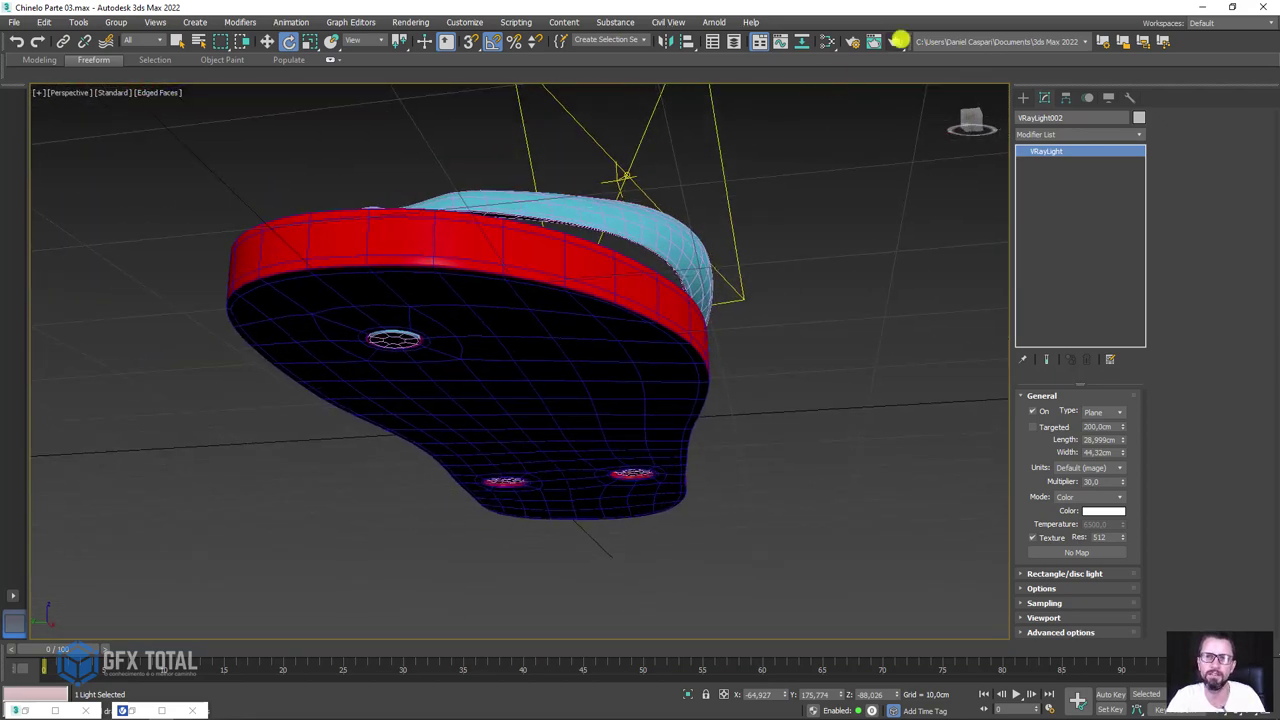
click(899, 40)
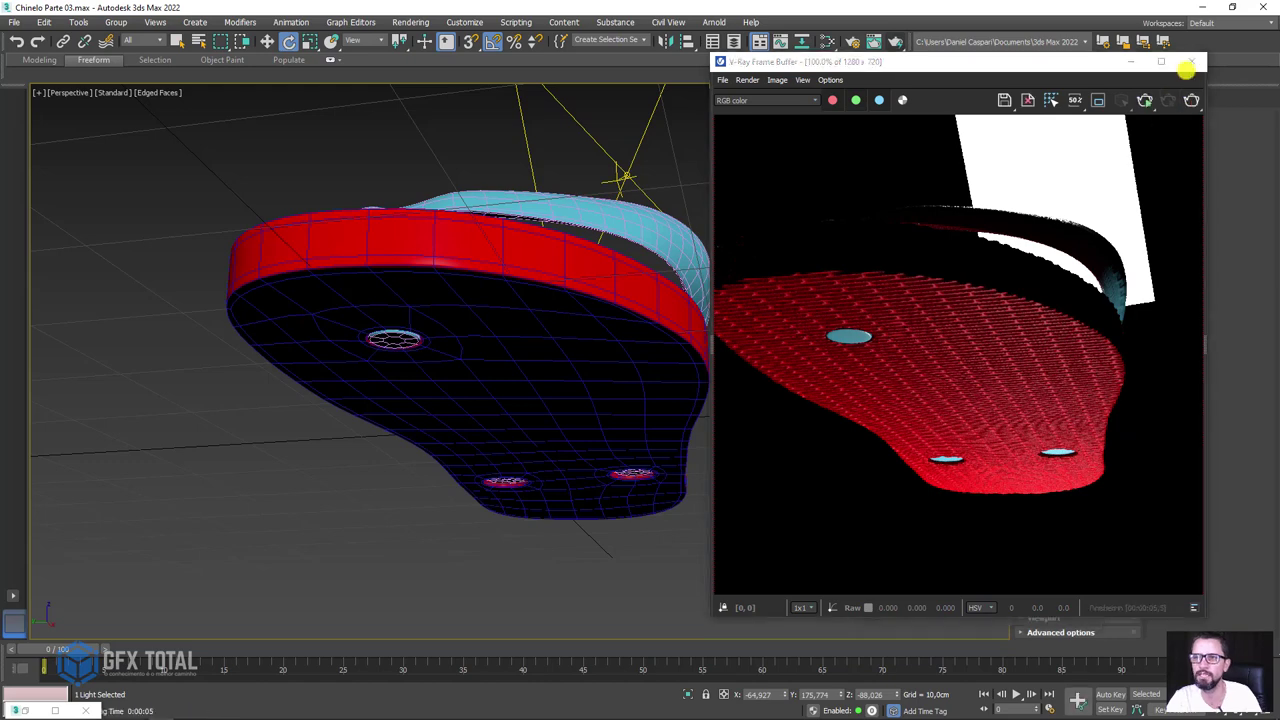
click(1191, 61)
Zoom in from above to inspect the 37/38 emblem, then open the Slate Material Editor.
scroll(760, 315, down, 10)
alt+middle_drag(729, 309, 686, 366)
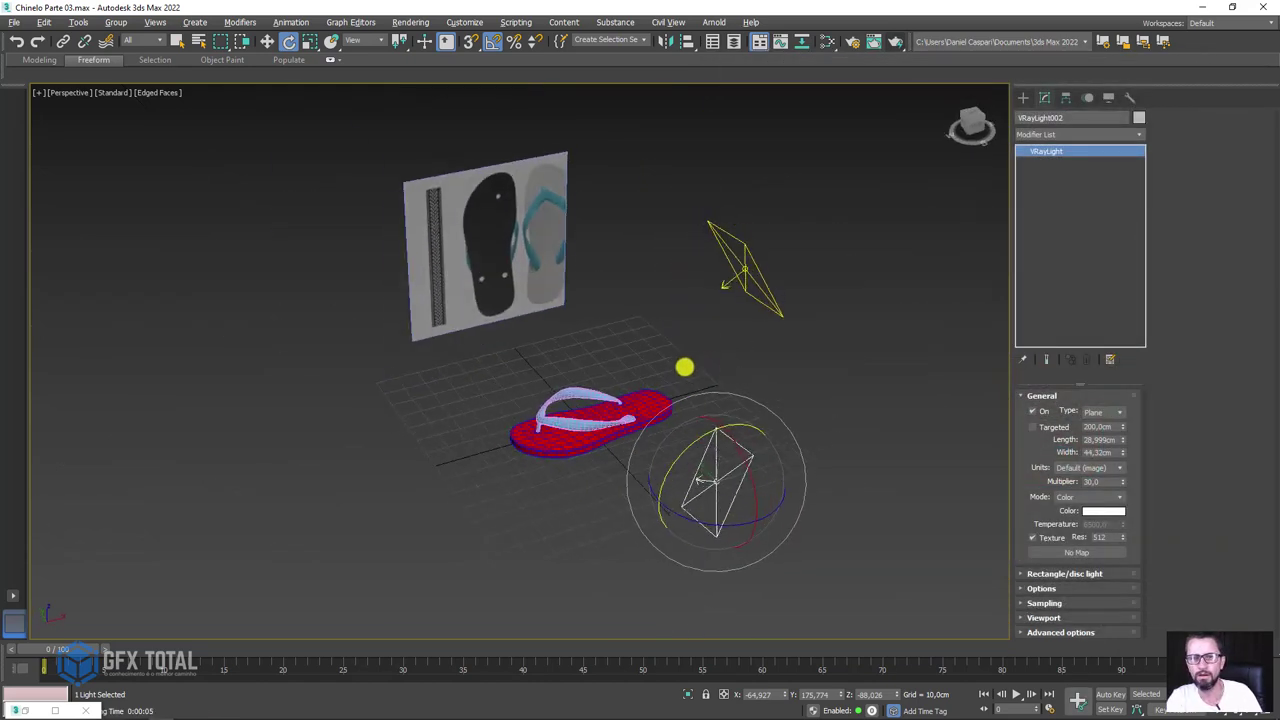
scroll(620, 410, up, 8)
mouse_move(760, 220)
alt+middle_down()
mouse_move(597, 483)
mouse_move(741, 322)
mouse_move(437, 363)
mouse_move(526, 303)
alt+middle_up()
scroll(471, 340, up, 3)
scroll(402, 300, up, 4)
scroll(402, 300, up, 2)
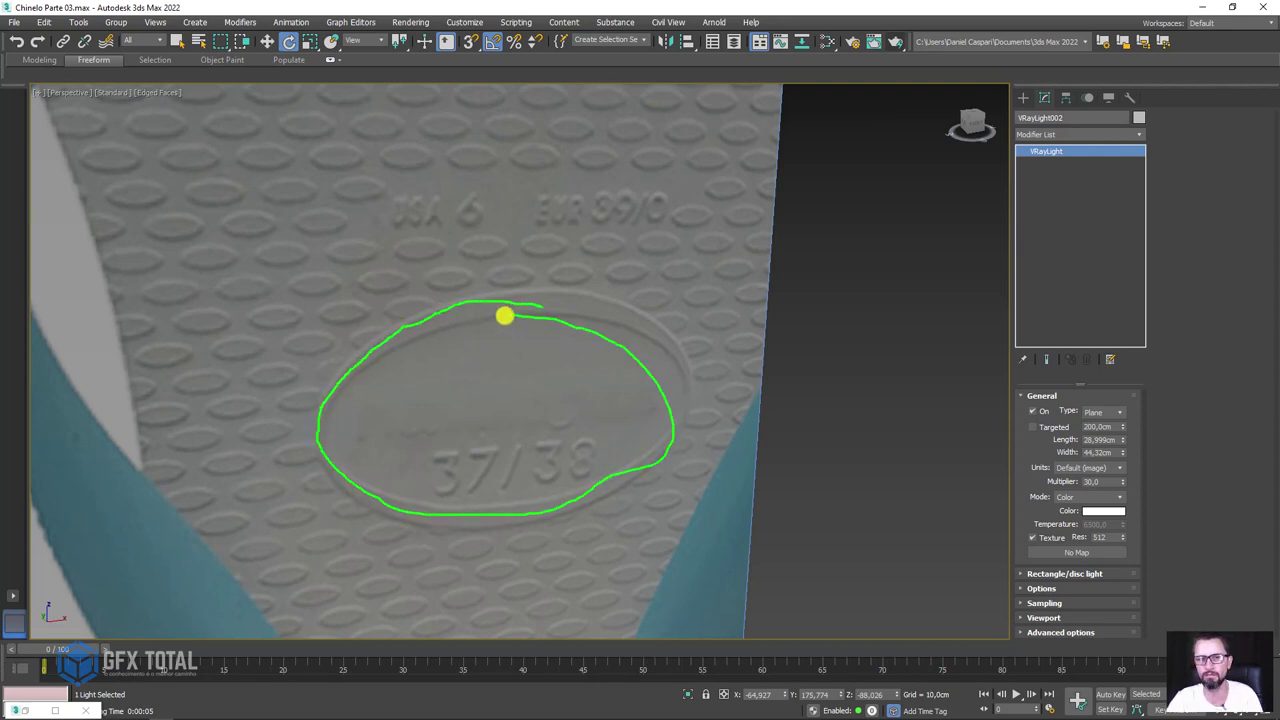
scroll(504, 318, down, 2)
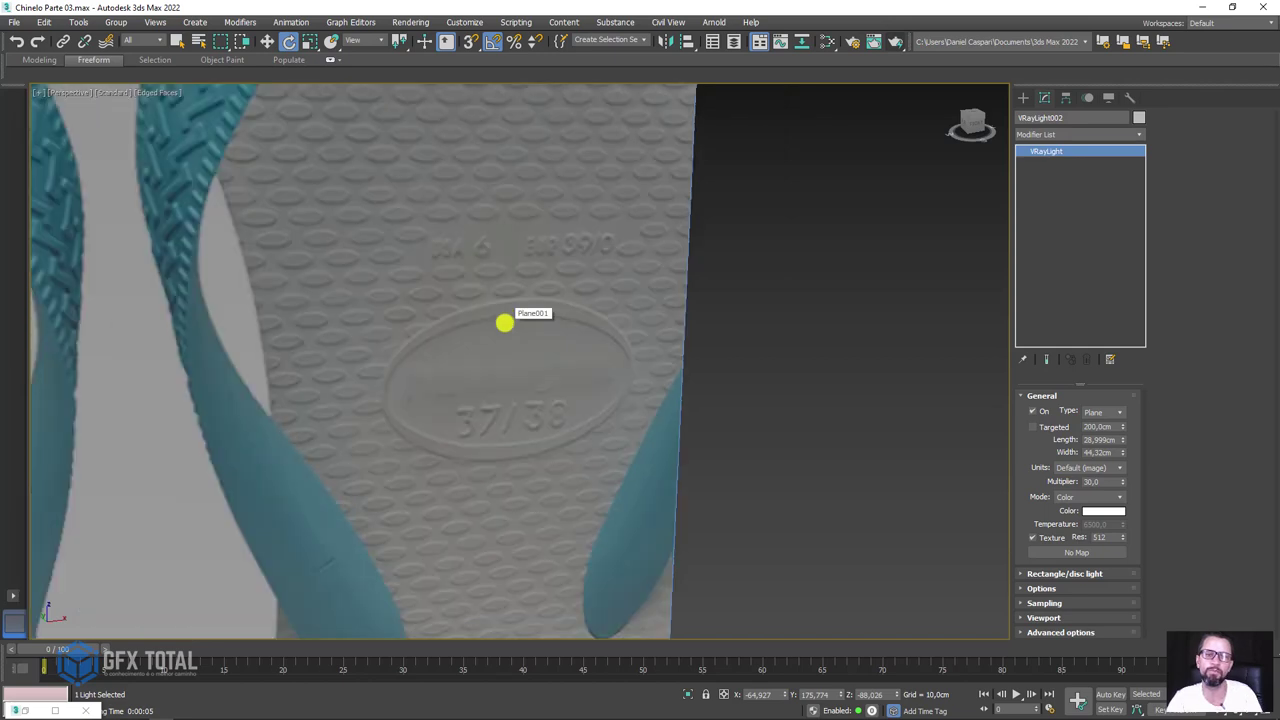
scroll(611, 327, down, 6)
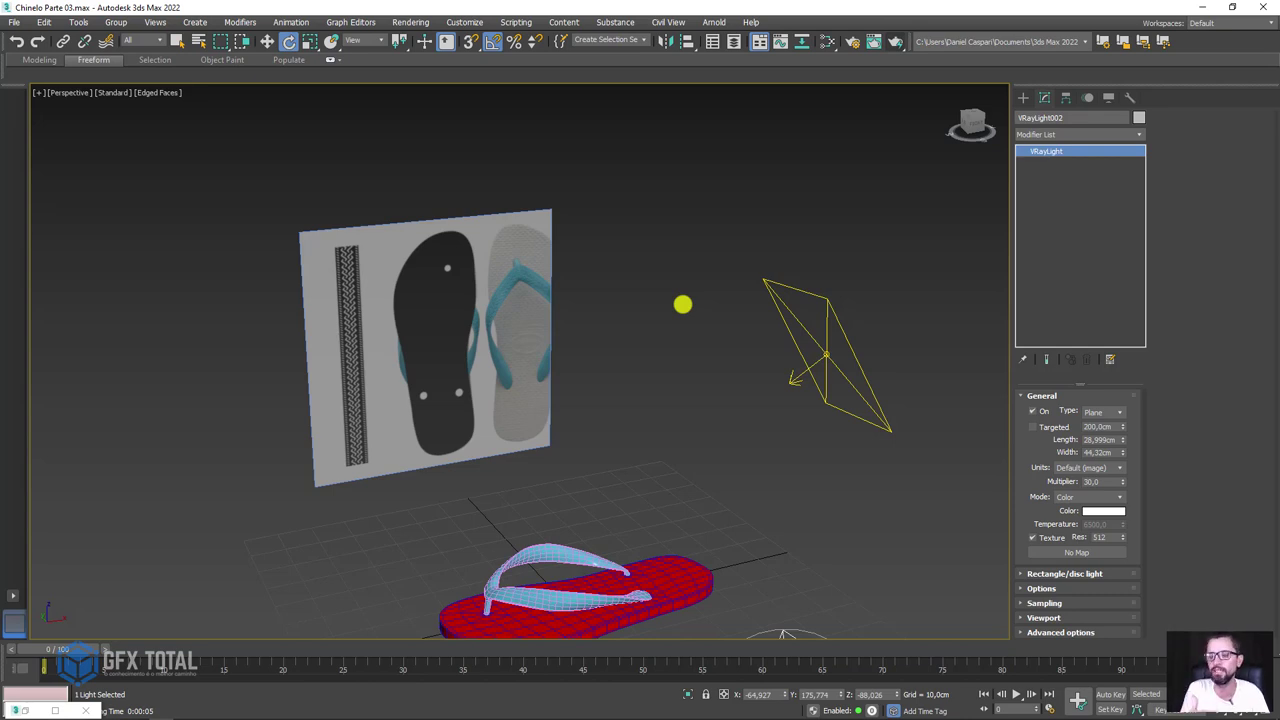
mouse_move(692, 441)
alt+middle_down()
mouse_move(657, 451)
mouse_move(654, 420)
mouse_move(749, 371)
alt+middle_up()
scroll(820, 242, up, 5)
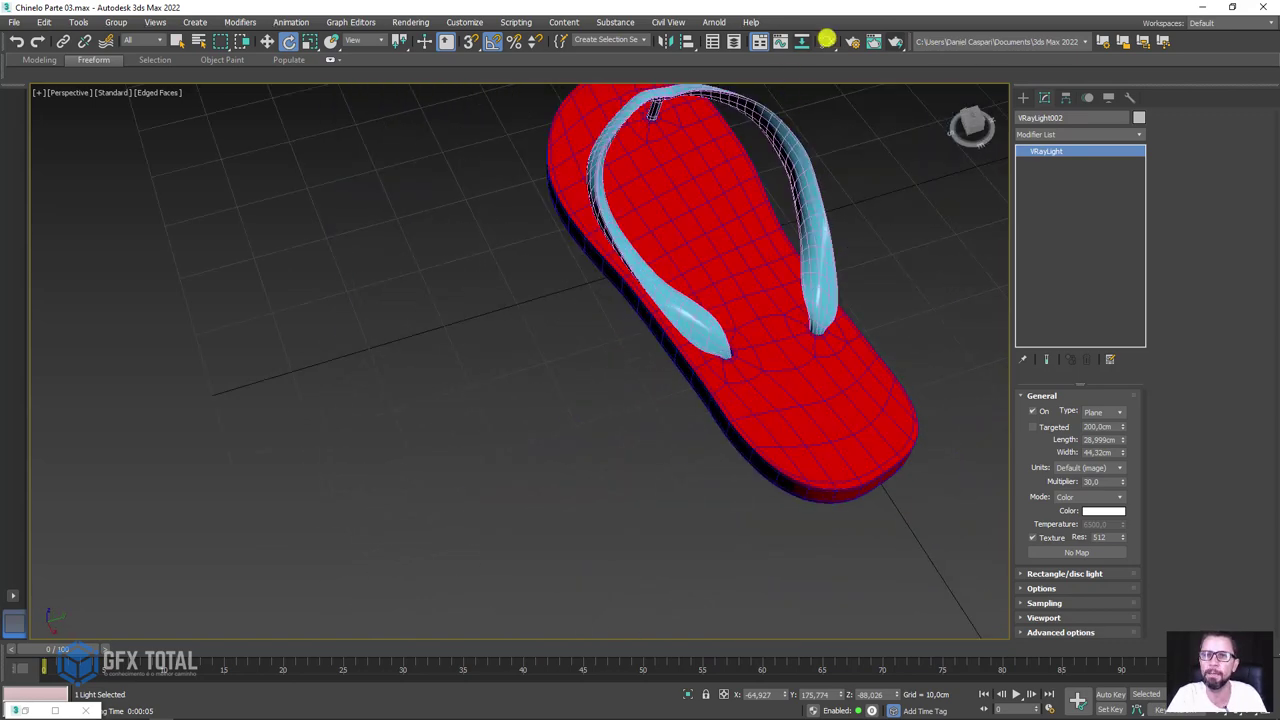
click(826, 40)
Bring Map #4 and Parte de cima into view and show the material's parameters.
scroll(811, 434, up, 2)
scroll(811, 434, up, 2)
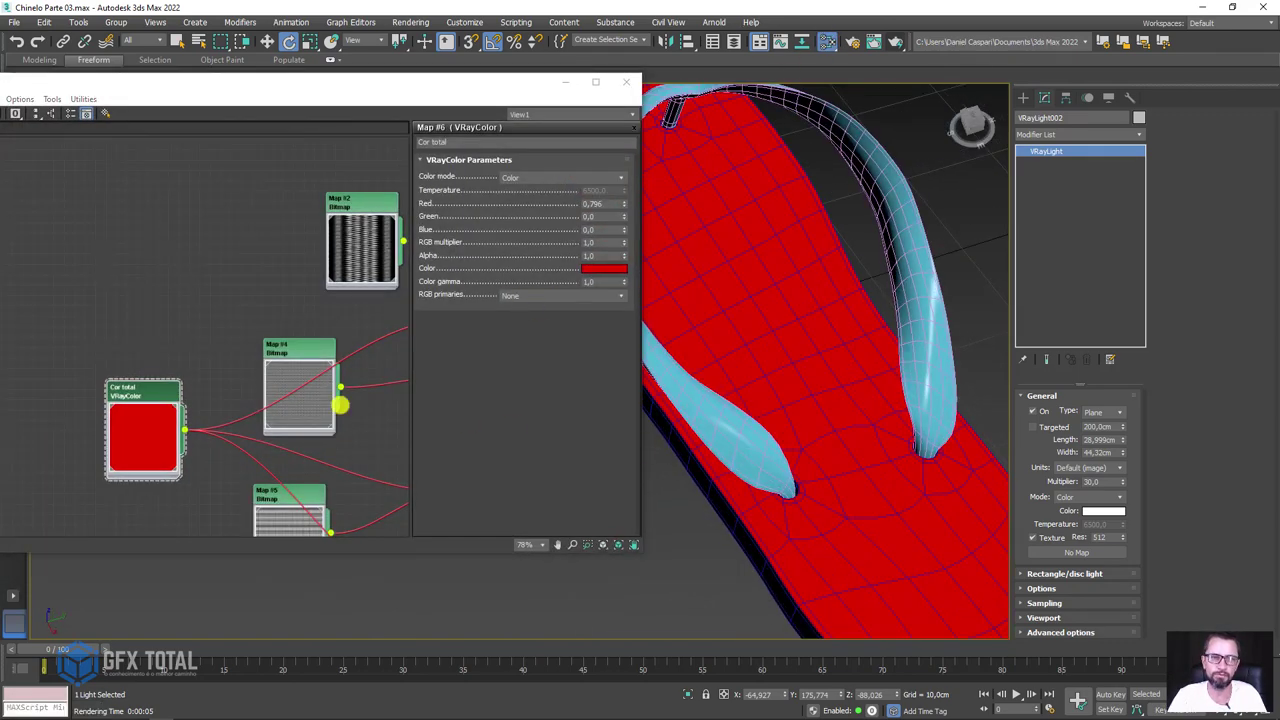
middle_drag(340, 404, 106, 331)
scroll(386, 343, down, 1)
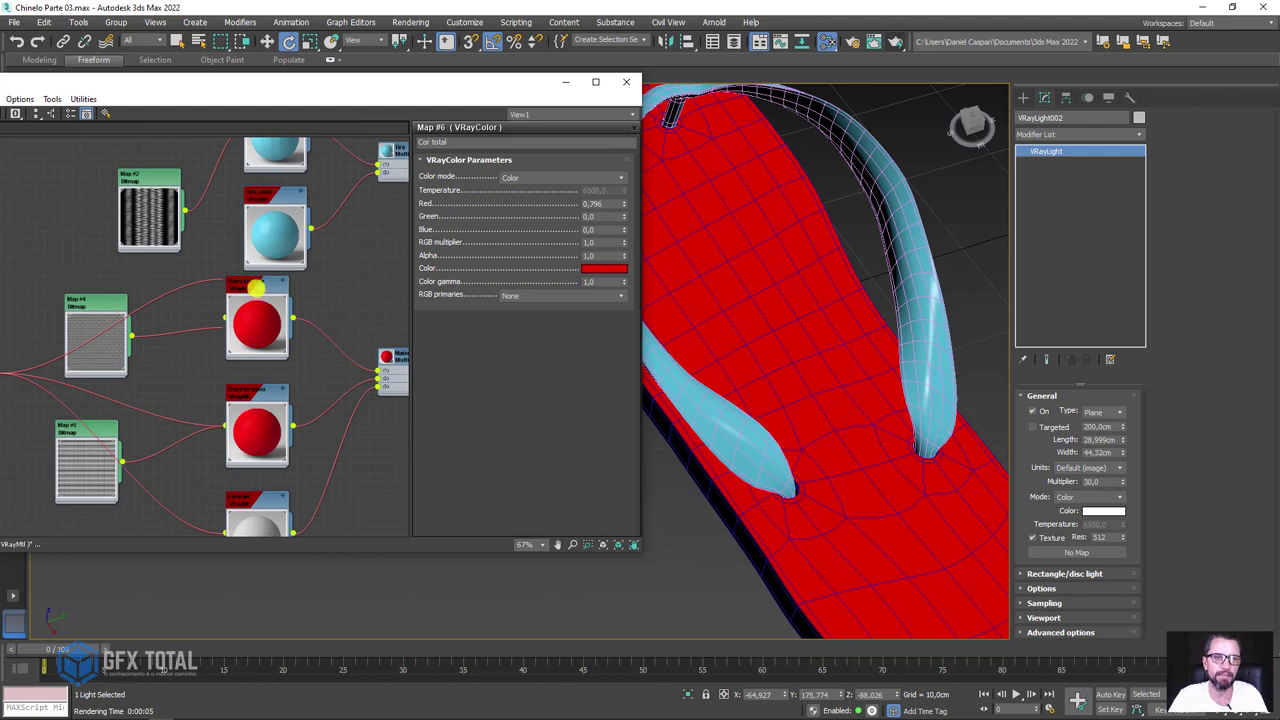
drag(86, 308, 51, 280)
click(248, 282)
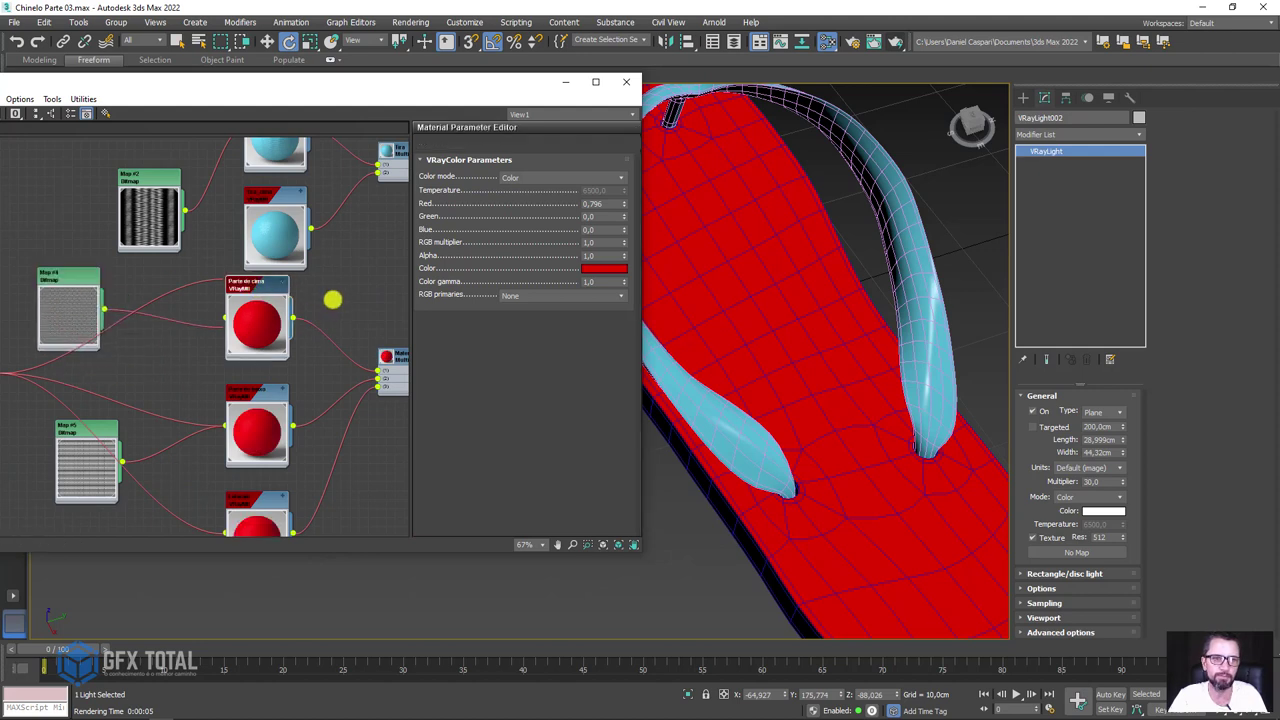
double_click(287, 301)
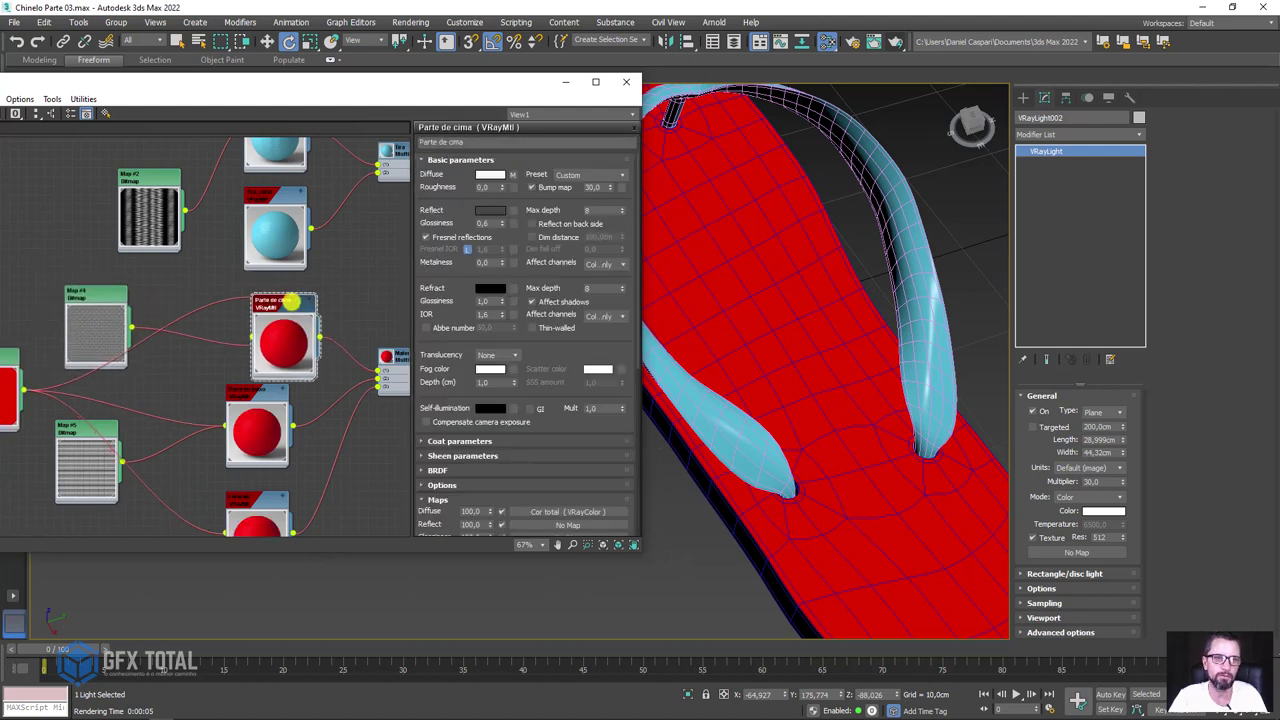
drag(307, 300, 275, 289)
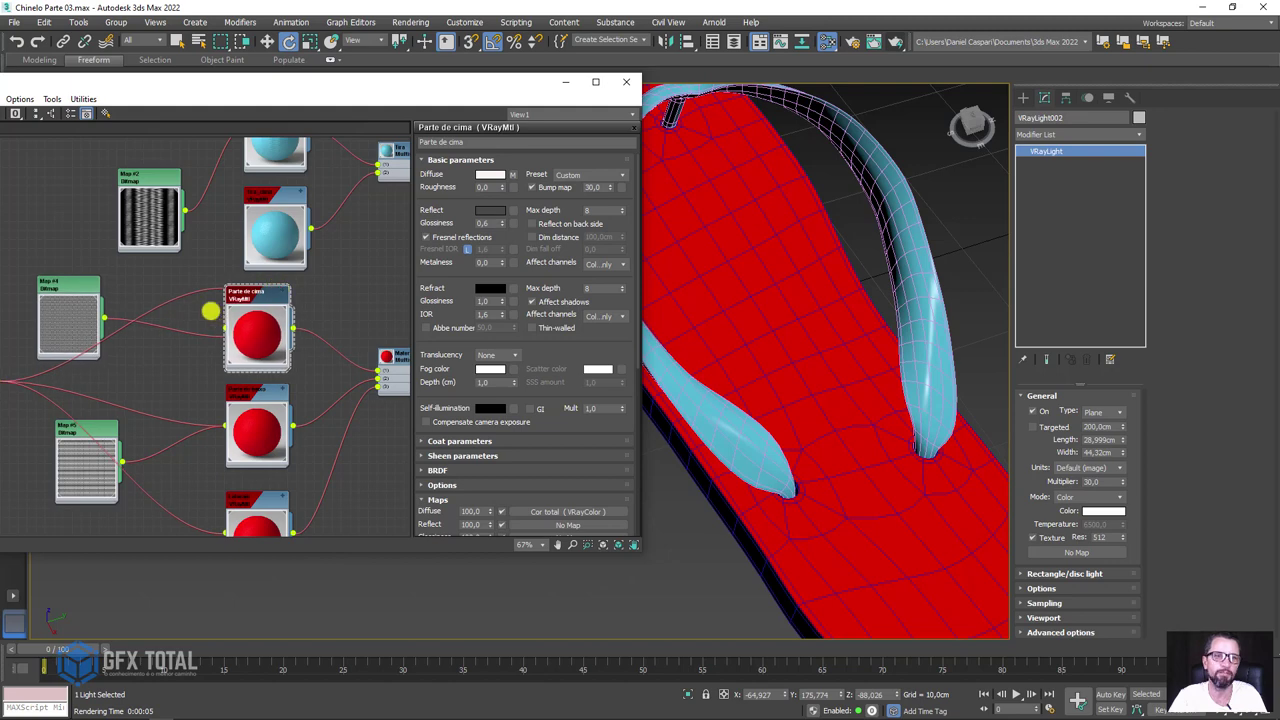
Delete the Cor total link from Parte de cima's Diffuse and wire Map #4 in instead.
click(186, 293)
key(Delete)
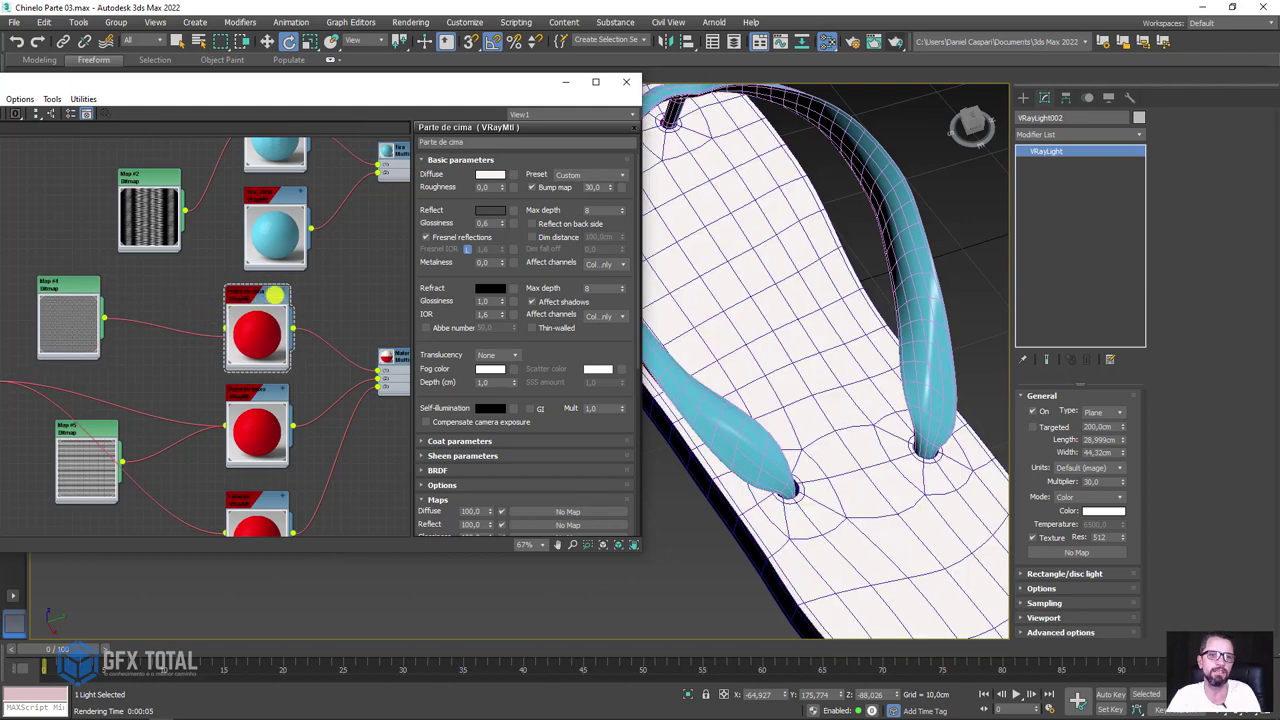
click(273, 296)
scroll(215, 362, up, 2)
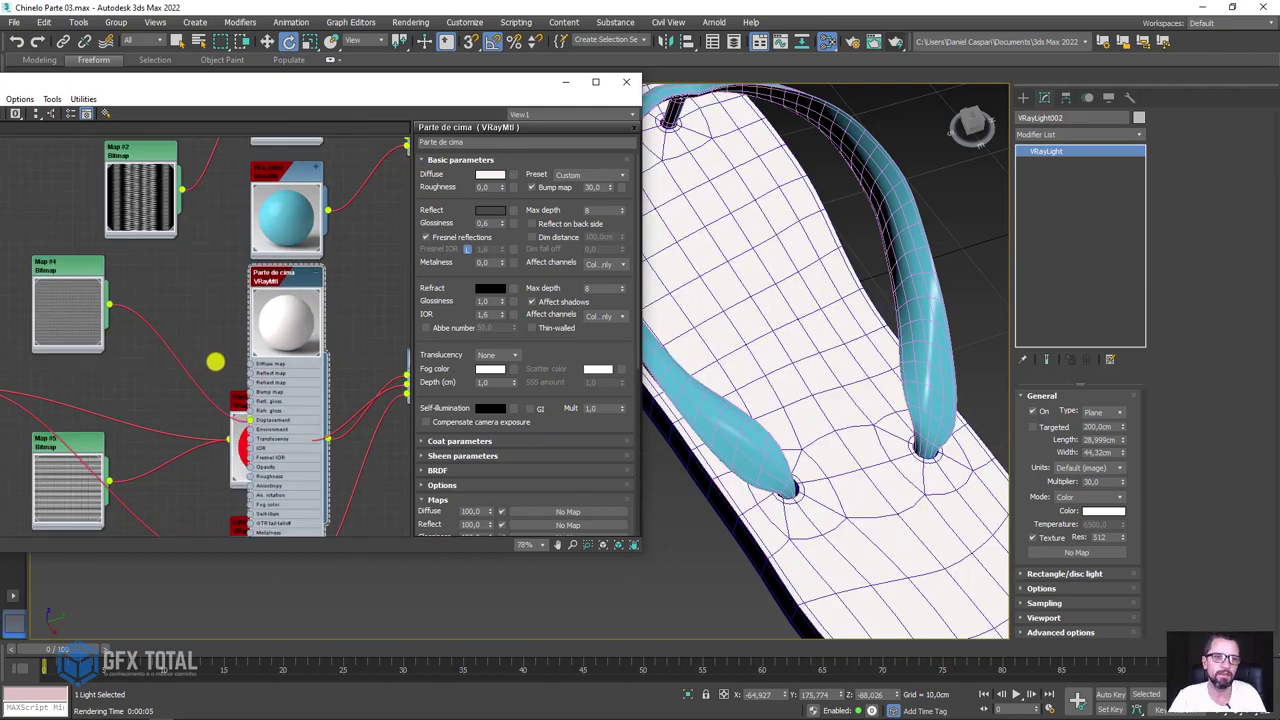
scroll(215, 362, up, 2)
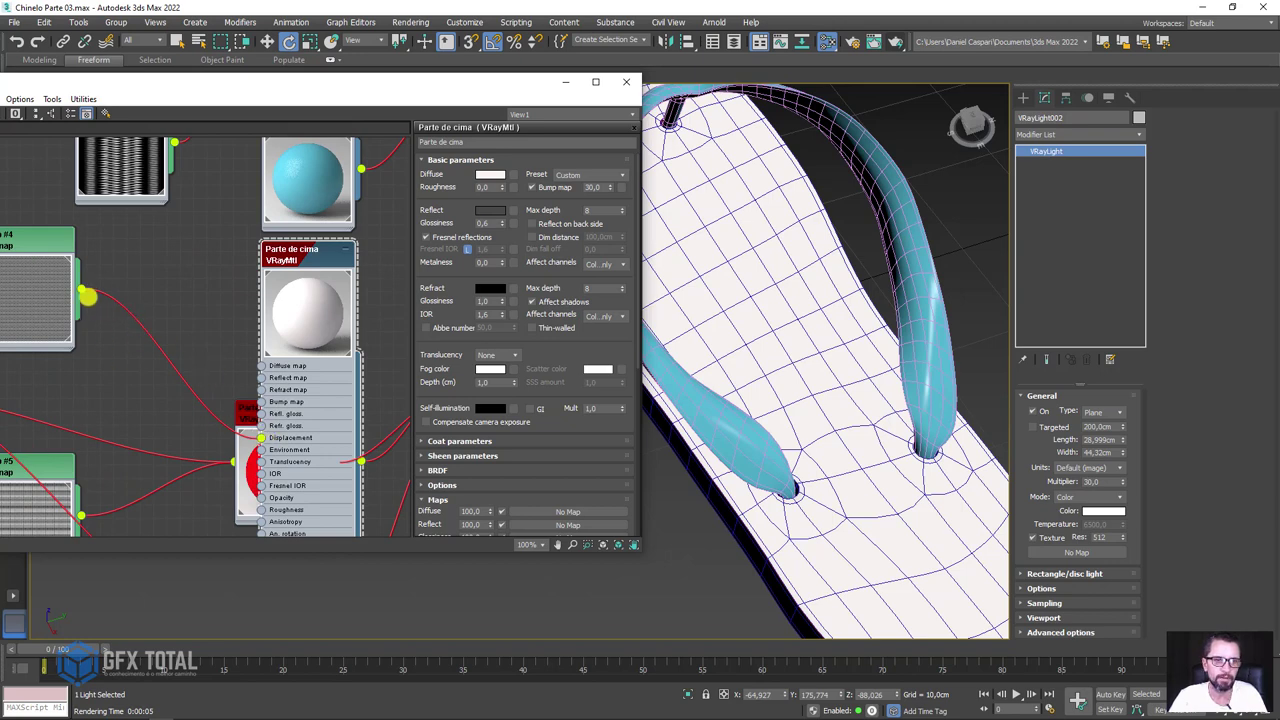
drag(88, 296, 260, 366)
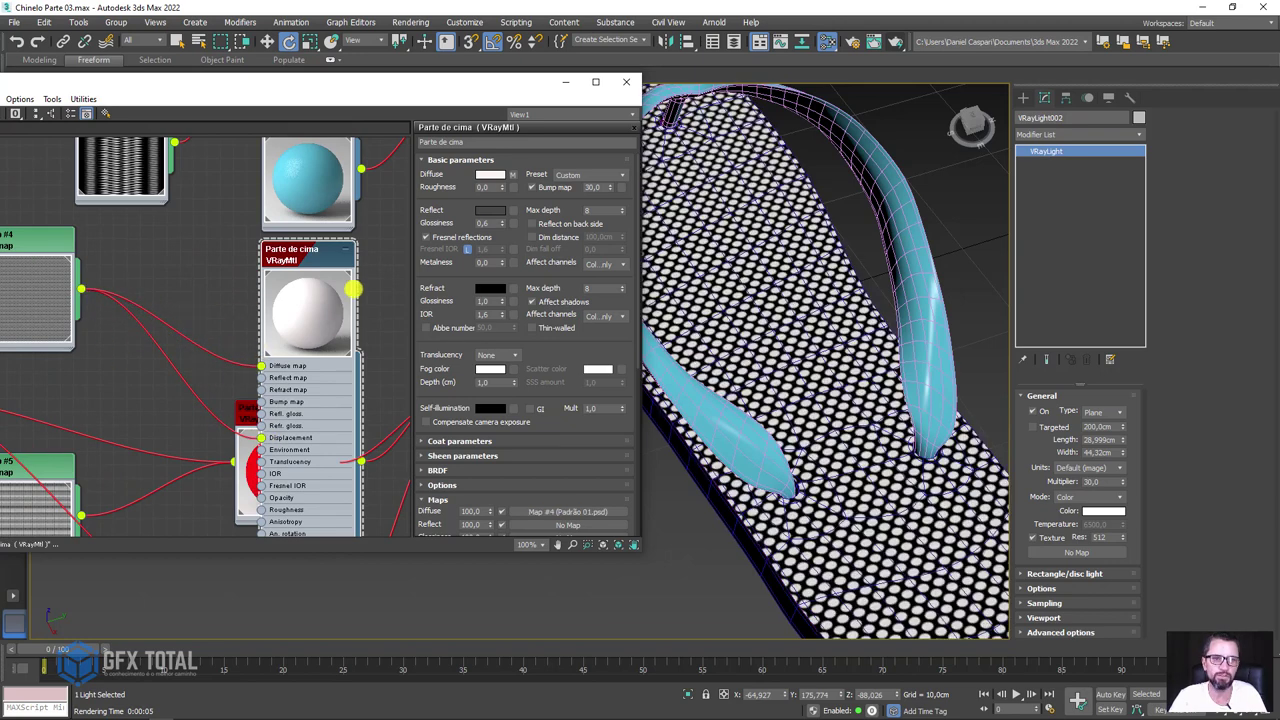
Reposition the Map #4 and Parte de cima nodes in the node view.
mouse_move(786, 300)
alt+middle_down()
mouse_move(826, 366)
mouse_move(840, 337)
alt+middle_up()
scroll(860, 343, down, 3)
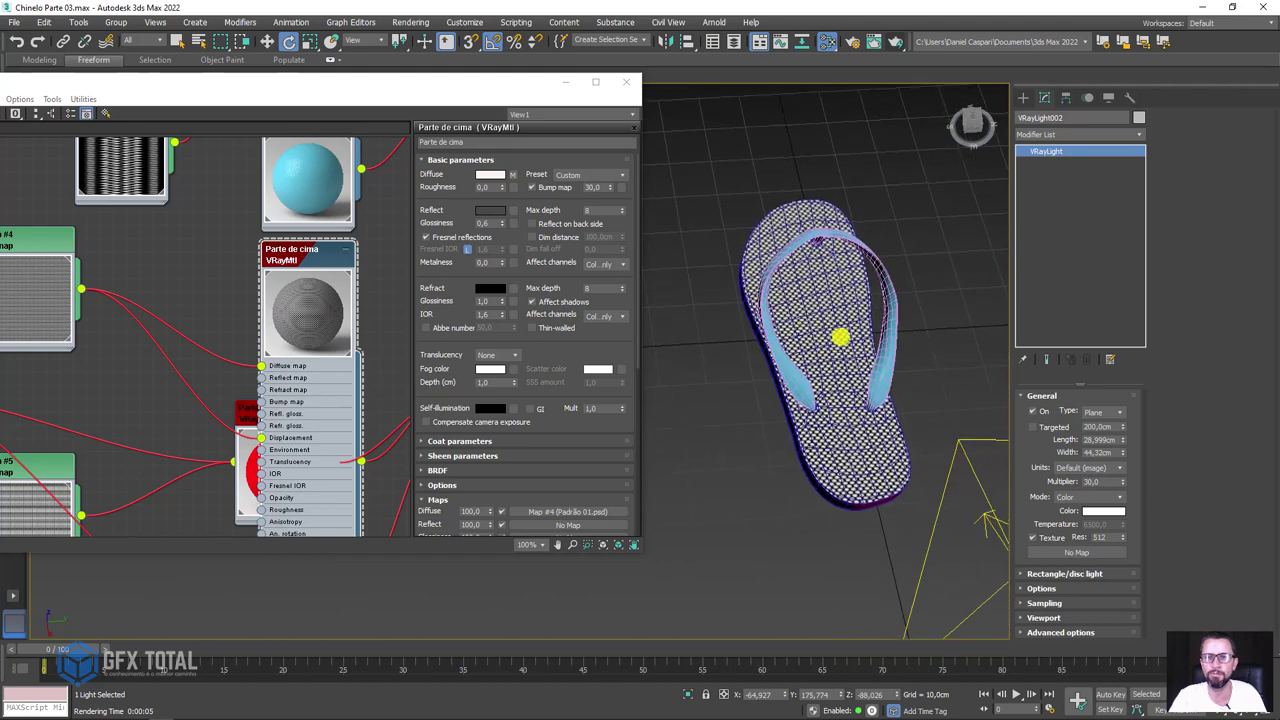
middle_drag(106, 303, 354, 297)
drag(354, 297, 317, 277)
middle_drag(317, 277, 205, 288)
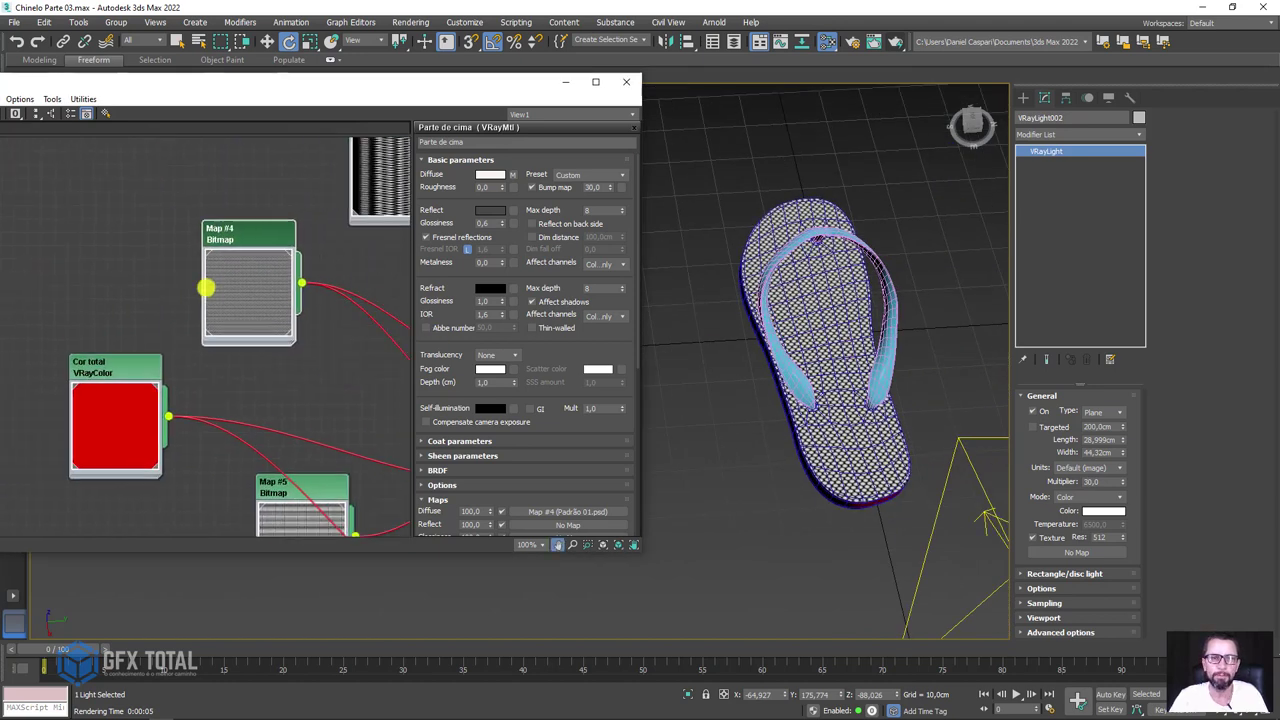
scroll(314, 277, down, 2)
mouse_move(350, 240)
mouse_down()
mouse_move(229, 240)
mouse_move(82, 206)
mouse_move(391, 294)
mouse_move(229, 237)
mouse_move(214, 314)
mouse_move(387, 297)
mouse_up()
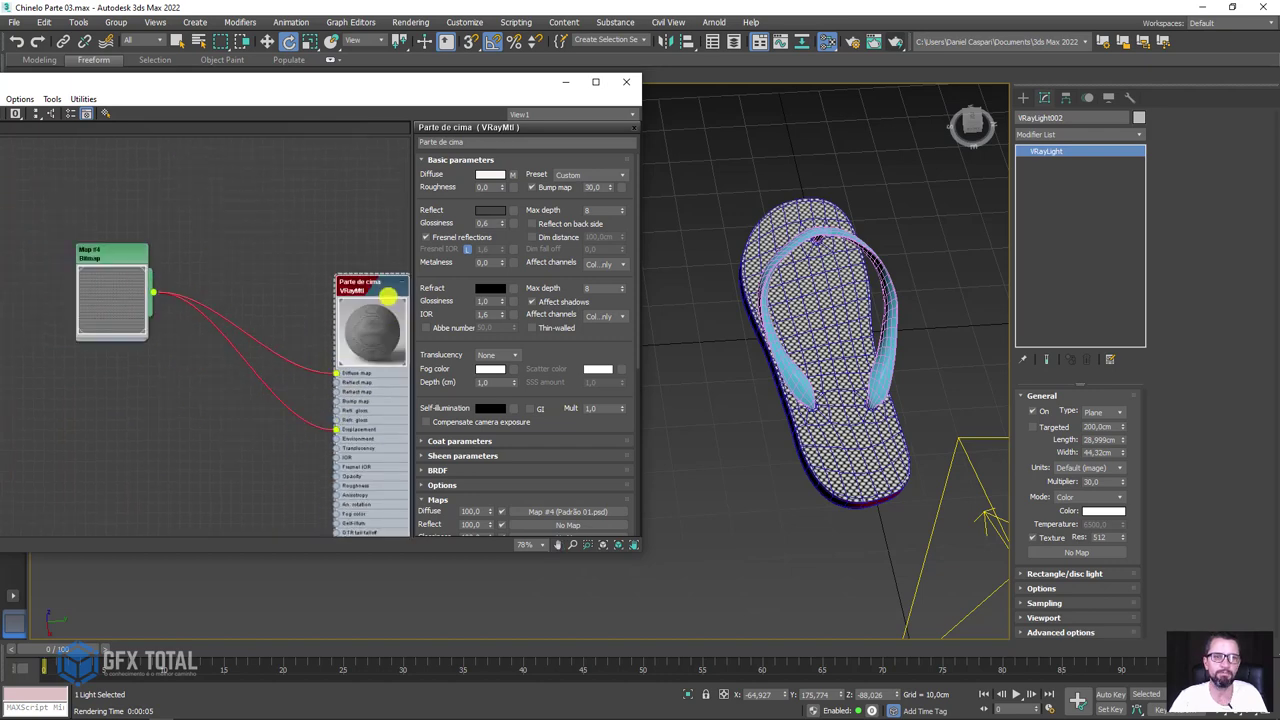
middle_drag(387, 297, 229, 194)
Pan and zoom to show Parte de cima with its Map #4 connections.
scroll(334, 309, up, 3)
scroll(383, 349, up, 3)
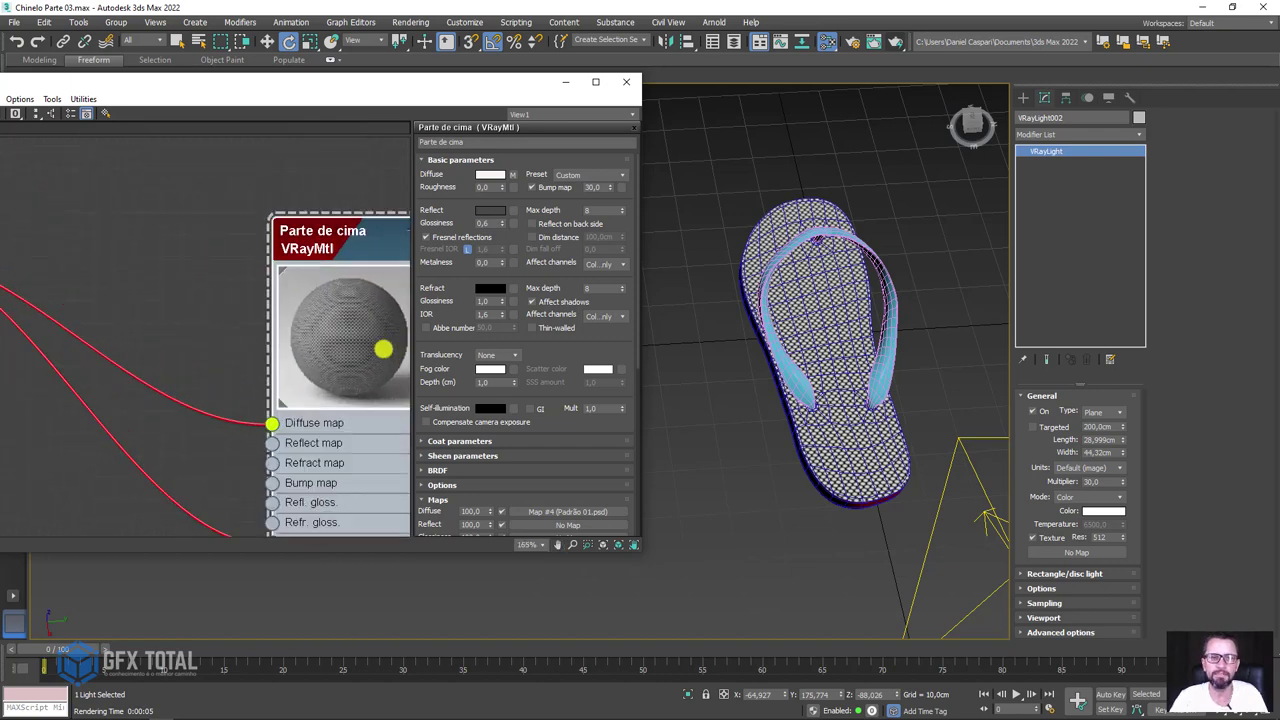
scroll(383, 349, down, 2)
middle_drag(54, 323, 274, 251)
scroll(830, 347, up, 2)
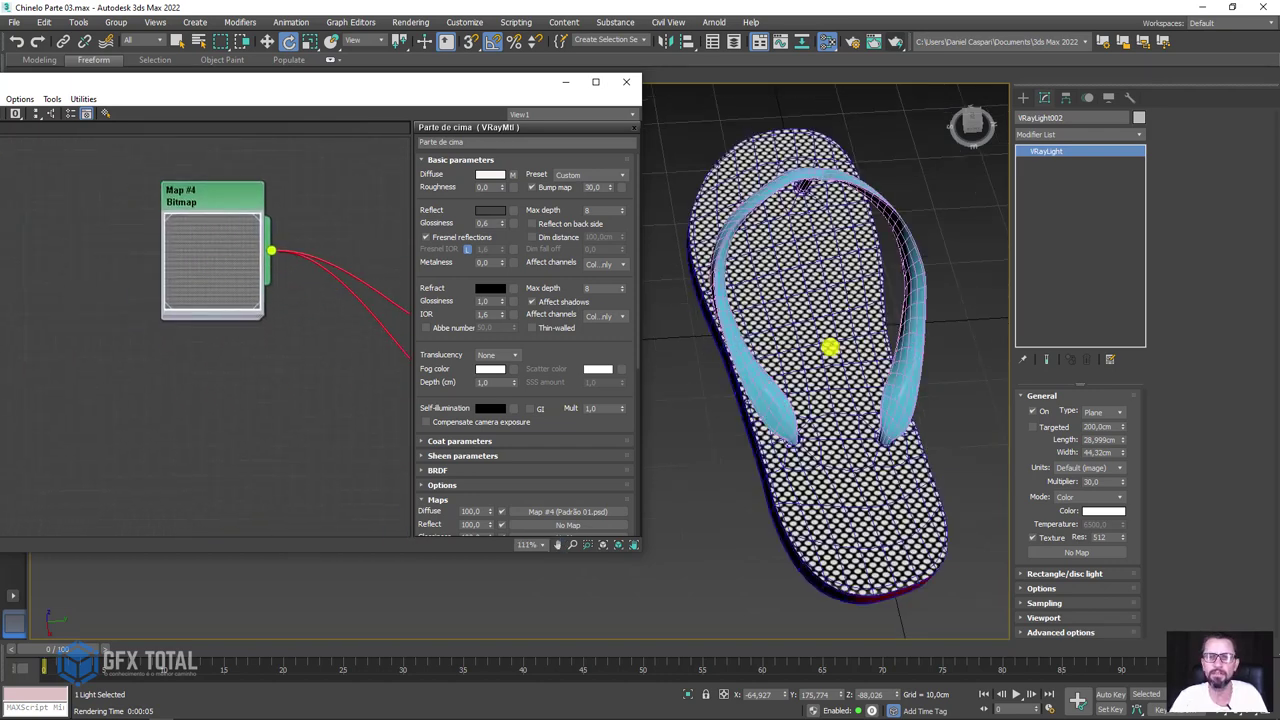
scroll(830, 347, up, 2)
scroll(313, 363, down, 2)
mouse_move(180, 326)
middle_down()
mouse_move(186, 346)
mouse_move(169, 297)
middle_up()
Add a VRayCompTex node and plug the Map #4 bitmap into its Source A.
right_click(140, 295)
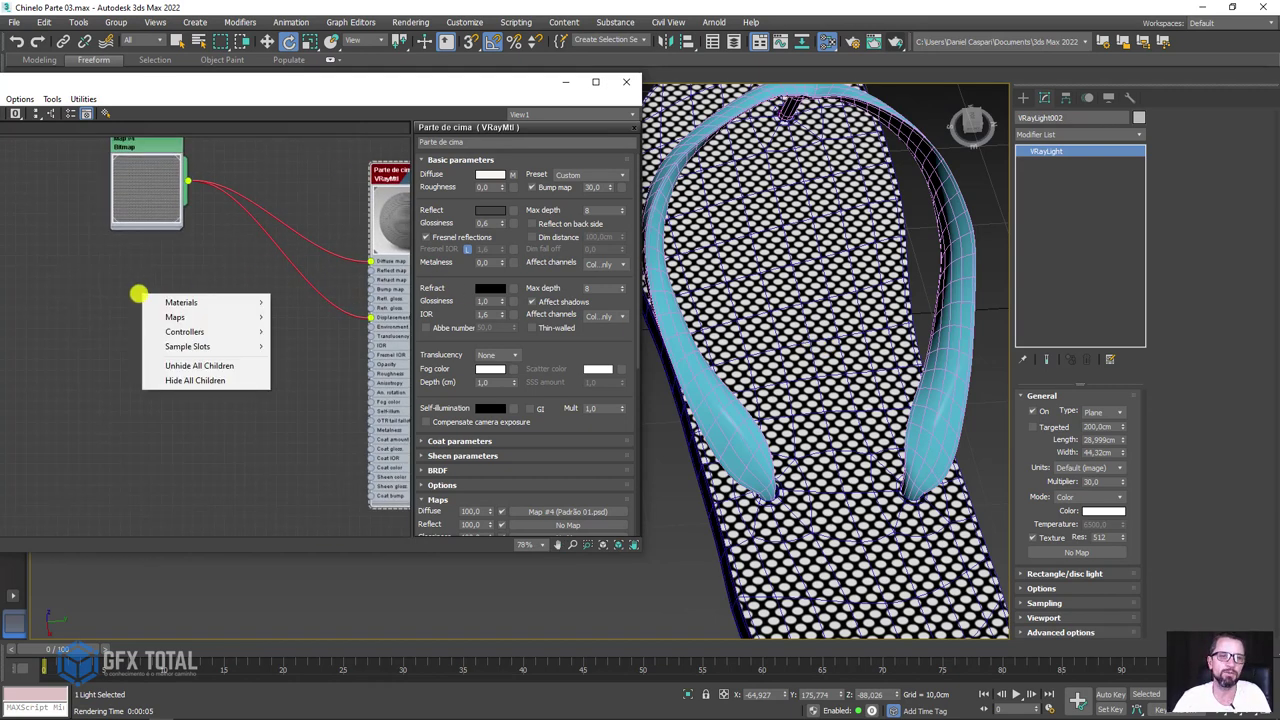
mouse_move(176, 317)
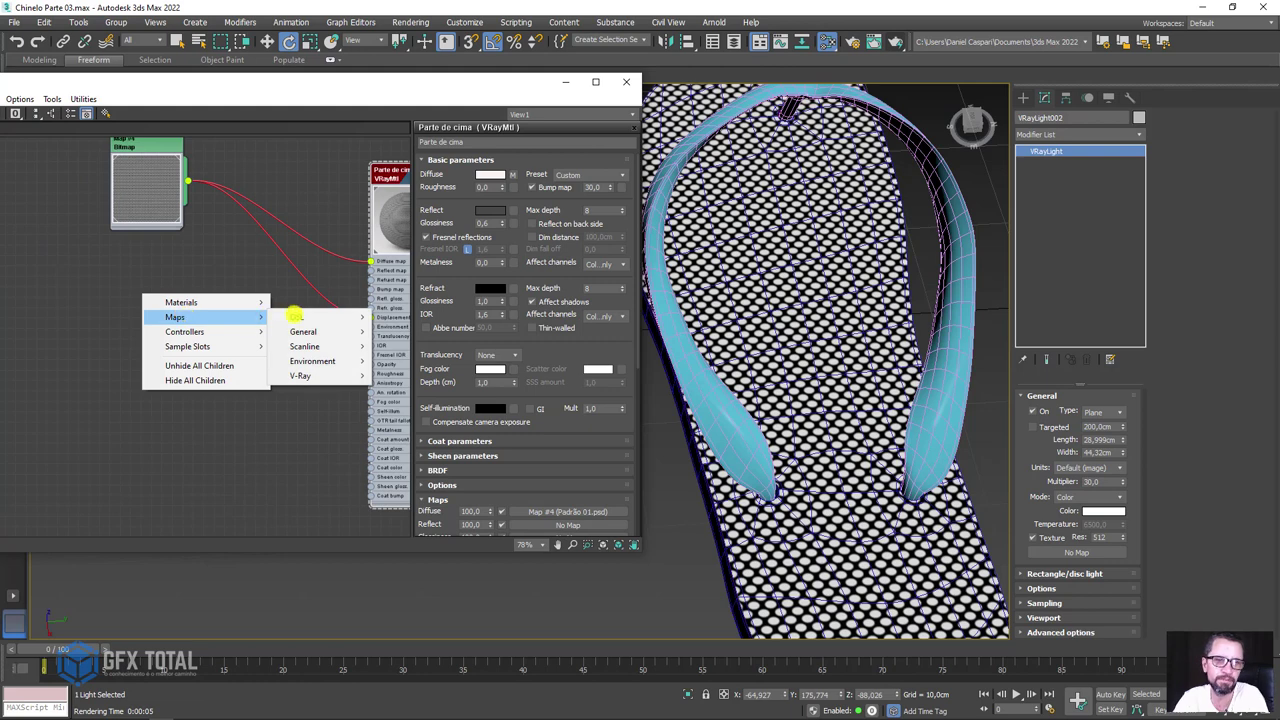
mouse_move(300, 376)
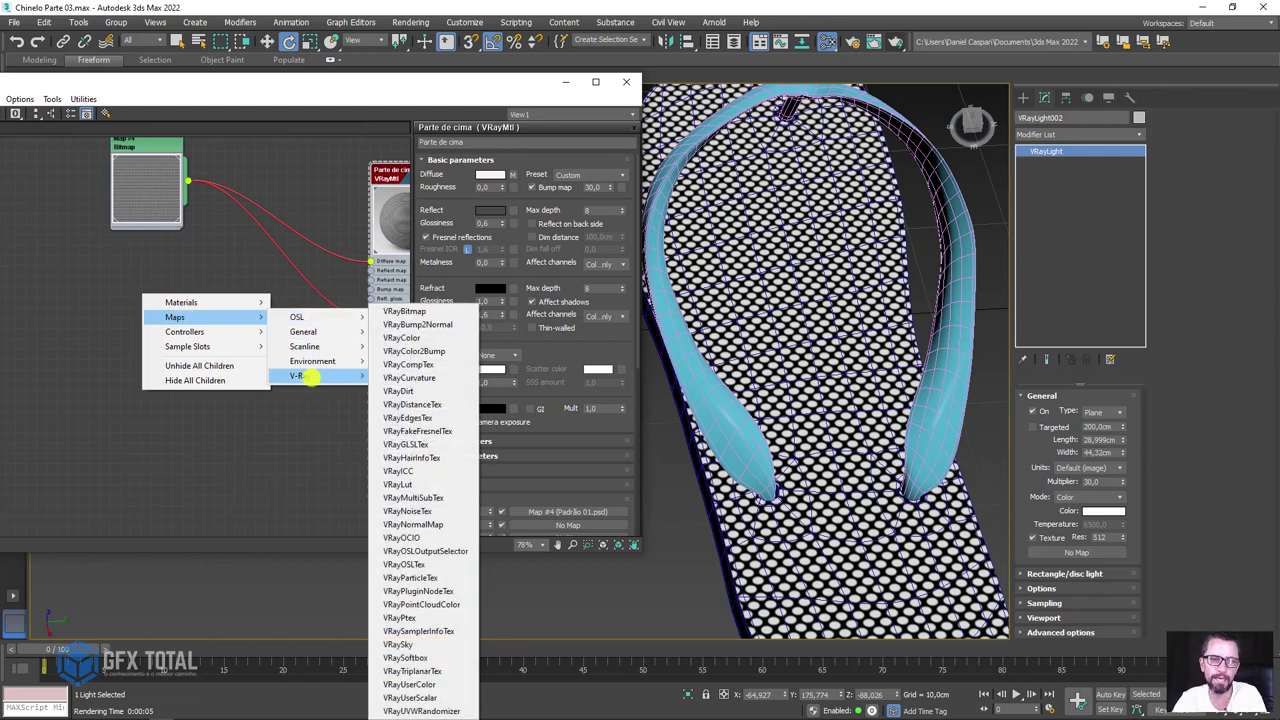
click(428, 364)
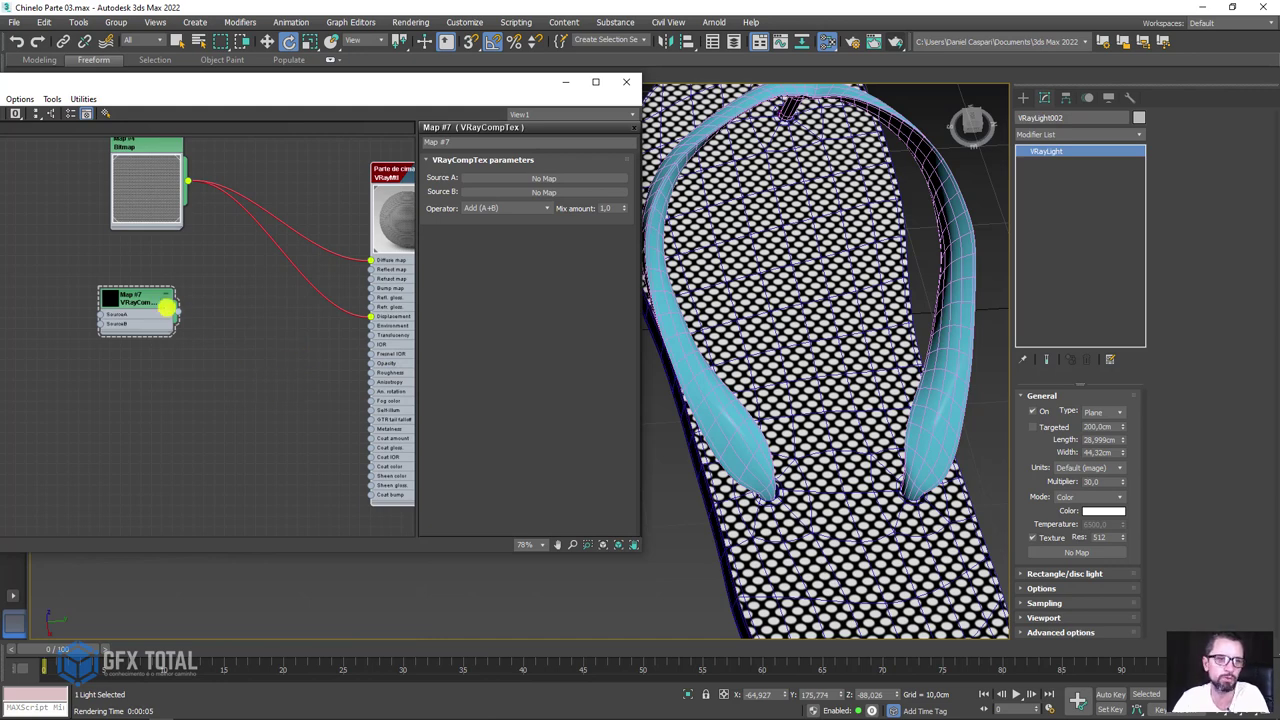
drag(166, 310, 270, 300)
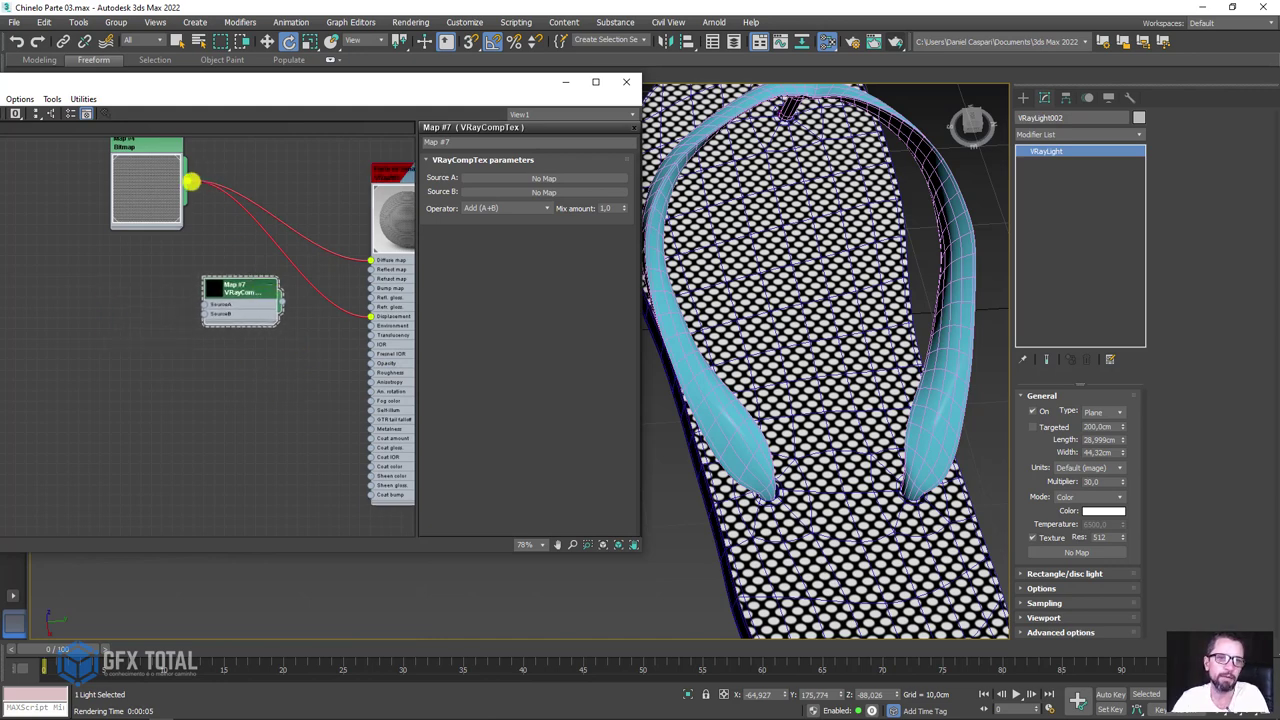
mouse_move(372, 263)
mouse_down()
mouse_move(207, 296)
mouse_move(244, 298)
mouse_up()
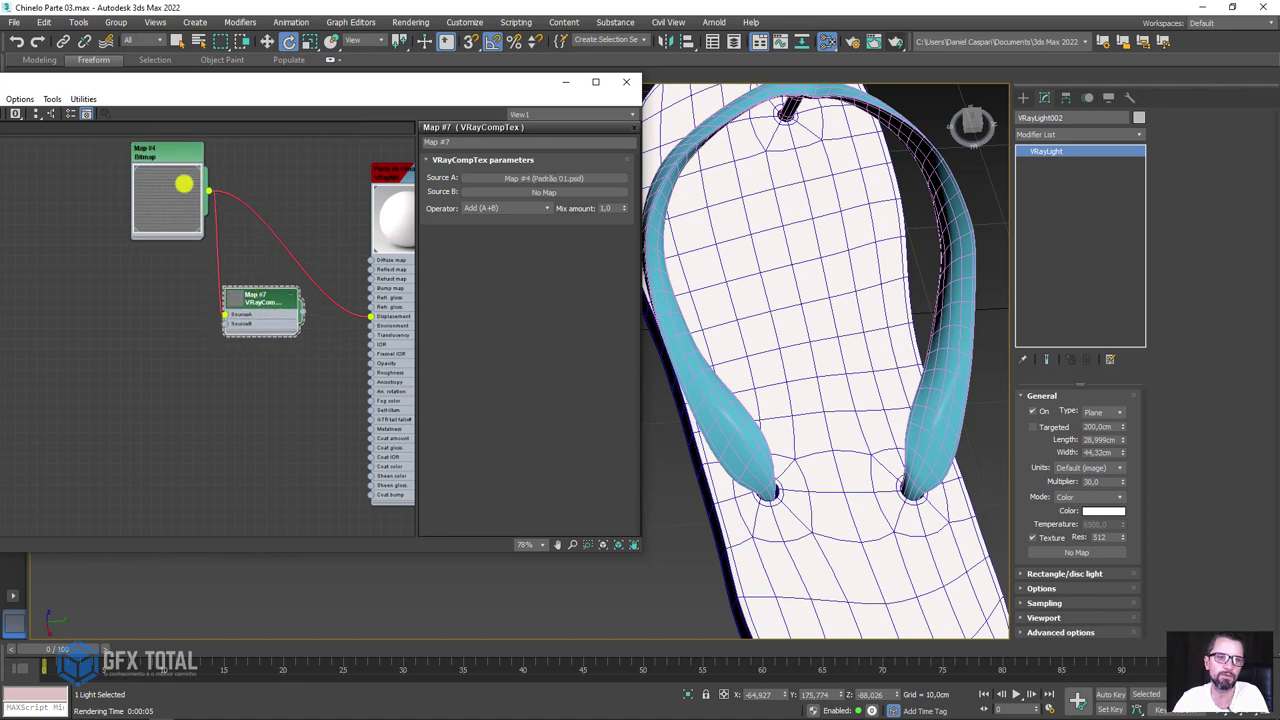
drag(183, 180, 79, 213)
Connect the VRayCompTex output to Parte de cima's Diffuse map input.
scroll(312, 256, up, 2)
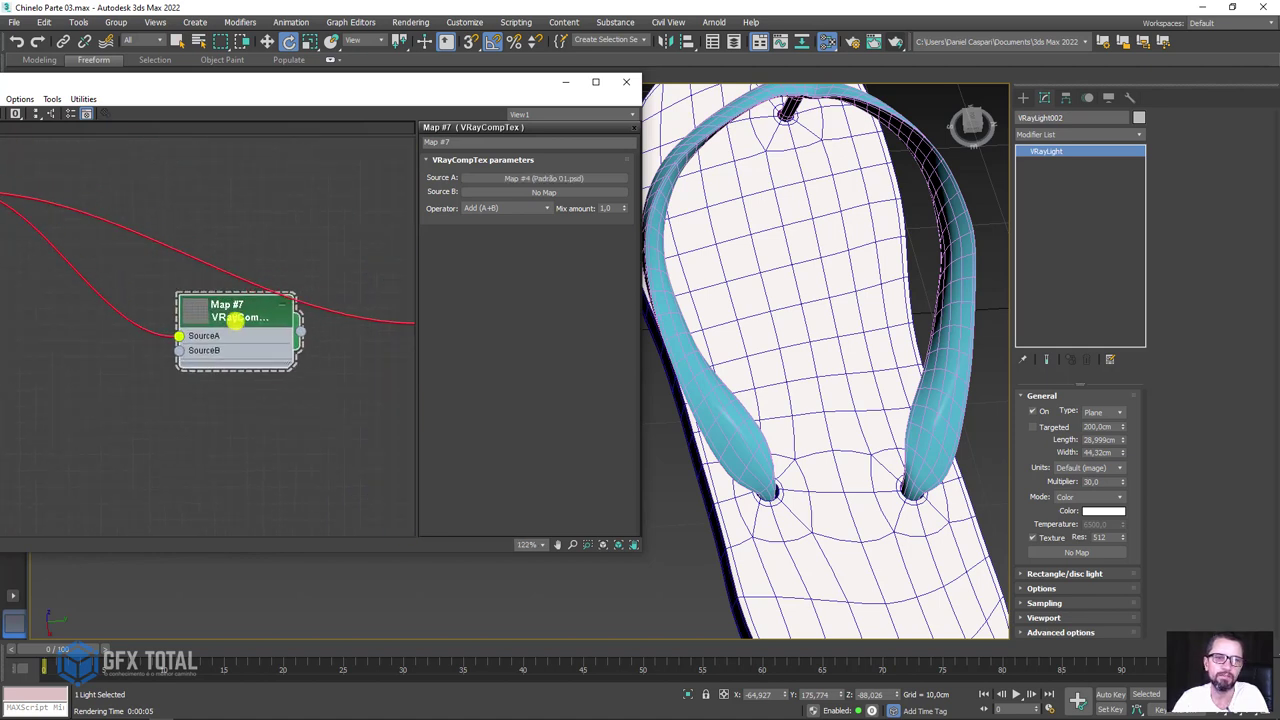
middle_drag(283, 357, 143, 359)
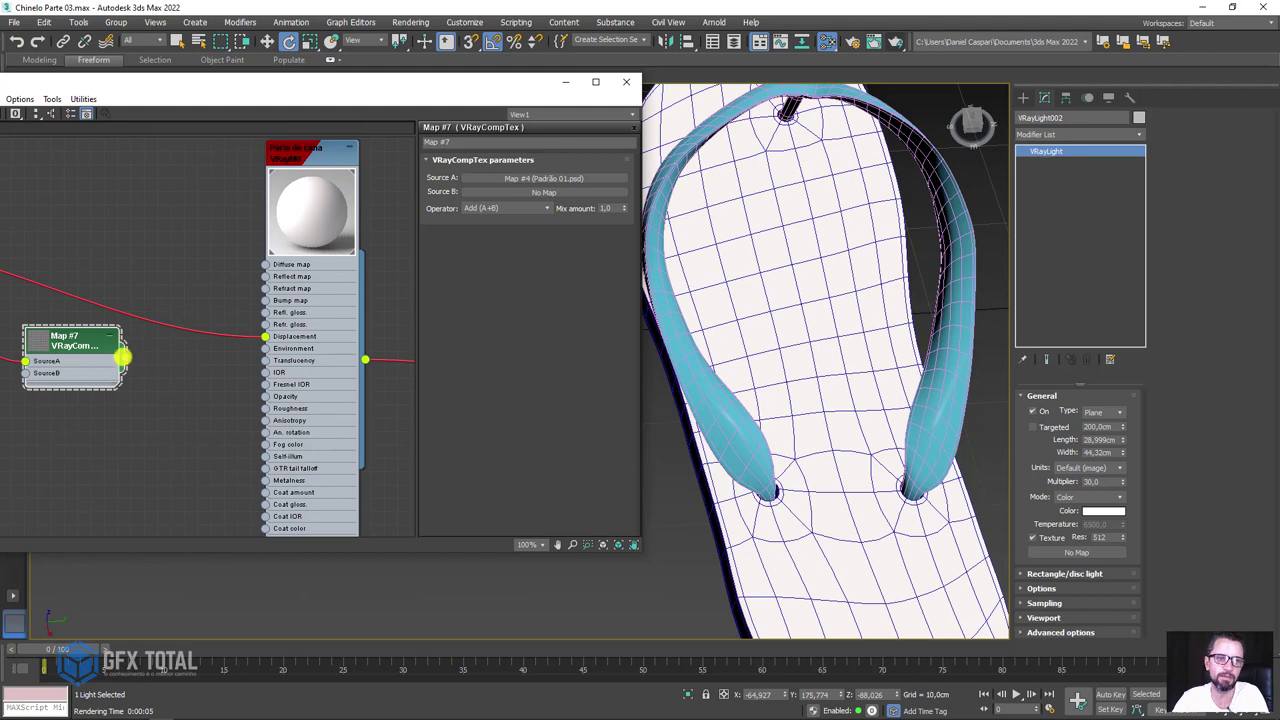
drag(121, 356, 270, 264)
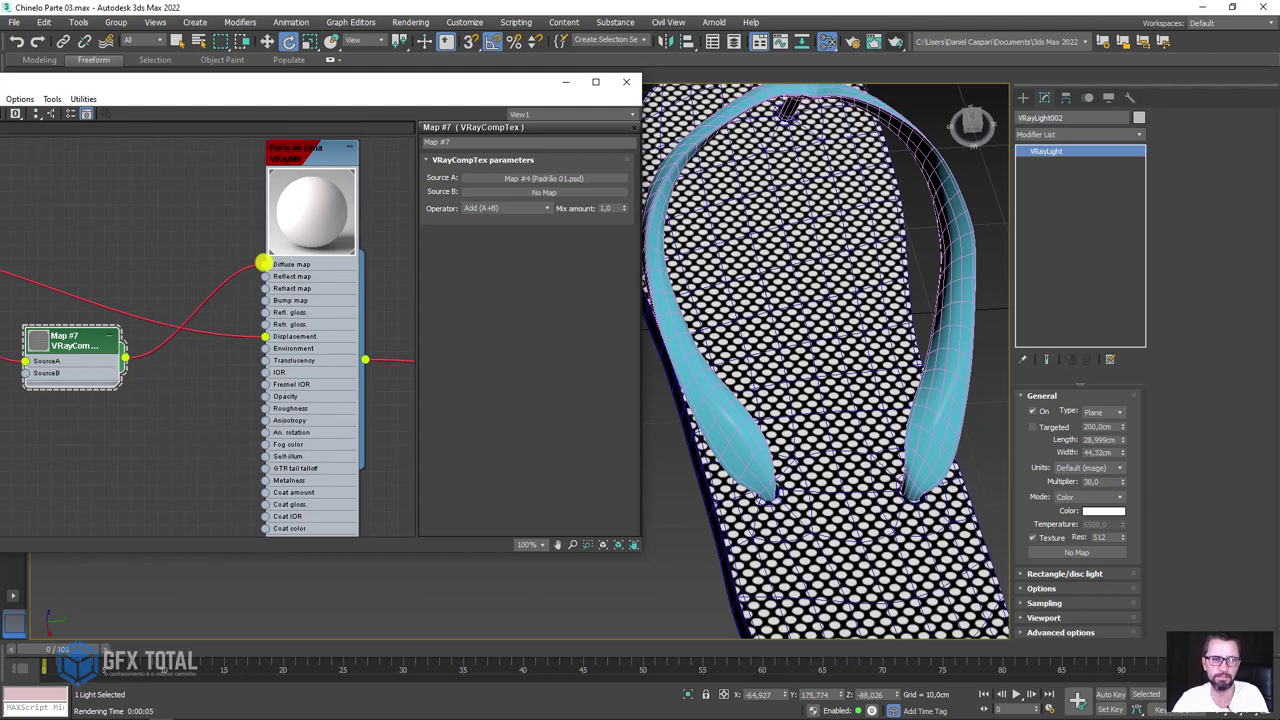
scroll(262, 263, down, 1)
mouse_move(123, 346)
middle_down()
mouse_move(297, 263)
mouse_move(320, 349)
mouse_move(354, 323)
mouse_move(288, 425)
middle_up()
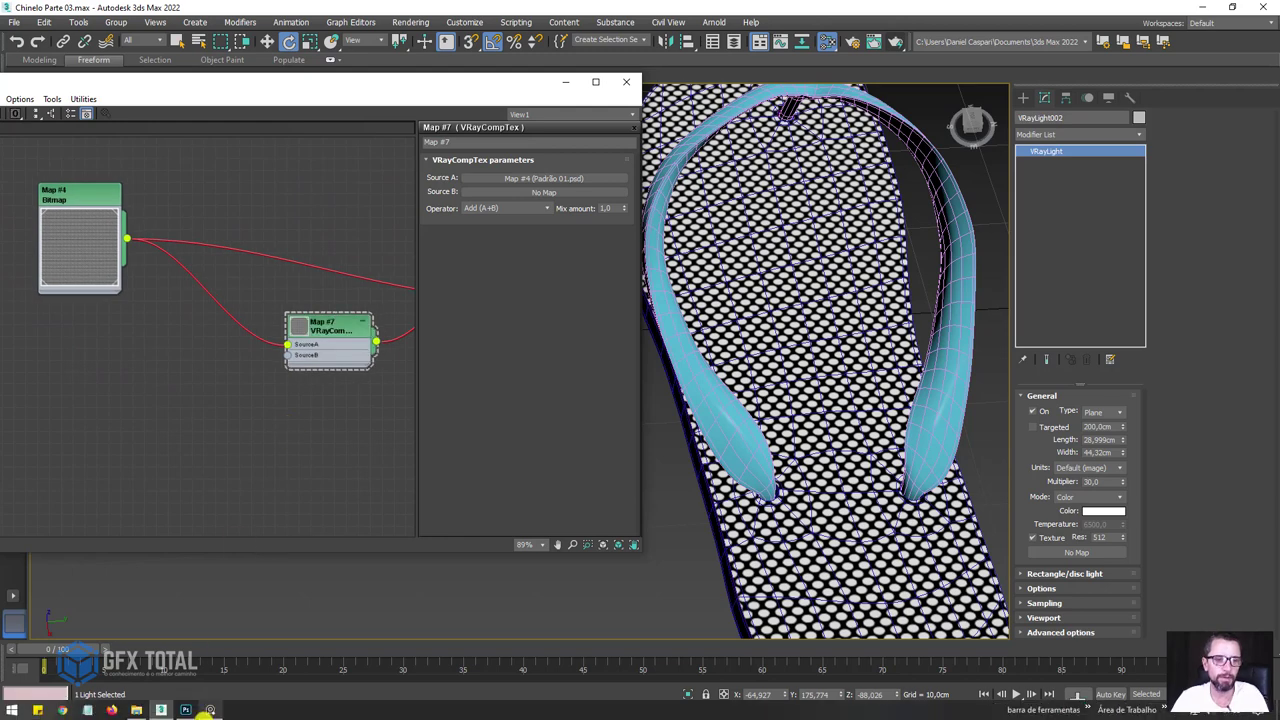
In Photoshop, zoom out on Cirulo_info_Mask.psd, then switch to the Cirulo_info.psd logo.
click(184, 711)
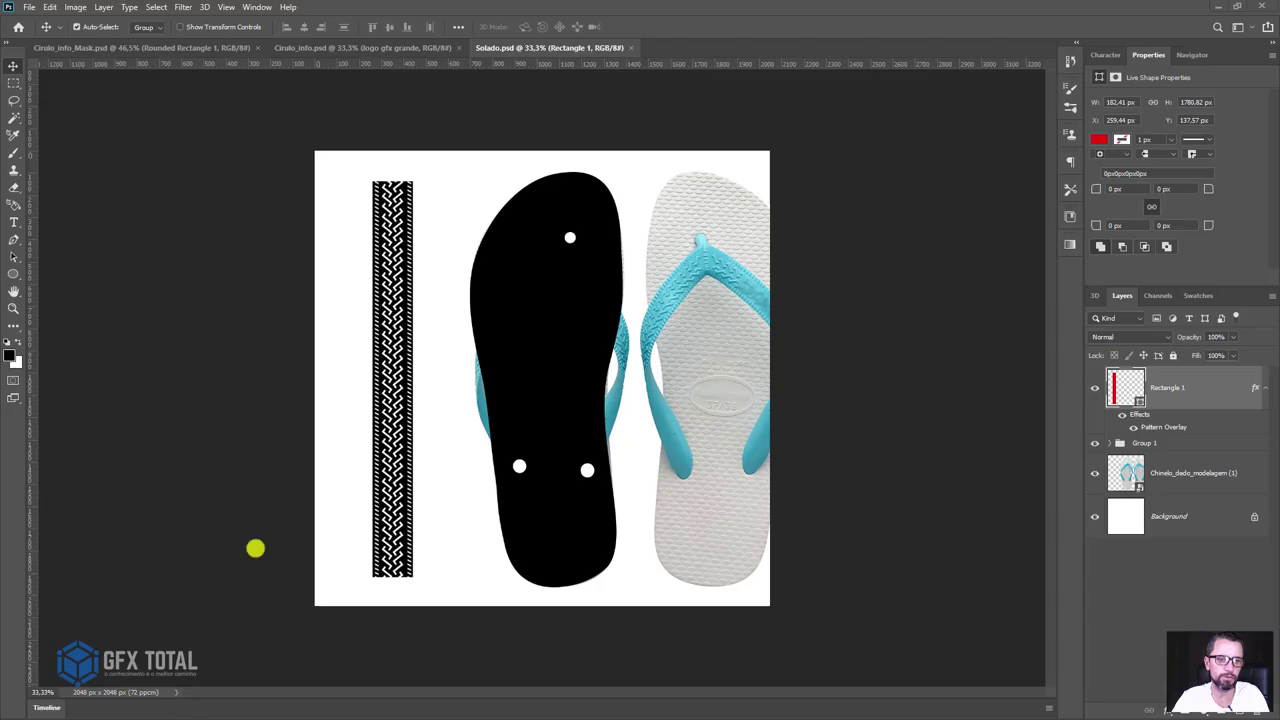
click(165, 48)
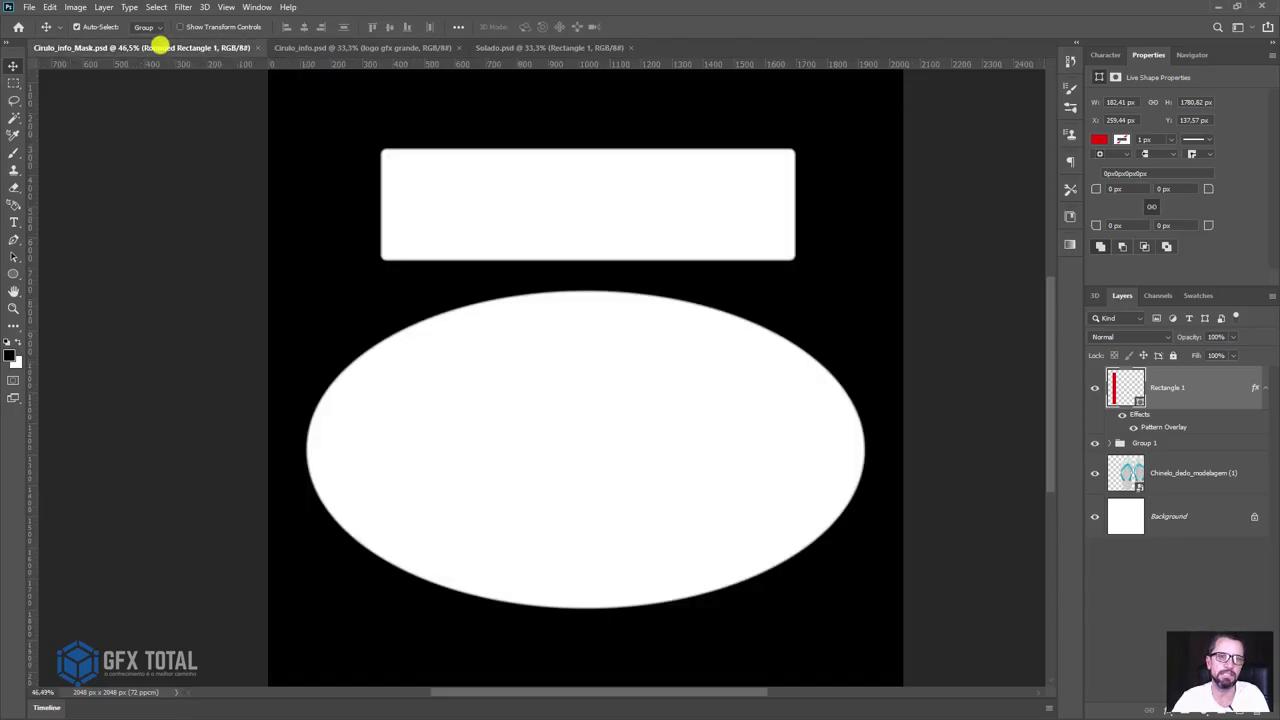
key(z)
drag(814, 360, 716, 326)
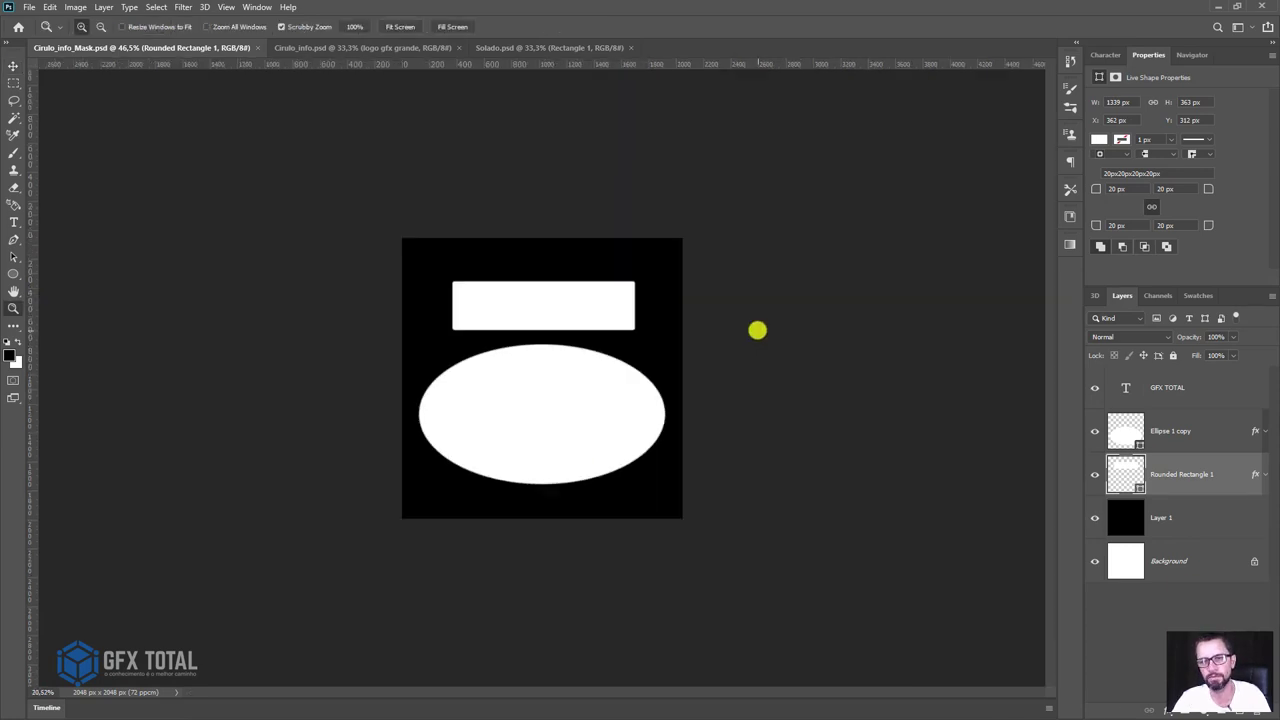
click(350, 47)
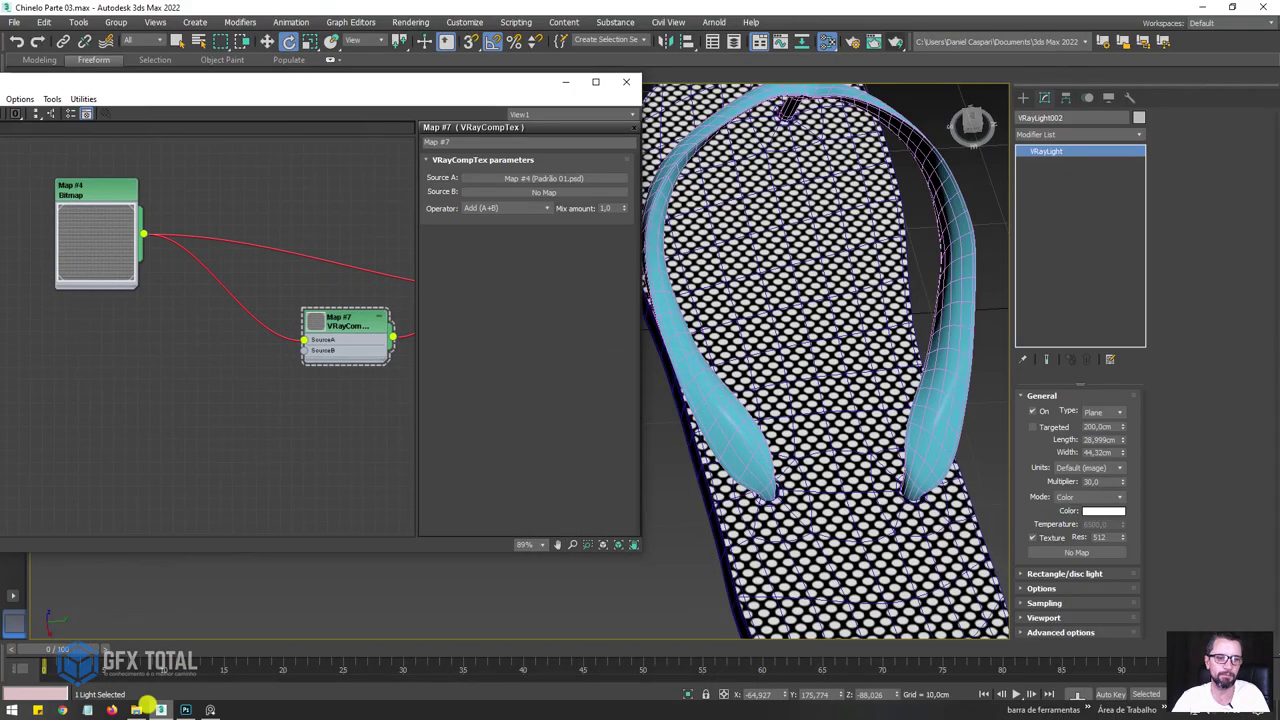
Drag Cirulo_info.psd from the tutorial folder into Slate as a new bitmap, Map #8.
click(180, 706)
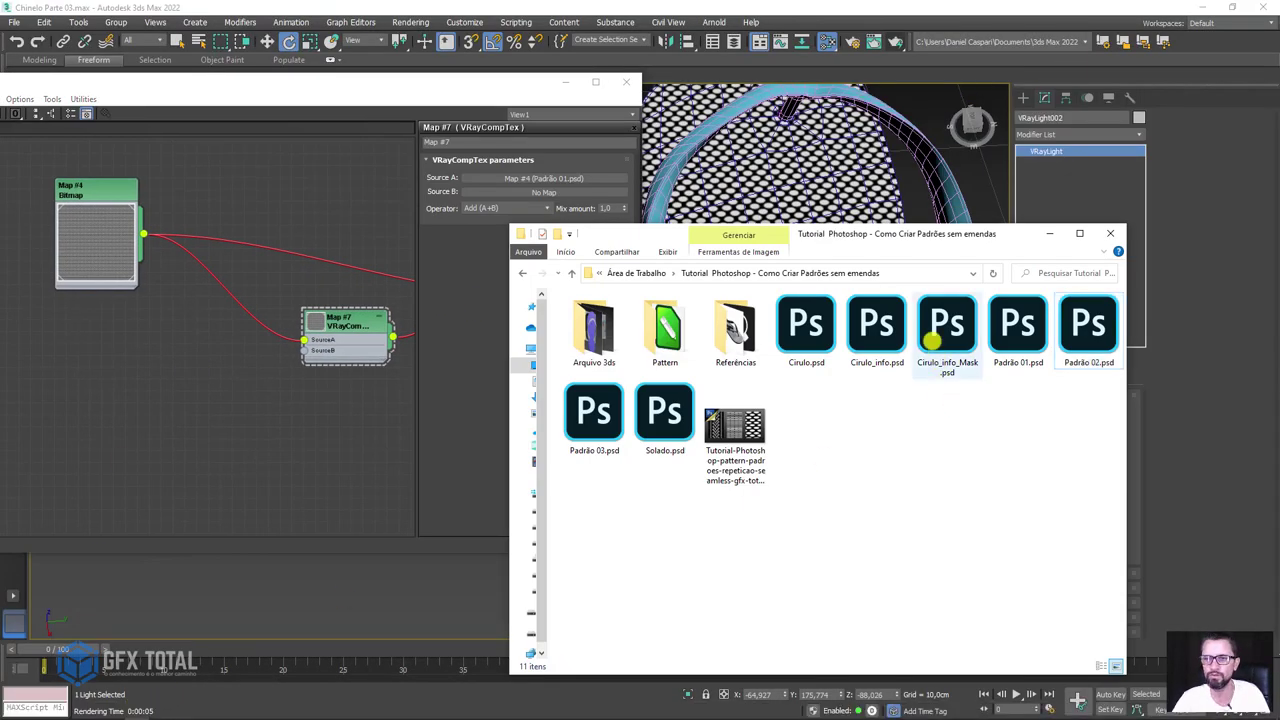
drag(877, 330, 180, 381)
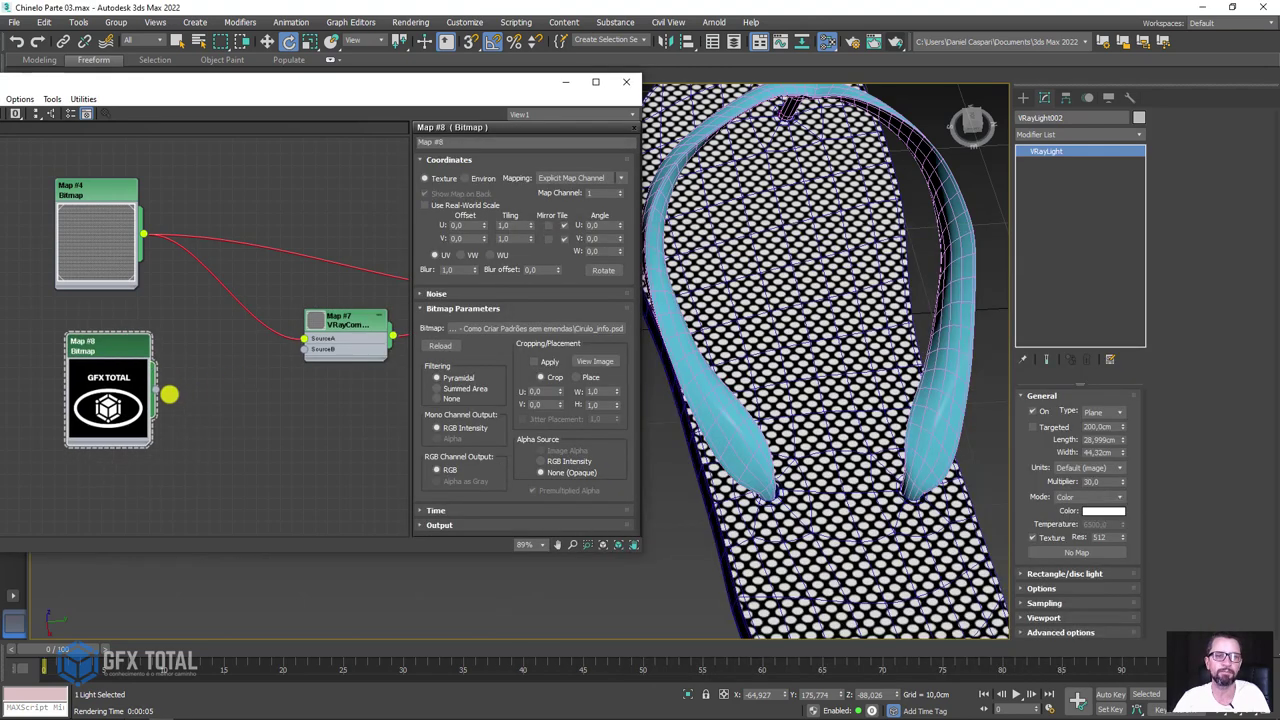
Wire the logo bitmap Map #8 into the composite's Source B and zoom in on the sole.
drag(157, 389, 304, 349)
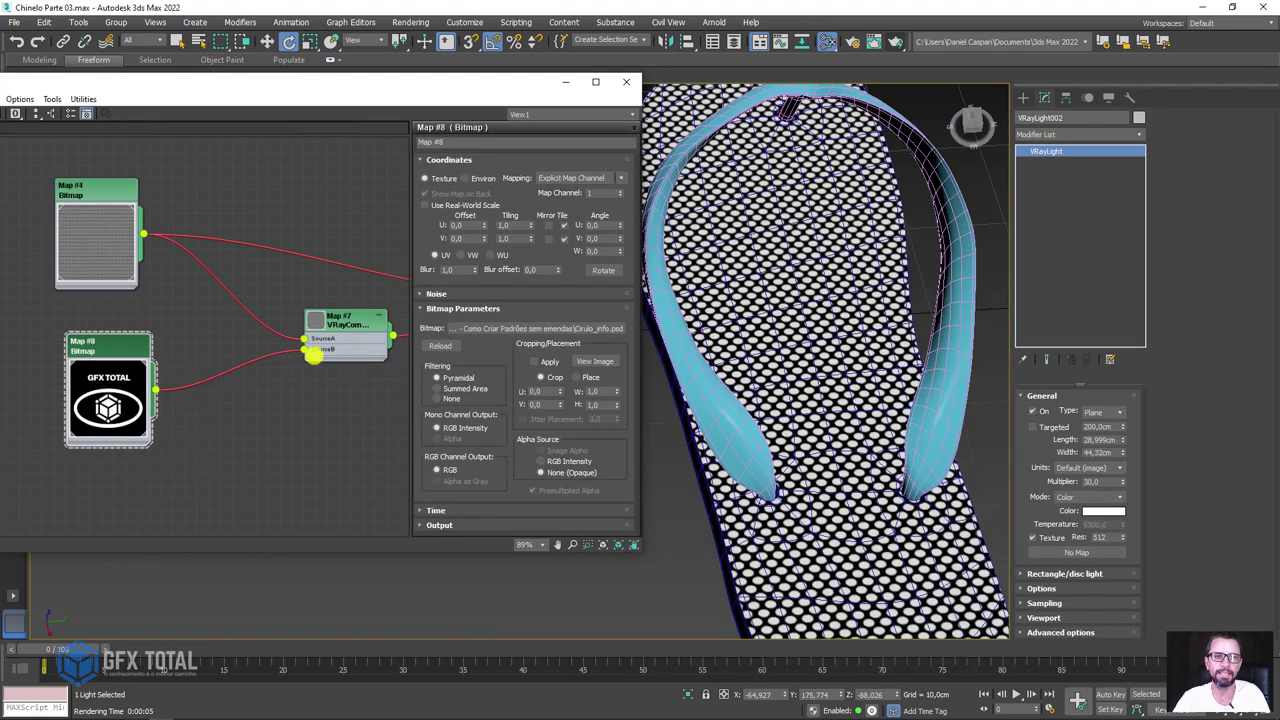
alt+middle_drag(783, 323, 717, 212)
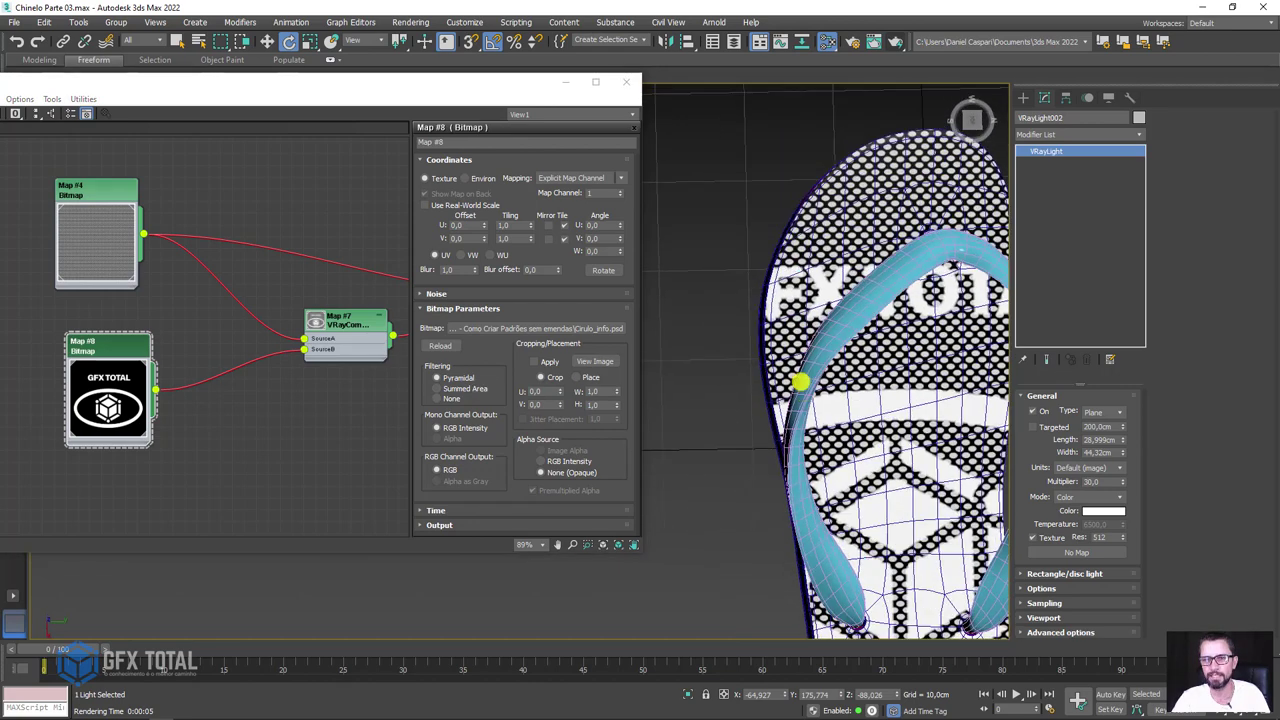
scroll(800, 292, up, 3)
mouse_move(811, 289)
alt+middle_down()
mouse_move(789, 371)
mouse_move(800, 360)
alt+middle_up()
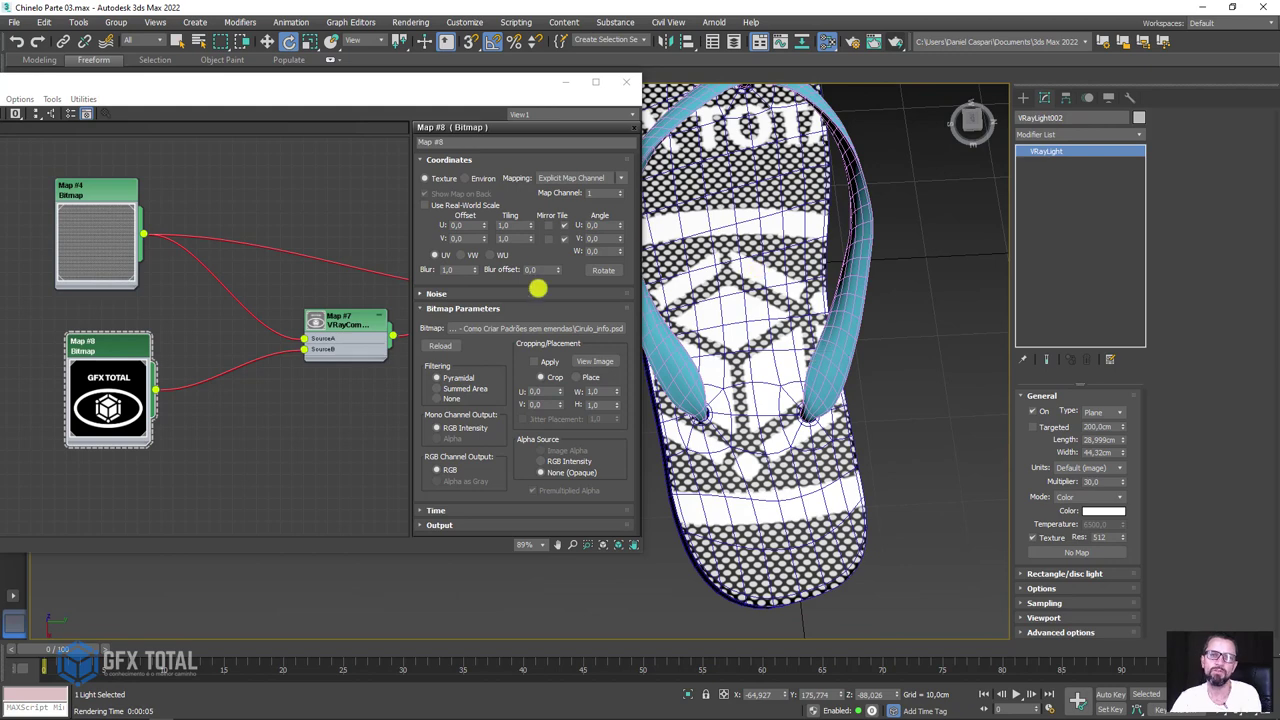
Try logo tiling values of 10 and then 5 on the sole.
double_click(511, 225)
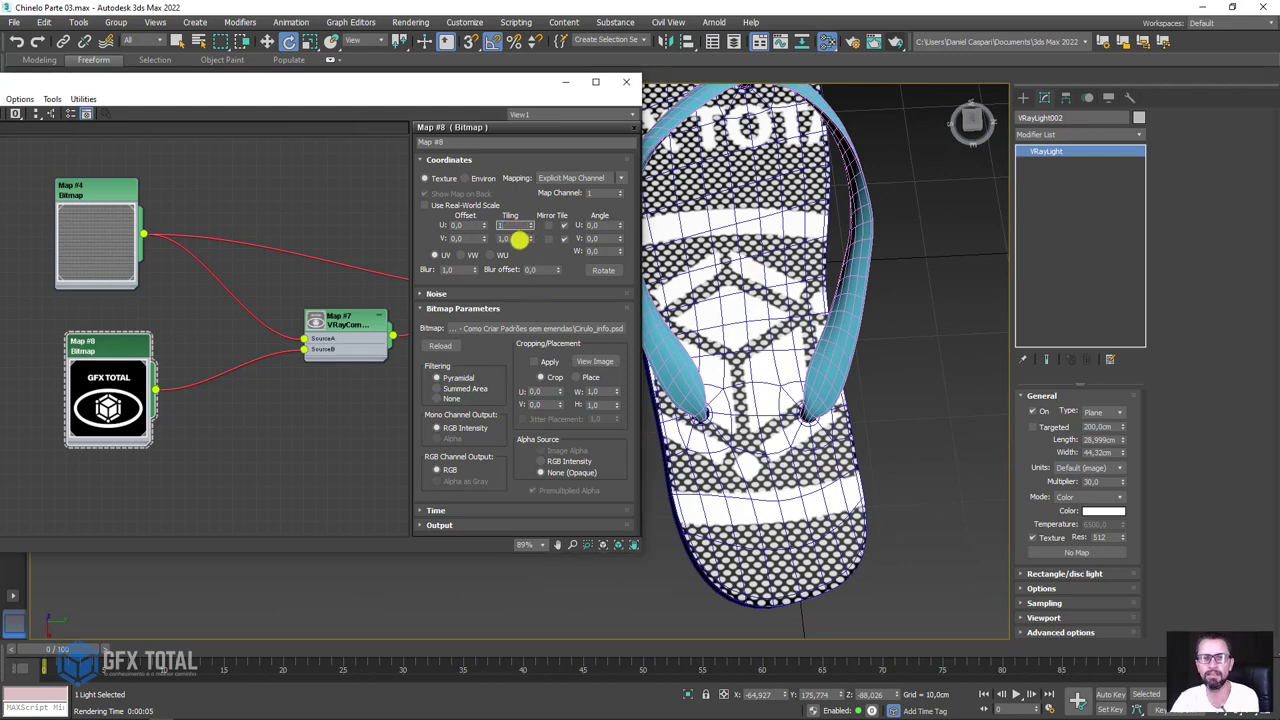
text(10)
key(Tab)
text(10)
key(Return)
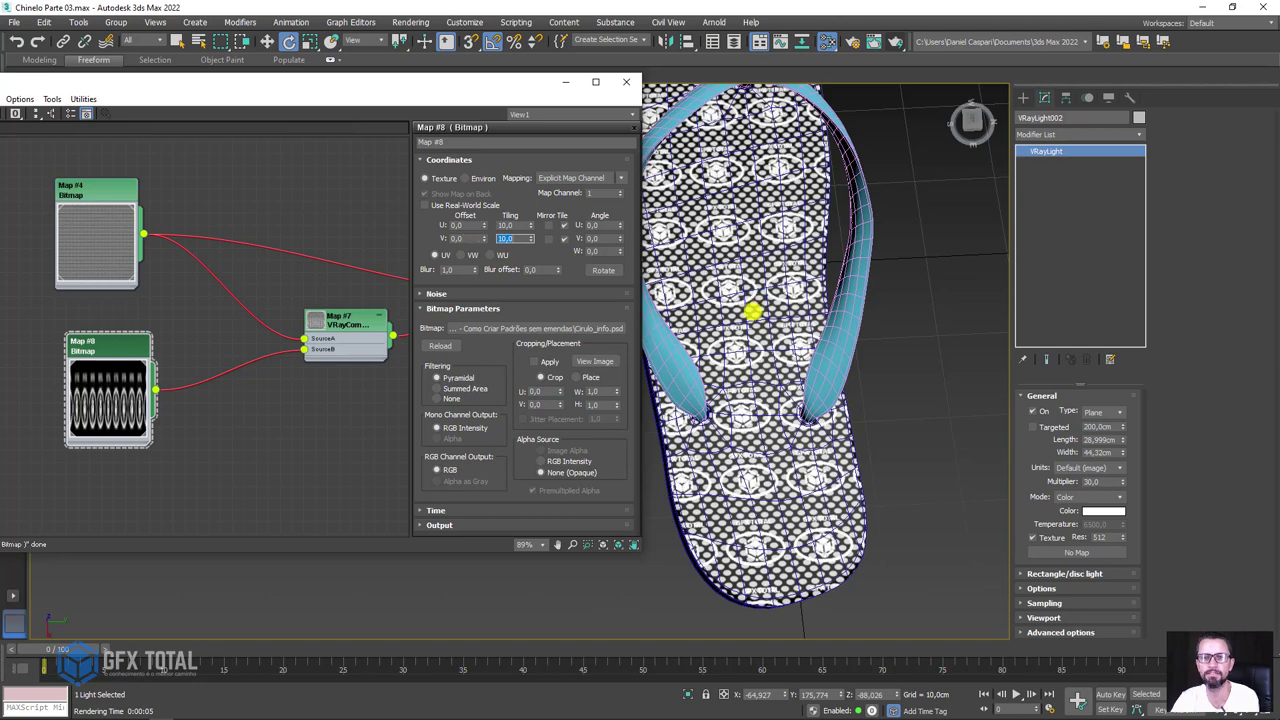
scroll(802, 384, up, 3)
double_click(506, 225)
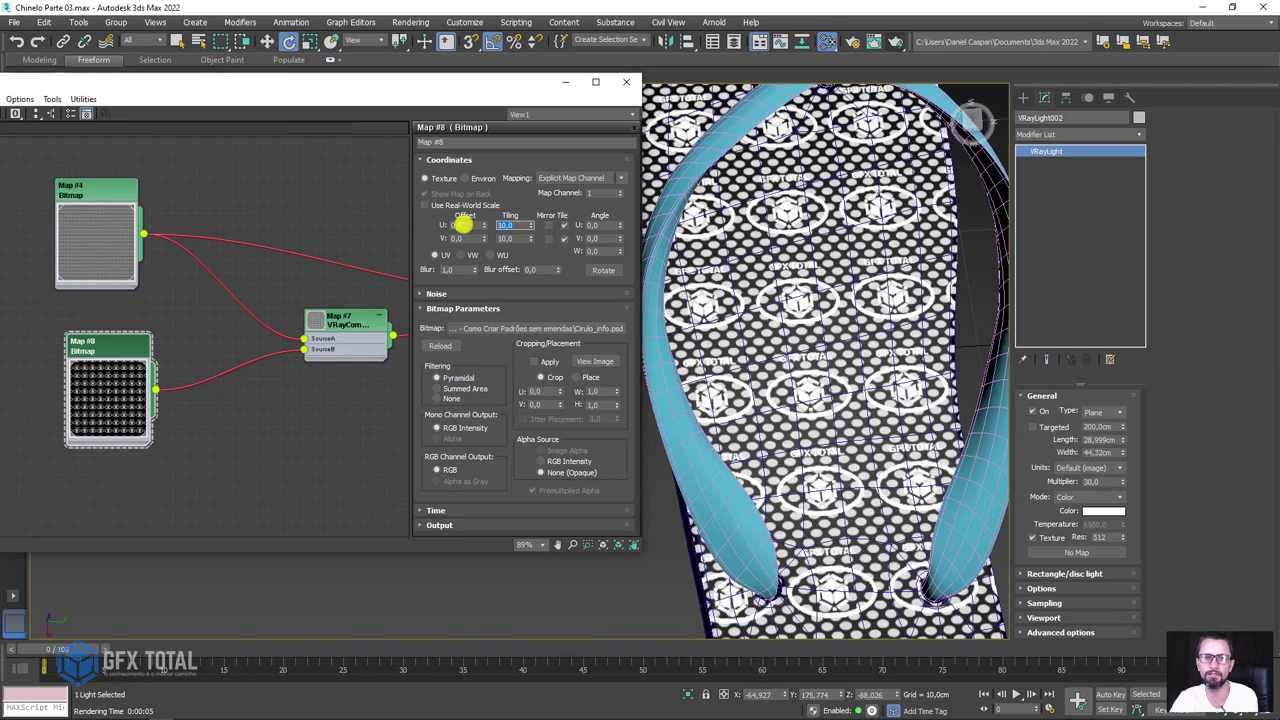
text(5)
key(Return)
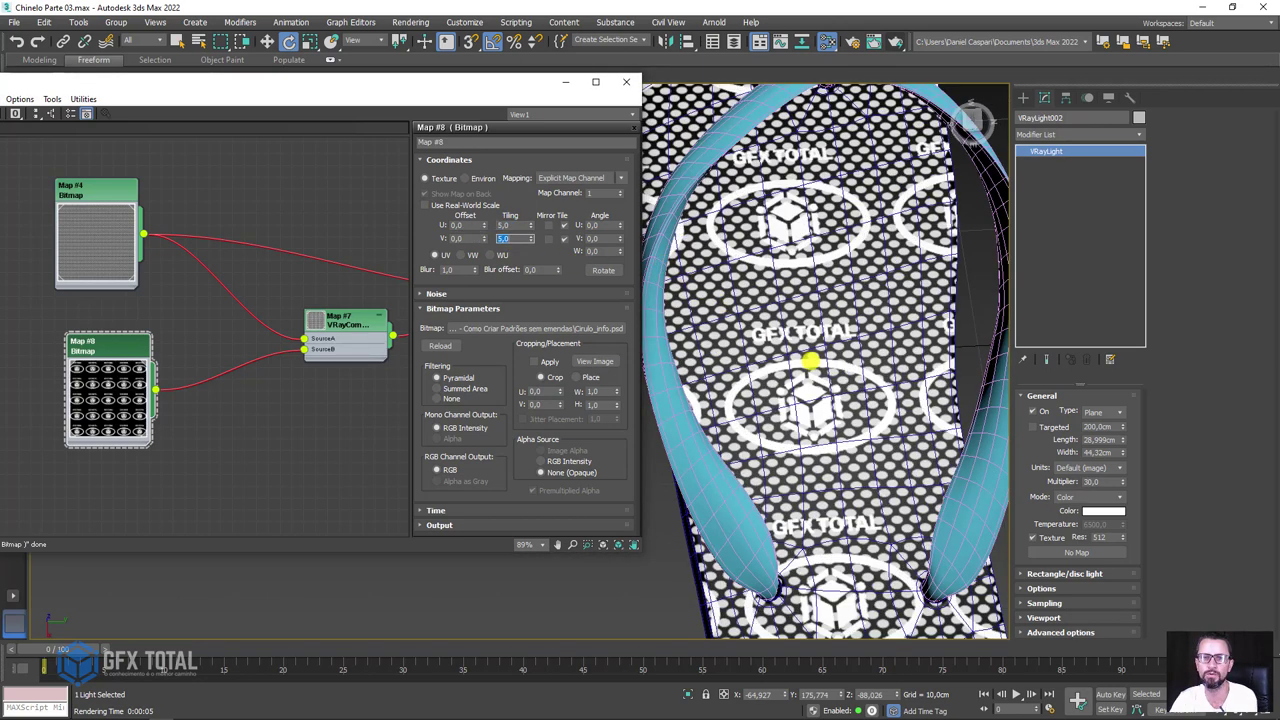
scroll(811, 363, down, 3)
scroll(708, 314, up, 2)
middle_drag(708, 314, 668, 298)
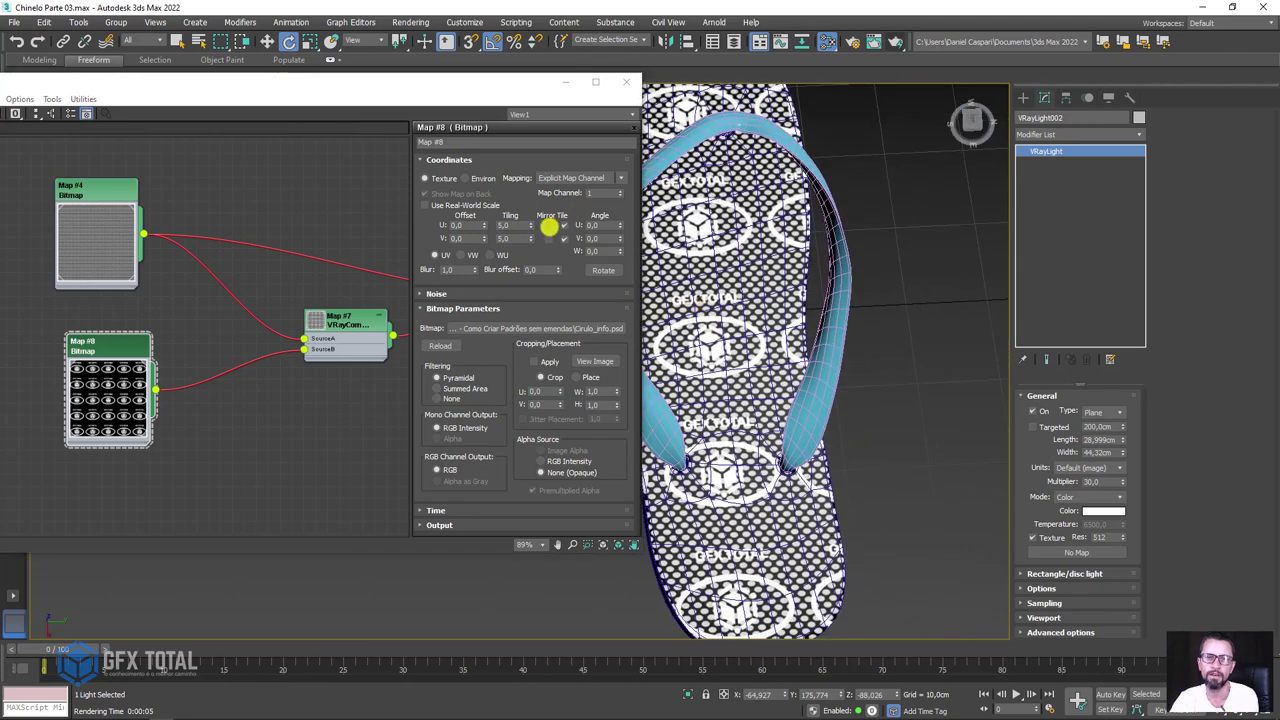
Turn off Tile U and Tile V so the logo appears once, and nudge its offset.
click(566, 226)
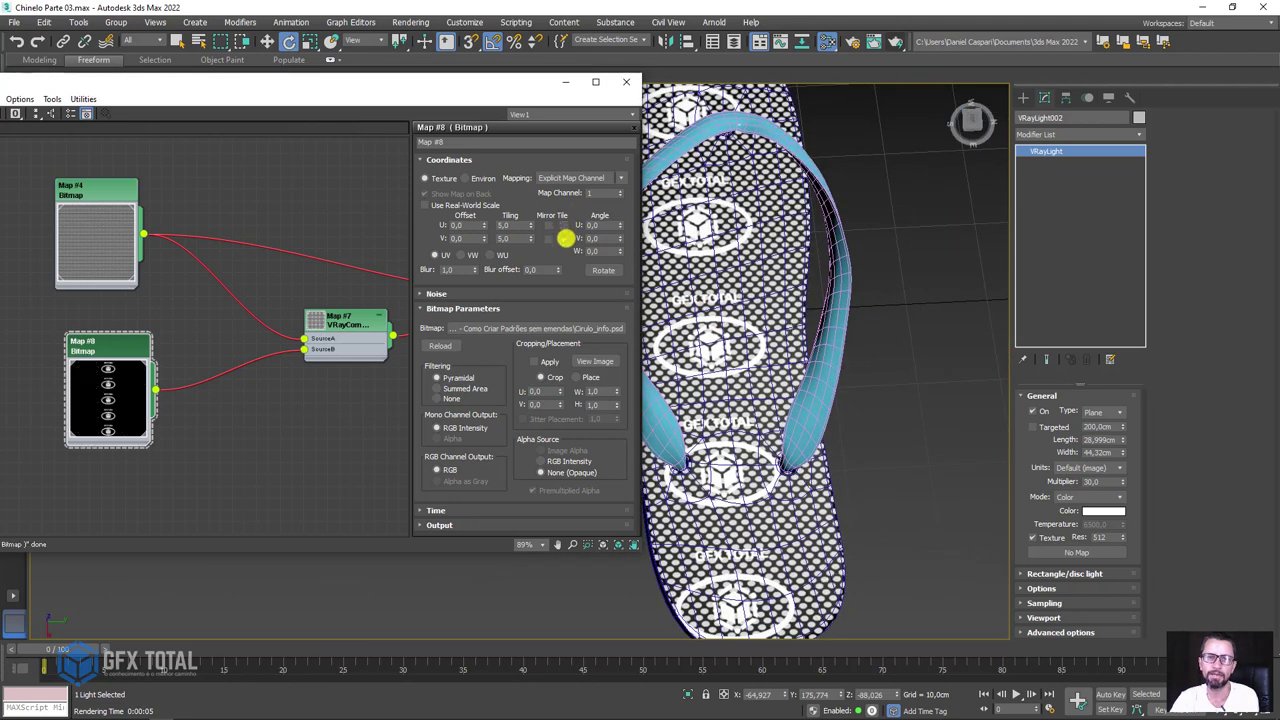
click(566, 239)
scroll(794, 343, up, 2)
scroll(803, 343, up, 2)
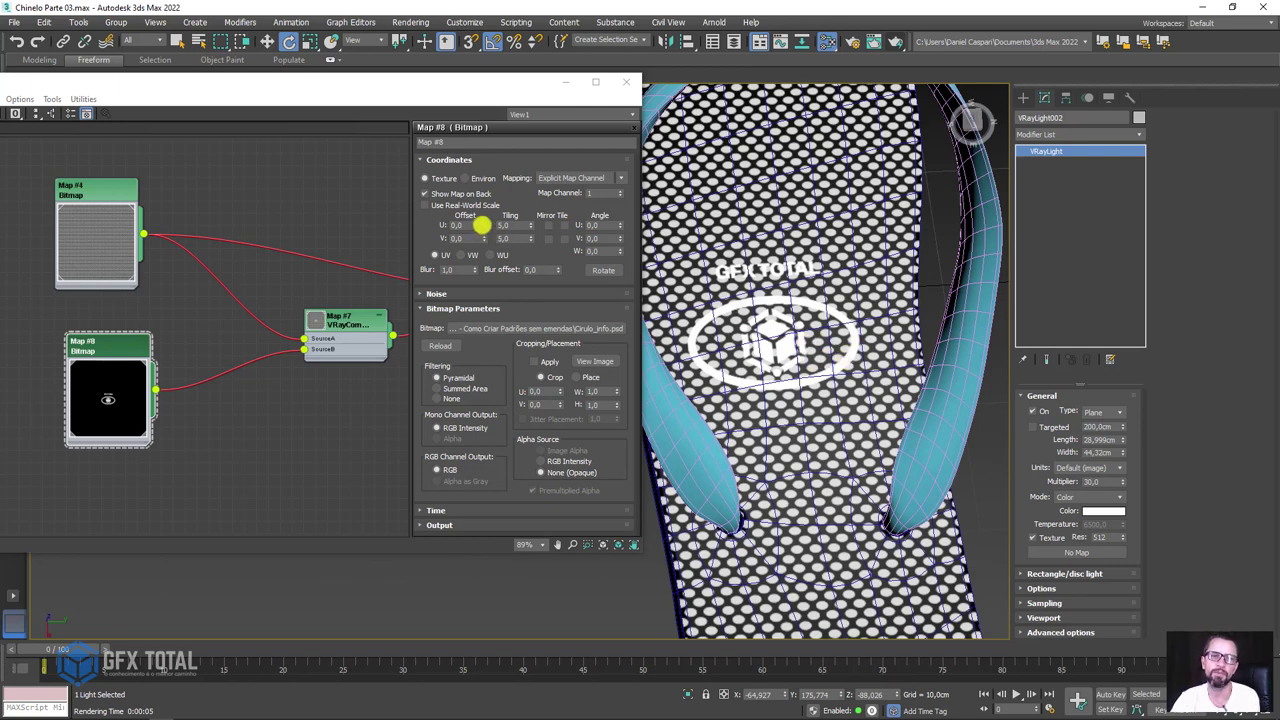
drag(483, 227, 484, 242)
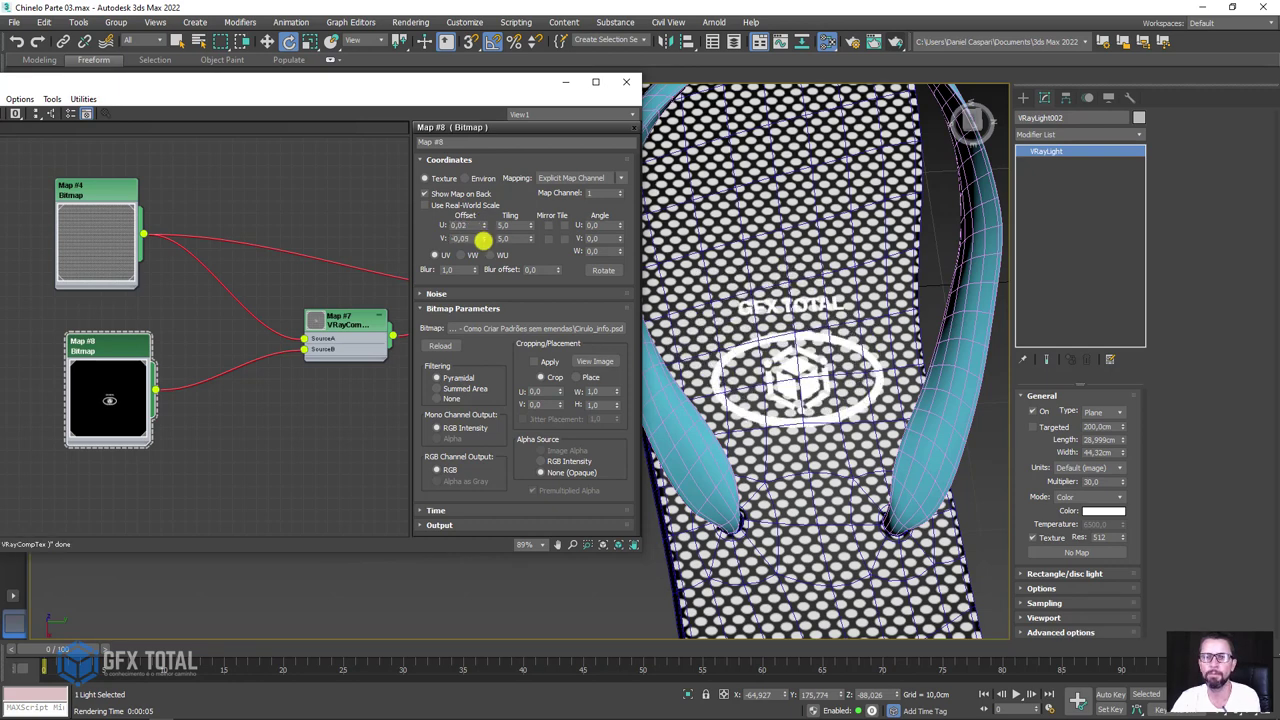
middle_drag(864, 412, 834, 367)
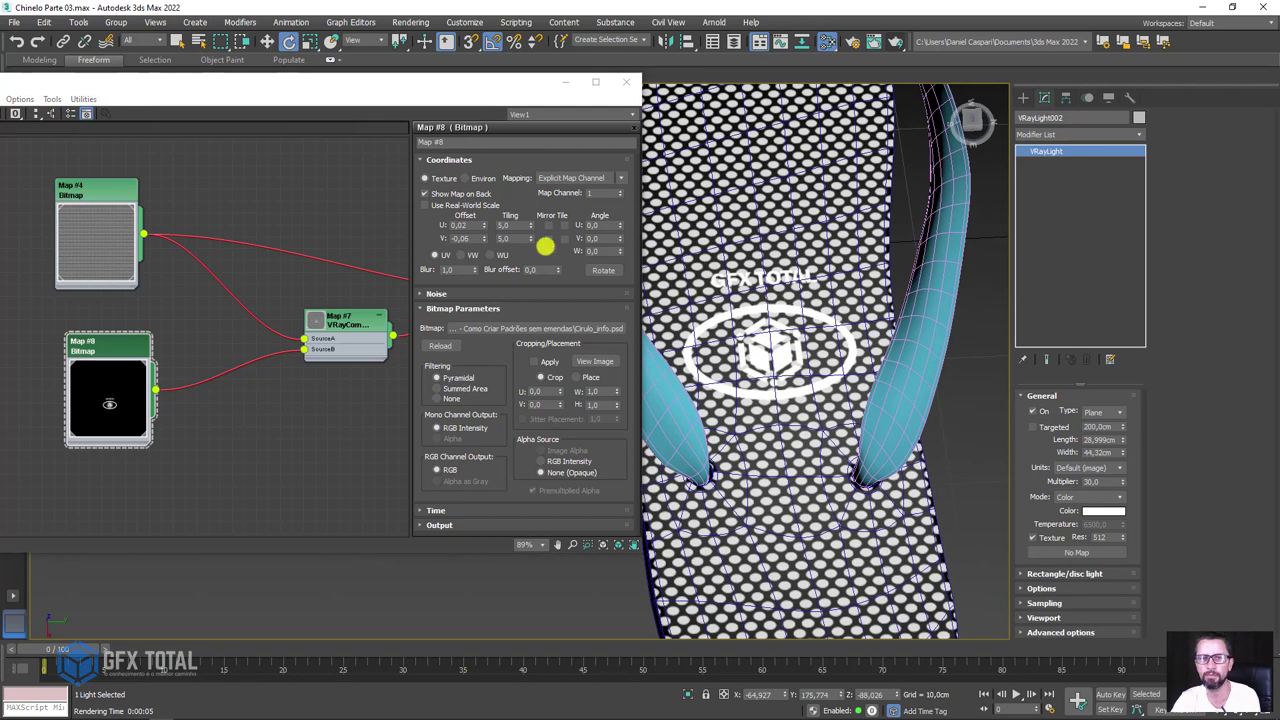
Set the logo tiling to 4,0 in both U and V.
double_click(514, 227)
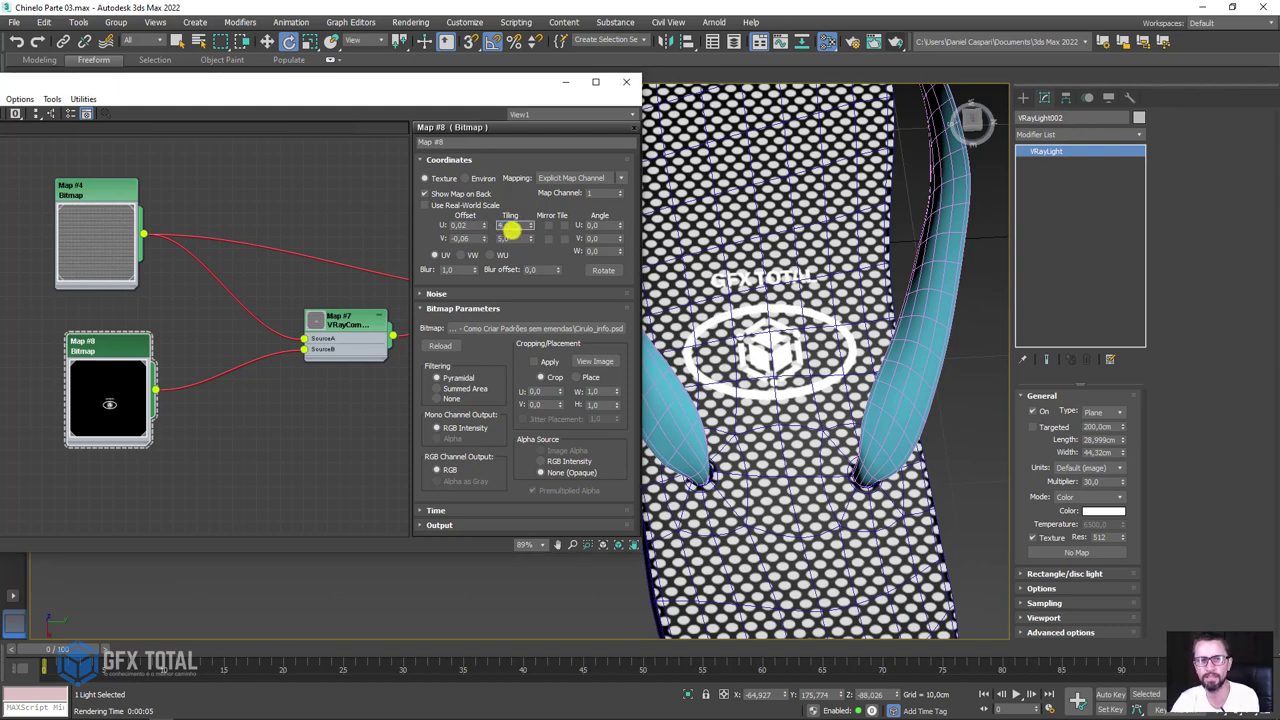
text(4)
key(Return)
text(4)
key(Return)
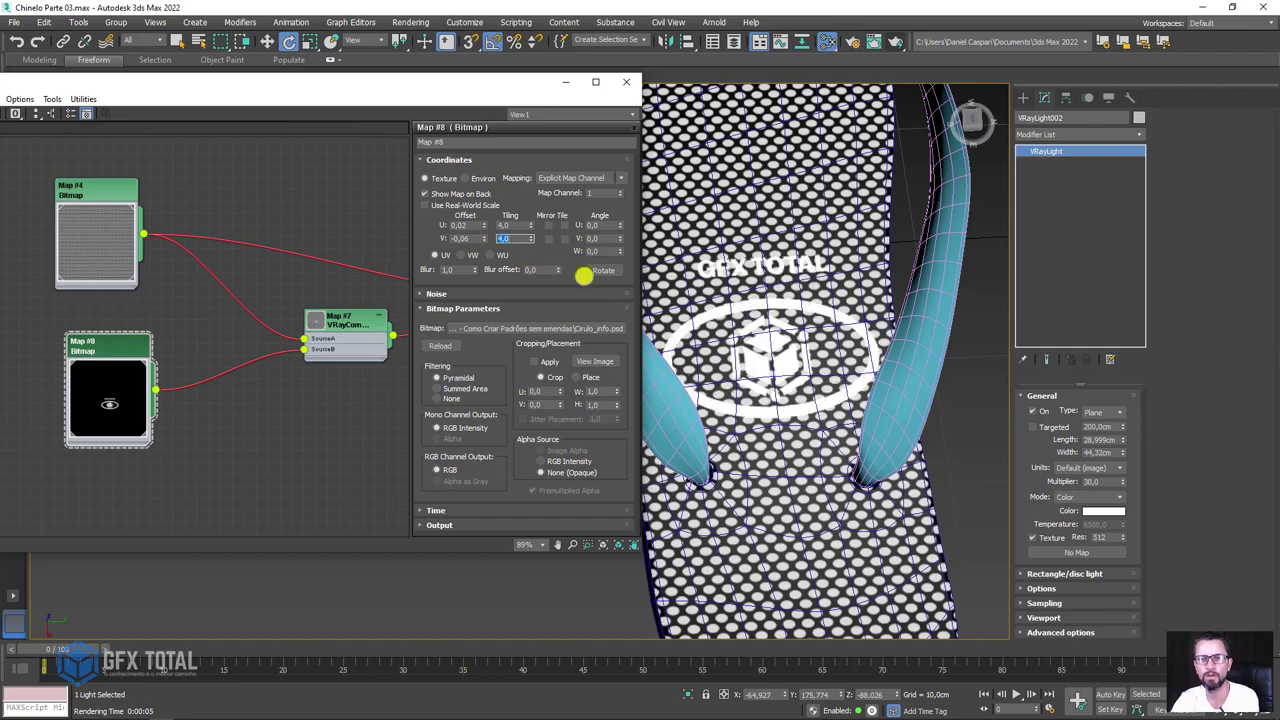
scroll(837, 349, down, 5)
scroll(826, 388, up, 2)
middle_drag(825, 388, 707, 255)
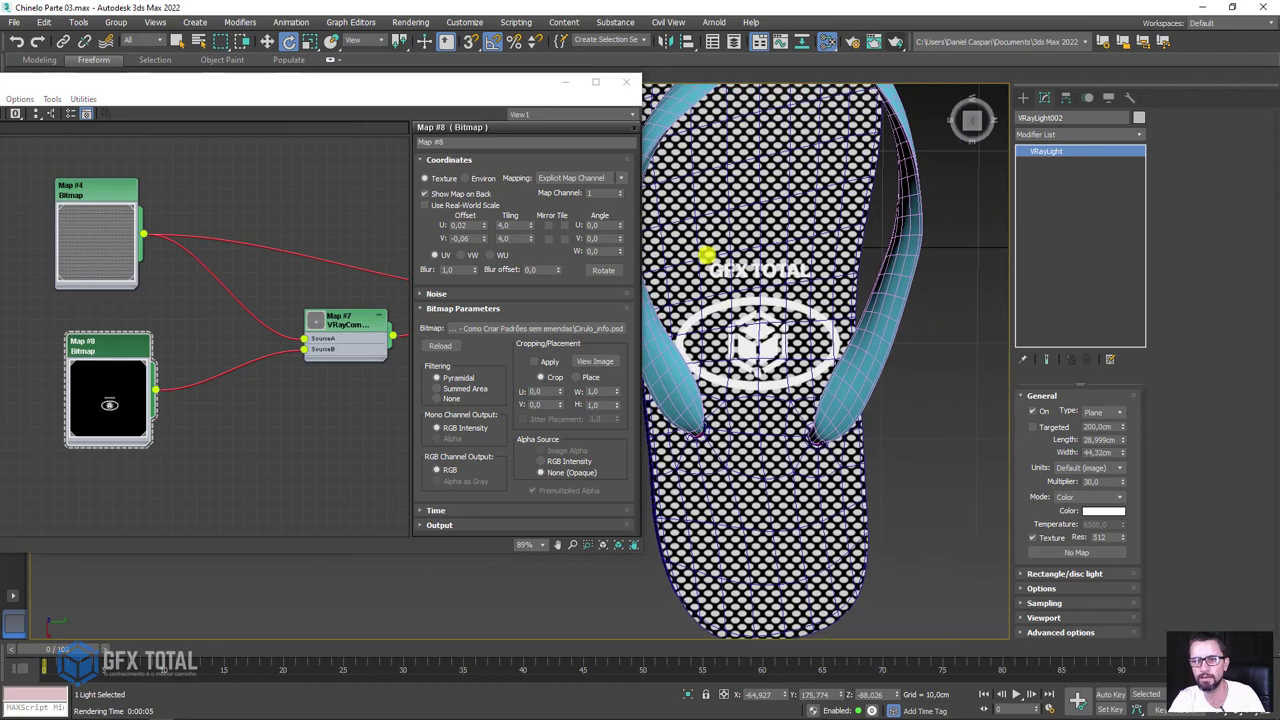
Settle the logo tiling at 4,5 and shift the logo slightly up the sole.
double_click(522, 226)
text(5,54)
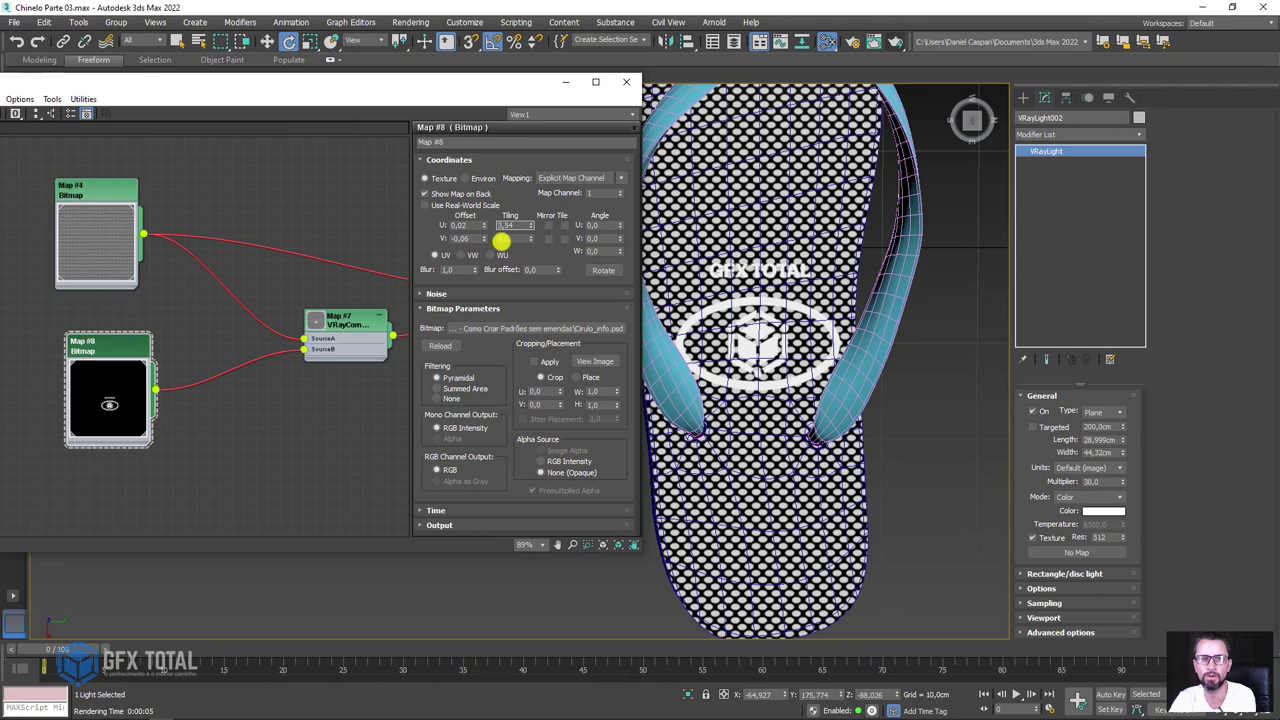
key(Tab)
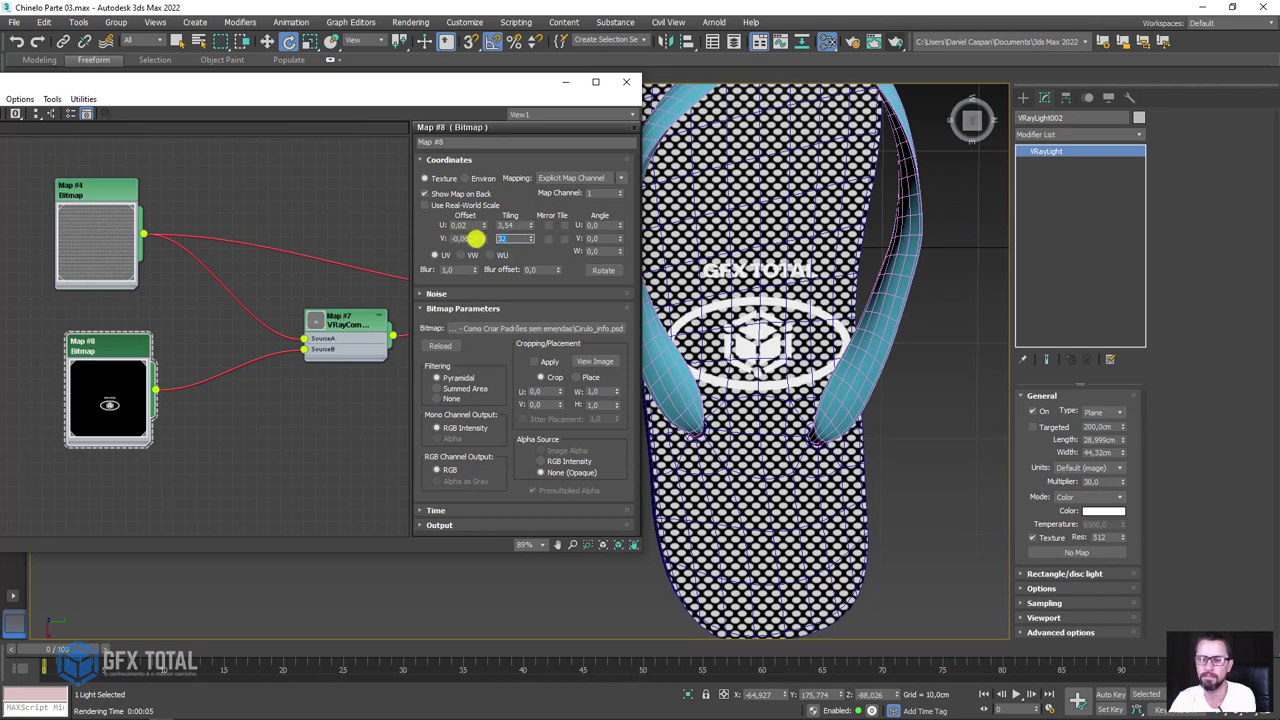
drag(475, 238, 505, 226)
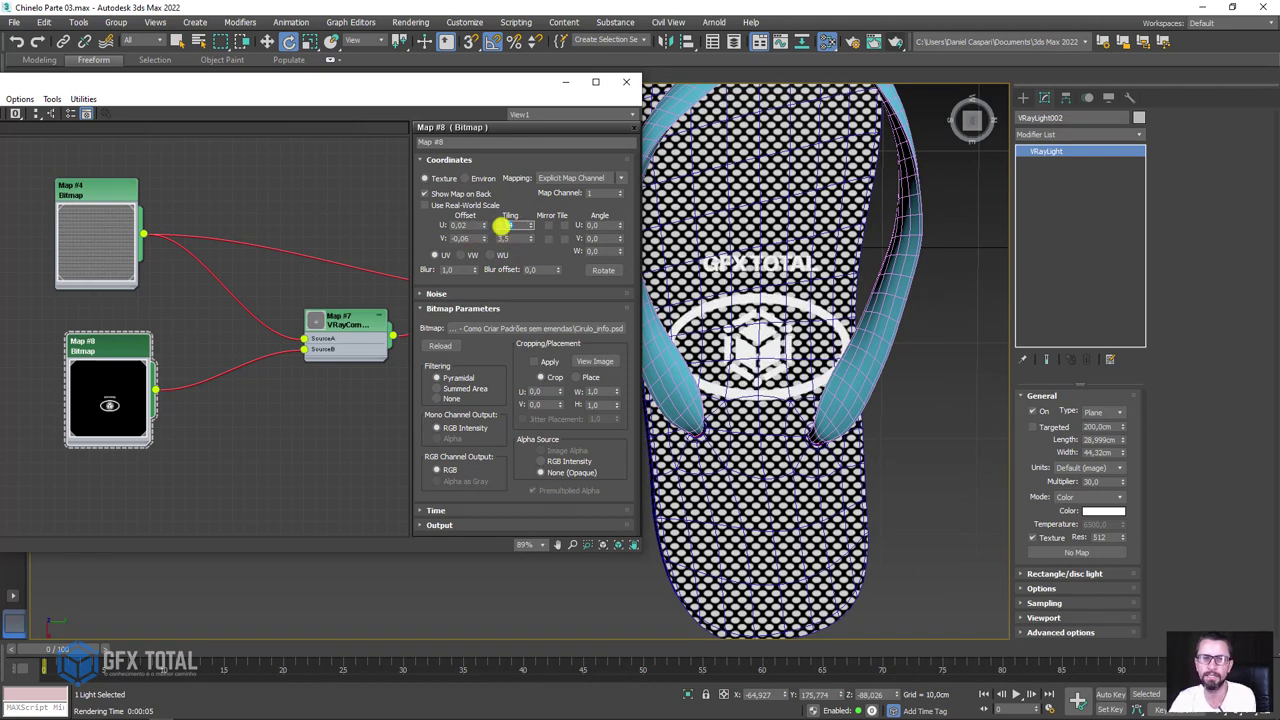
double_click(501, 226)
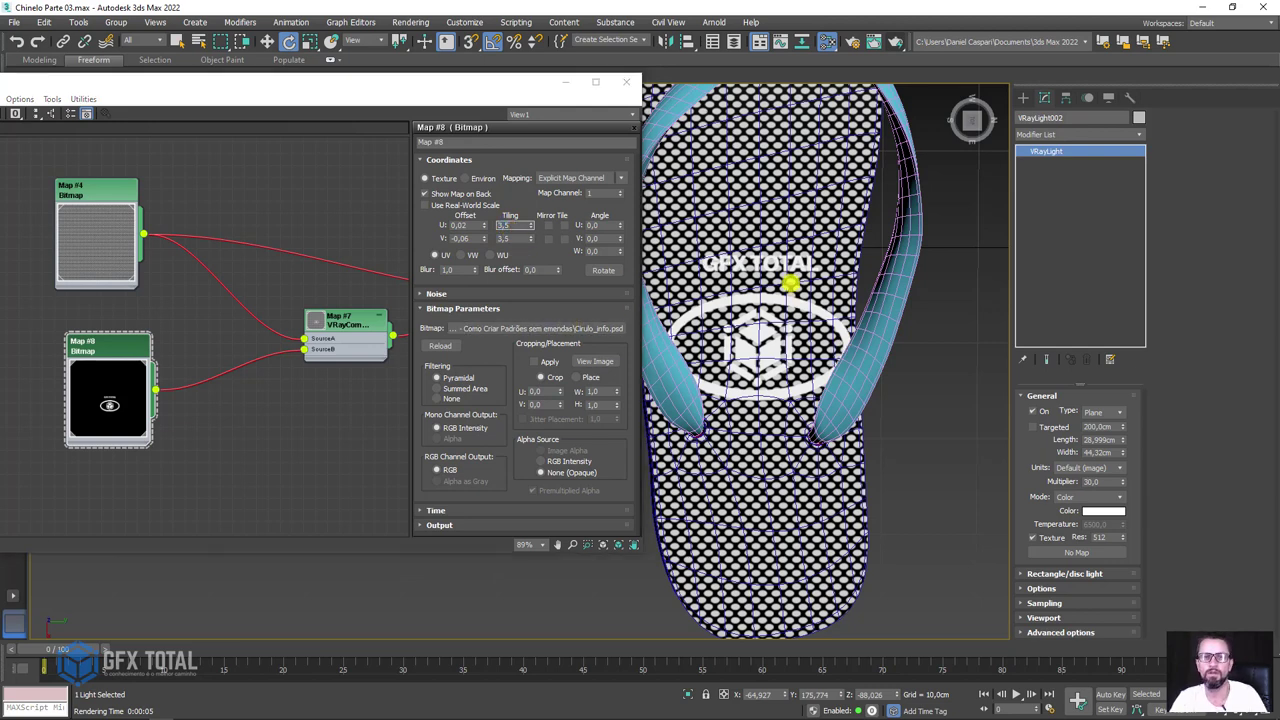
middle_drag(789, 280, 780, 215)
double_click(512, 226)
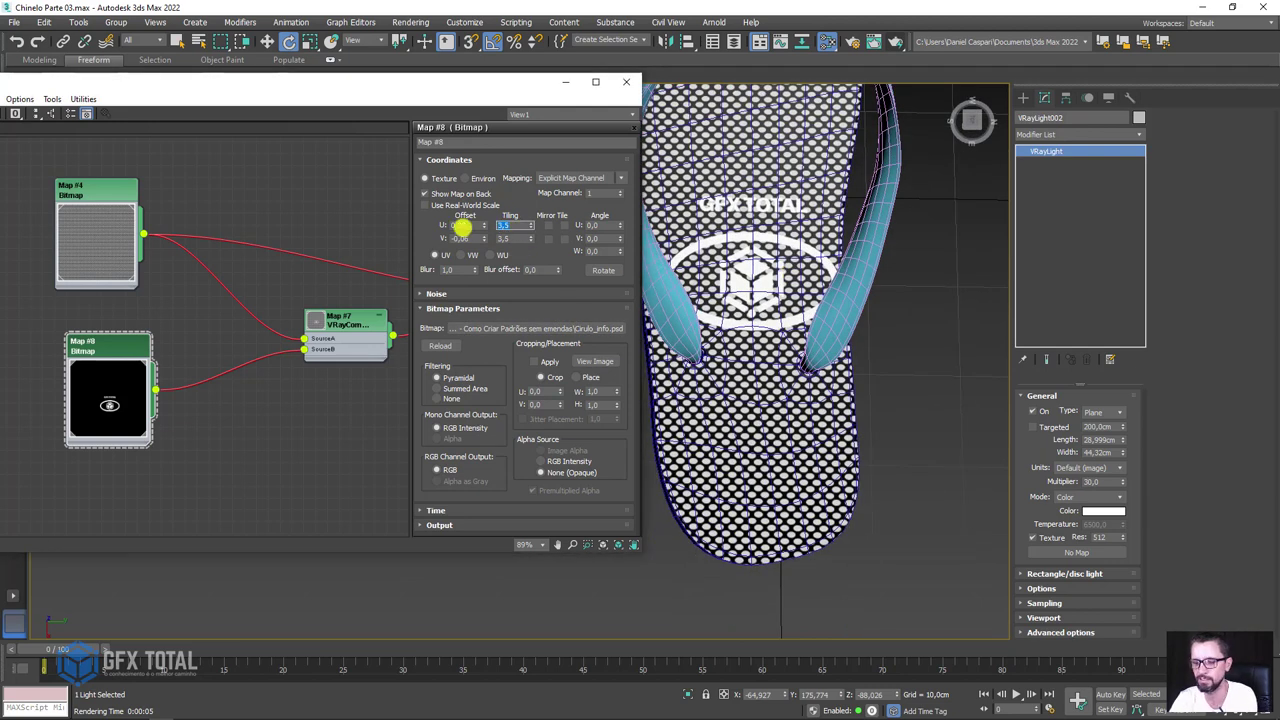
text(4,5)
key(Tab)
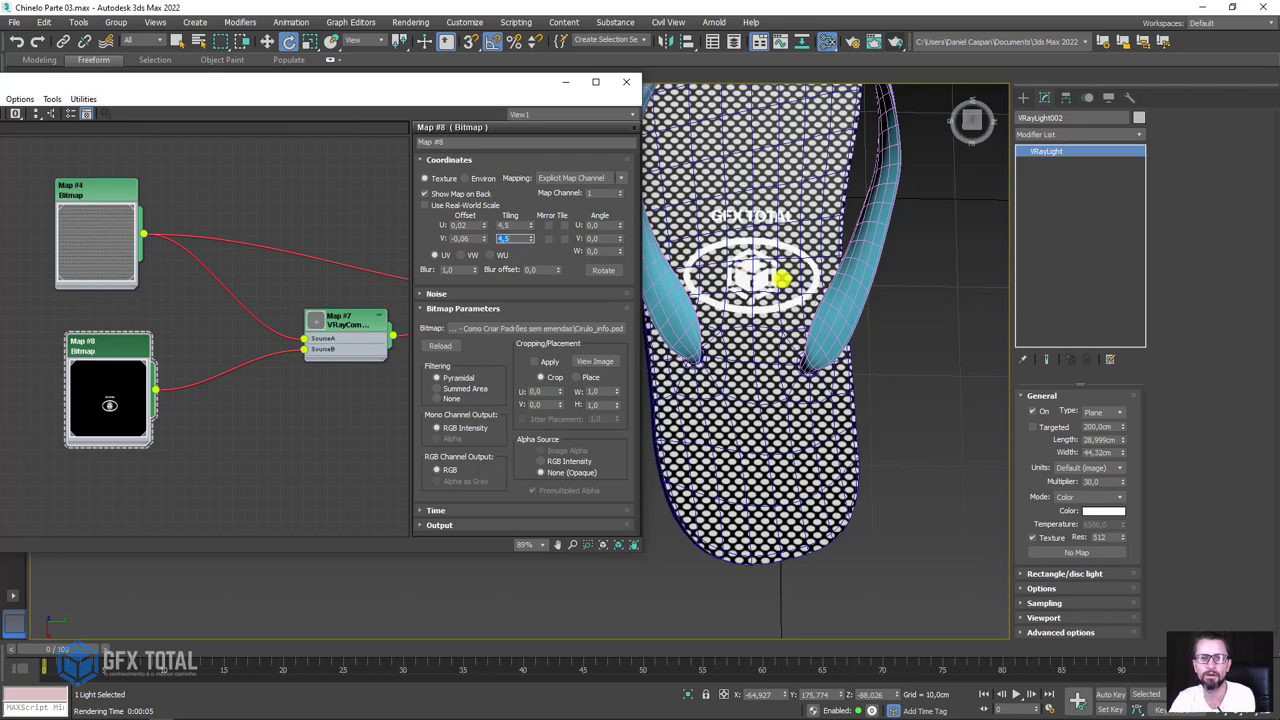
Rotate the logo to Angle W -2,0 and nudge its offset slightly left.
mouse_move(777, 277)
alt+middle_down()
mouse_move(771, 349)
mouse_move(806, 320)
alt+middle_up()
scroll(795, 337, up, 5)
scroll(814, 331, up, 3)
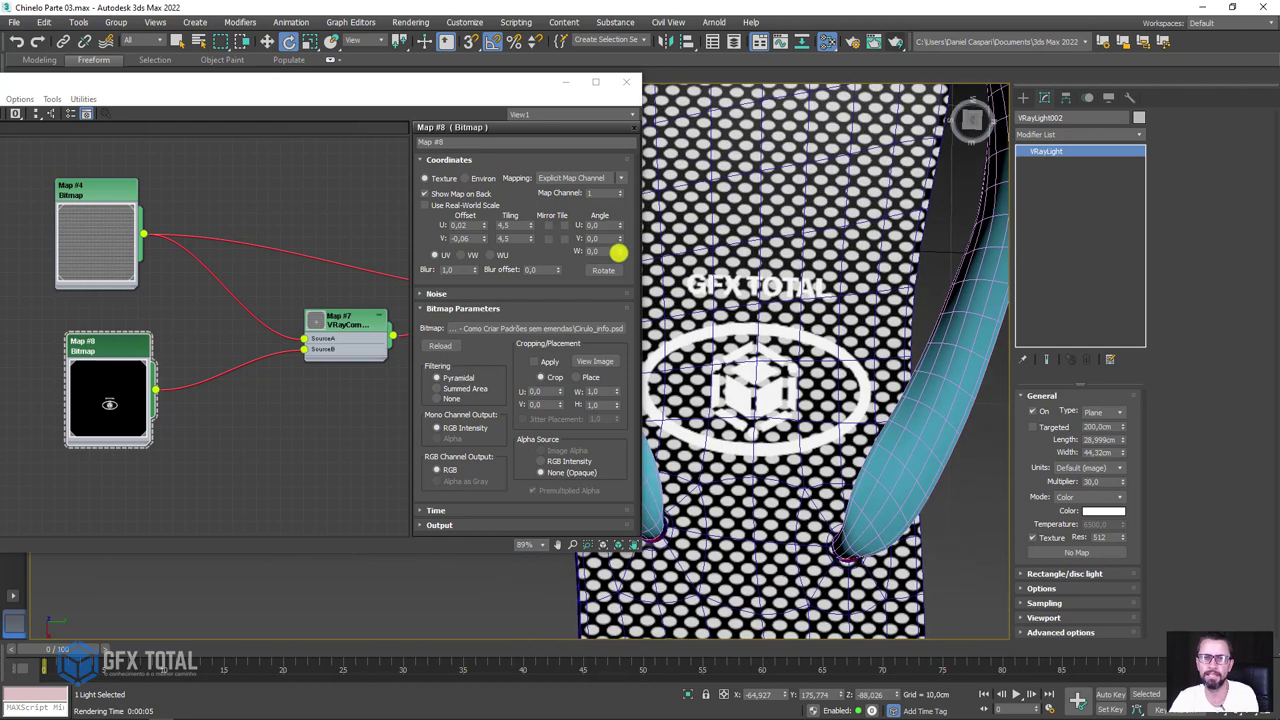
drag(619, 252, 620, 256)
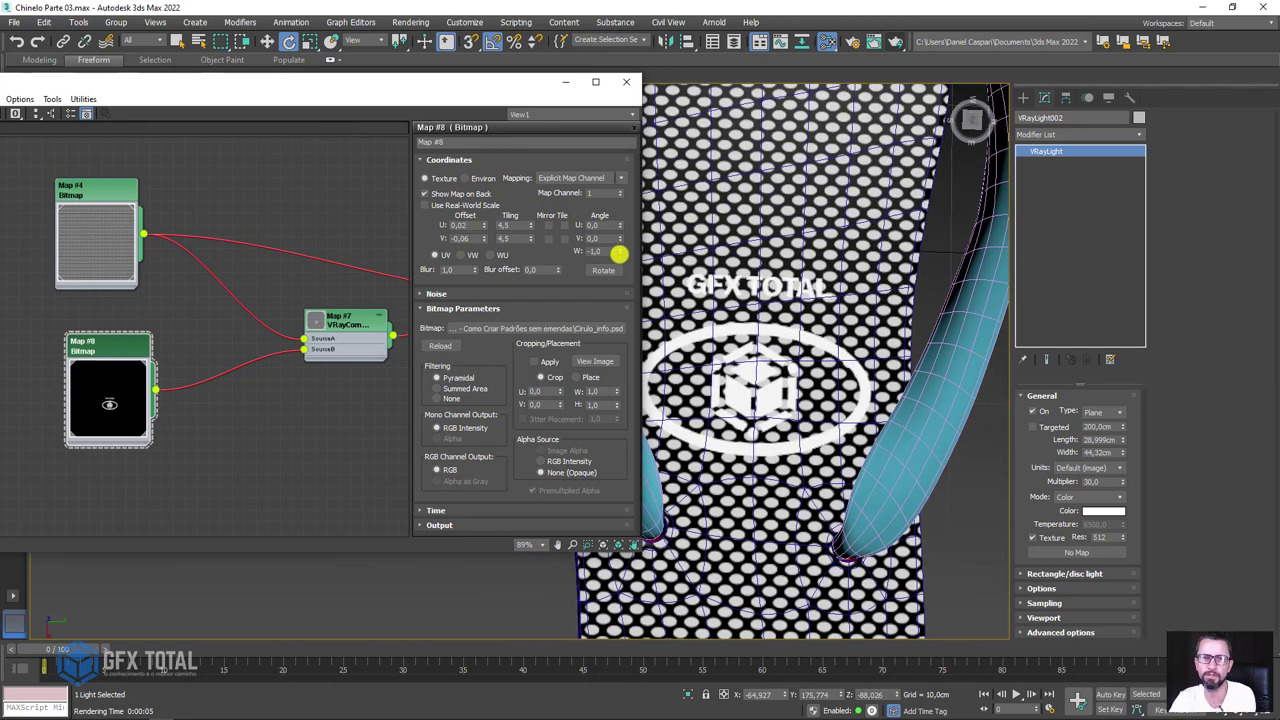
drag(489, 229, 485, 227)
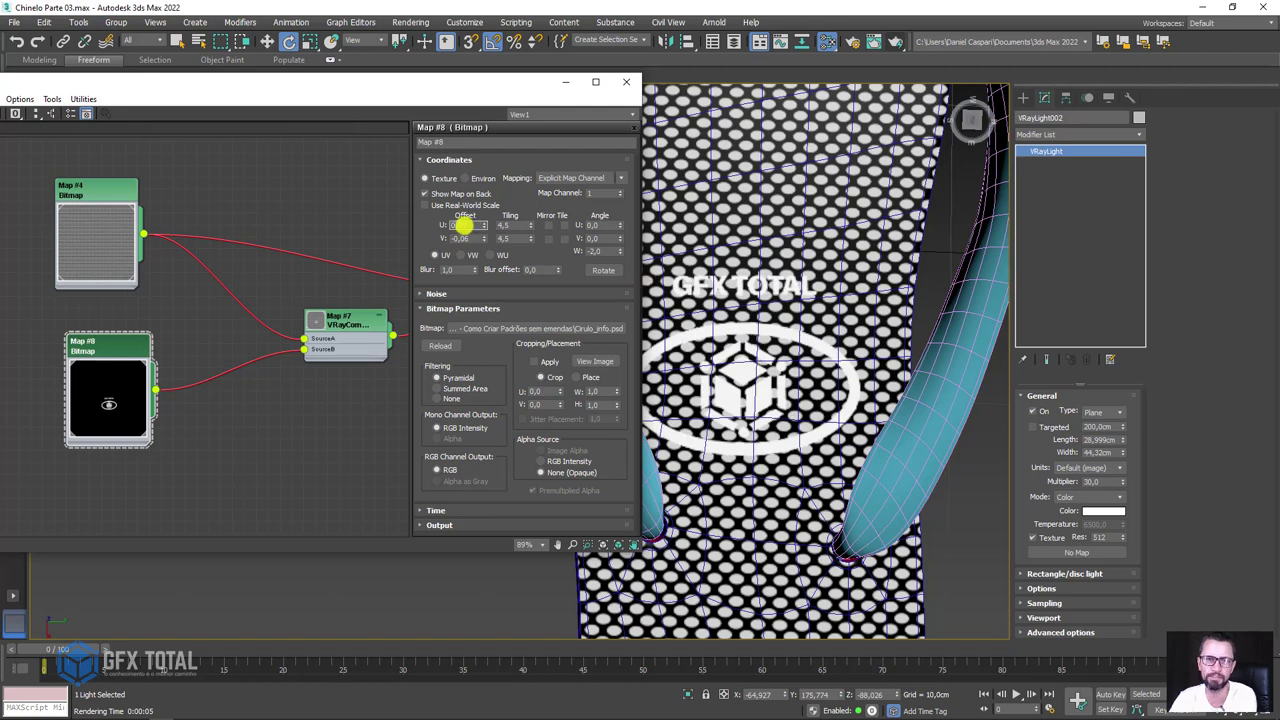
scroll(786, 354, down, 2)
scroll(851, 297, down, 2)
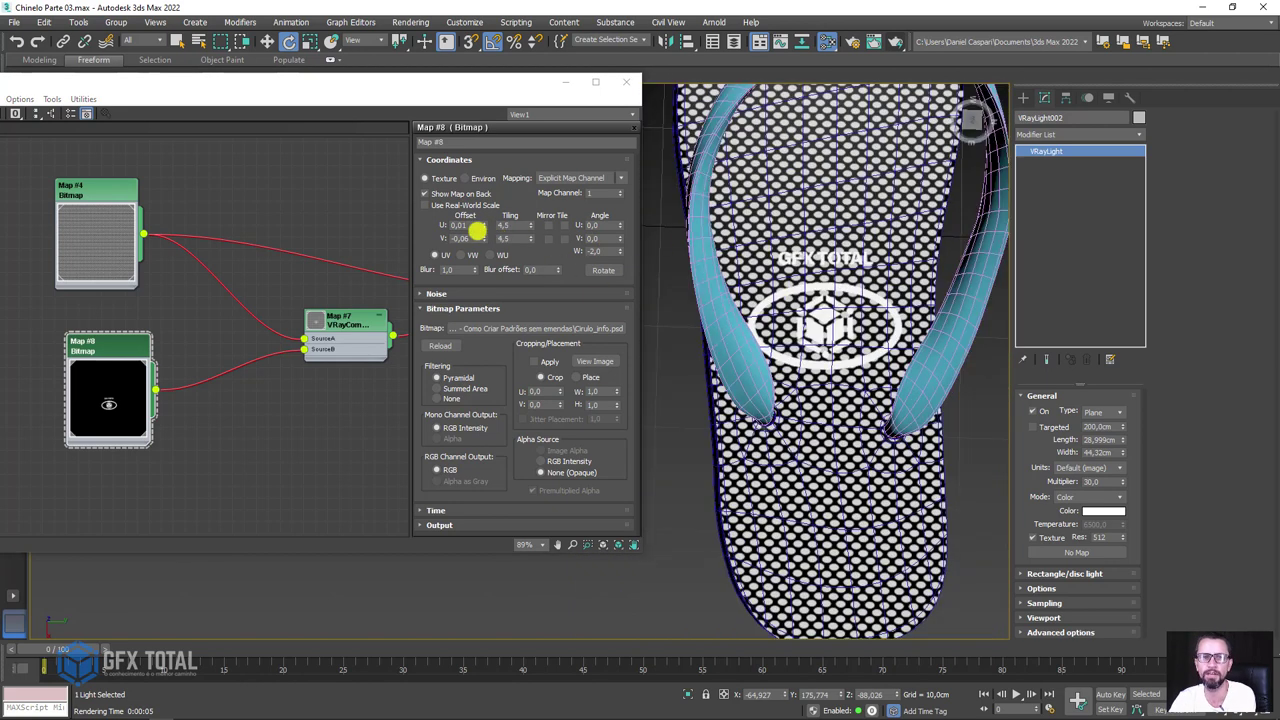
drag(478, 231, 484, 222)
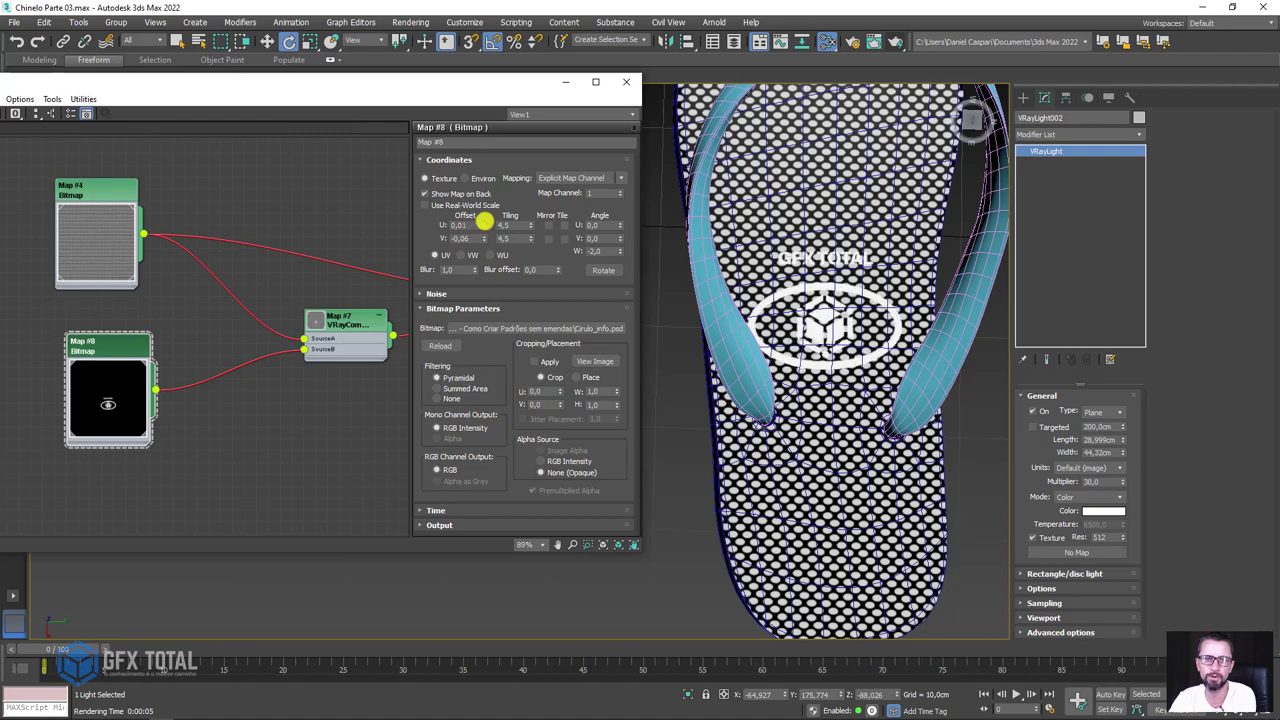
scroll(884, 333, down, 3)
scroll(820, 360, up, 3)
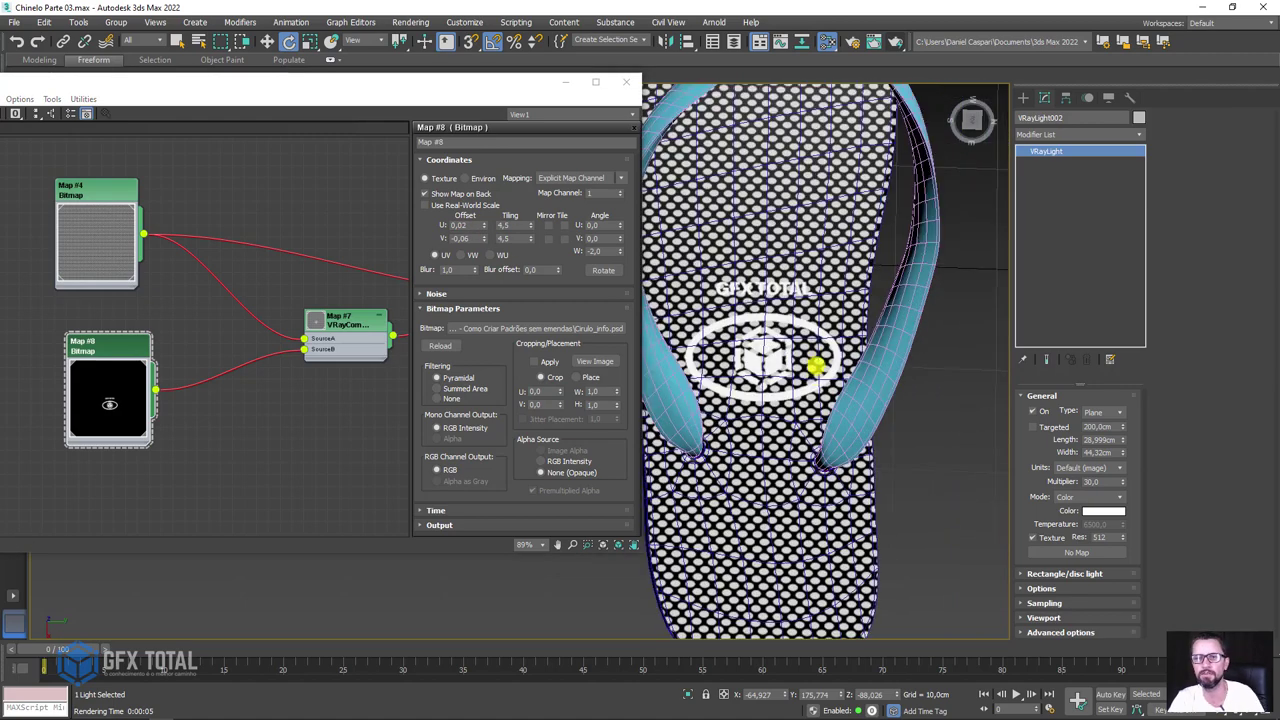
mouse_move(820, 360)
alt+middle_down()
mouse_move(831, 334)
mouse_move(851, 383)
mouse_move(829, 366)
alt+middle_up()
scroll(829, 366, up, 2)
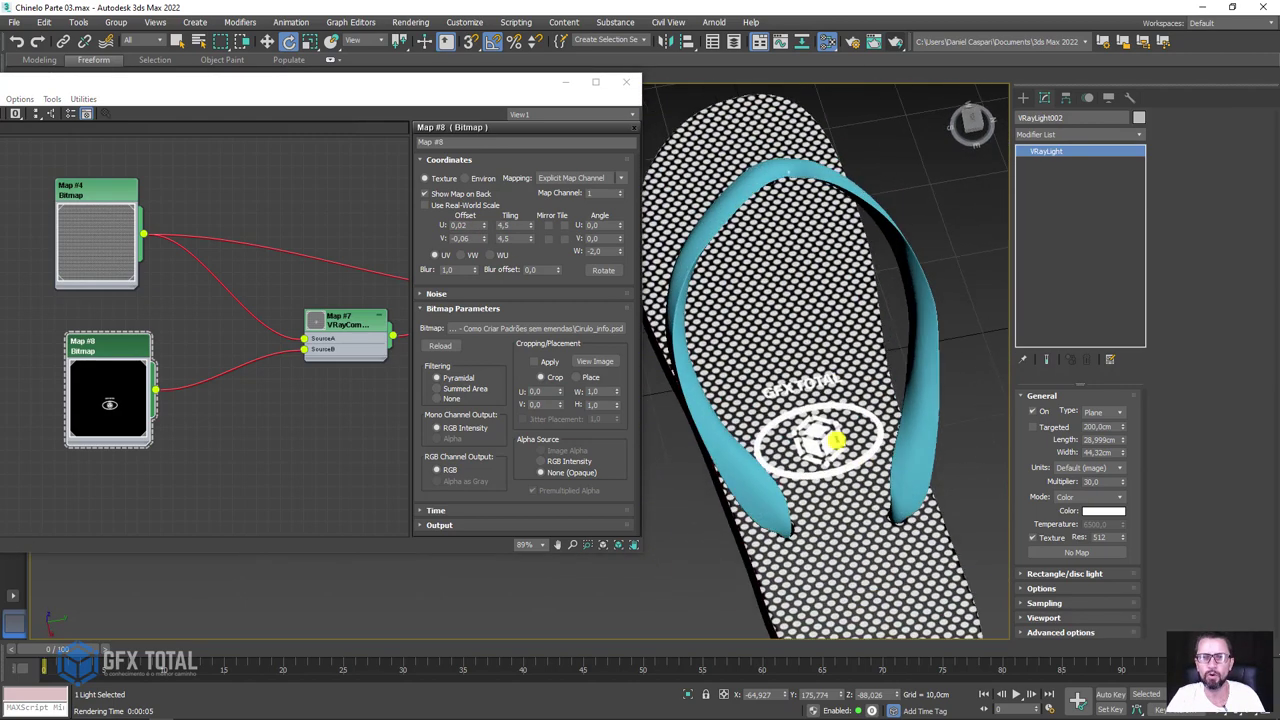
scroll(791, 259, up, 2)
mouse_move(815, 205)
alt+middle_down()
mouse_move(686, 266)
mouse_move(806, 226)
mouse_move(870, 130)
alt+middle_up()
Render the scene to check the single logo, then close the V-Ray Frame Buffer.
click(894, 41)
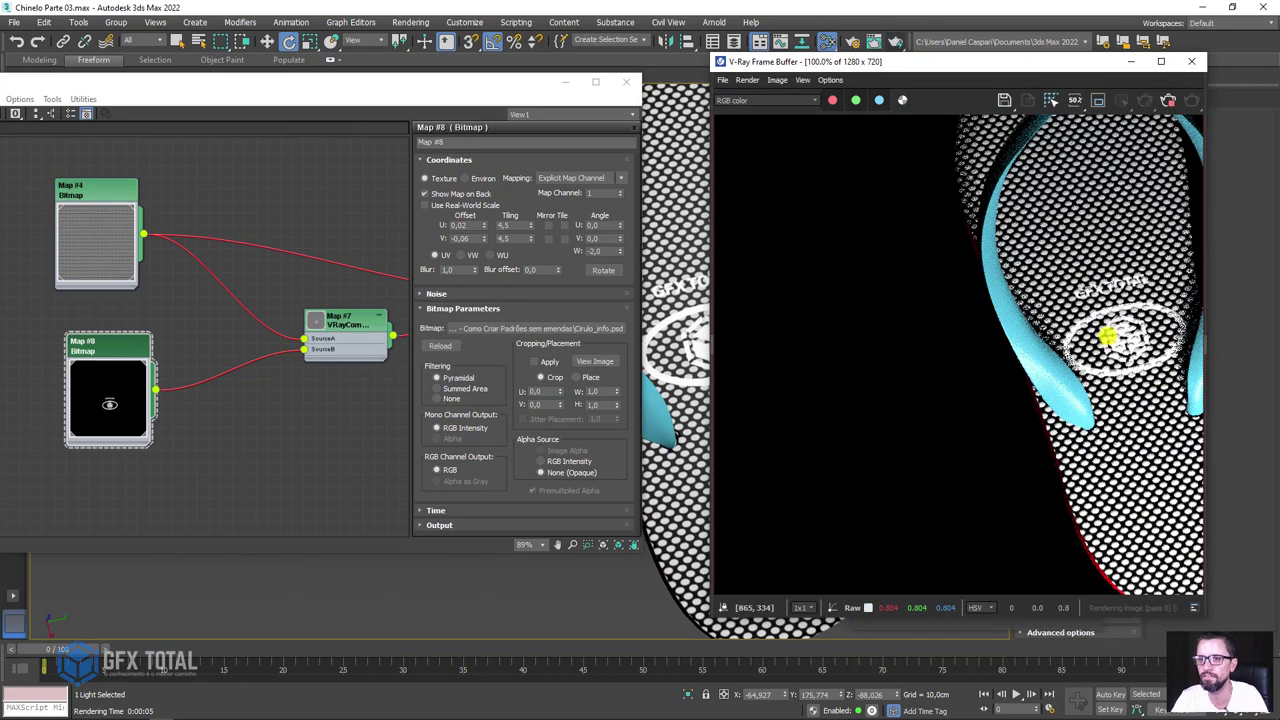
scroll(1037, 329, up, 1)
scroll(1016, 322, up, 1)
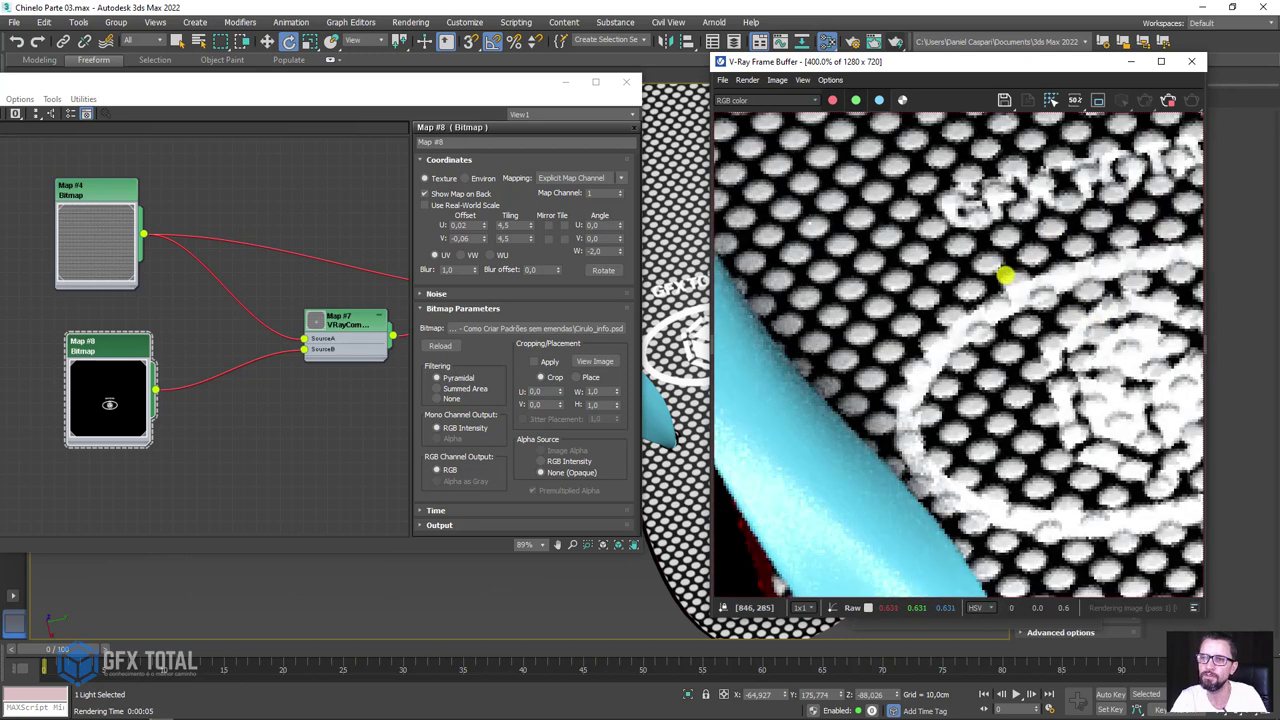
scroll(1006, 278, down, 1)
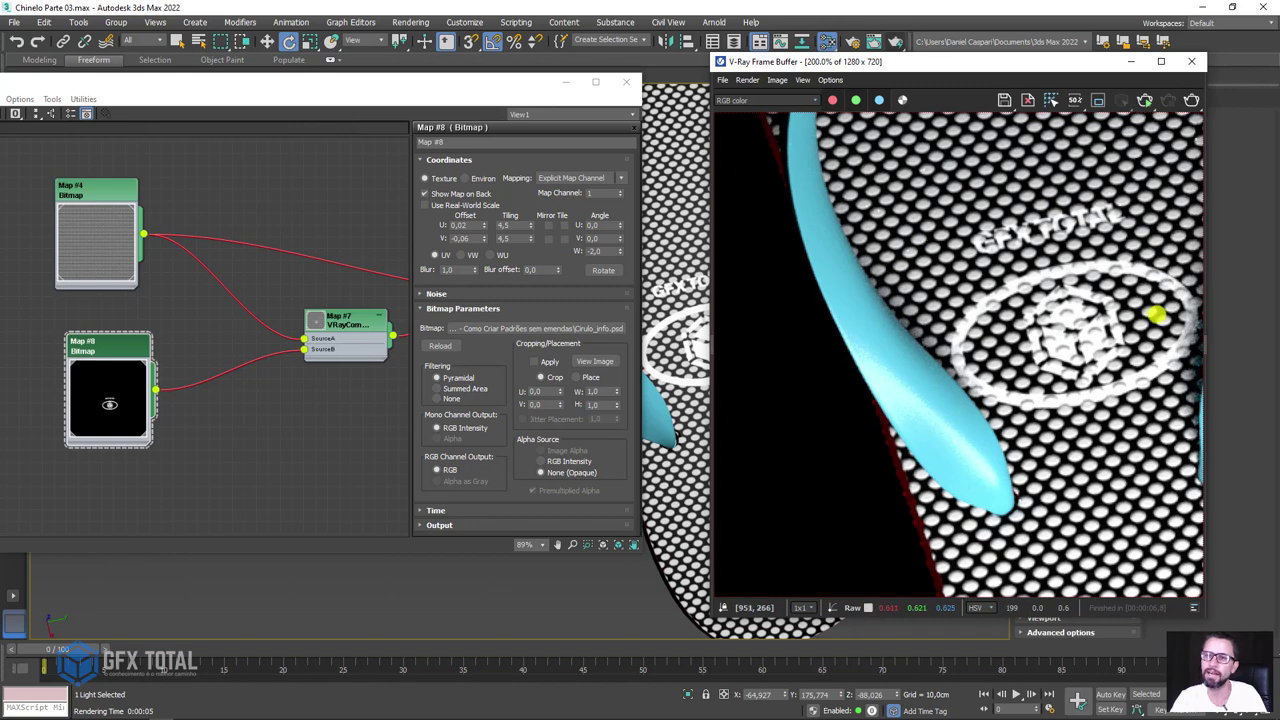
click(1191, 61)
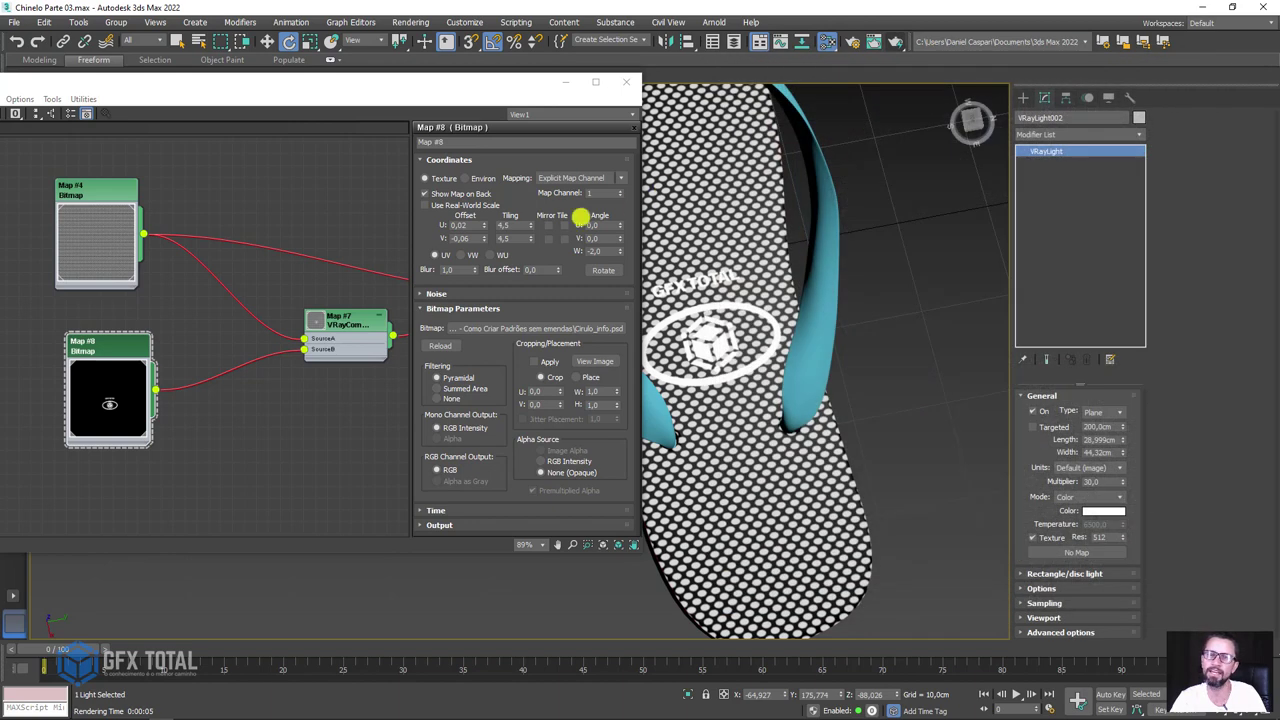
scroll(350, 272, down, 1)
alt+middle_drag(790, 340, 849, 354)
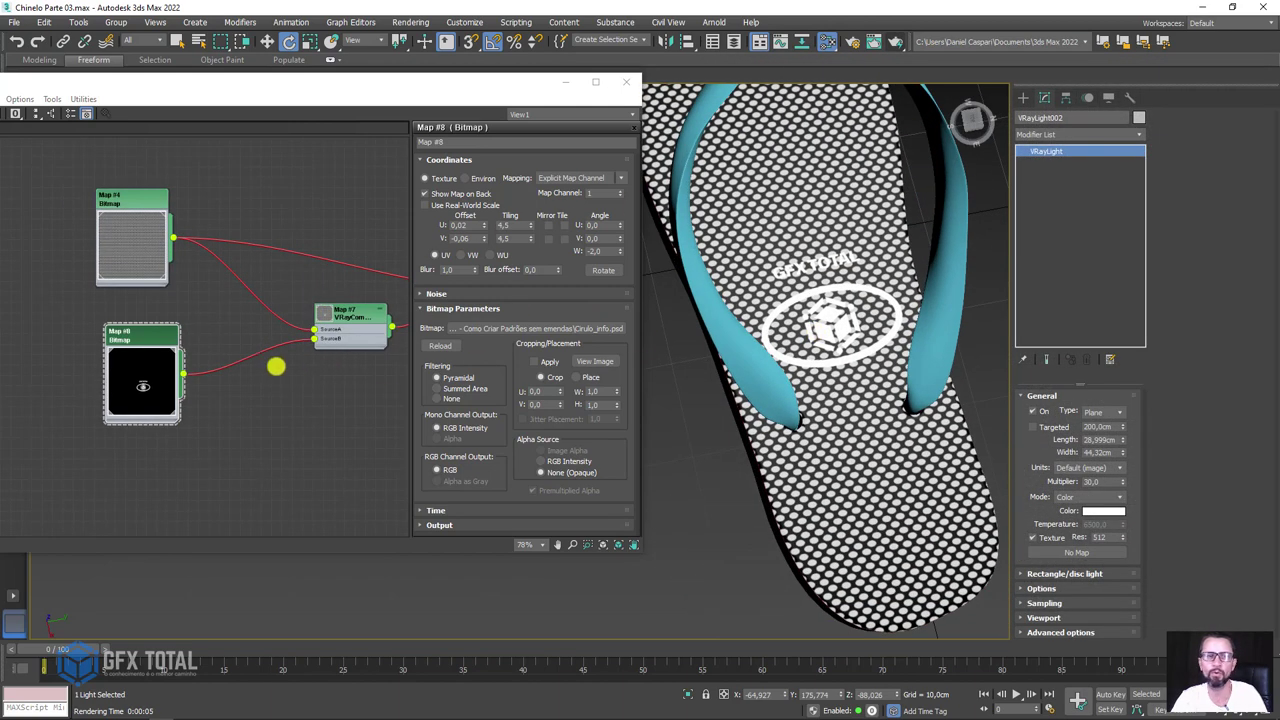
scroll(183, 371, up, 3)
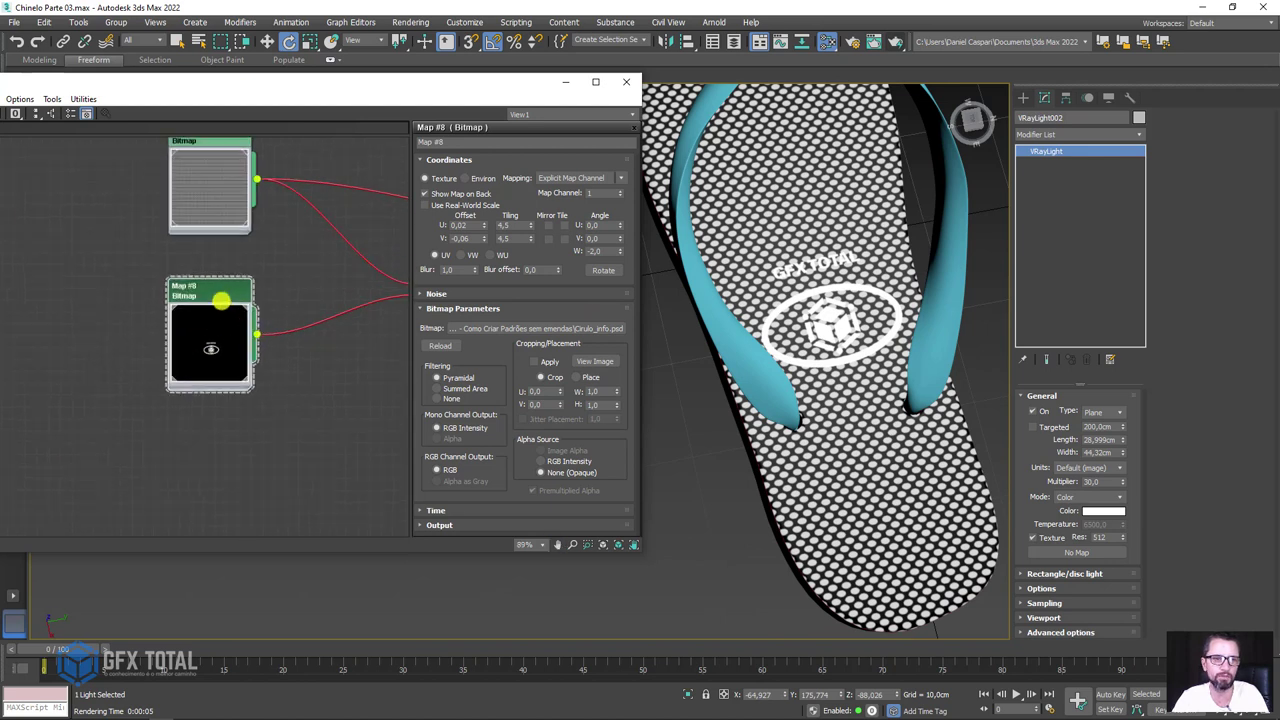
Move the Map #8 node lower left and pull a new wire from its output.
middle_drag(126, 371, 214, 371)
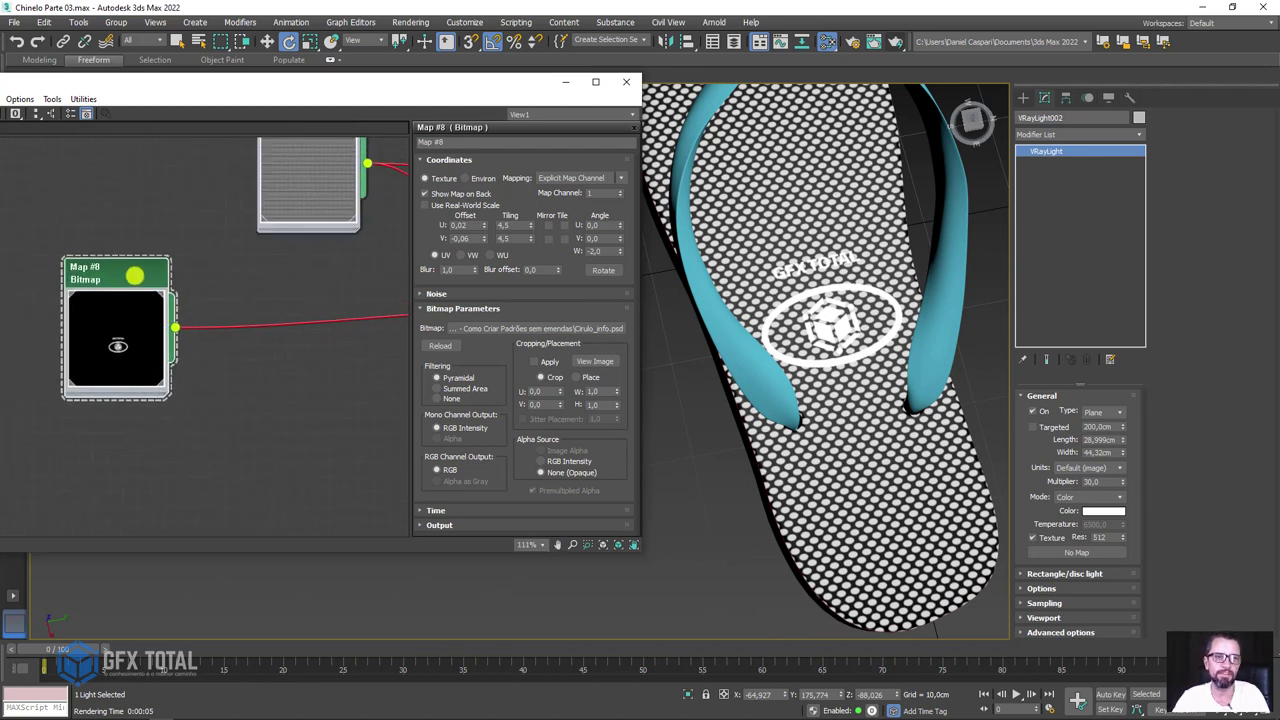
mouse_move(134, 269)
mouse_down()
mouse_move(139, 342)
mouse_move(125, 313)
mouse_up()
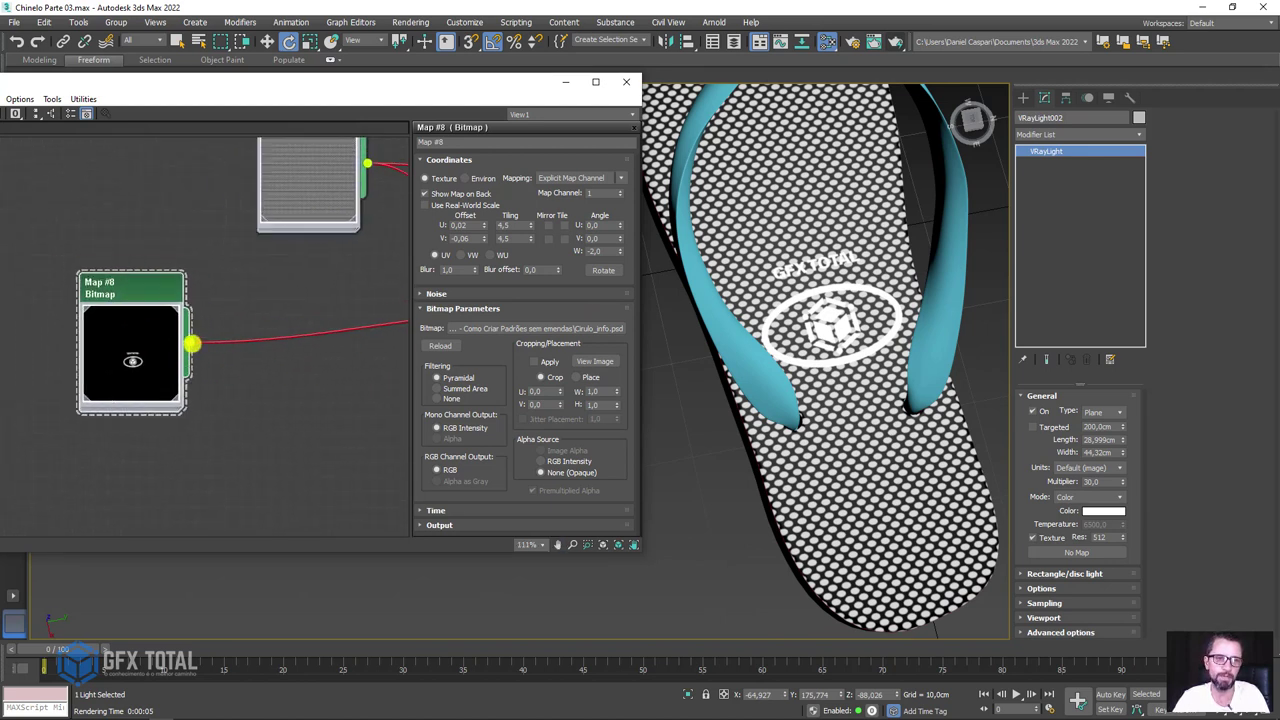
drag(191, 344, 298, 372)
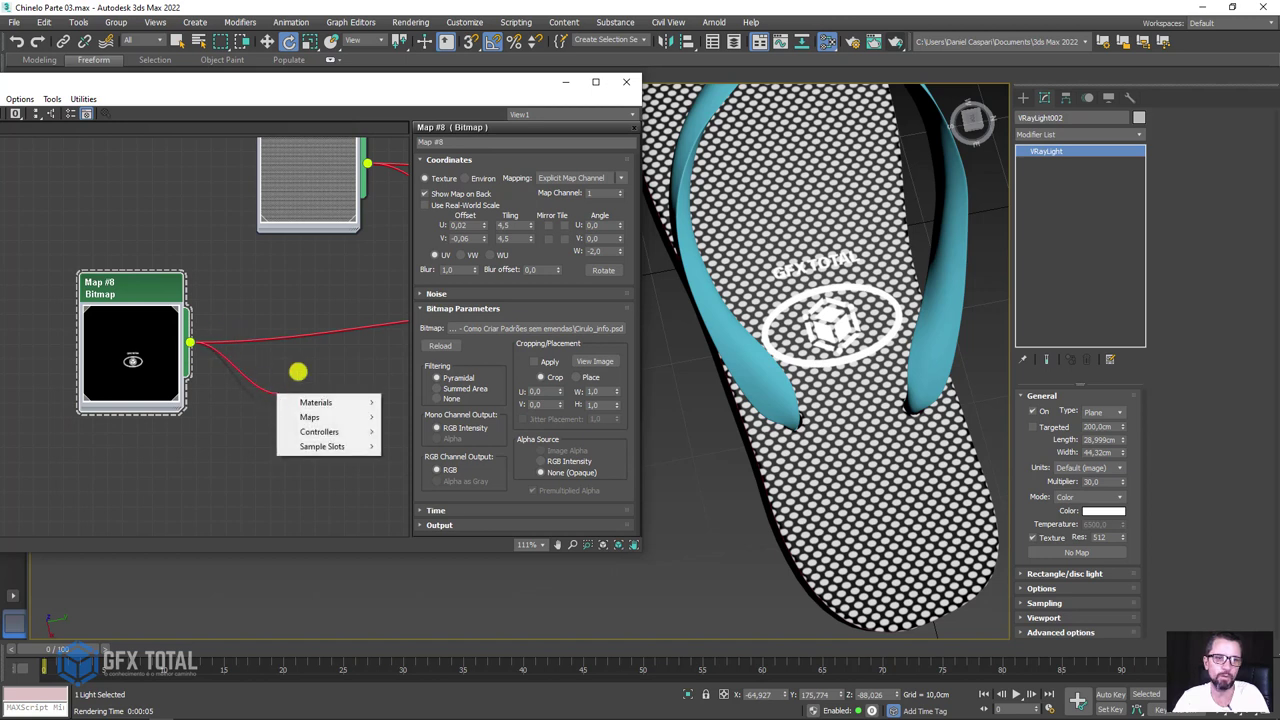
Create a new Composite map node on empty Slate canvas.
click(226, 434)
scroll(226, 434, down, 1)
middle_drag(226, 434, 251, 294)
right_click(222, 291)
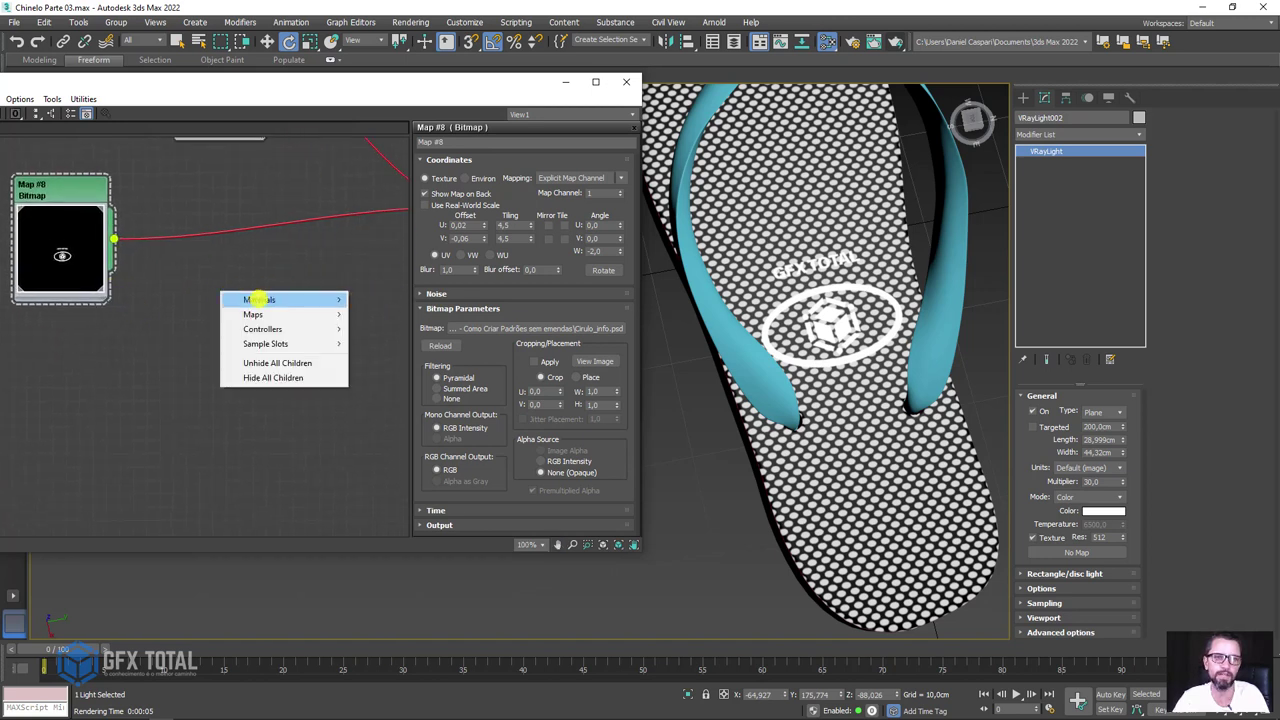
mouse_move(253, 314)
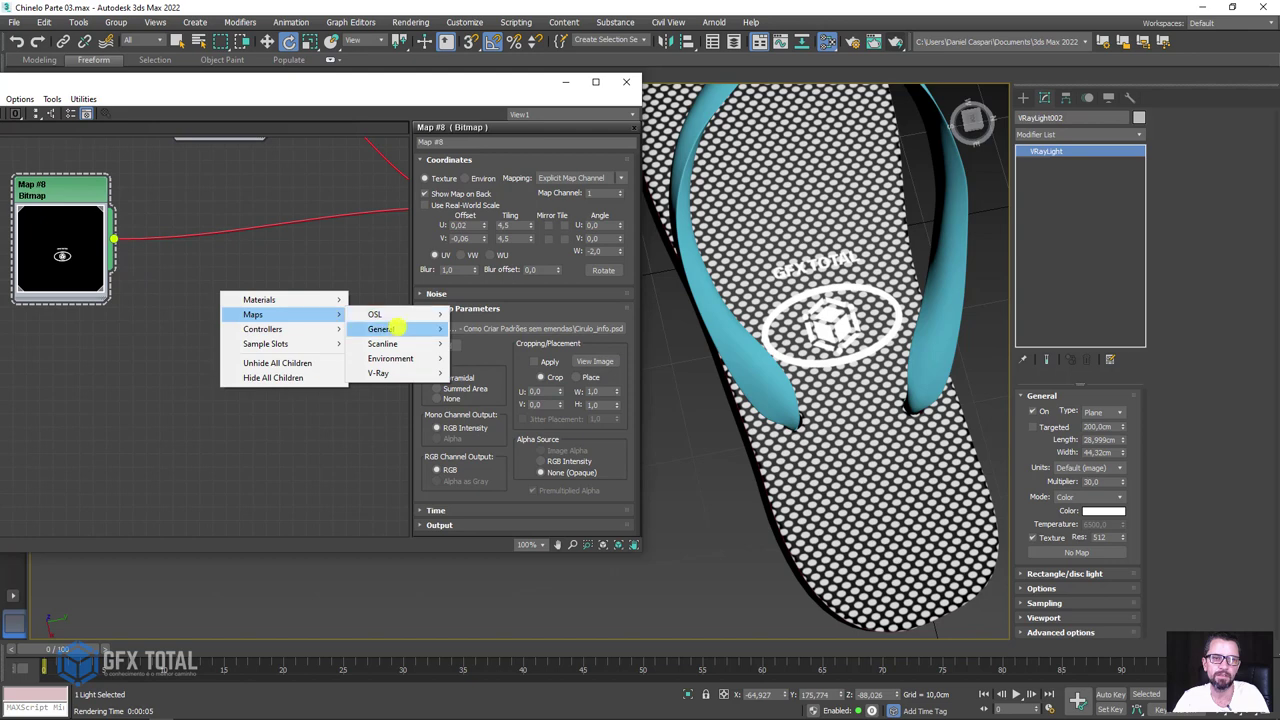
mouse_move(381, 329)
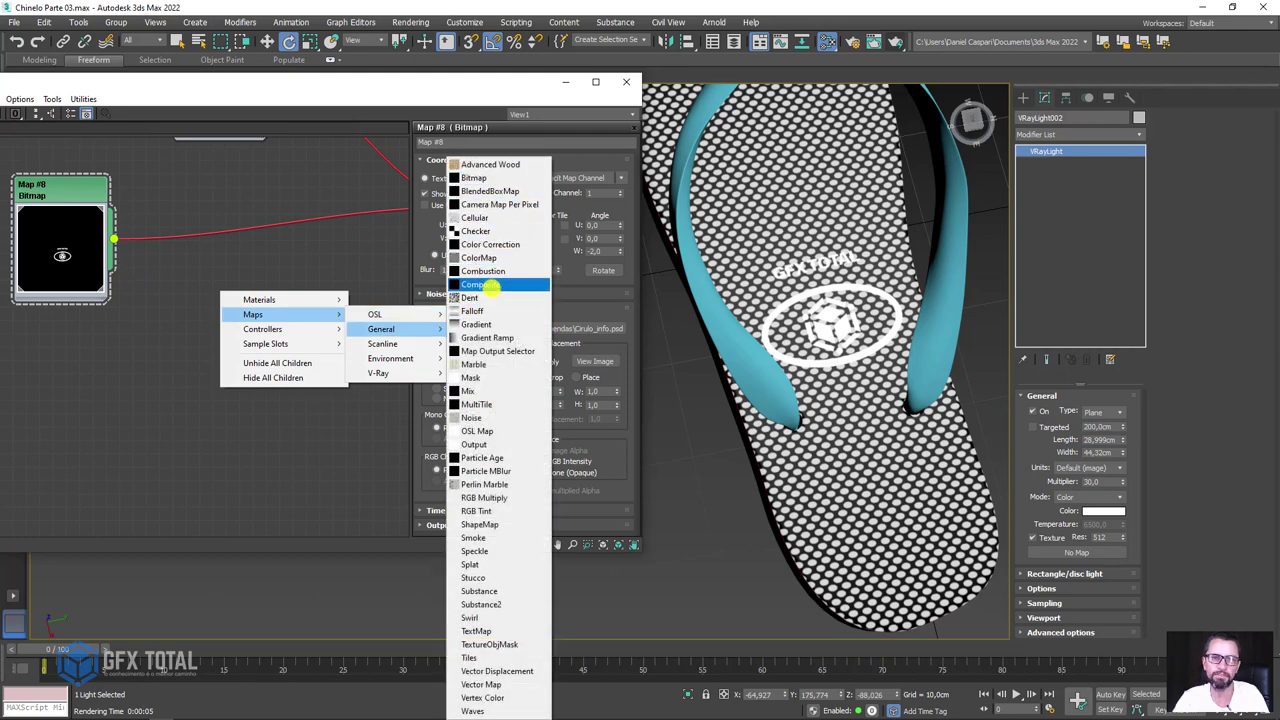
click(493, 286)
drag(226, 300, 266, 300)
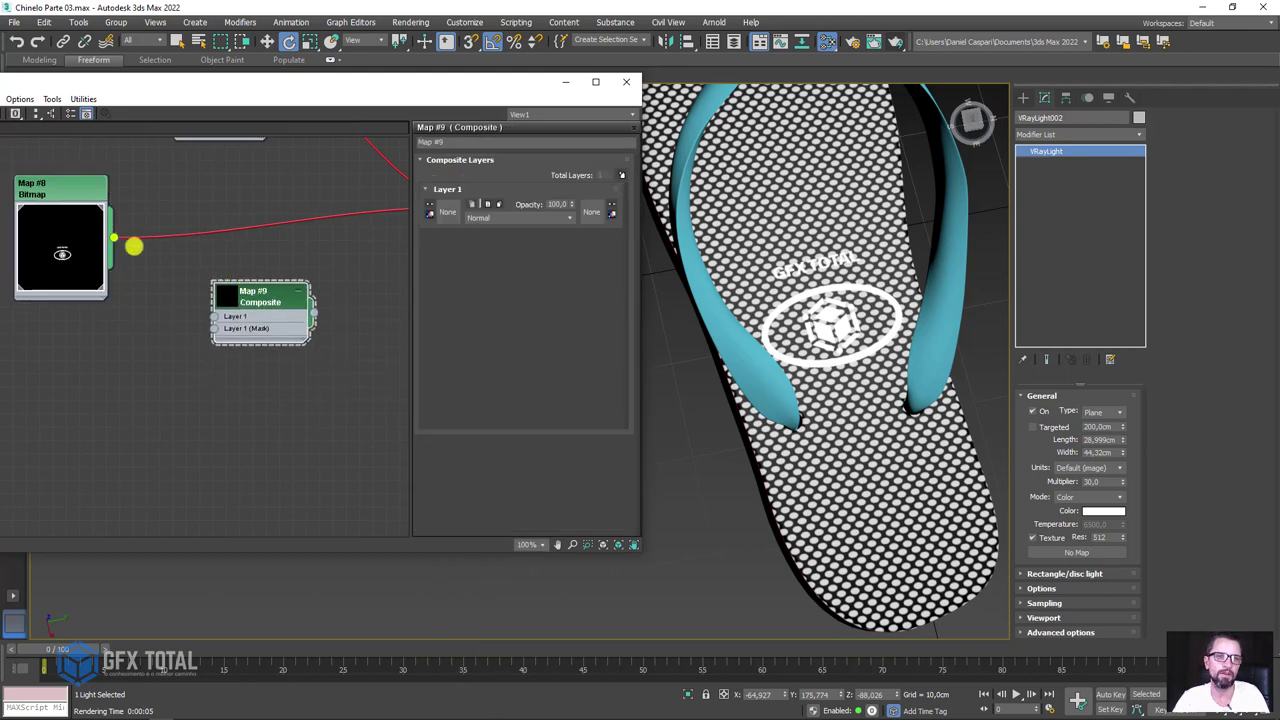
Wire Map #8 into Composite Layer 1, the Composite into Map #7's SourceB, and open the PSD folder.
drag(117, 238, 212, 310)
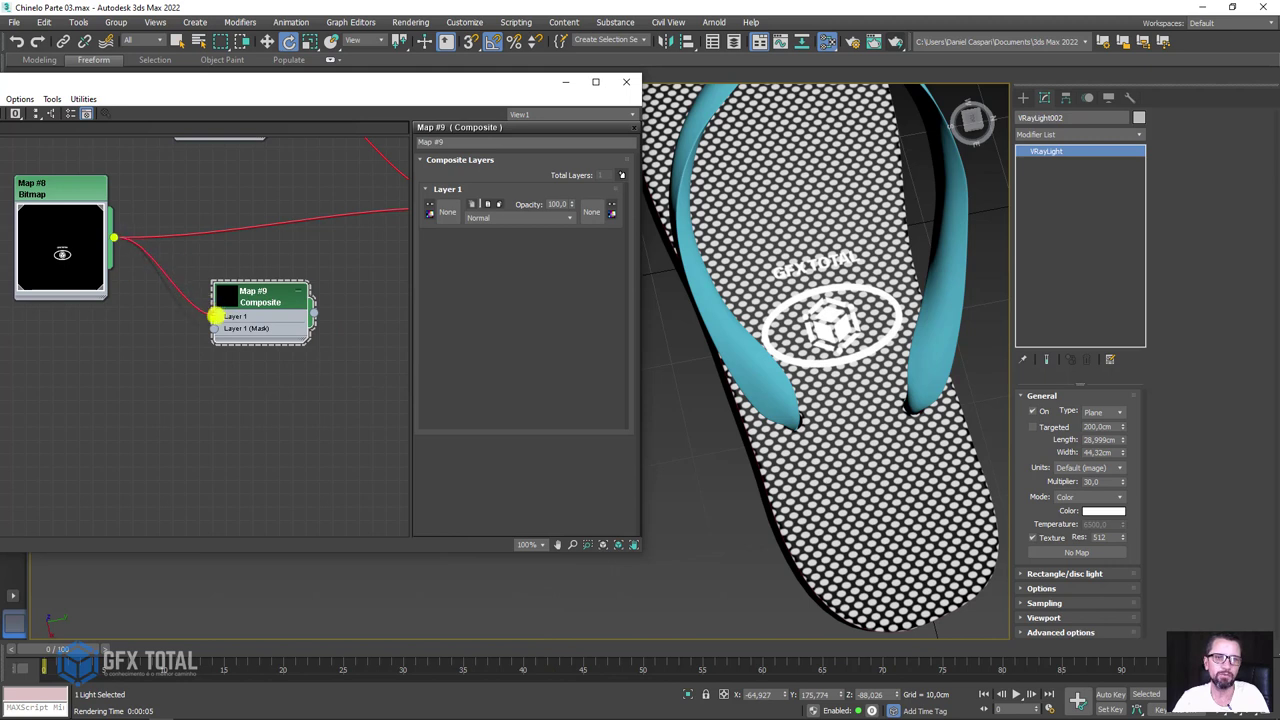
middle_drag(330, 302, 216, 392)
drag(203, 400, 343, 292)
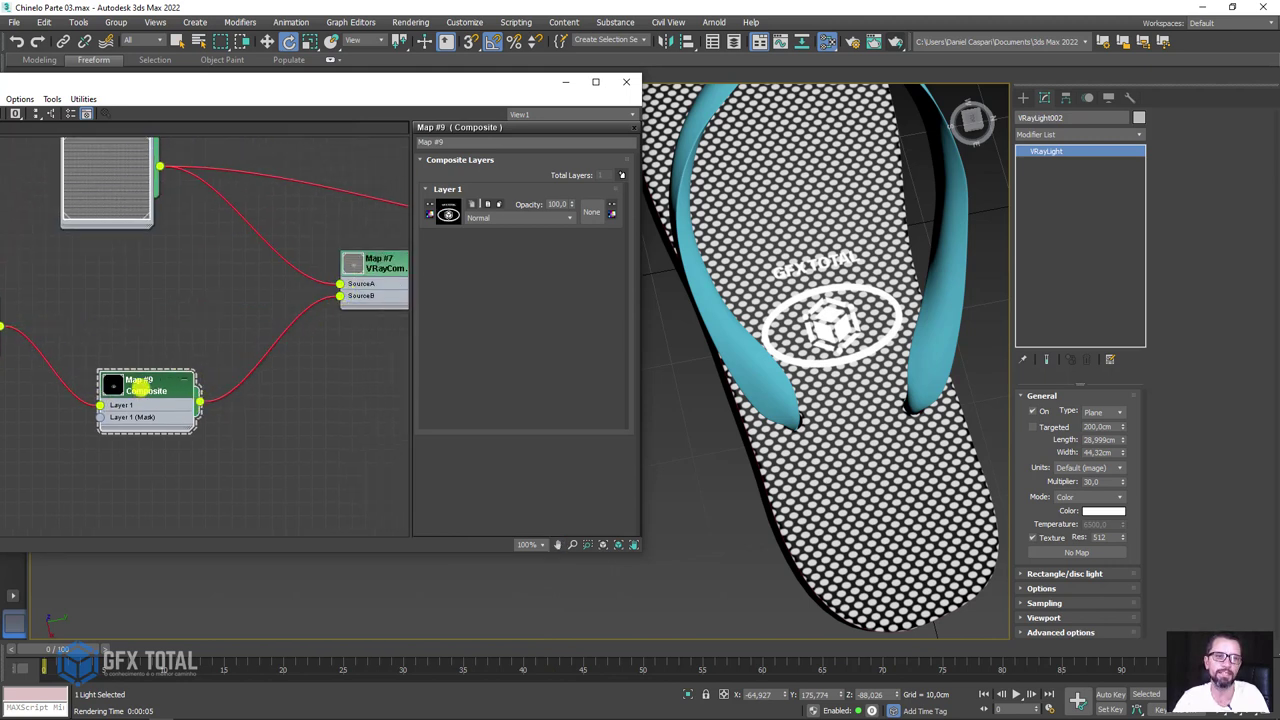
mouse_move(131, 303)
middle_down()
mouse_move(114, 391)
mouse_move(214, 431)
middle_up()
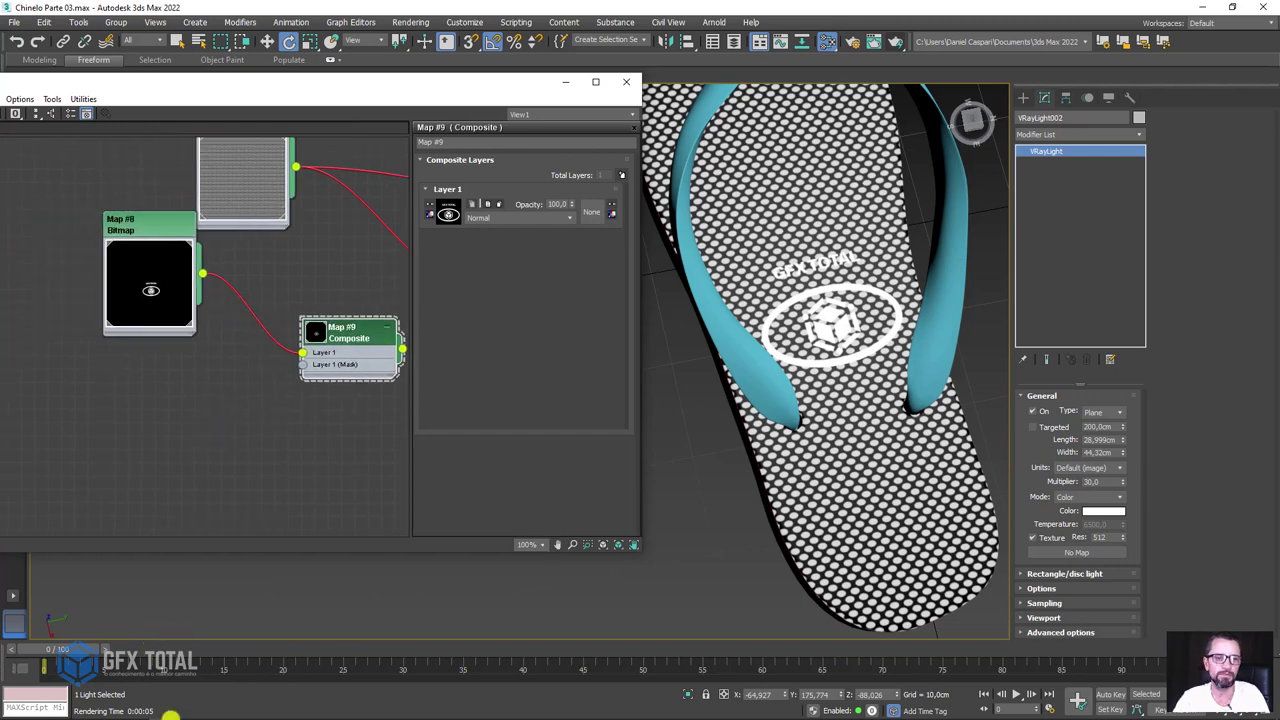
mouse_move(208, 710)
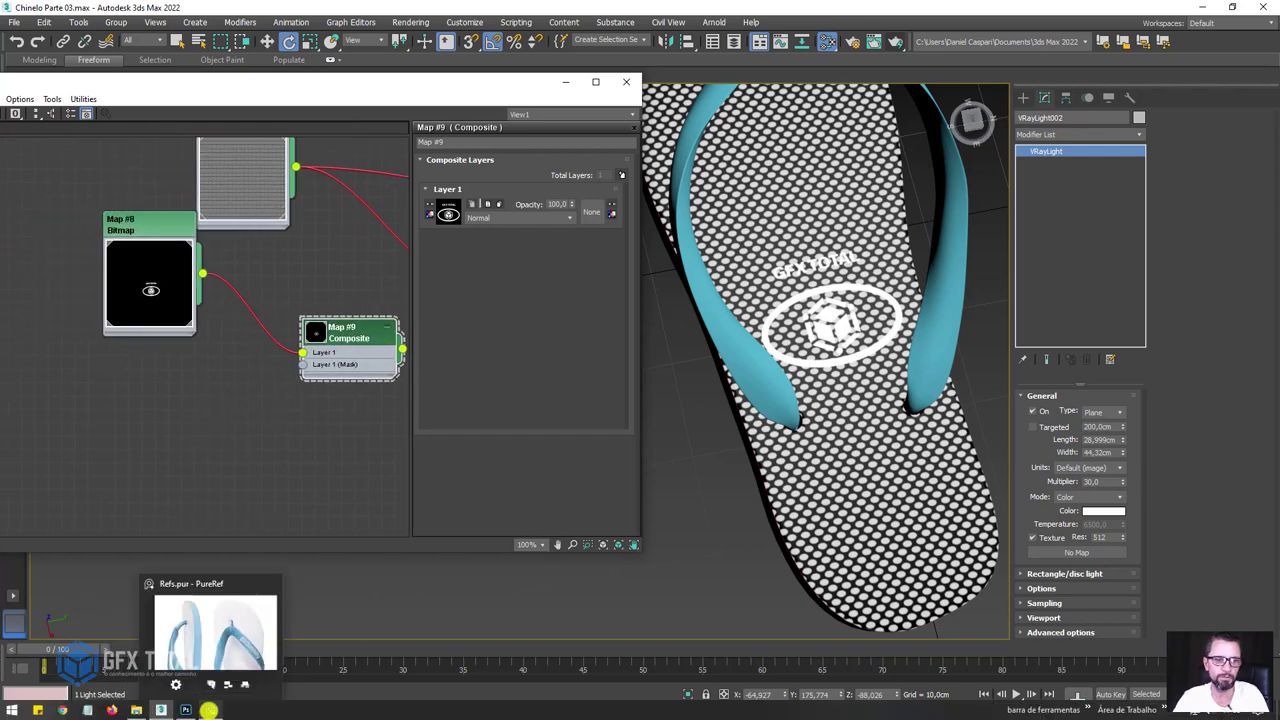
click(136, 710)
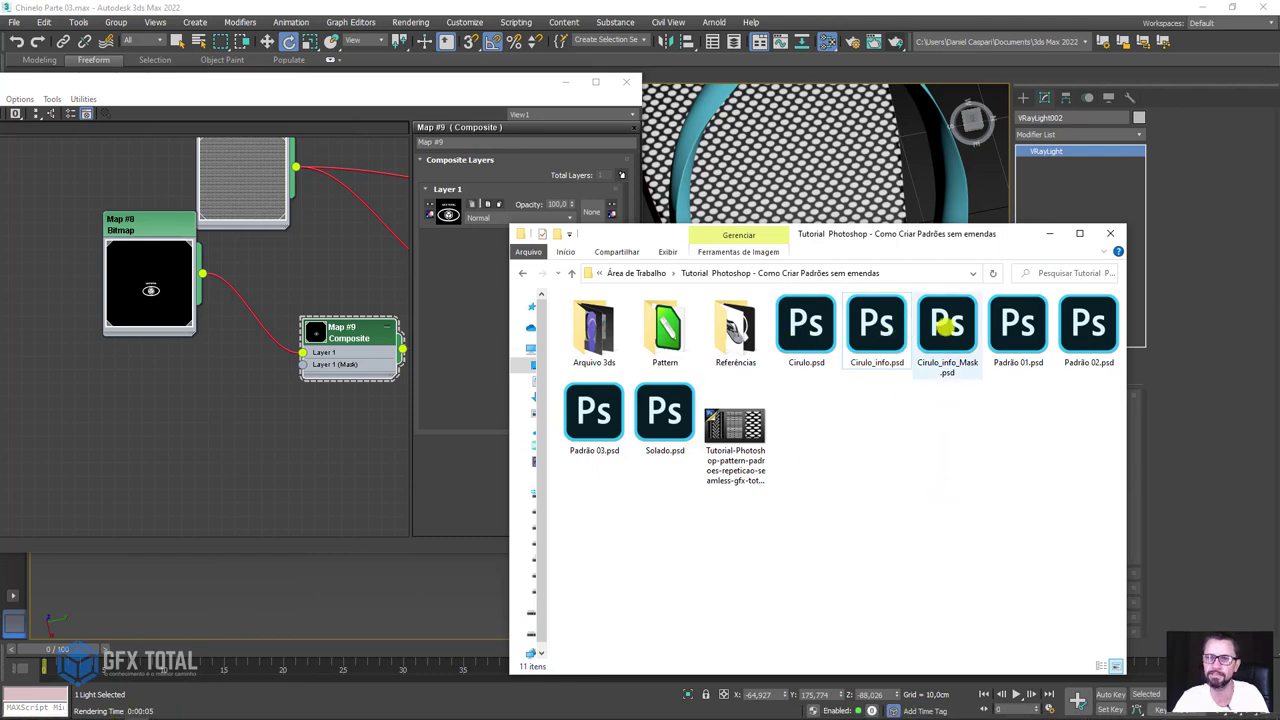
Bring Cirulo_info_Mask.psd in as bitmap Map #10, then delete that node.
click(946, 326)
drag(157, 409, 157, 412)
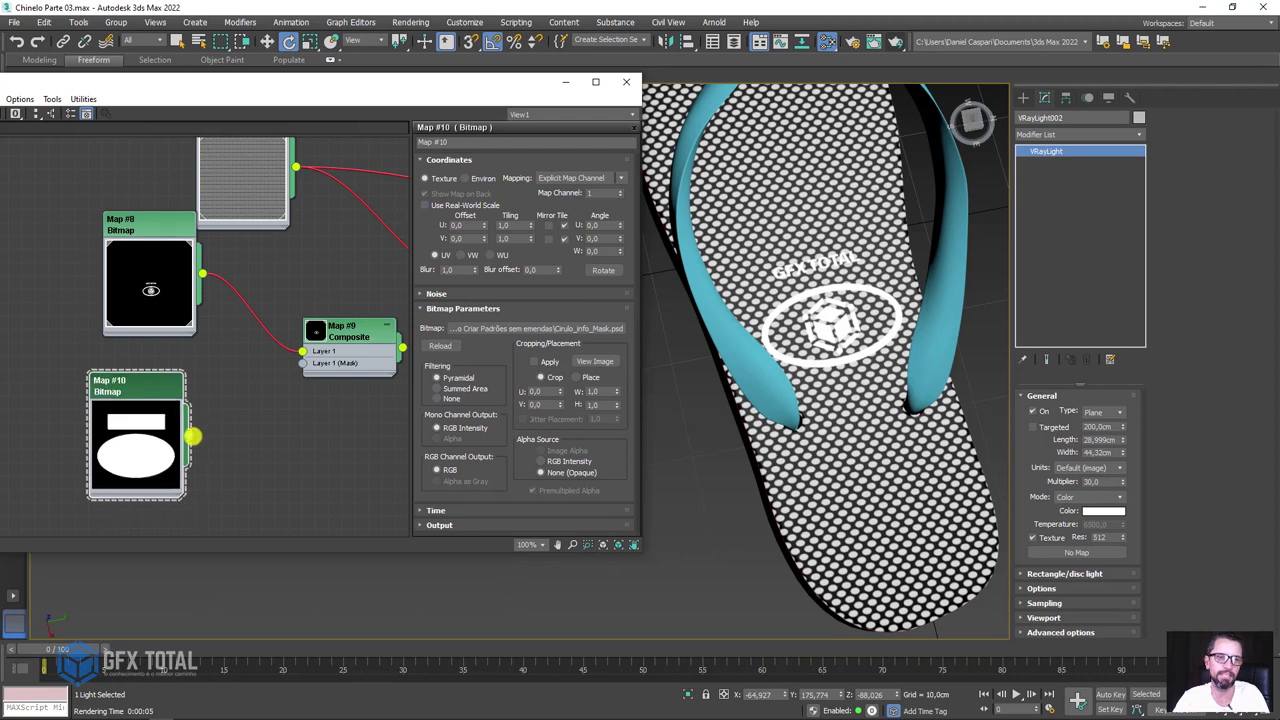
mouse_move(229, 431)
mouse_down()
mouse_move(296, 364)
mouse_move(263, 423)
mouse_move(303, 363)
mouse_move(282, 421)
mouse_up()
click(262, 399)
mouse_move(138, 376)
mouse_down()
mouse_move(178, 405)
mouse_move(243, 395)
mouse_up()
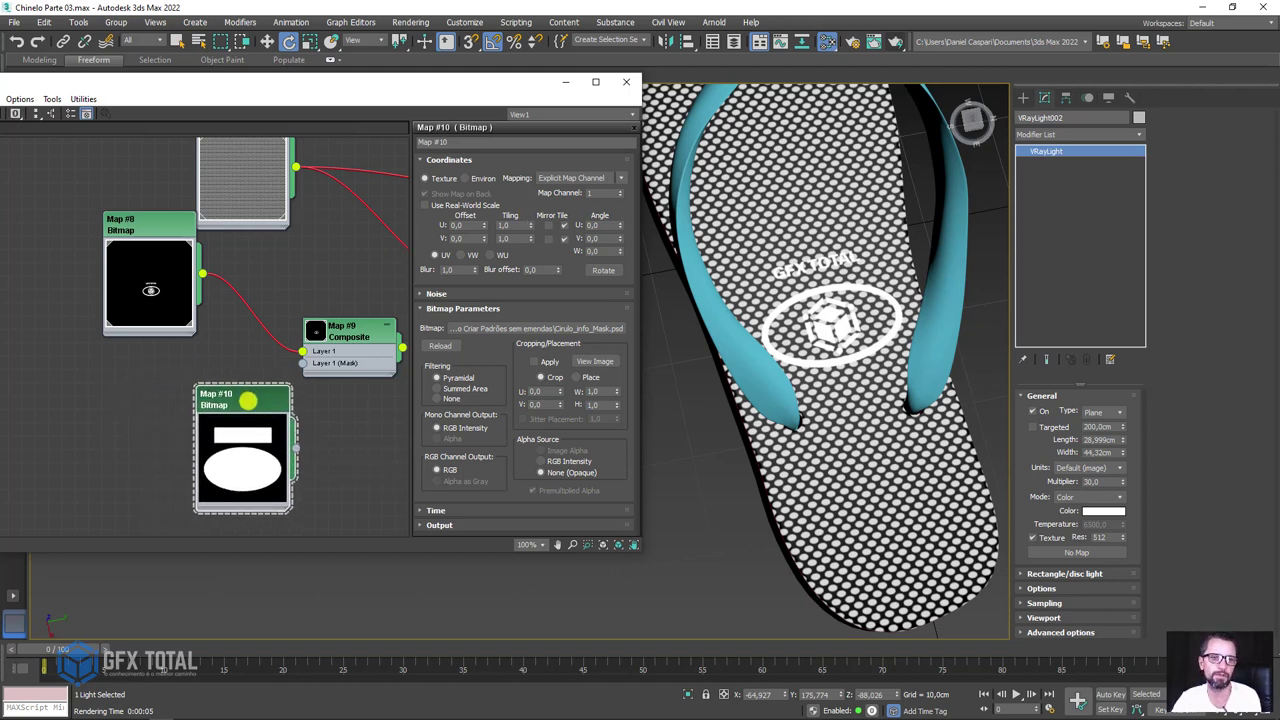
key(Delete)
Copy Map #8 as Map #11 and load Cirulo_info_Mask.psd into it with collapsed layers.
mouse_move(131, 223)
shift+mouse_down()
mouse_move(149, 340)
mouse_move(143, 429)
shift+mouse_up()
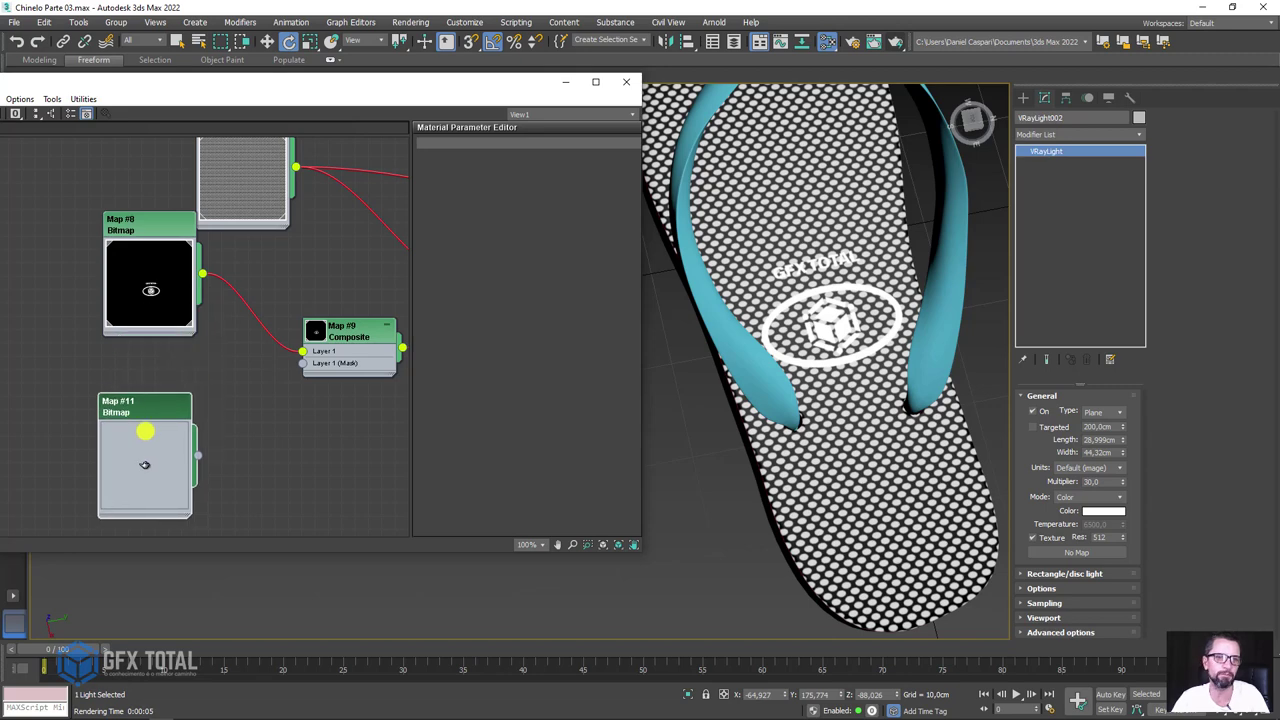
double_click(143, 429)
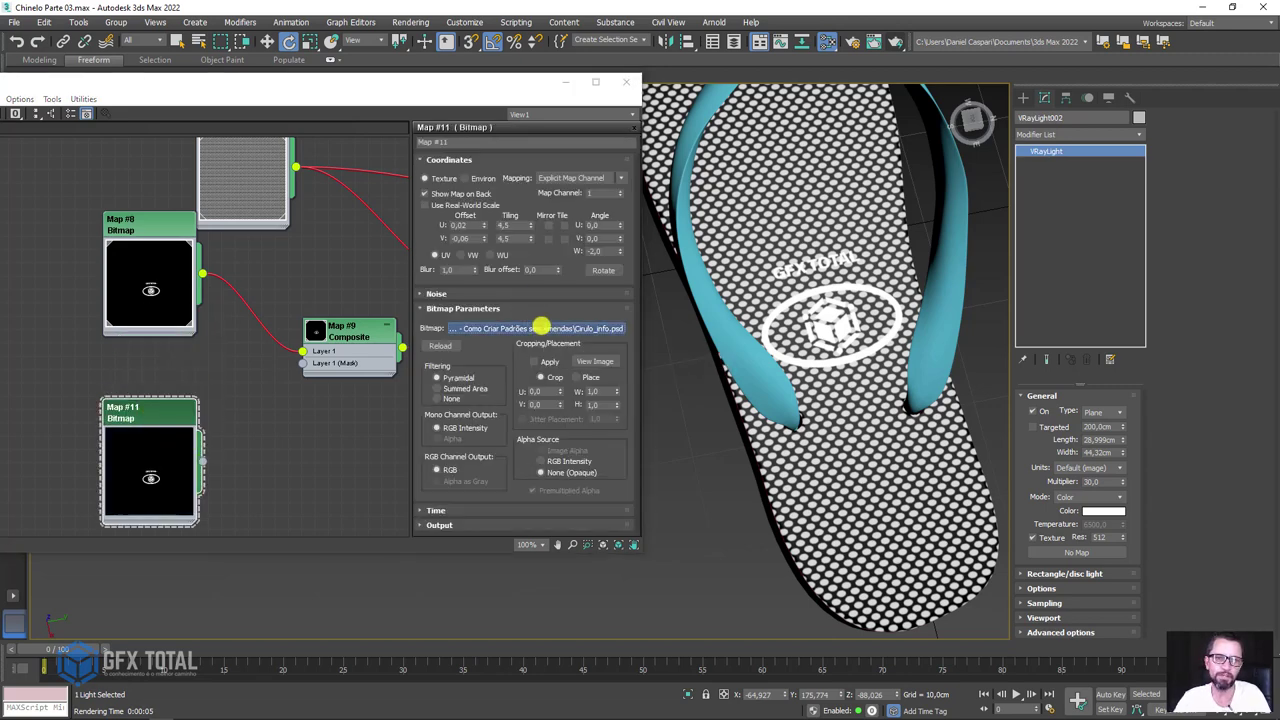
click(540, 327)
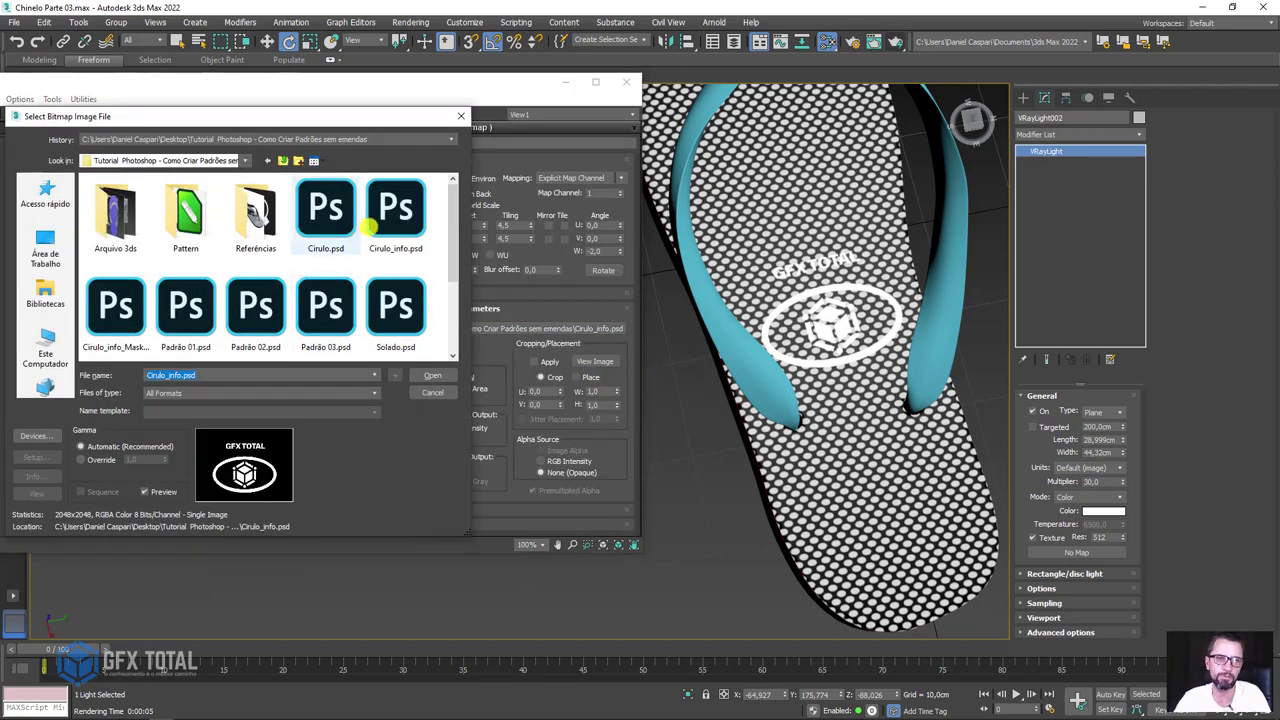
click(390, 220)
click(140, 300)
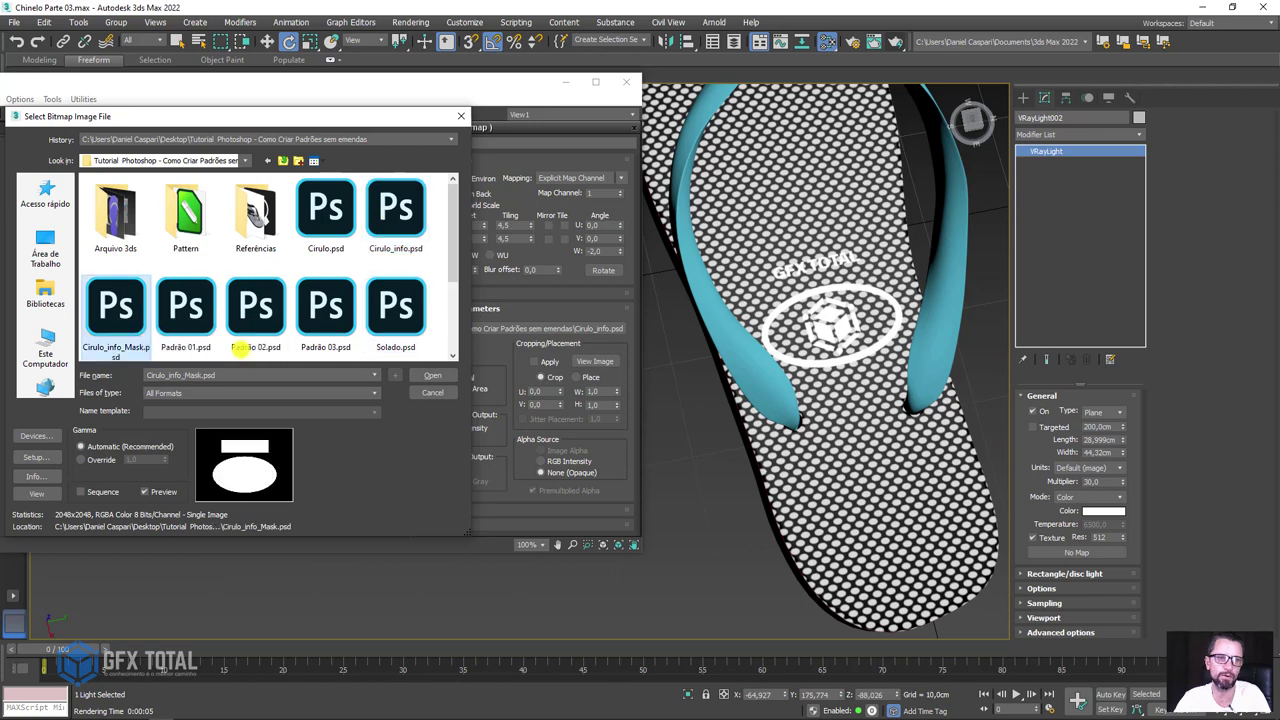
click(432, 375)
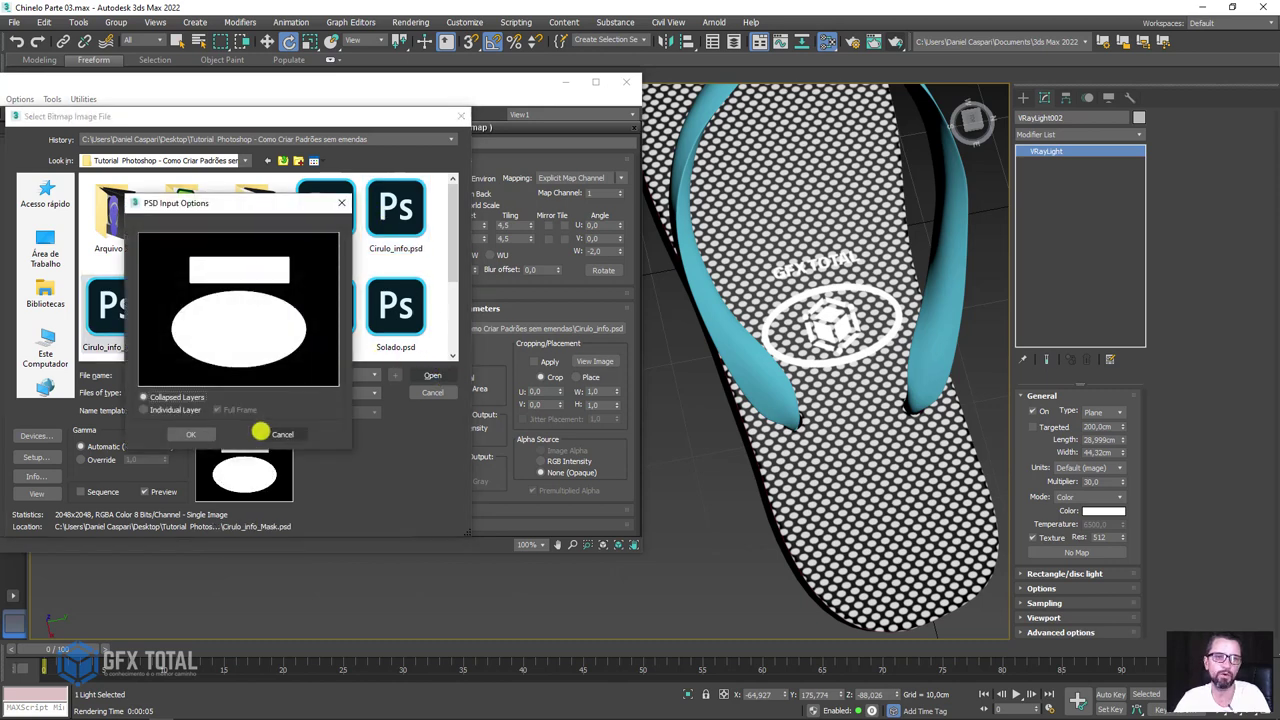
click(196, 434)
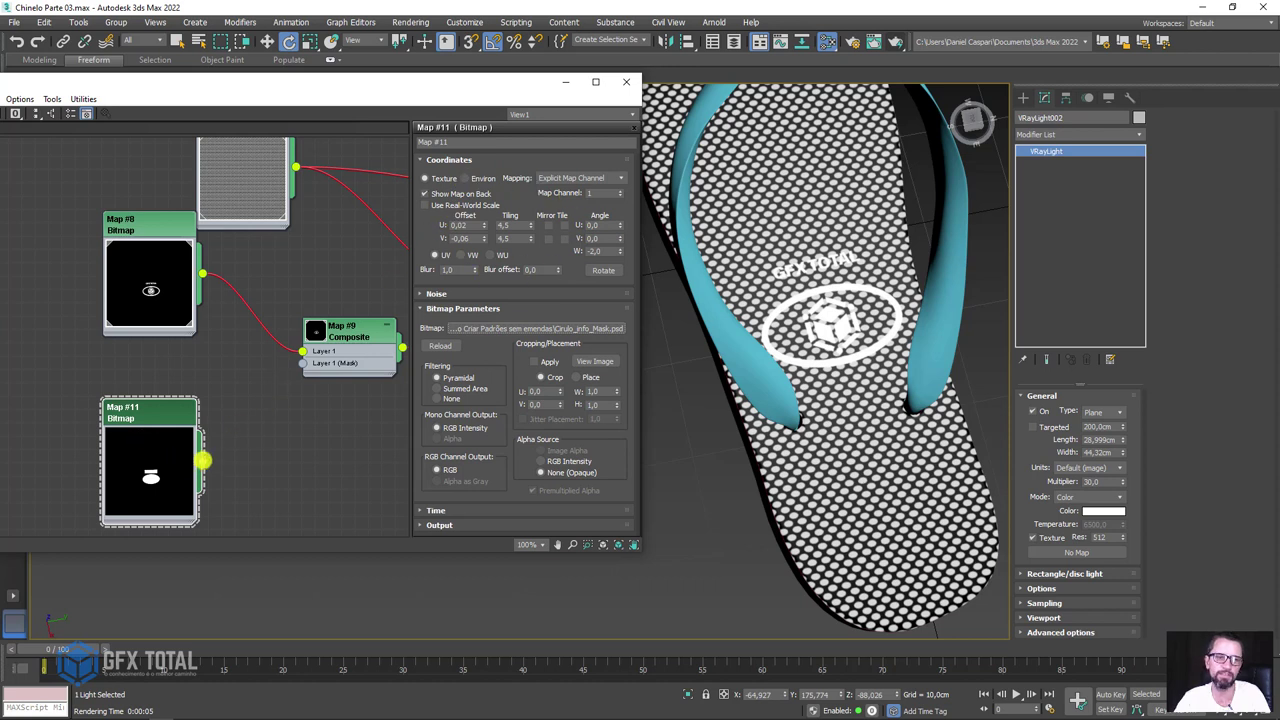
Wire Map #11 into Composite Map #9's Layer 1 mask input.
drag(203, 461, 302, 367)
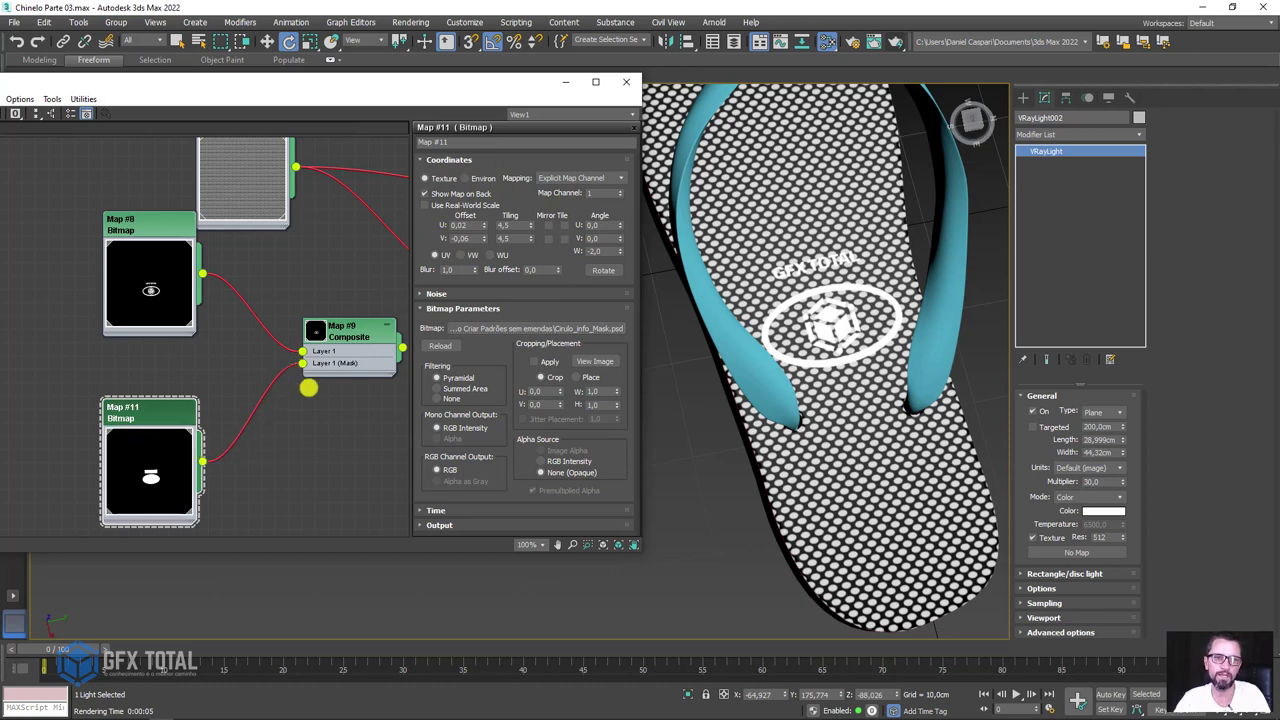
mouse_move(350, 324)
middle_down()
mouse_move(234, 334)
mouse_move(300, 294)
middle_up()
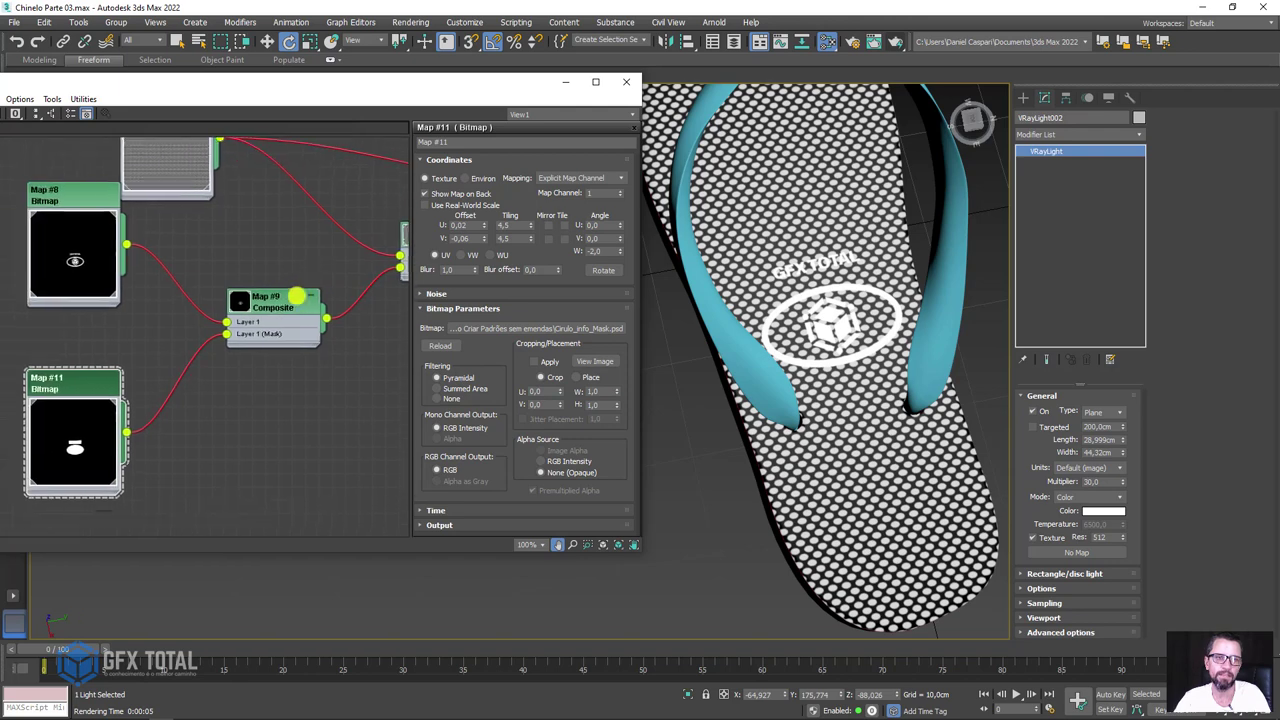
alt+middle_drag(782, 345, 762, 377)
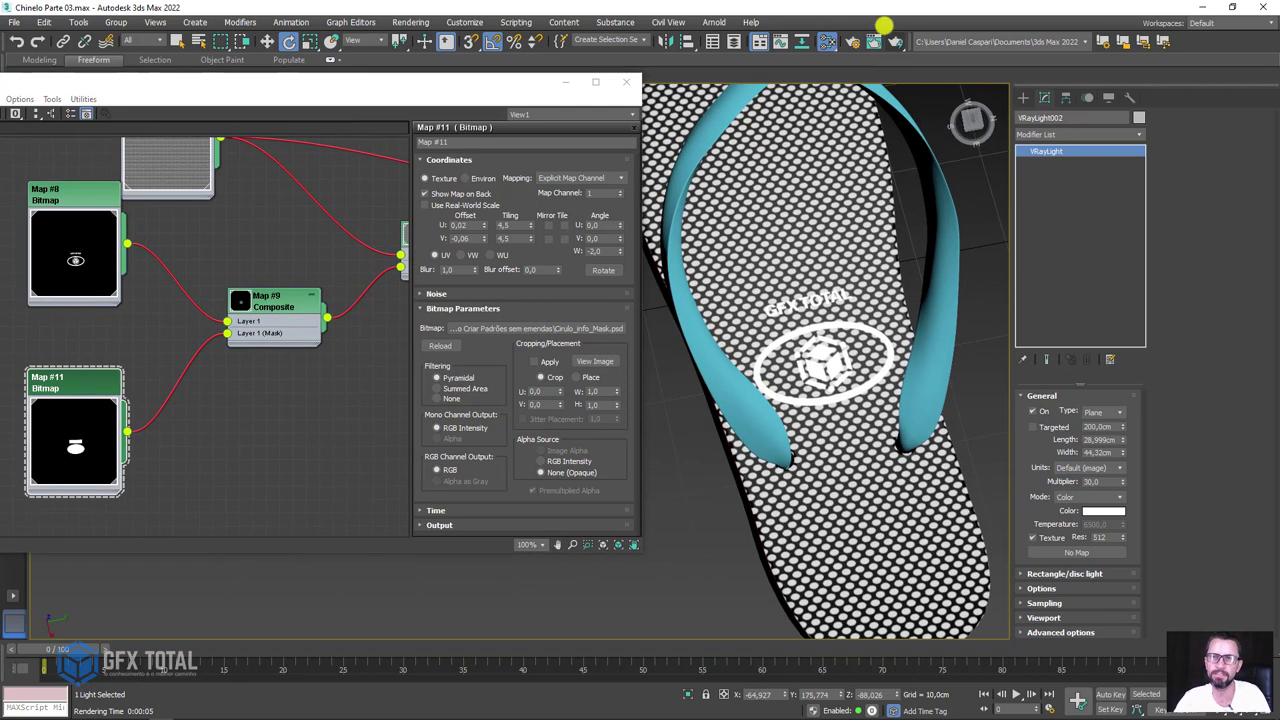
Render a test of the masked logo and close the frame buffer.
click(895, 41)
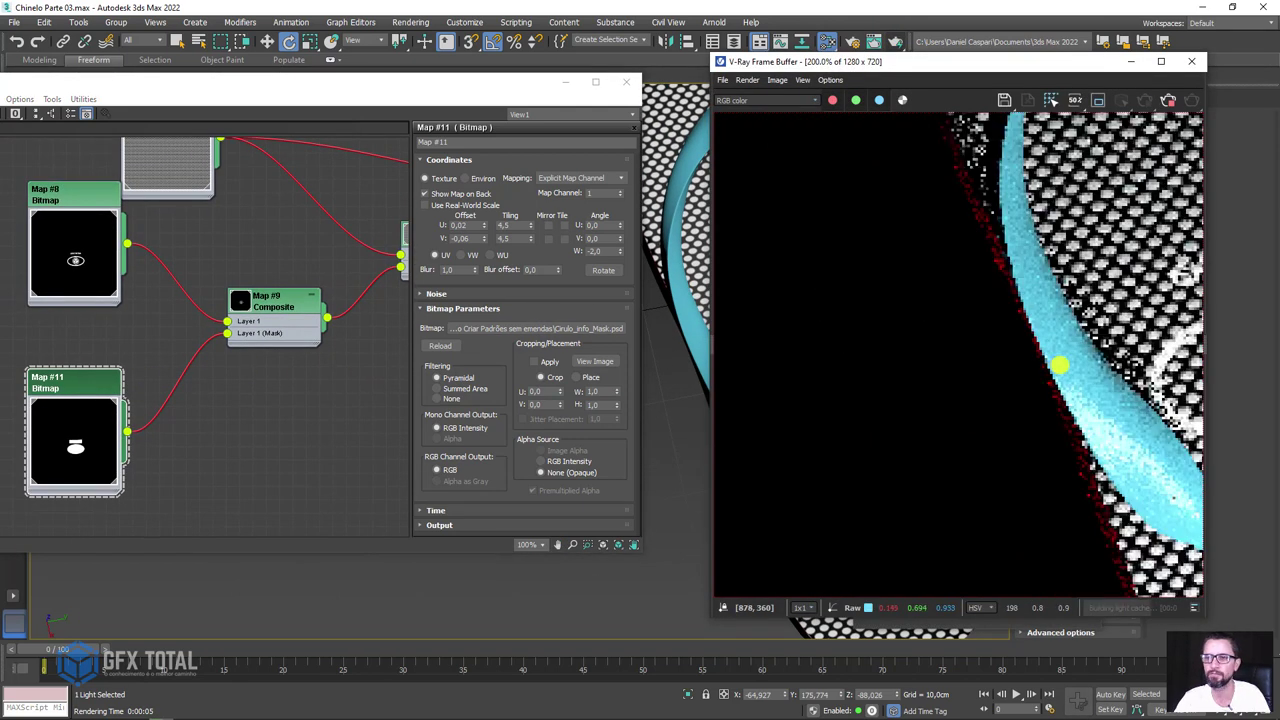
scroll(925, 346, down, 1)
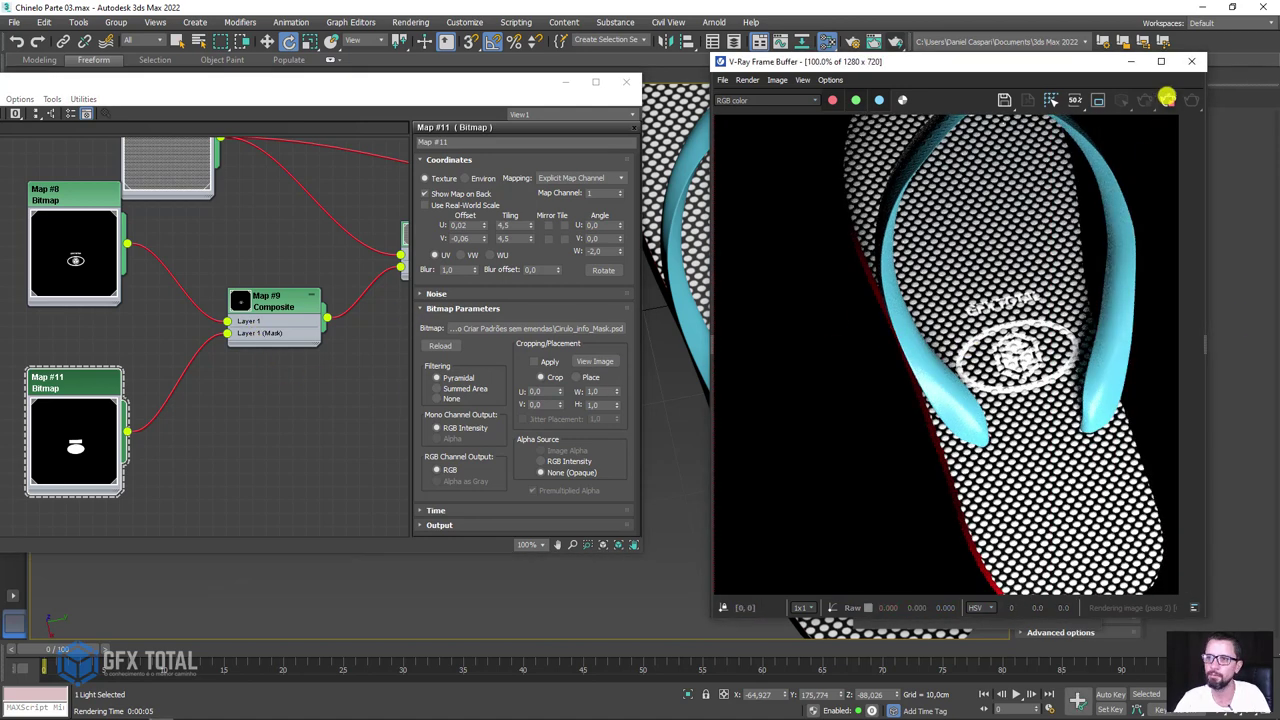
click(1191, 61)
Pull Map #11's wire off the Composite mask socket, leaving only Map #8 on Layer 1.
mouse_move(925, 302)
alt+middle_down()
mouse_move(848, 426)
mouse_move(760, 400)
alt+middle_up()
middle_drag(143, 303, 199, 380)
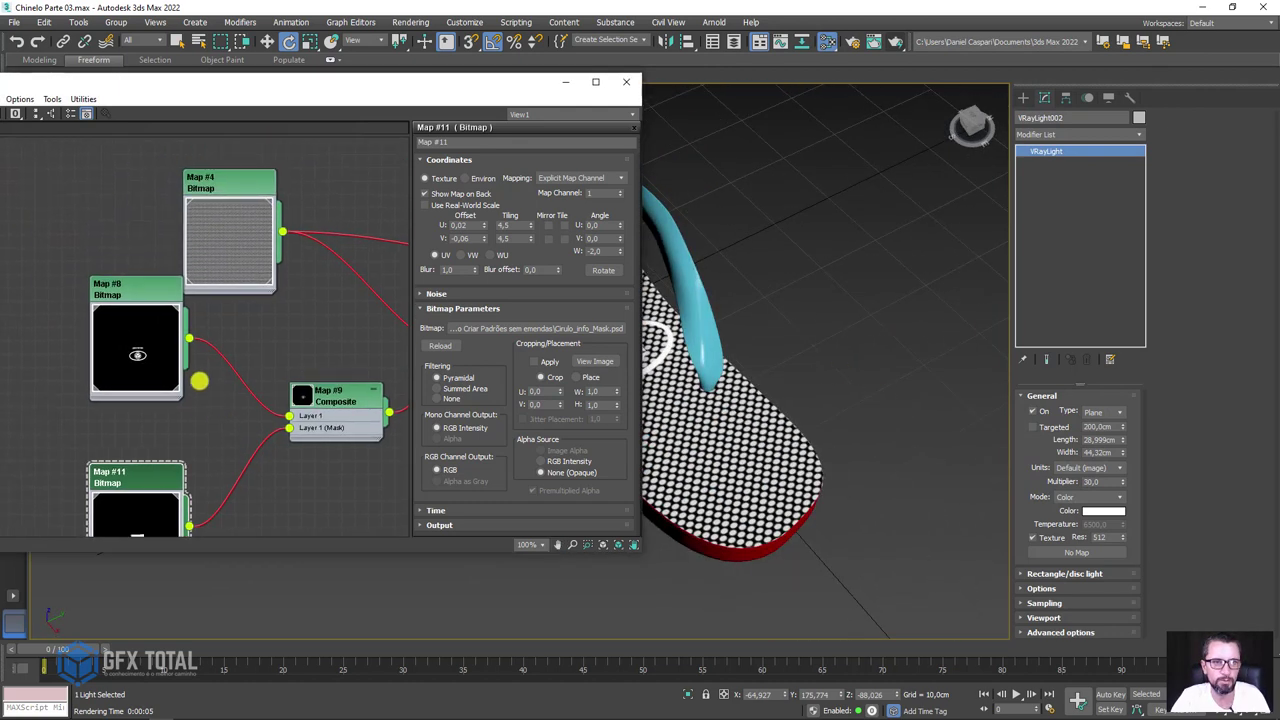
drag(135, 289, 112, 290)
middle_drag(280, 449, 309, 294)
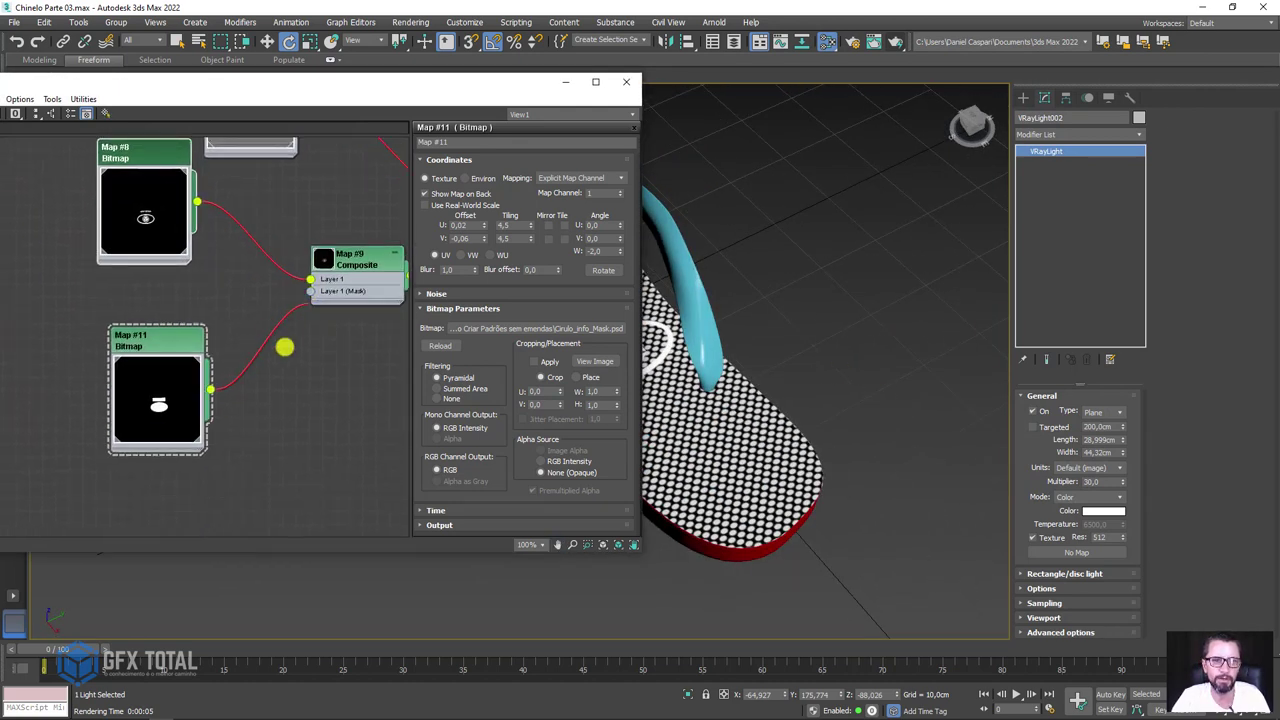
drag(285, 347, 265, 380)
mouse_move(872, 337)
alt+middle_down()
mouse_move(1080, 391)
mouse_move(777, 337)
mouse_move(781, 408)
alt+middle_up()
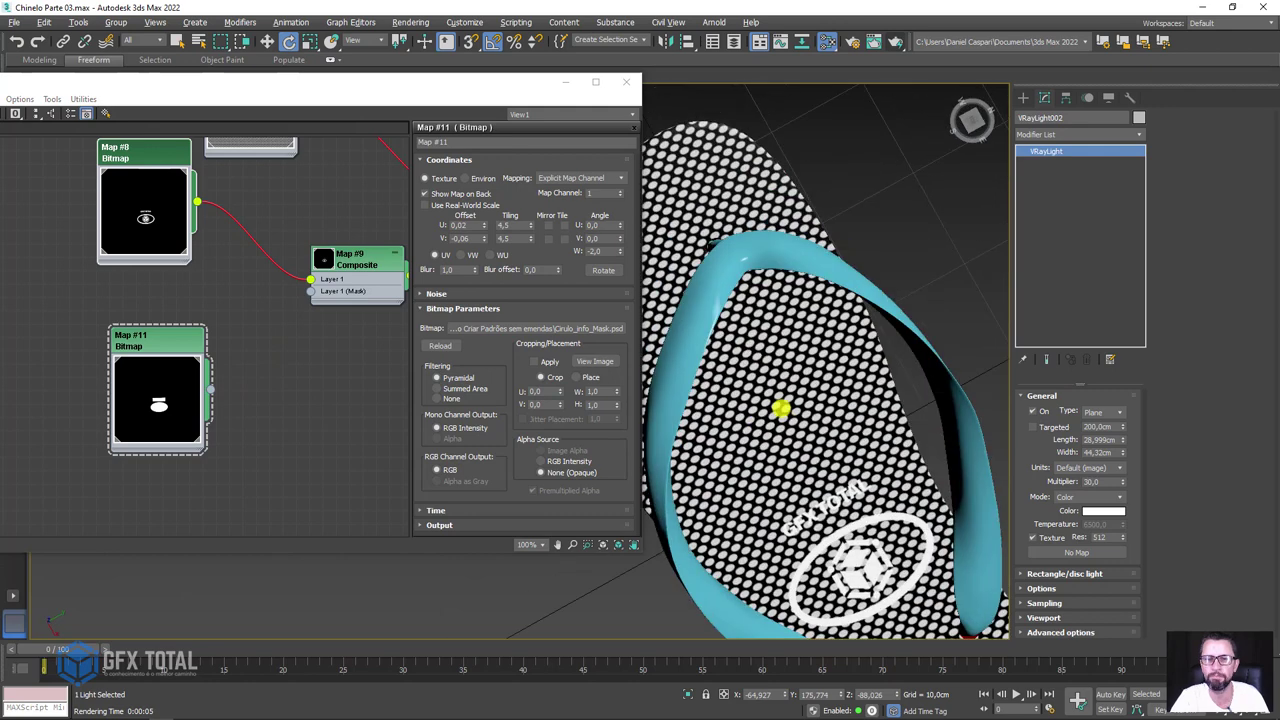
Connect the Map #7 VRayCompTex output to the Parte de cima VRayMtl's Displacement input.
mouse_move(826, 454)
alt+middle_down()
mouse_move(771, 360)
mouse_move(777, 337)
mouse_move(731, 390)
alt+middle_up()
mouse_move(311, 267)
middle_down()
mouse_move(277, 277)
mouse_move(220, 414)
middle_up()
scroll(74, 280, down, 1)
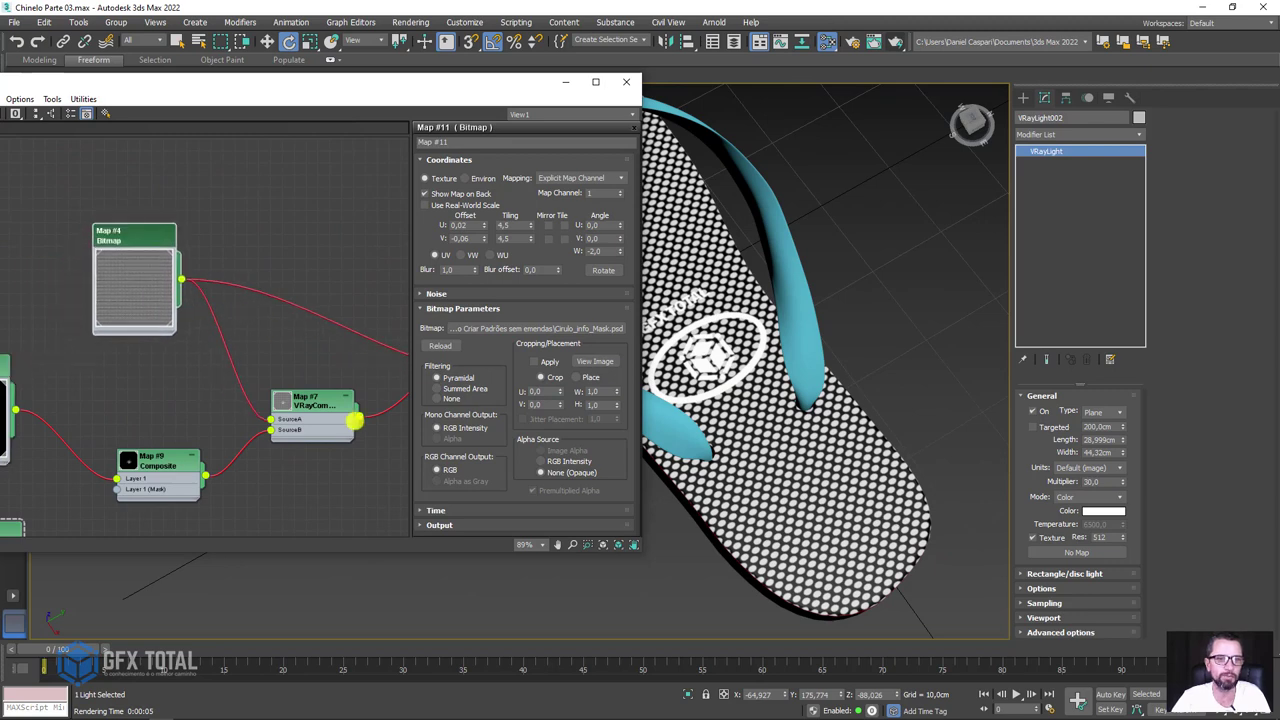
scroll(327, 465, up, 2)
scroll(327, 465, up, 2)
scroll(275, 299, down, 4)
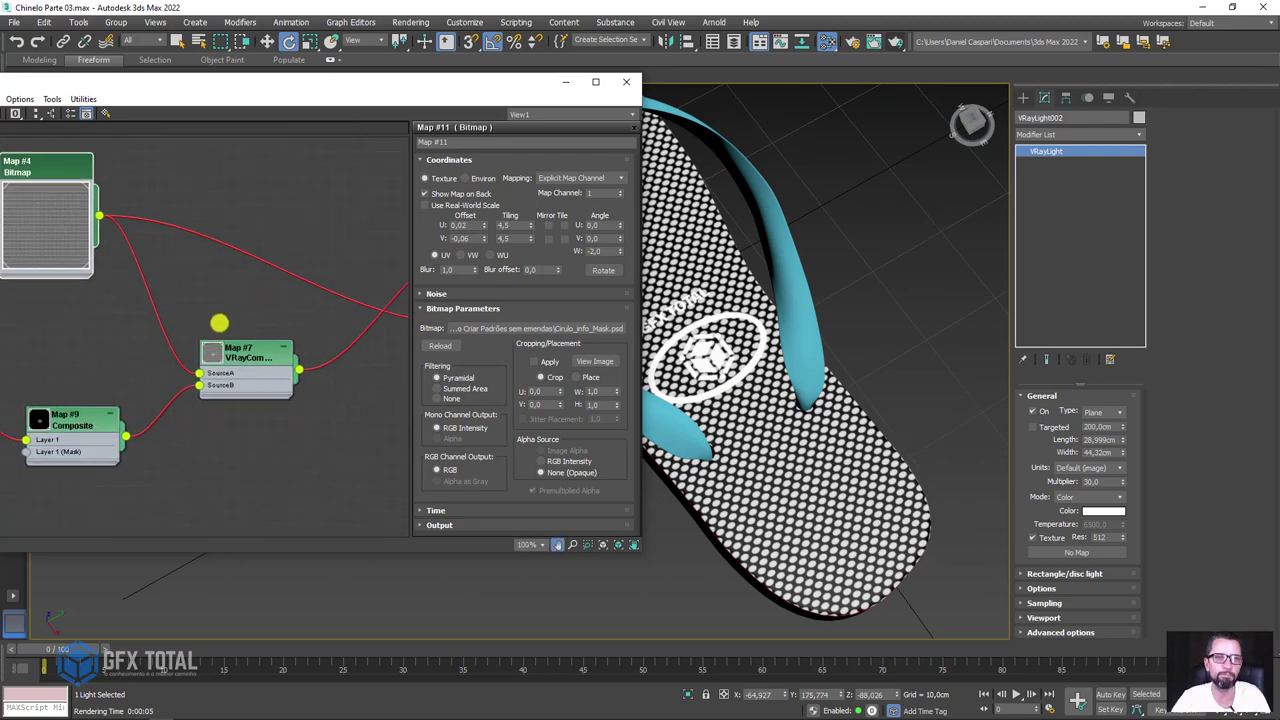
mouse_move(40, 185)
mouse_down()
mouse_move(120, 180)
mouse_move(68, 182)
mouse_up()
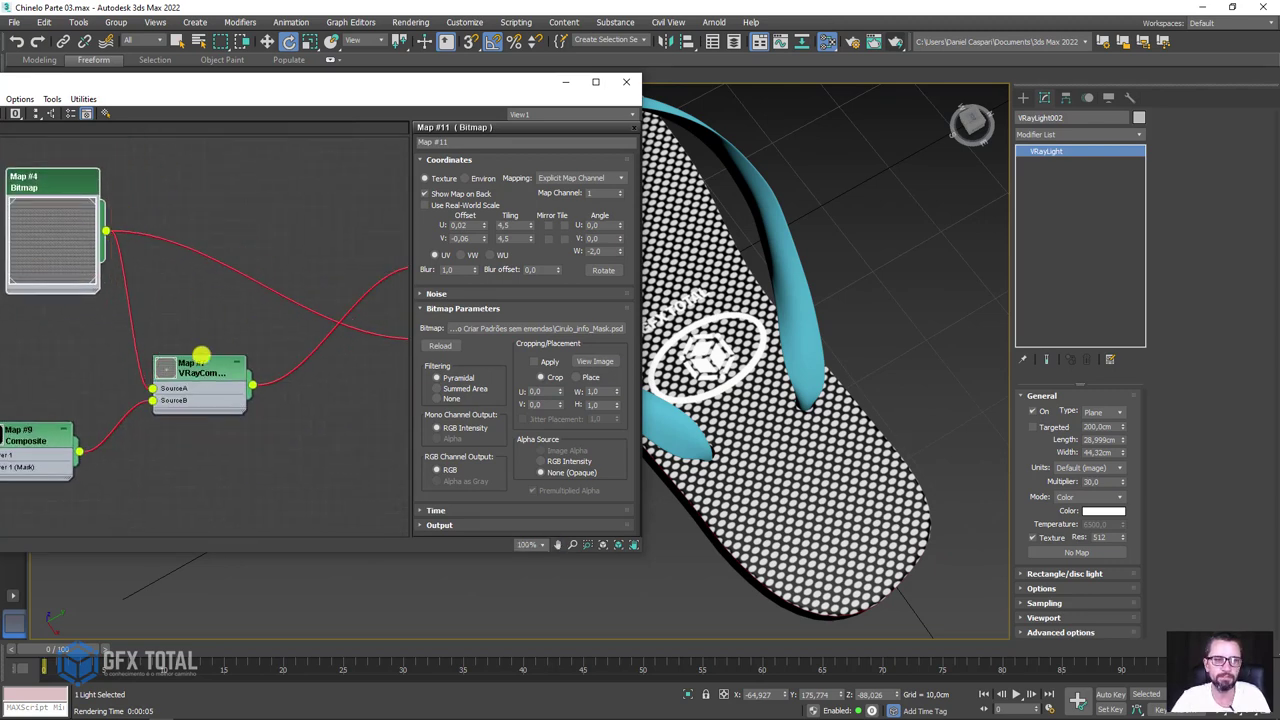
mouse_move(246, 360)
middle_down()
mouse_move(277, 363)
mouse_move(300, 270)
middle_up()
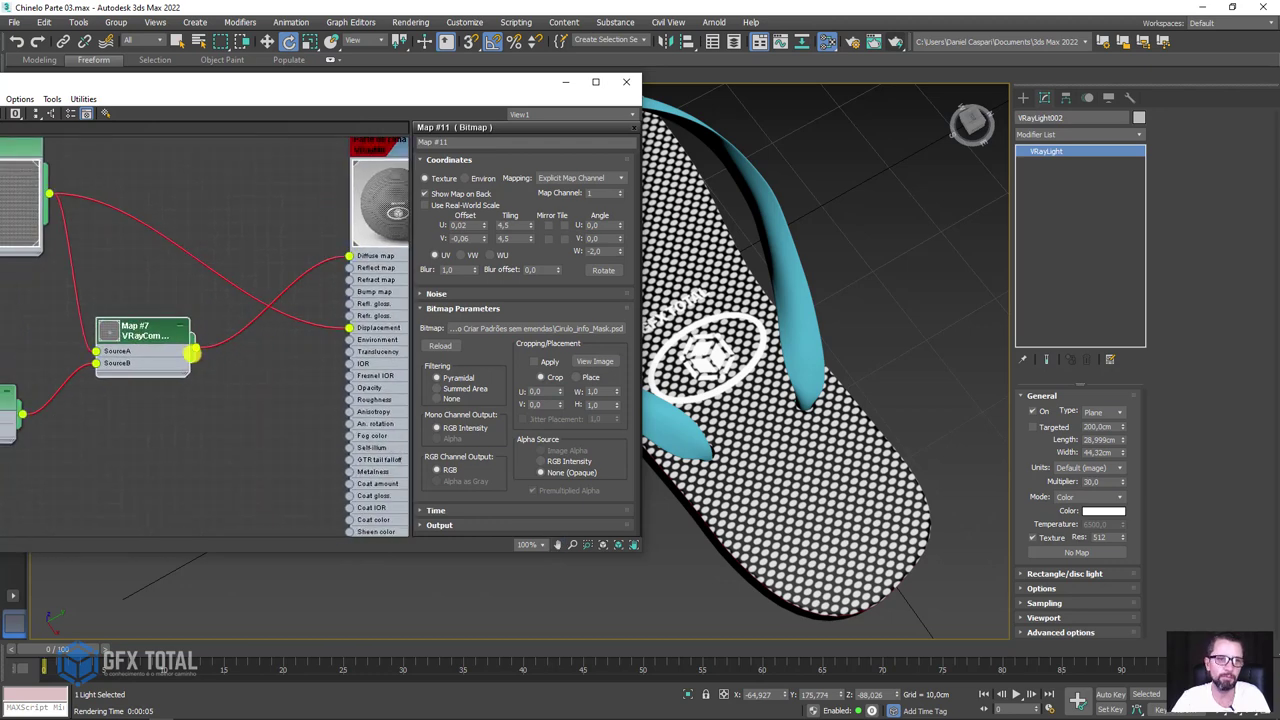
mouse_move(195, 347)
mouse_down()
mouse_move(343, 335)
mouse_move(351, 262)
mouse_move(243, 271)
mouse_up()
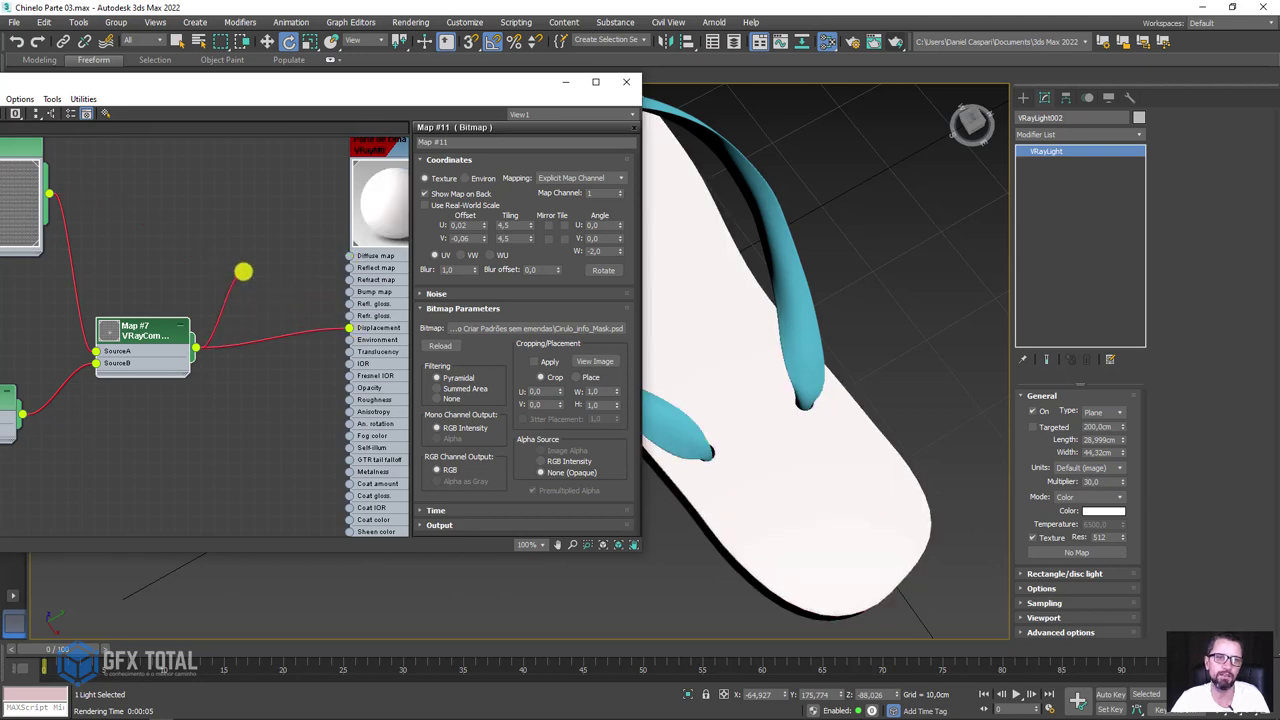
alt+middle_drag(740, 391, 749, 434)
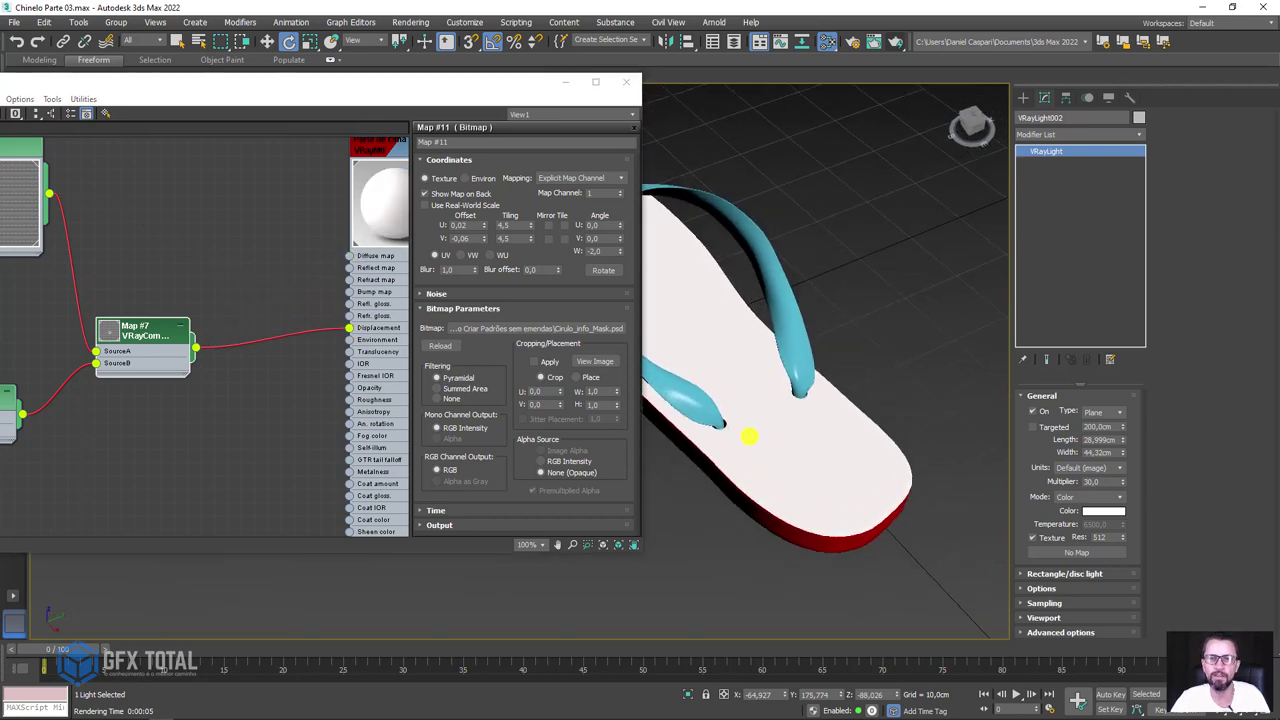
scroll(738, 360, up, 3)
alt+middle_drag(738, 360, 770, 300)
Render in V-Ray and stop once the embossed dots and faint oval logo outline show.
click(905, 41)
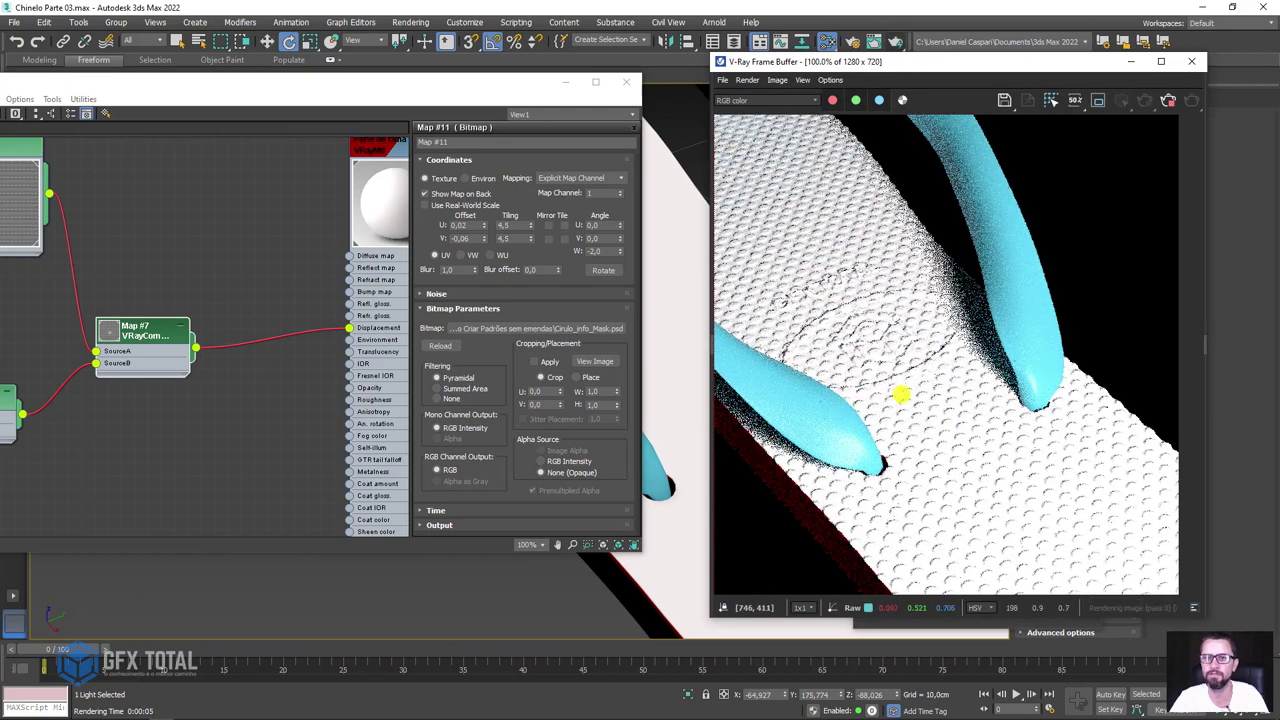
click(1168, 100)
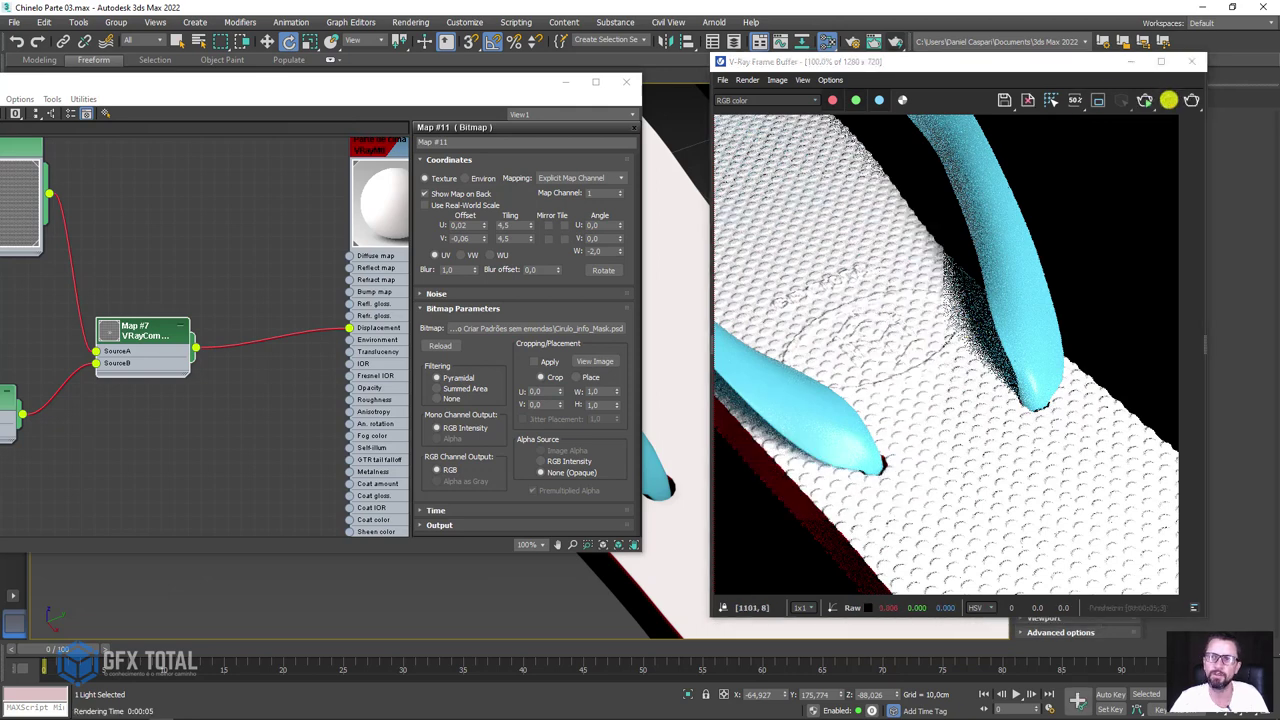
scroll(320, 298, down, 4)
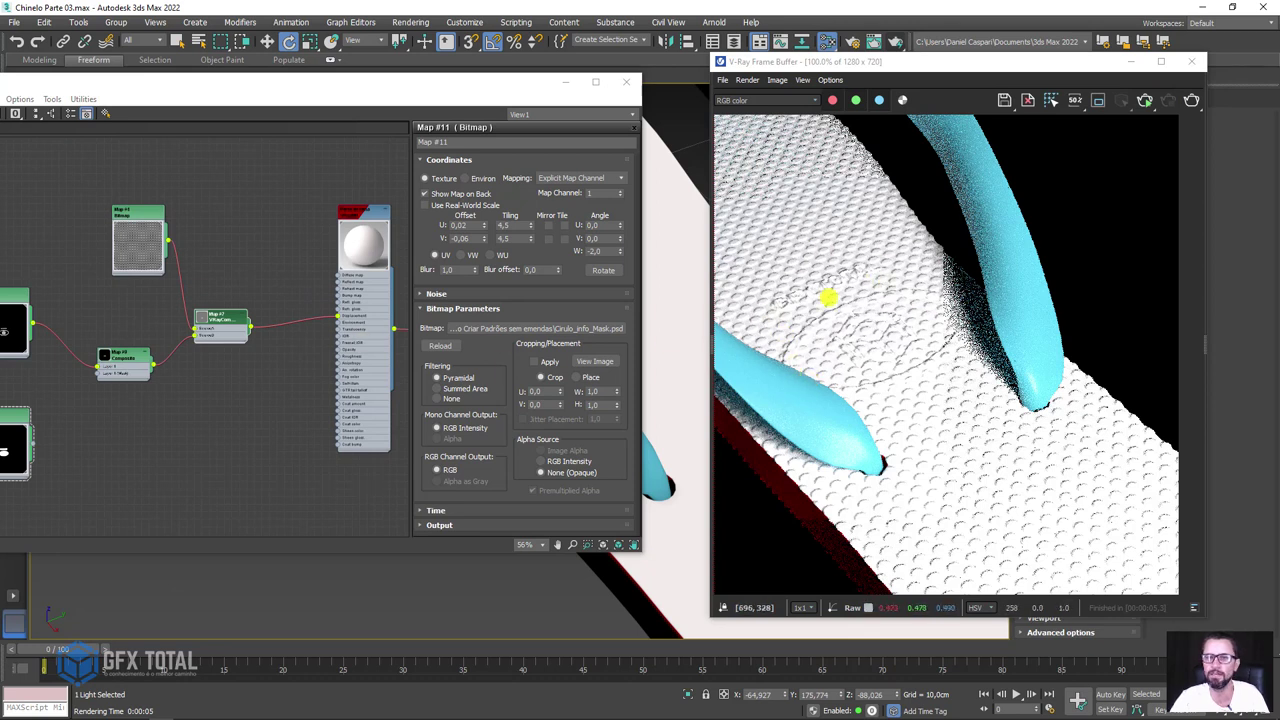
Connect Map #8's logo output into VRayCompTex Source B.
middle_drag(148, 329, 258, 345)
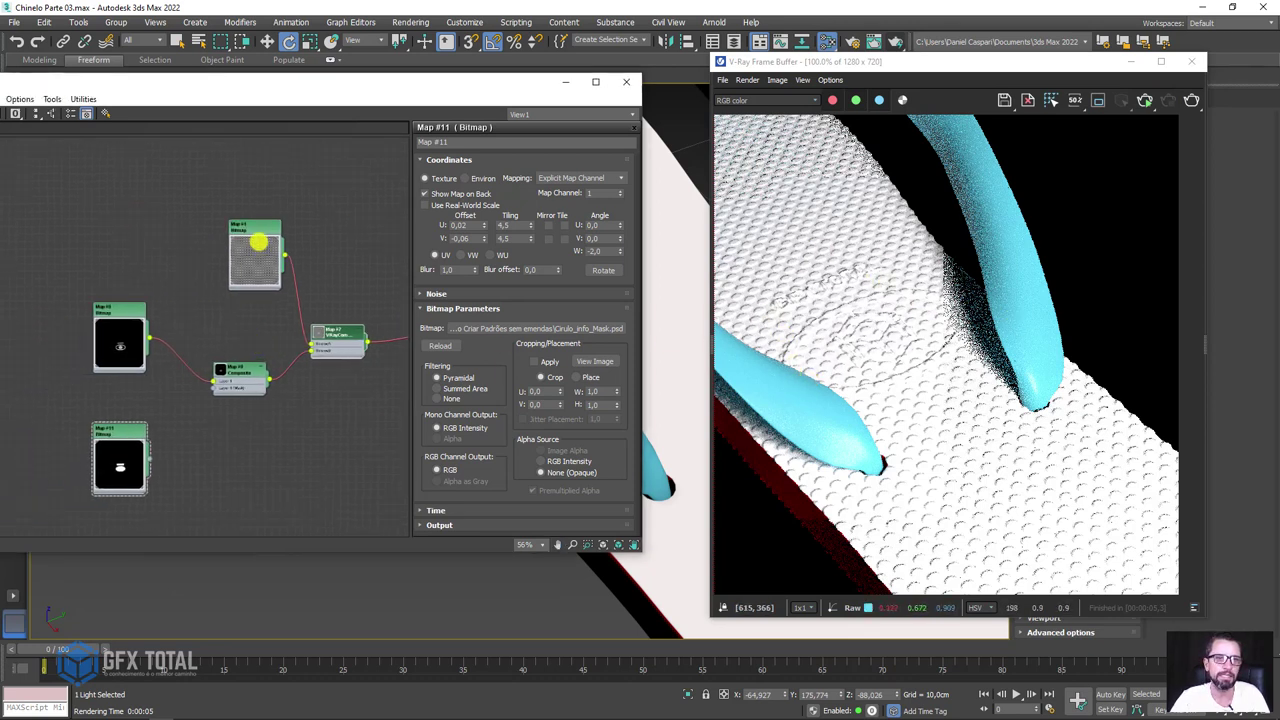
middle_drag(258, 242, 160, 170)
scroll(160, 175, up, 5)
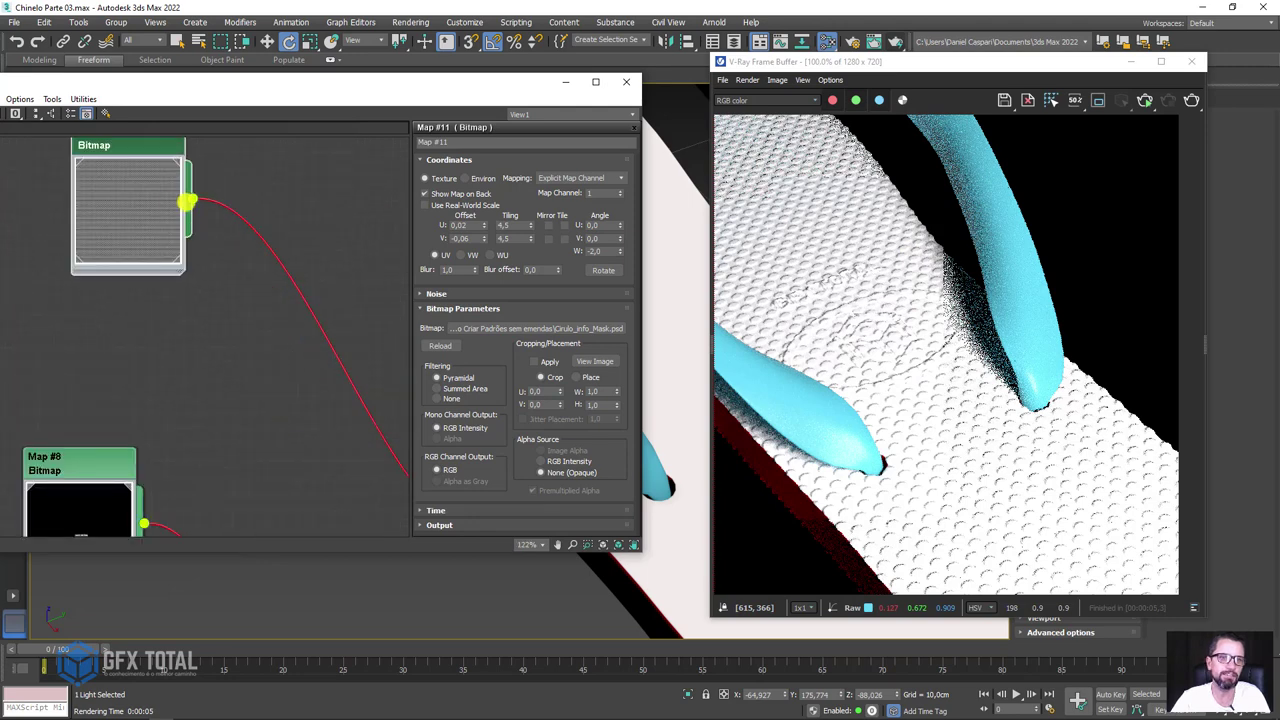
scroll(186, 202, down, 4)
drag(281, 423, 263, 450)
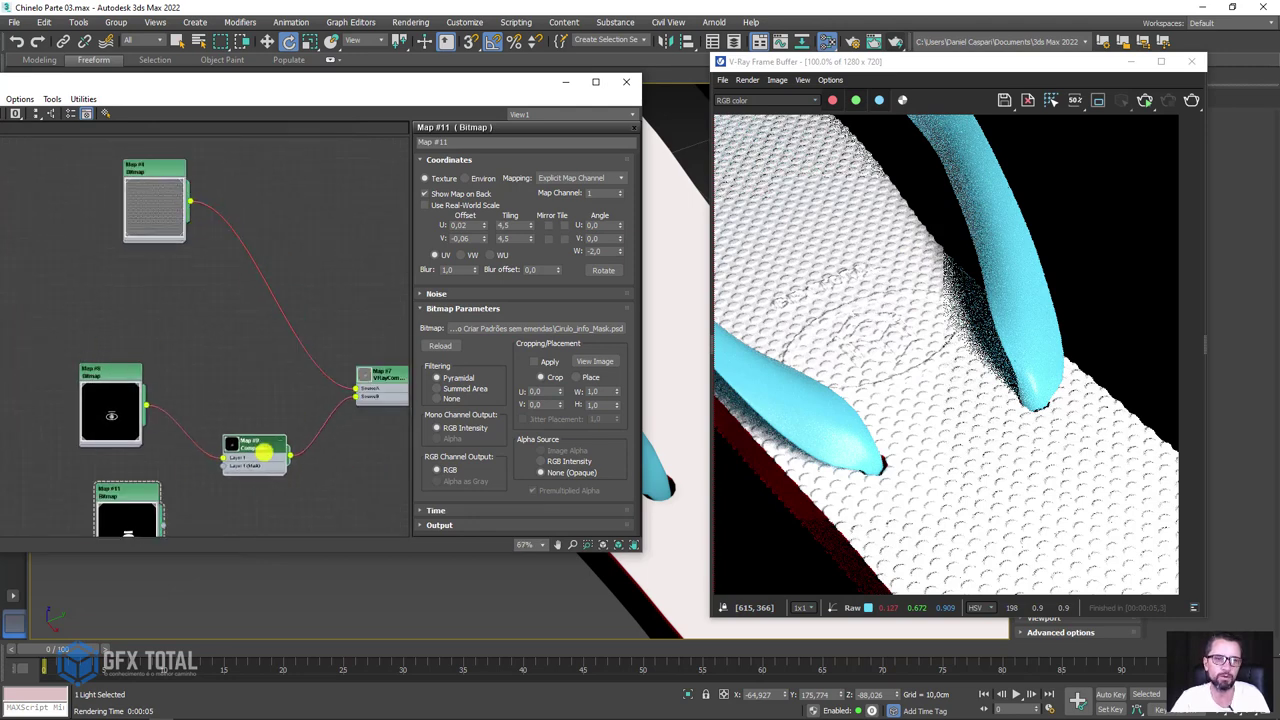
drag(145, 407, 354, 392)
mouse_move(263, 449)
mouse_down()
mouse_move(247, 410)
mouse_move(271, 323)
mouse_move(266, 420)
mouse_move(290, 435)
mouse_up()
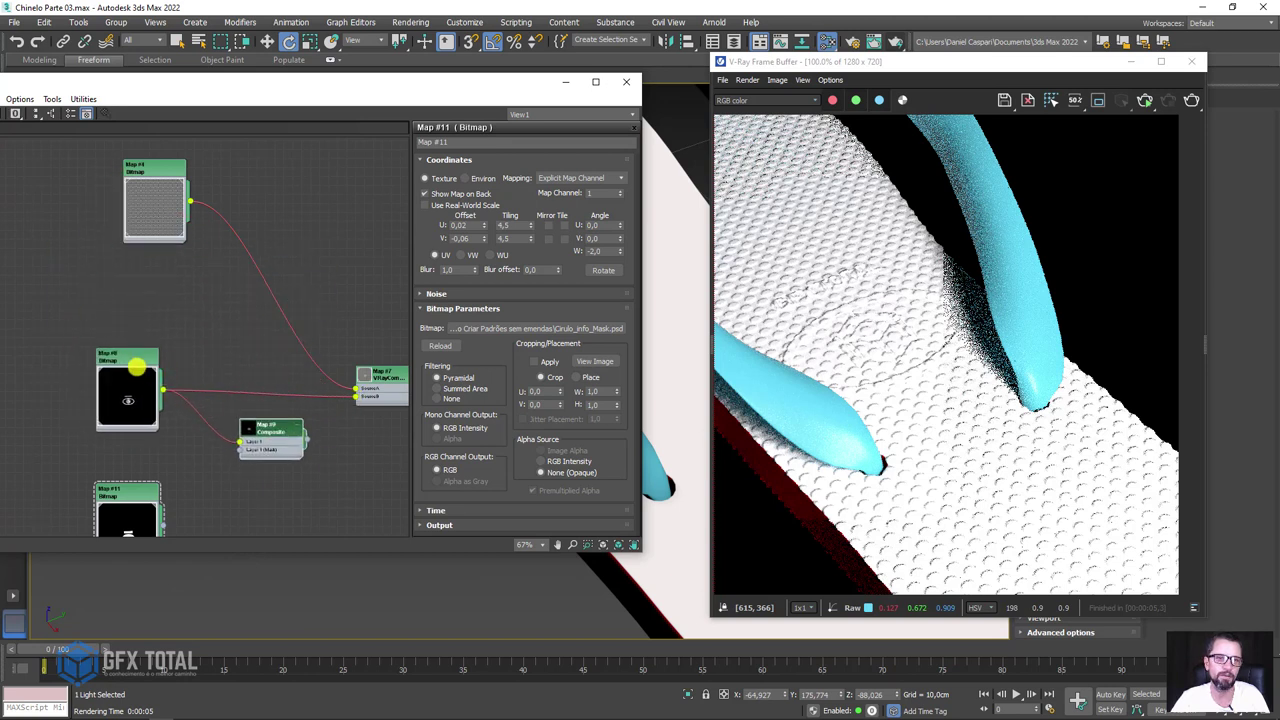
Wire Map #4 into Composite Layer 1 and the Composite output into VRayCompTex Source A.
drag(136, 368, 127, 376)
mouse_move(245, 430)
mouse_down()
mouse_move(231, 376)
mouse_move(290, 248)
mouse_up()
drag(188, 202, 249, 262)
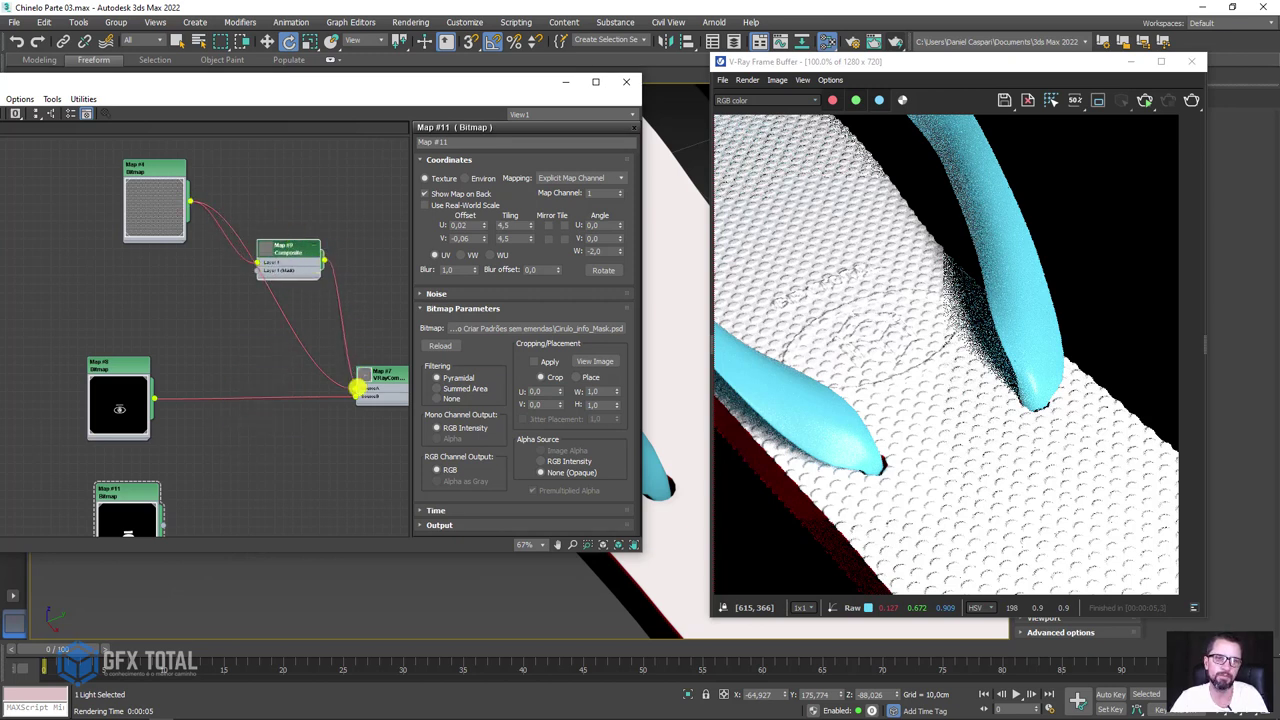
drag(355, 388, 325, 260)
Bring Map #11 back beside the Composite mask and review the VRayCompTex source settings.
drag(131, 493, 118, 261)
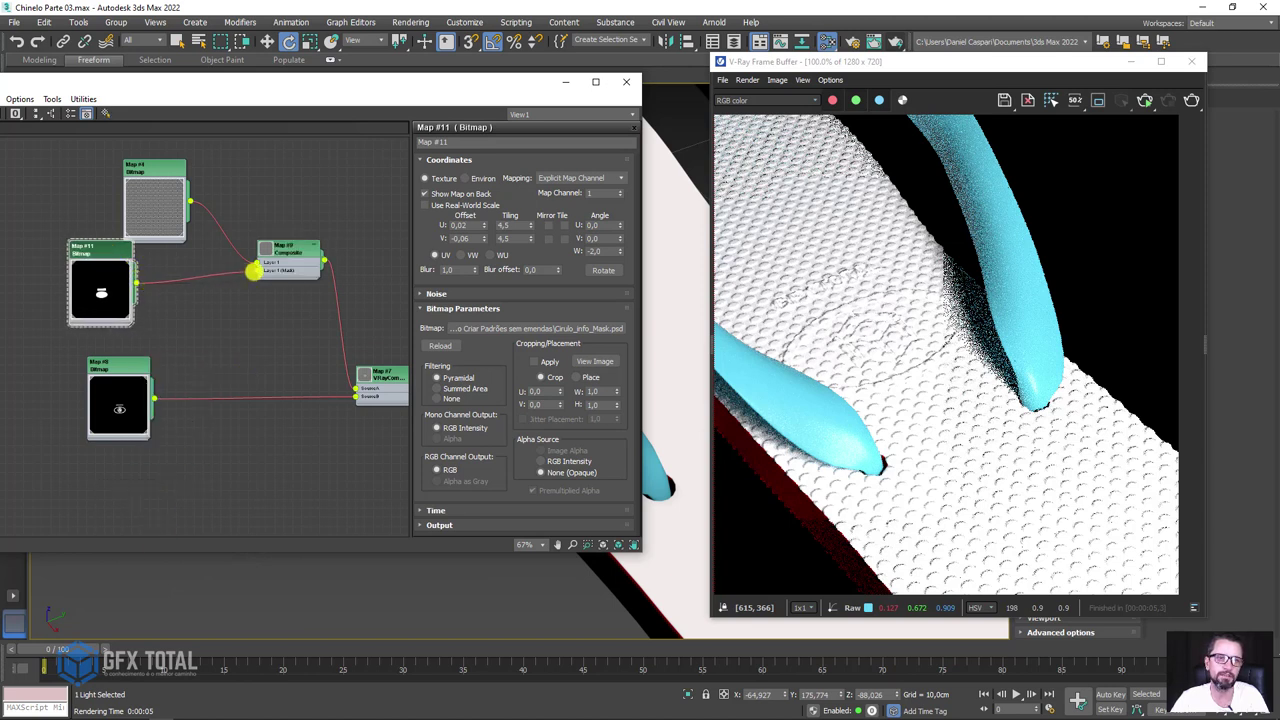
scroll(200, 343, up, 5)
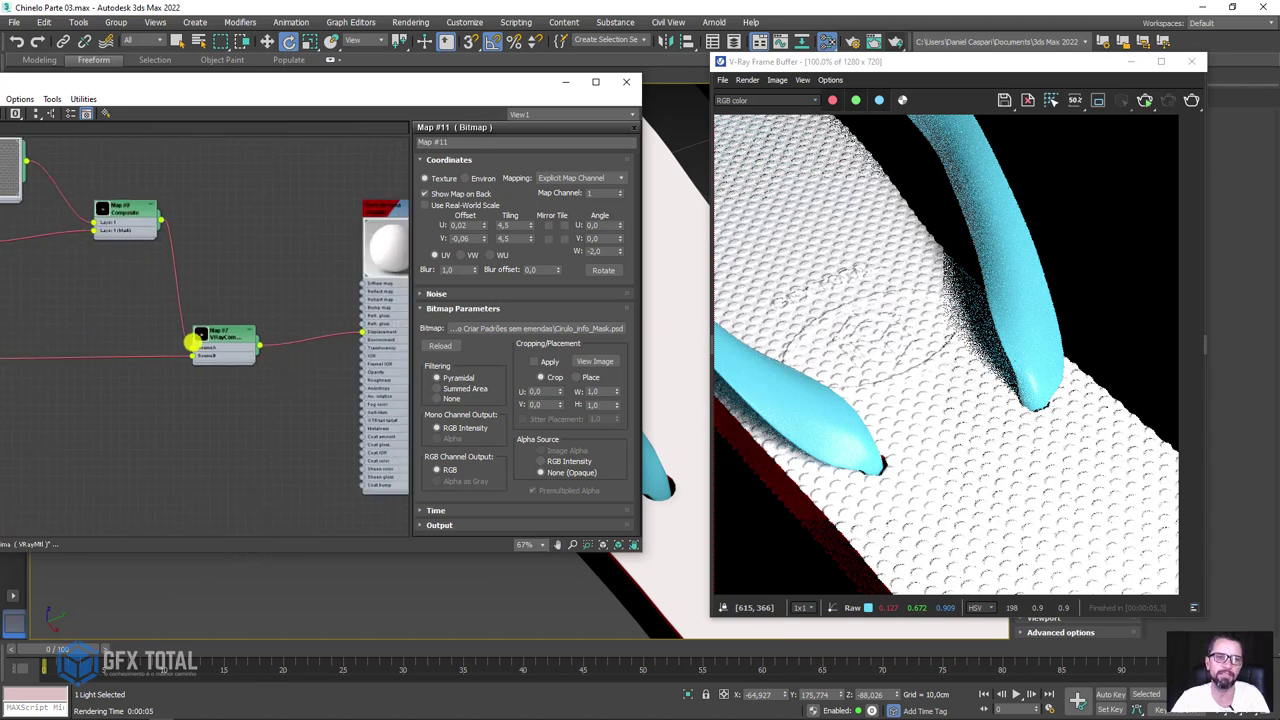
scroll(230, 345, up, 3)
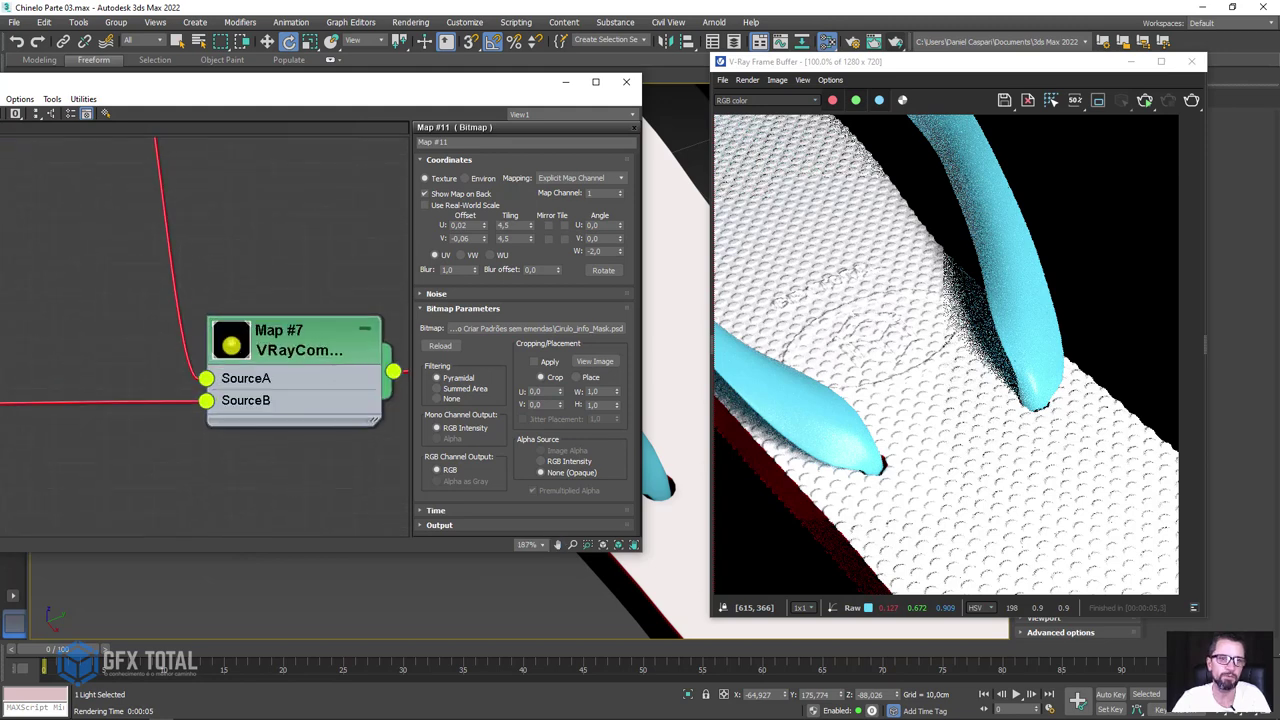
click(230, 345)
scroll(286, 352, down, 2)
scroll(263, 294, down, 3)
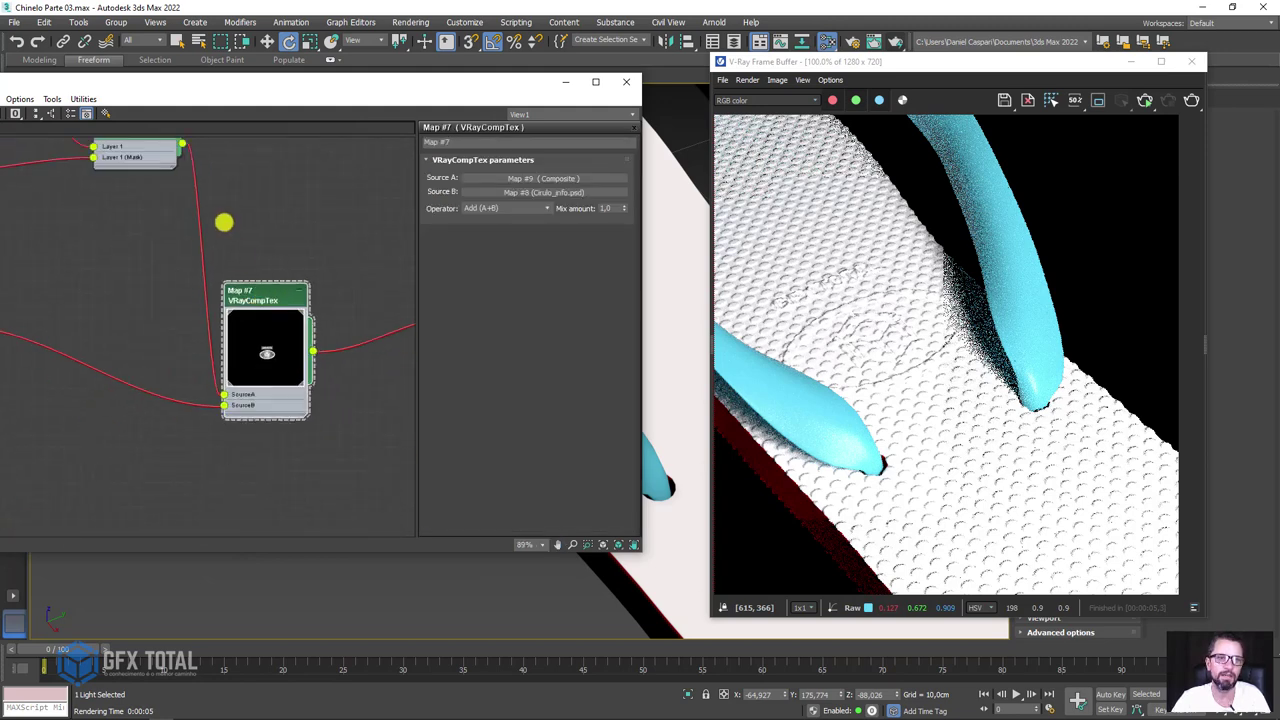
middle_drag(223, 220, 351, 346)
drag(25, 292, 87, 319)
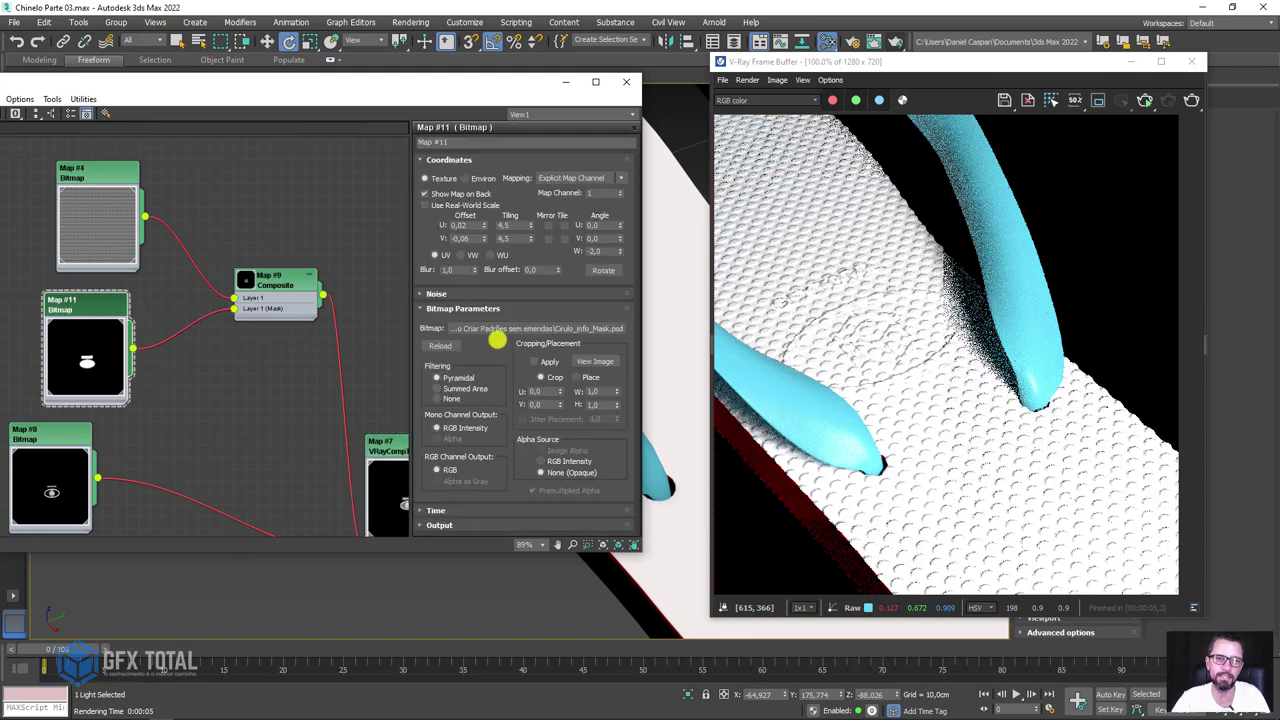
Tick Invert in Map #11's Output rollout and re-render to see the embossed GFX TOTAL logo.
click(440, 524)
scroll(445, 480, down, 3)
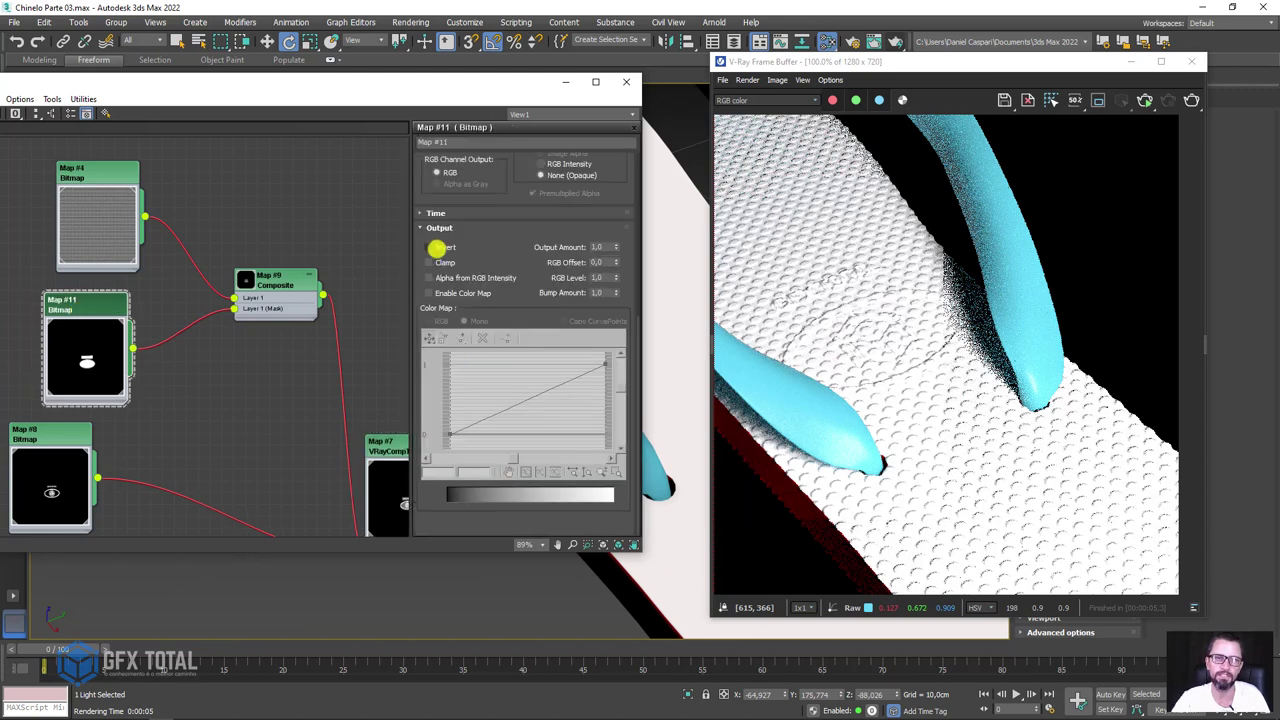
middle_drag(405, 475, 249, 346)
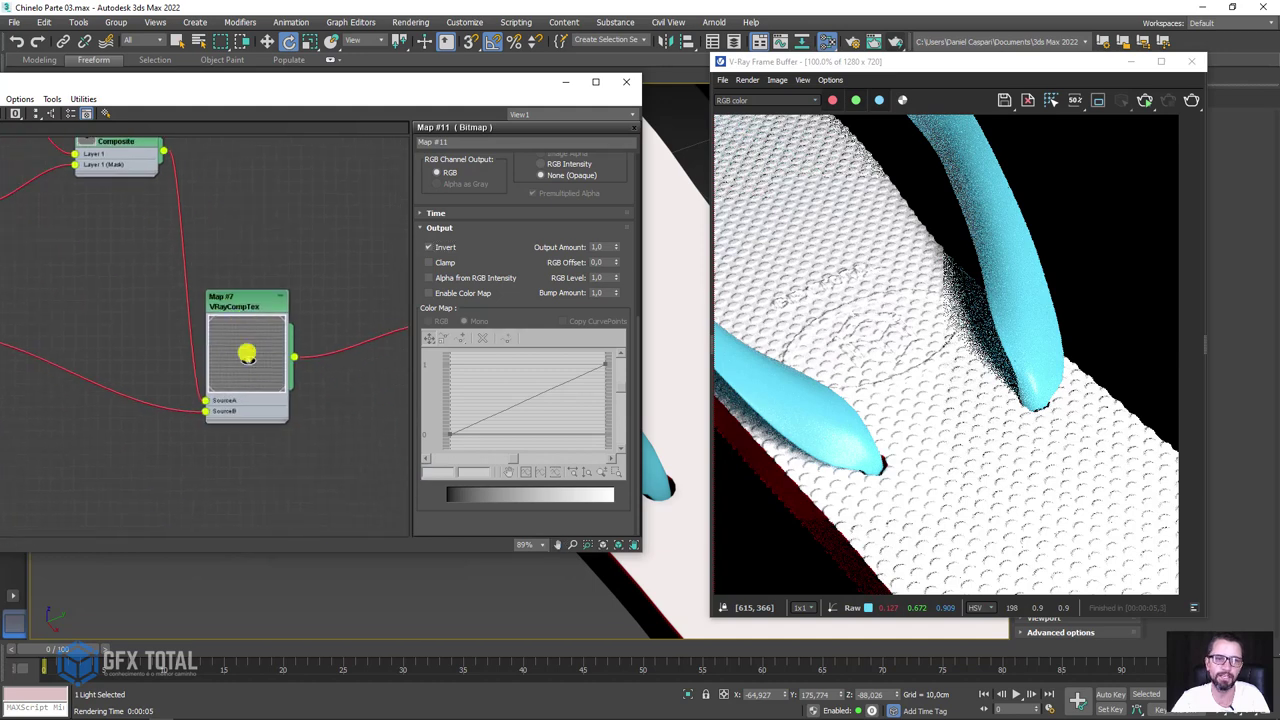
scroll(249, 346, up, 4)
scroll(240, 346, up, 1)
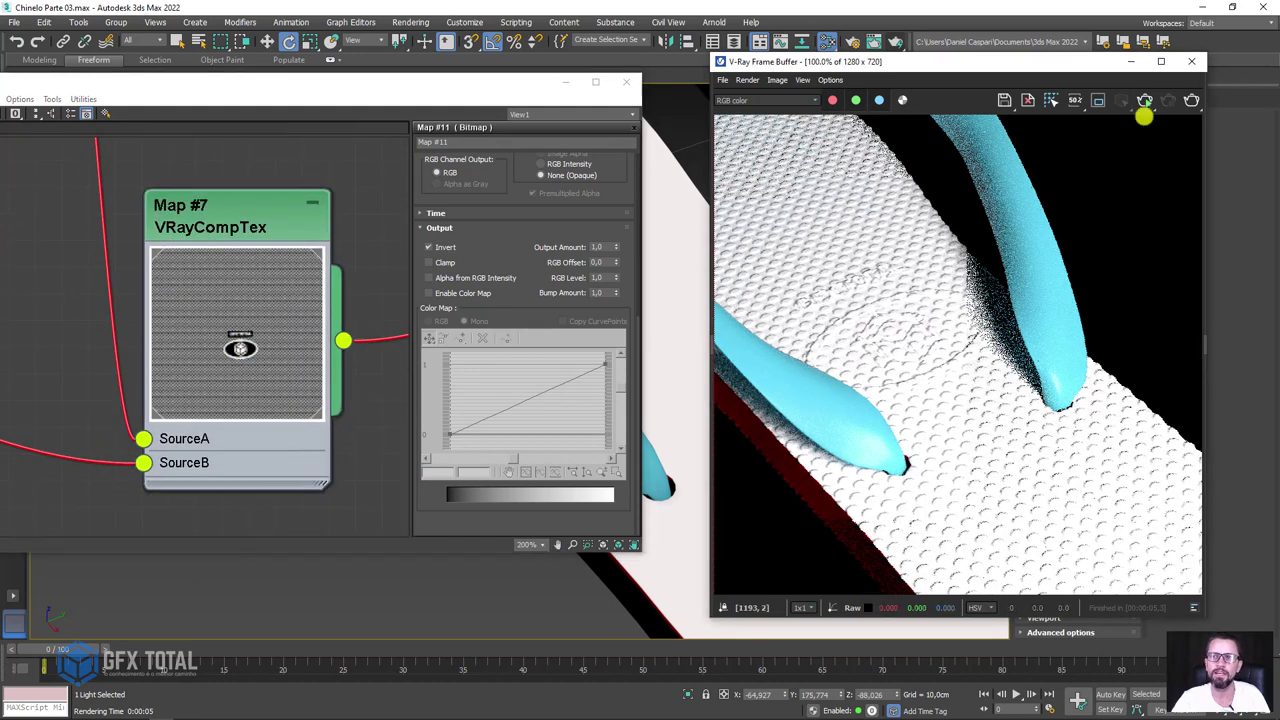
click(1192, 100)
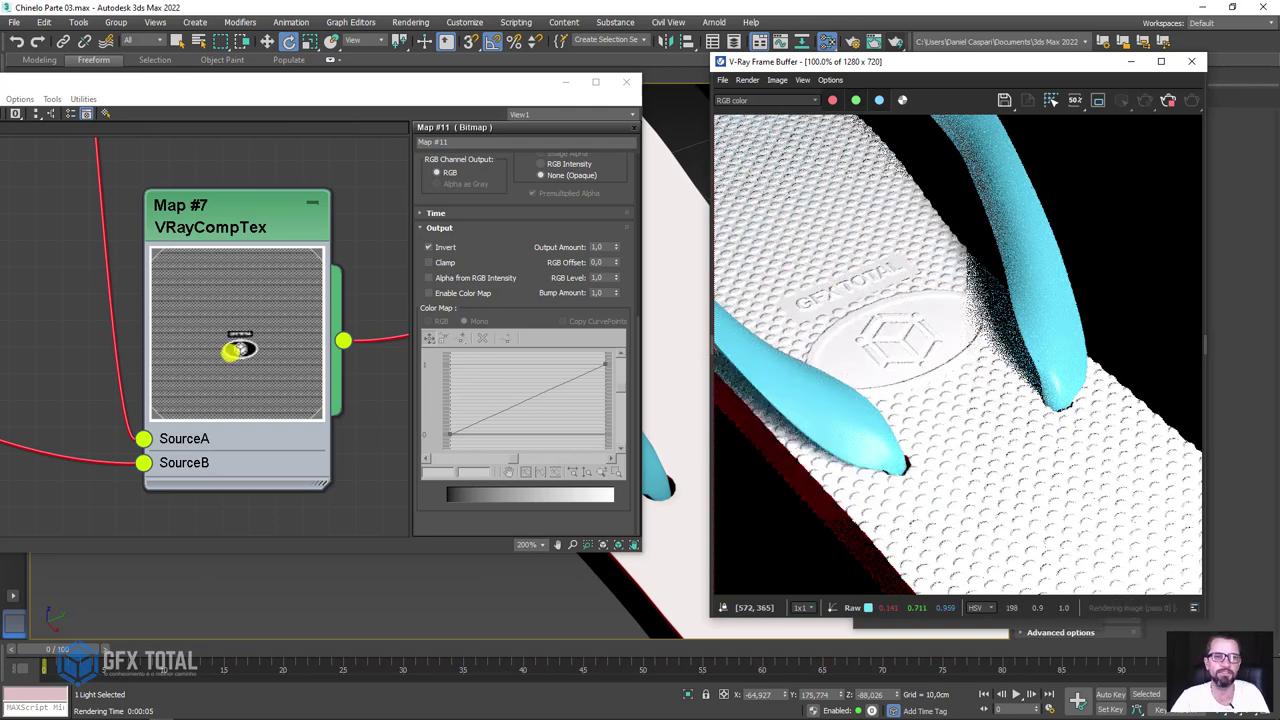
click(1168, 100)
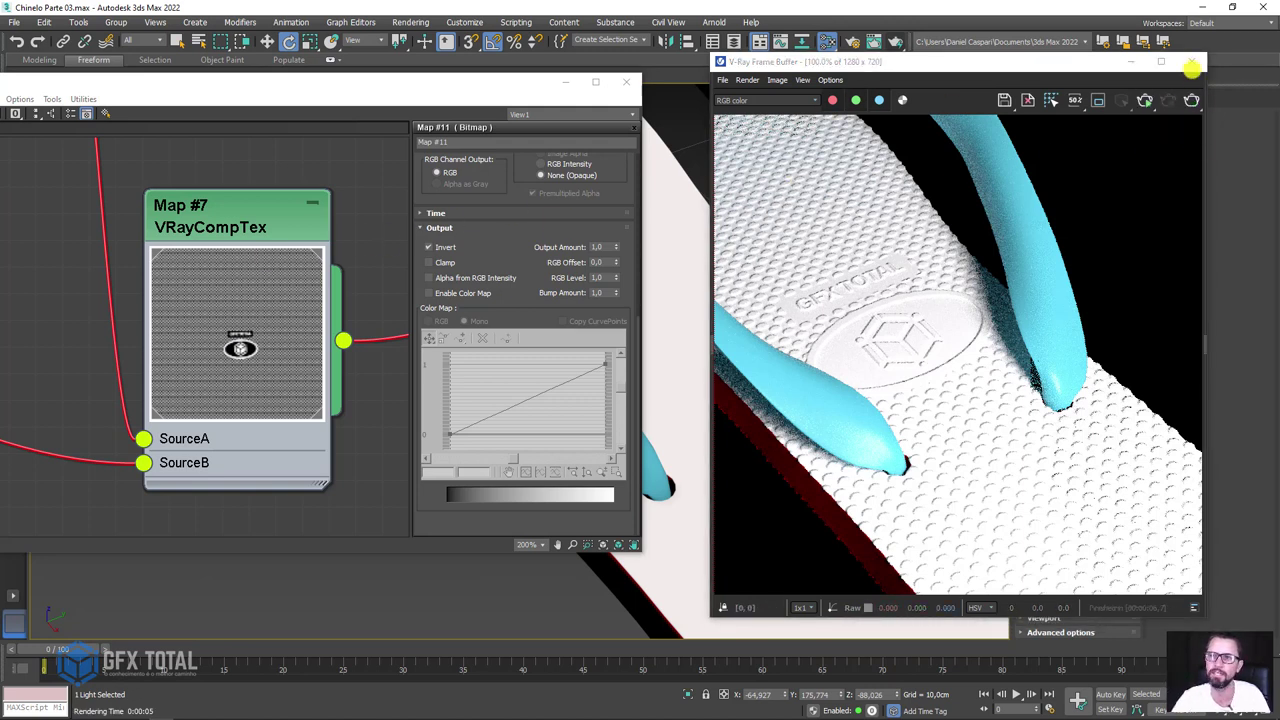
click(1190, 61)
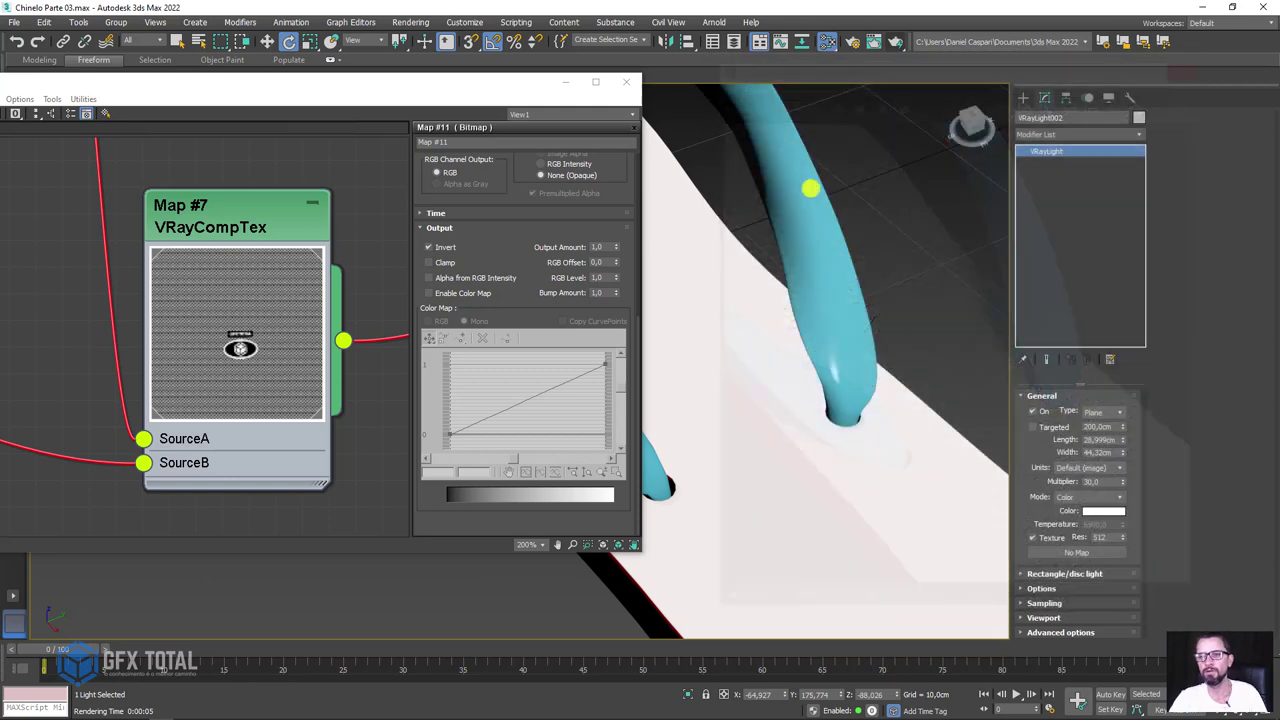
click(624, 84)
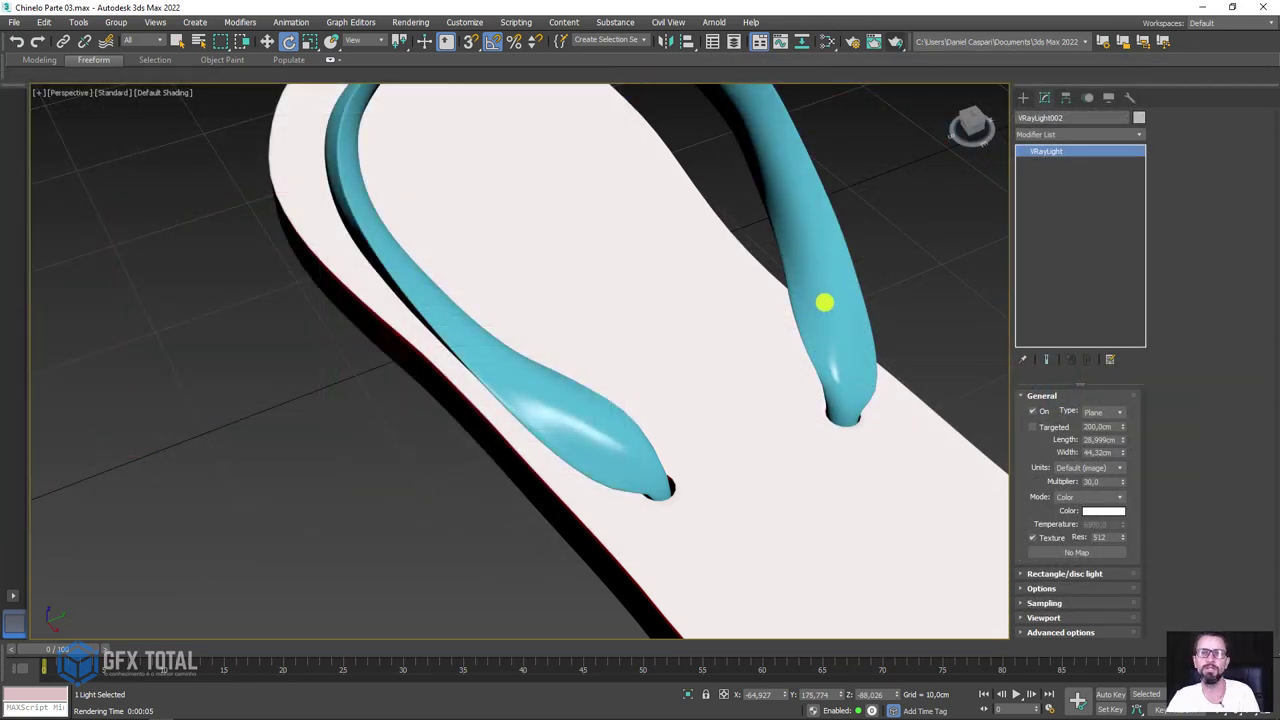
scroll(888, 634, down, 5)
alt+middle_drag(888, 634, 741, 517)
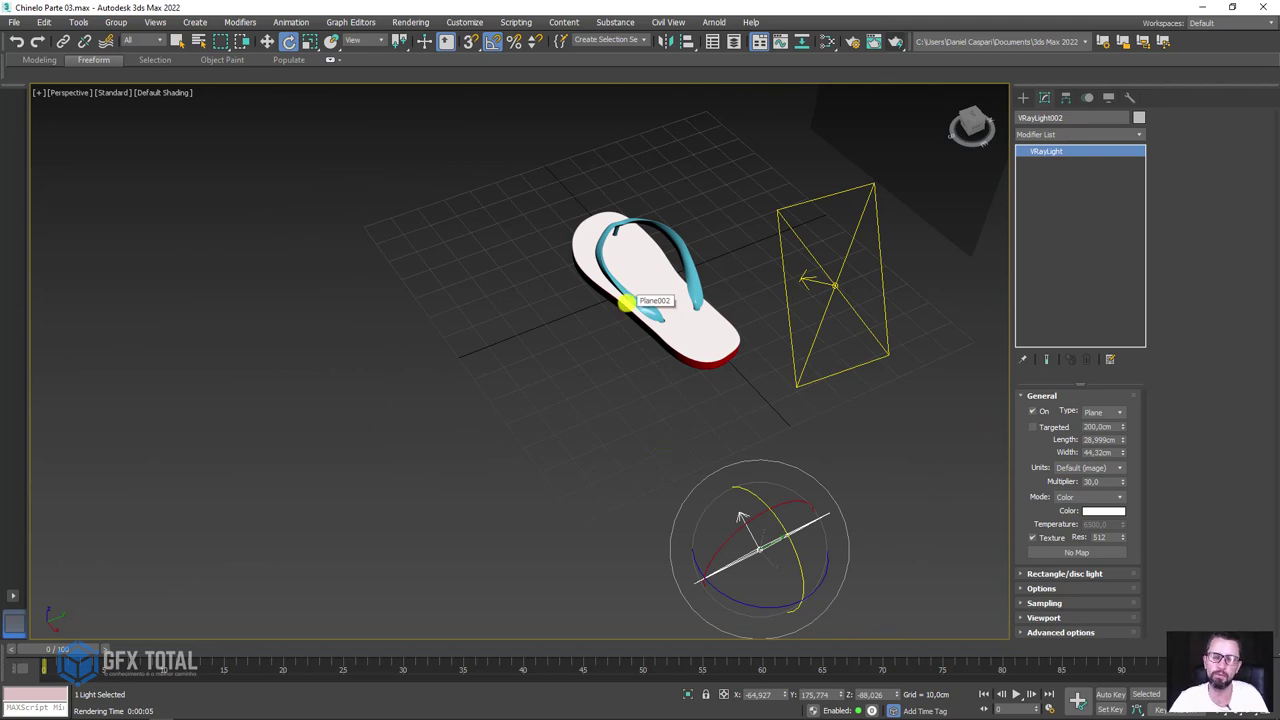
scroll(741, 517, up, 5)
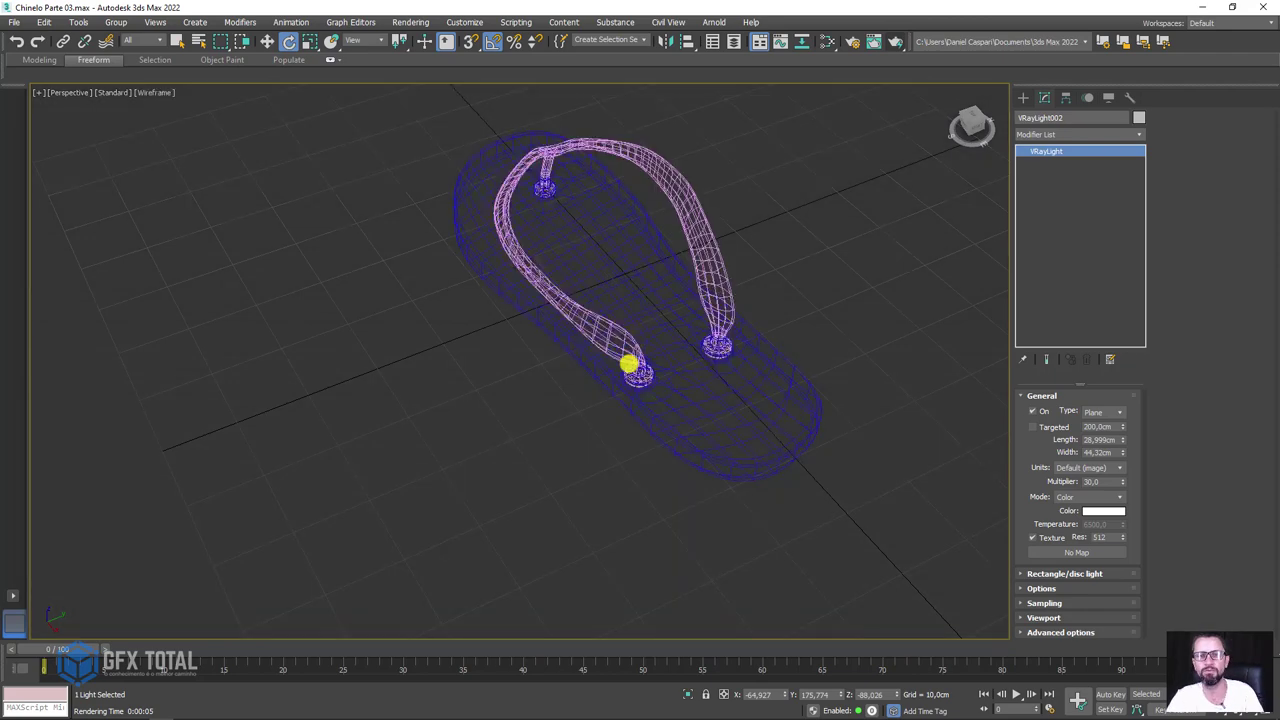
mouse_move(632, 362)
alt+middle_down()
mouse_move(583, 380)
mouse_move(568, 408)
mouse_move(729, 274)
mouse_move(731, 403)
mouse_move(803, 283)
mouse_move(735, 181)
alt+middle_up()
click(827, 41)
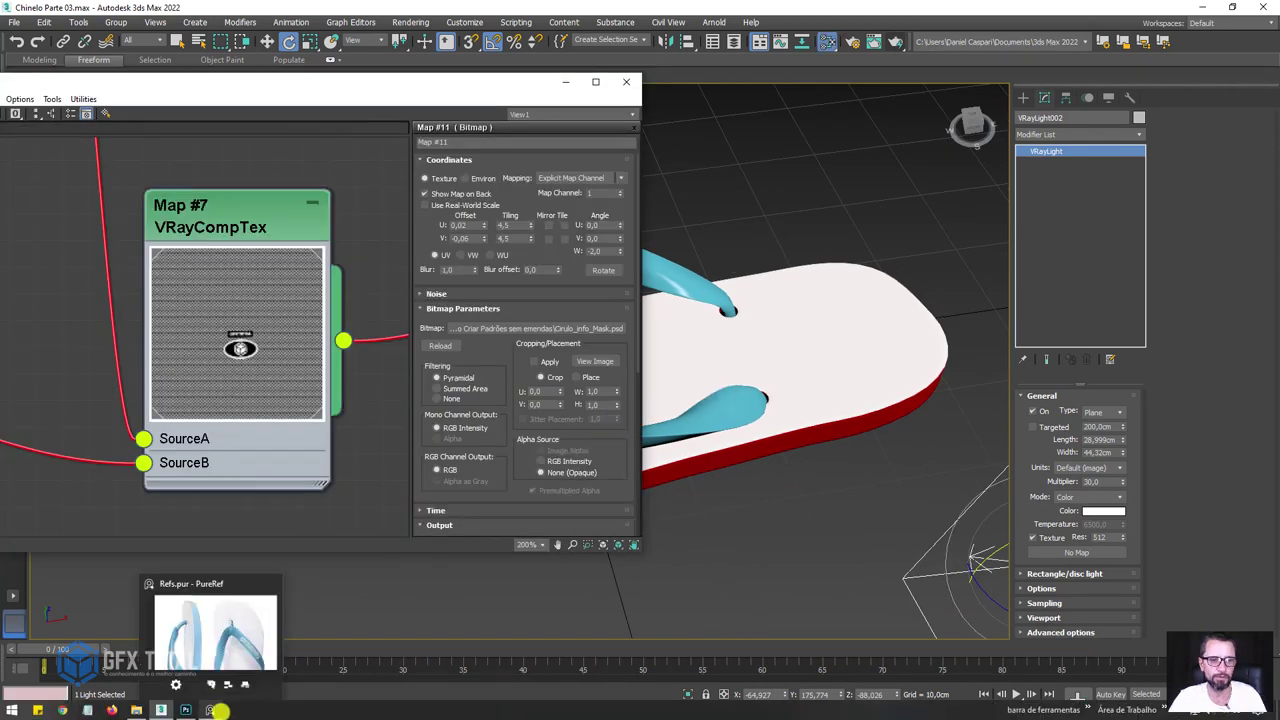
click(221, 711)
scroll(565, 452, up, 3)
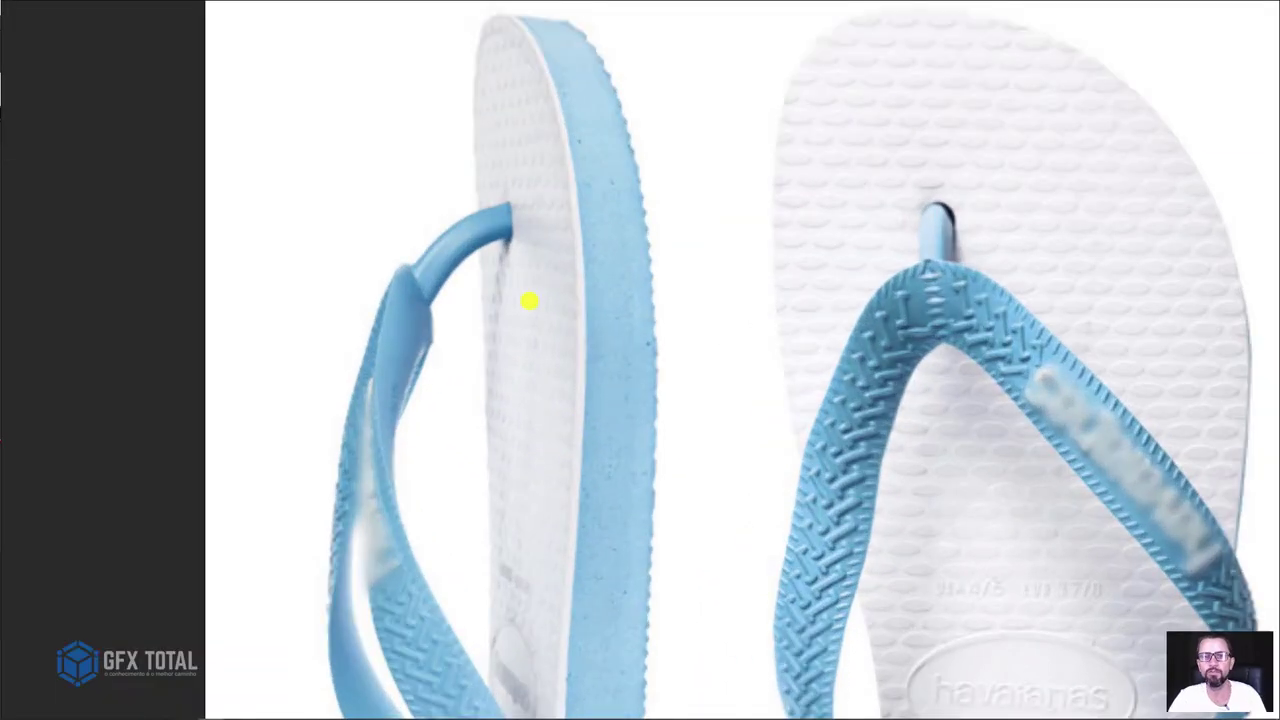
key(alt+Tab)
Copy the cyan Diffuse colour from the Tira_cima strap material.
alt+middle_drag(726, 226, 820, 249)
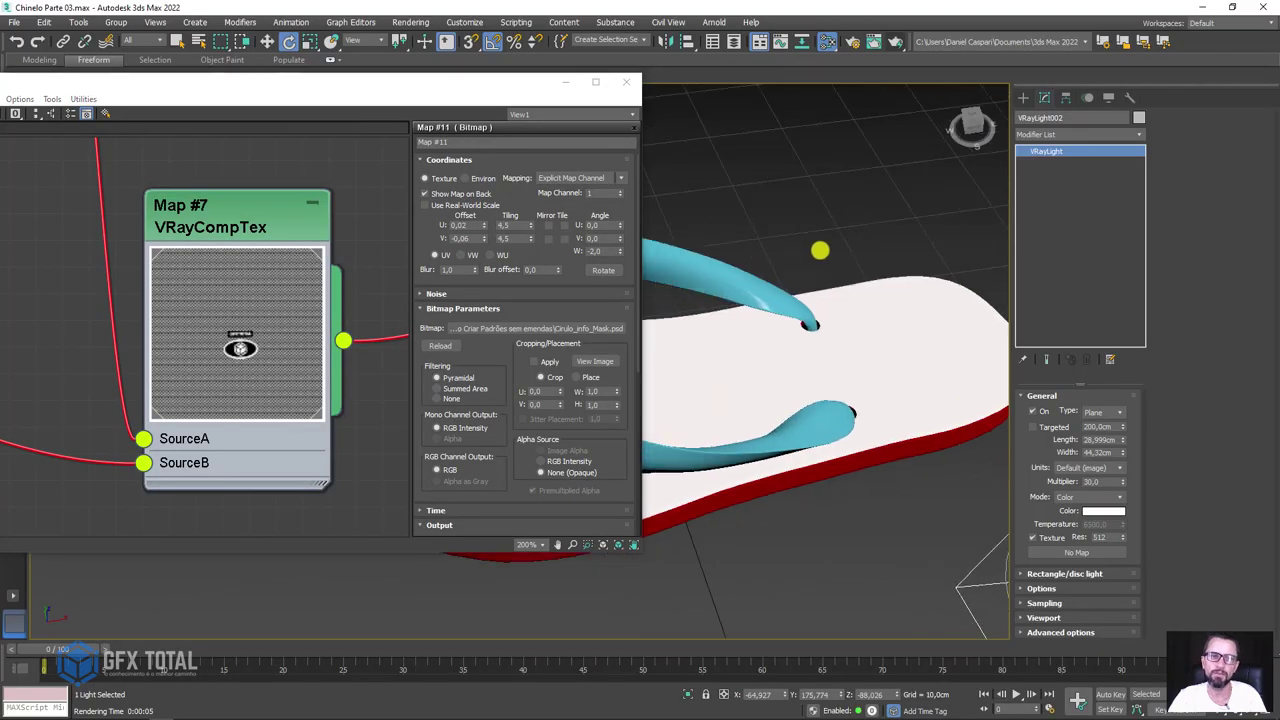
scroll(276, 290, down, 2)
scroll(276, 290, down, 2)
scroll(289, 274, down, 2)
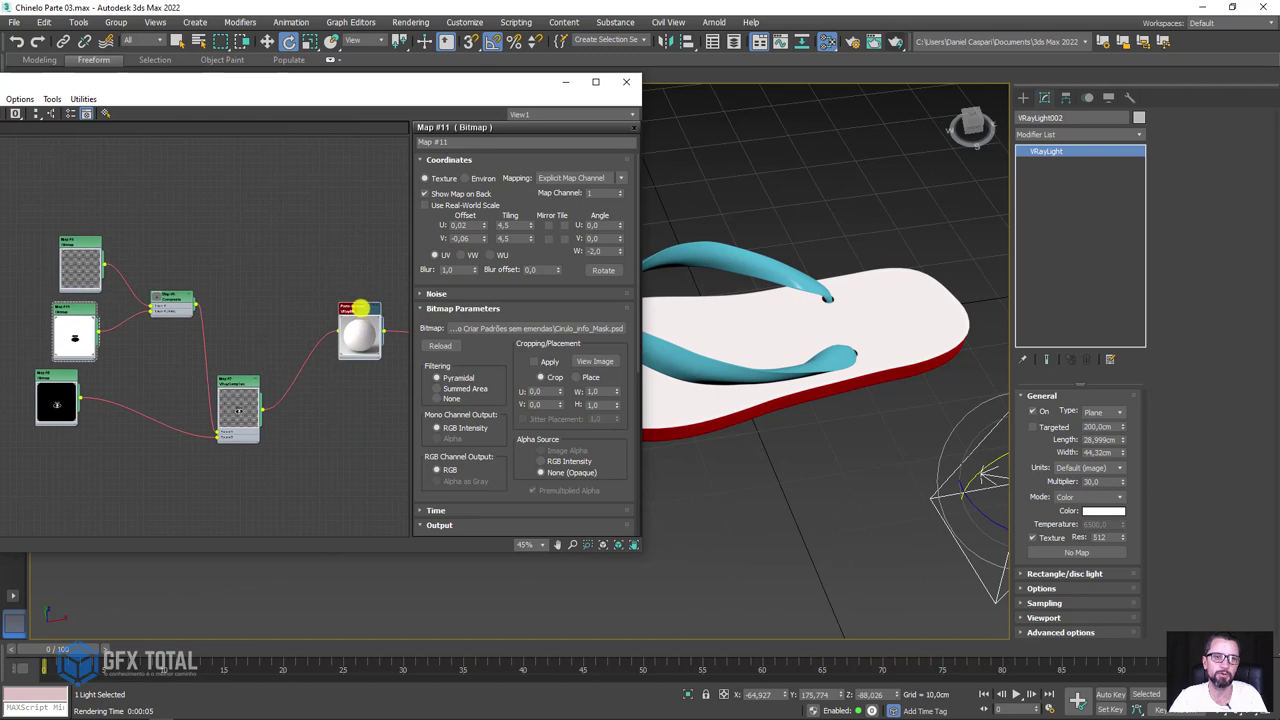
scroll(350, 300, down, 3)
scroll(323, 347, down, 2)
scroll(280, 331, up, 3)
scroll(209, 289, up, 2)
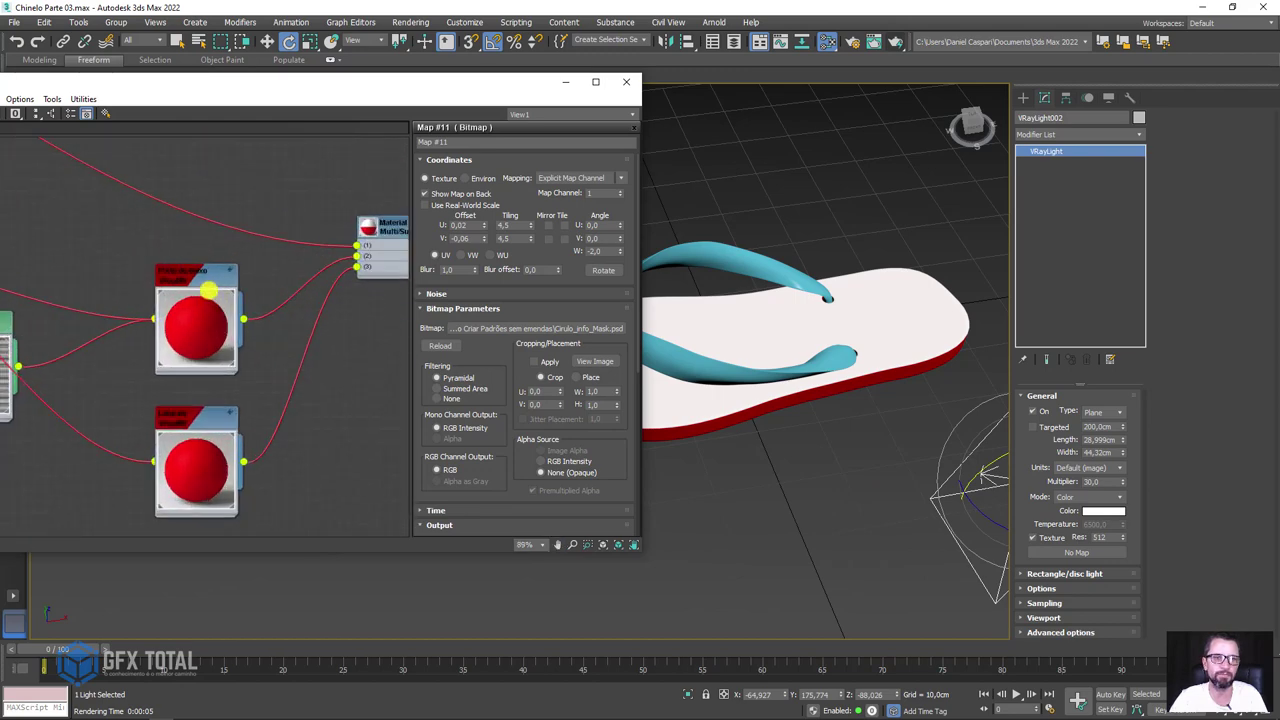
scroll(209, 289, up, 1)
scroll(266, 209, down, 2)
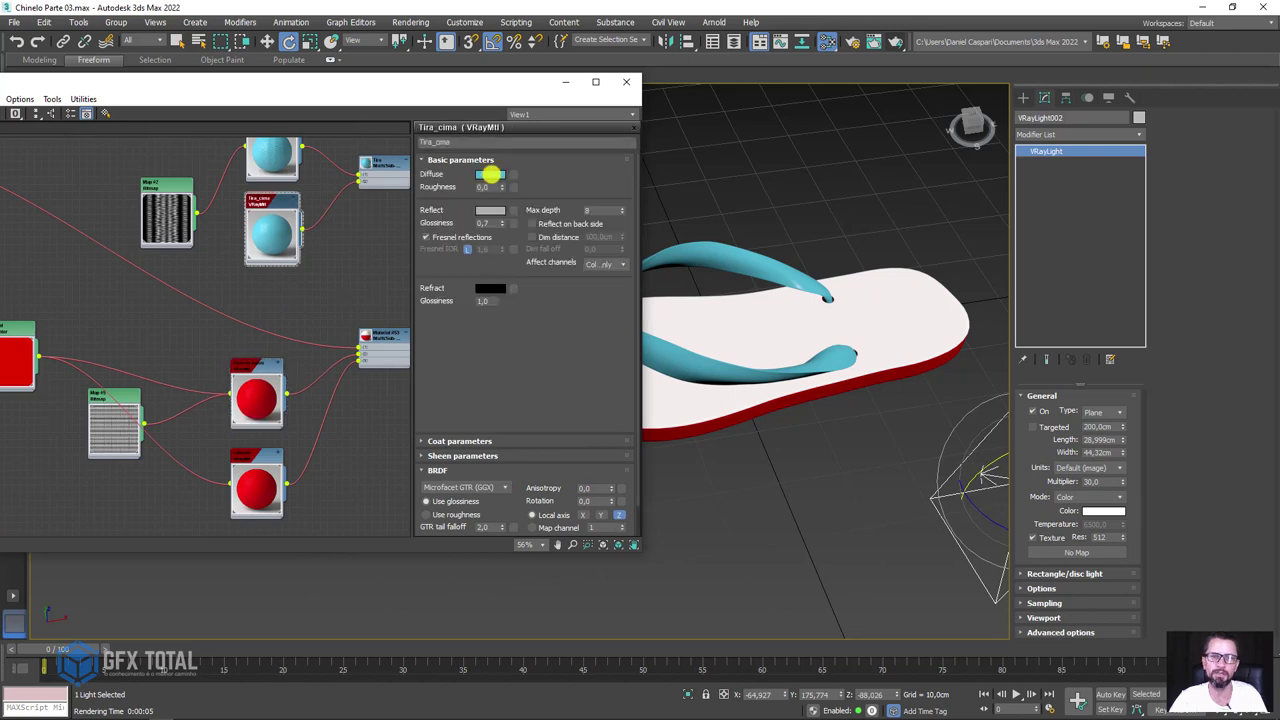
right_click(497, 175)
click(522, 181)
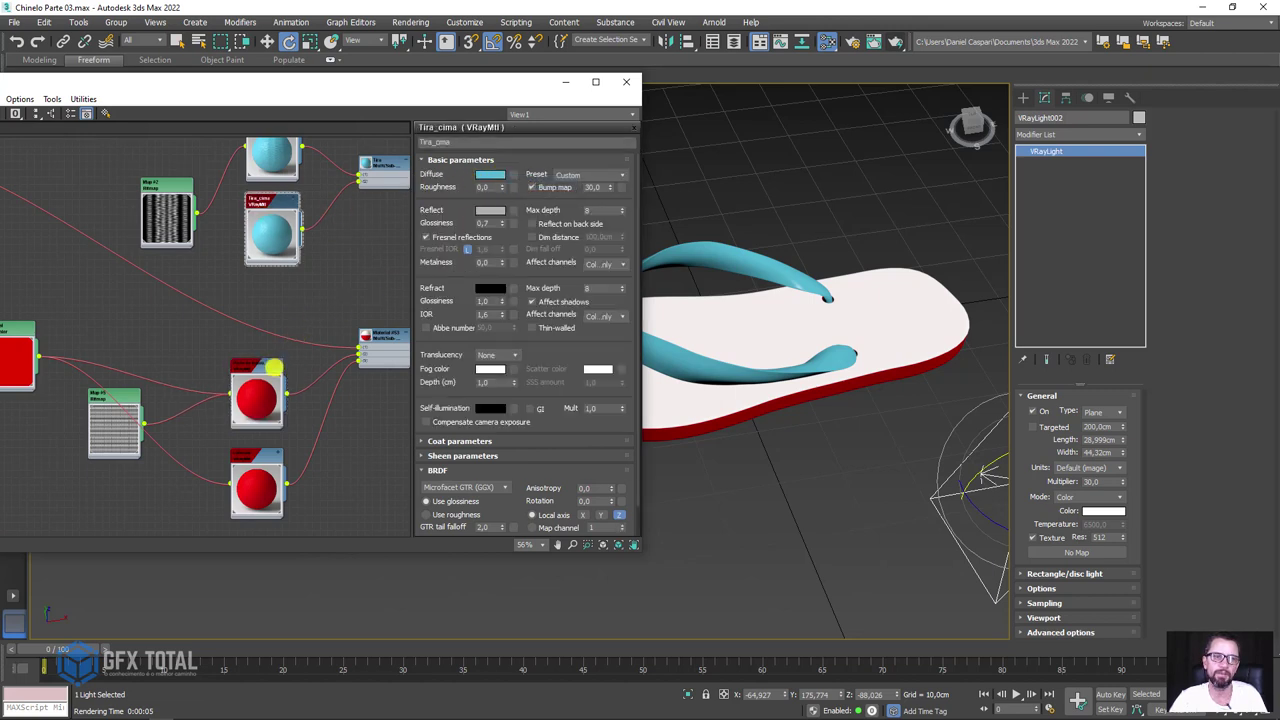
Paste the copied cyan onto the Cor total VRayColor swatch, replacing the sole's red.
click(255, 368)
double_click(242, 380)
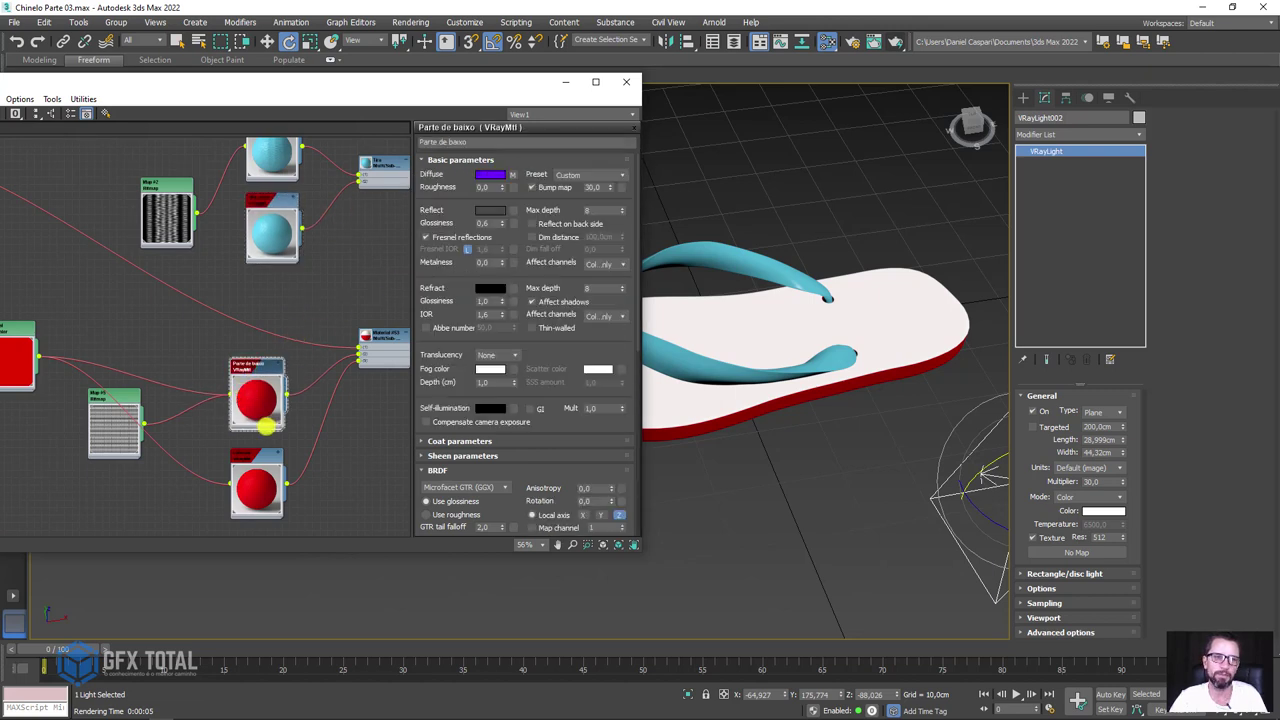
middle_drag(222, 415, 310, 405)
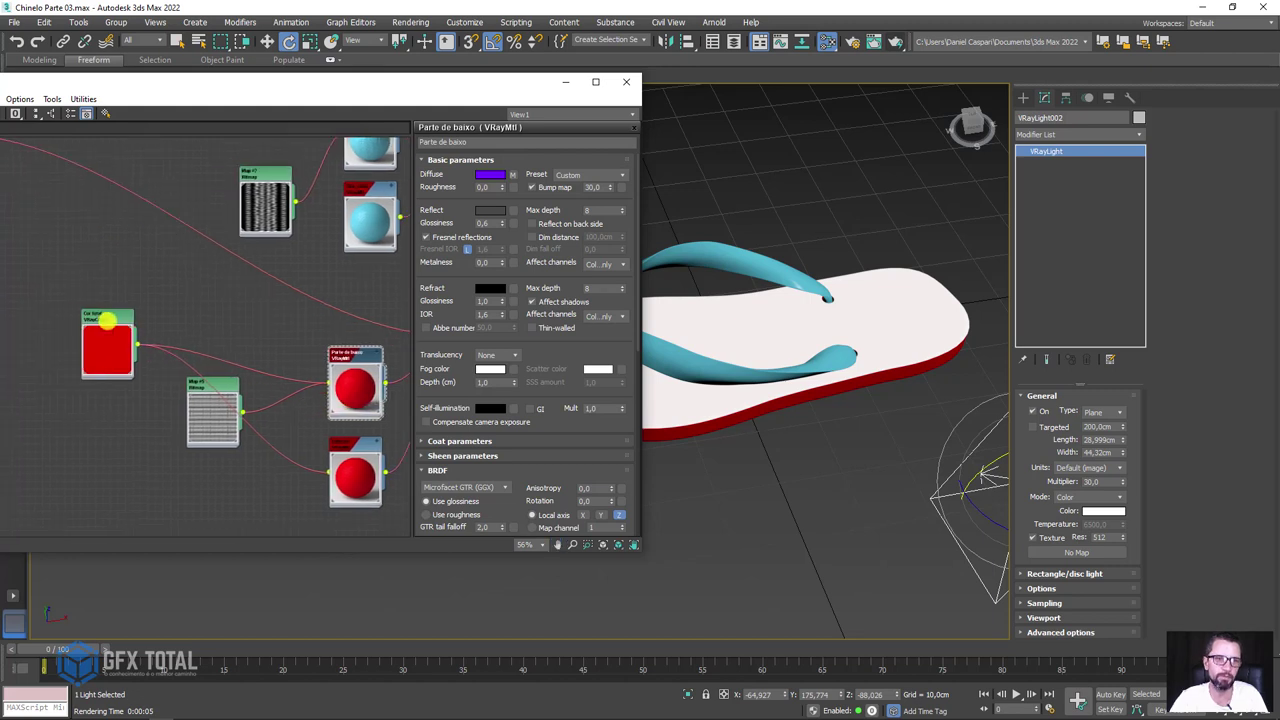
double_click(106, 322)
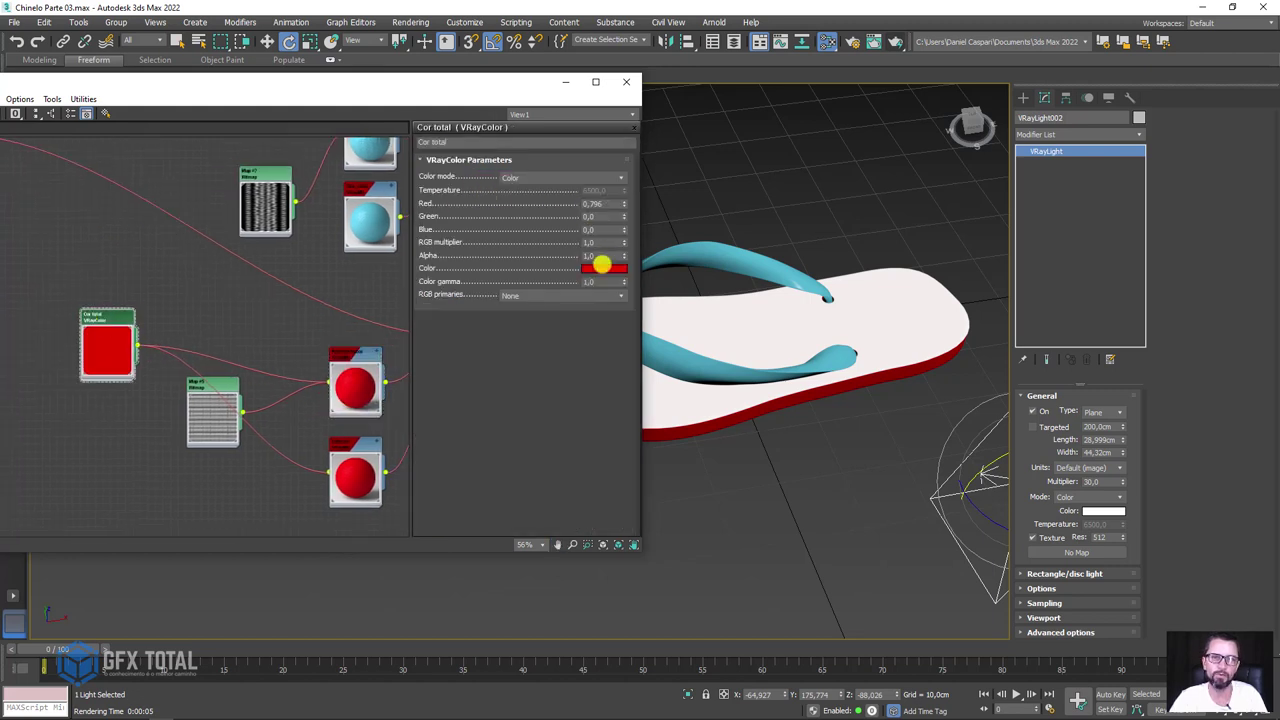
right_click(598, 268)
click(630, 288)
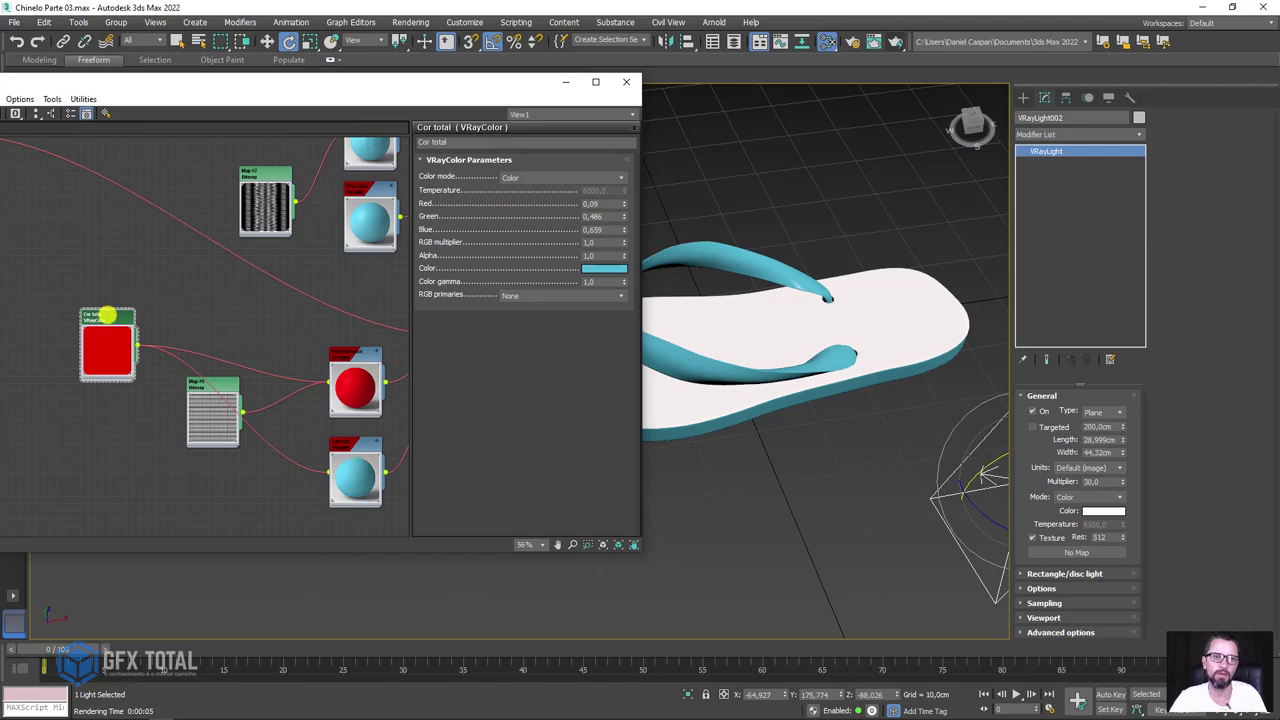
Close the Slate material editor and frame the whole flip-flop and light.
drag(118, 328, 102, 343)
mouse_move(740, 368)
alt+middle_down()
mouse_move(811, 354)
mouse_move(900, 280)
alt+middle_up()
click(626, 82)
middle_drag(763, 234, 431, 214)
Delete the reference image plane from the scene.
scroll(760, 484, down, 2)
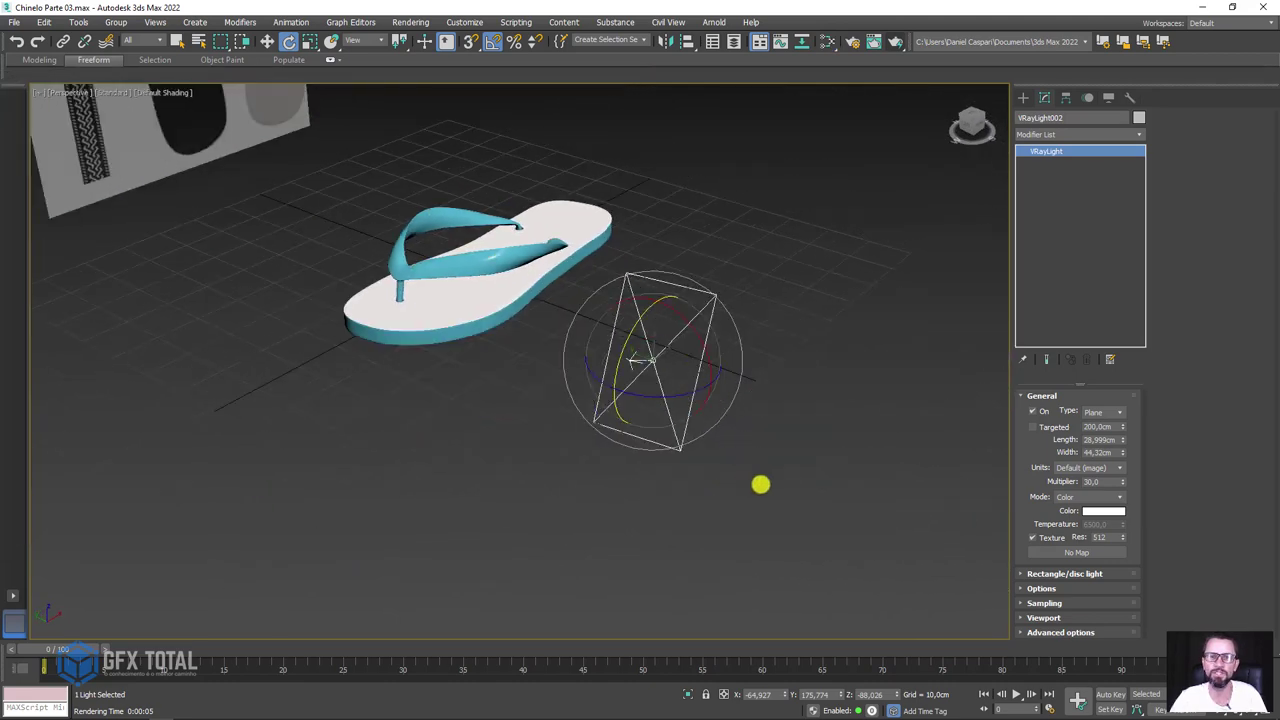
mouse_move(712, 334)
alt+middle_down()
mouse_move(743, 249)
mouse_move(771, 306)
mouse_move(766, 254)
alt+middle_up()
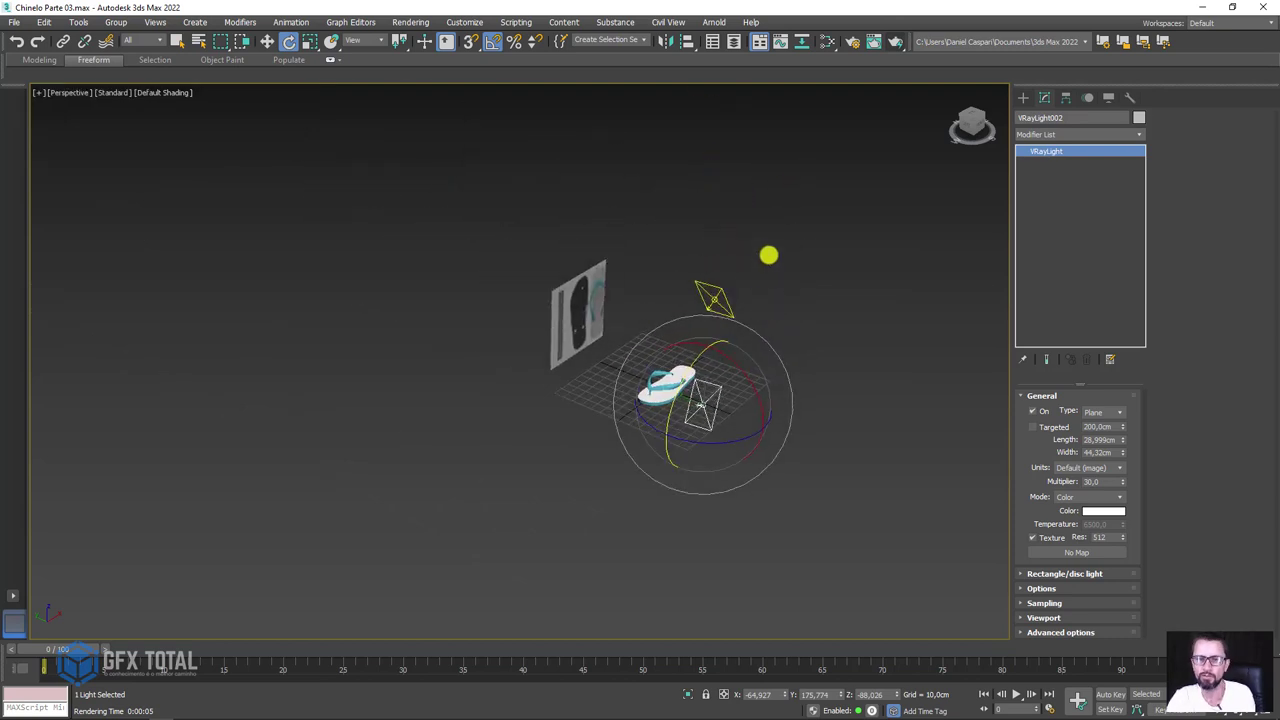
scroll(752, 280, up, 4)
drag(747, 264, 631, 374)
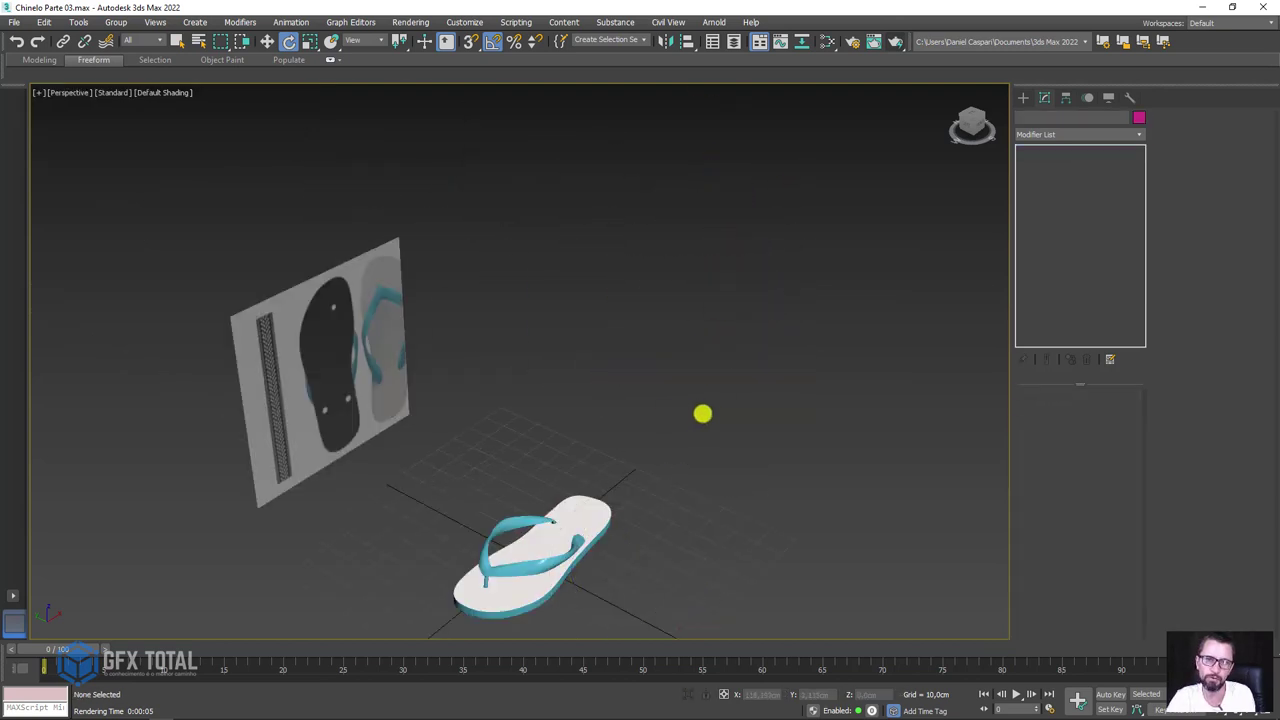
click(390, 344)
key(Delete)
Draw a large Standard Primitives Plane, about 207,562 × 224,809 cm, beneath the flip-flop, then show wireframe.
mouse_move(680, 448)
alt+middle_down()
mouse_move(663, 463)
mouse_move(682, 262)
mouse_move(897, 243)
alt+middle_up()
click(1023, 97)
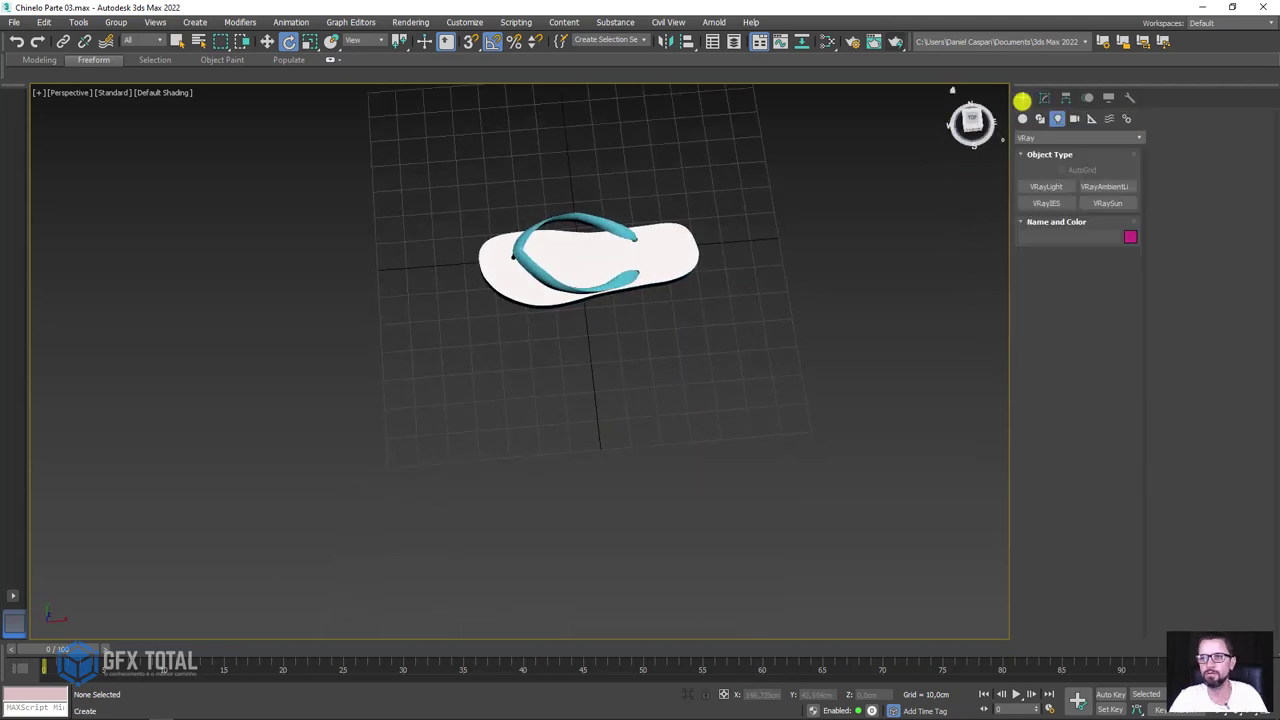
click(1023, 118)
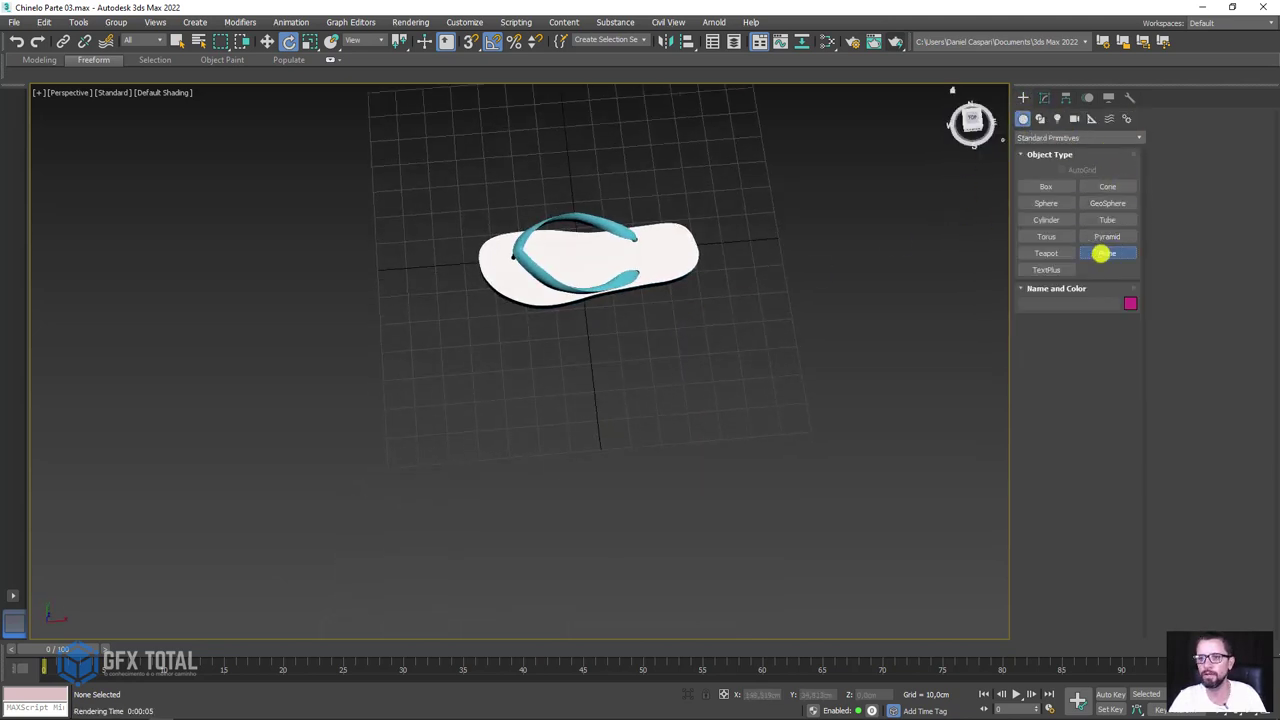
click(1107, 253)
scroll(729, 277, down, 4)
middle_drag(729, 277, 604, 337)
drag(379, 240, 747, 458)
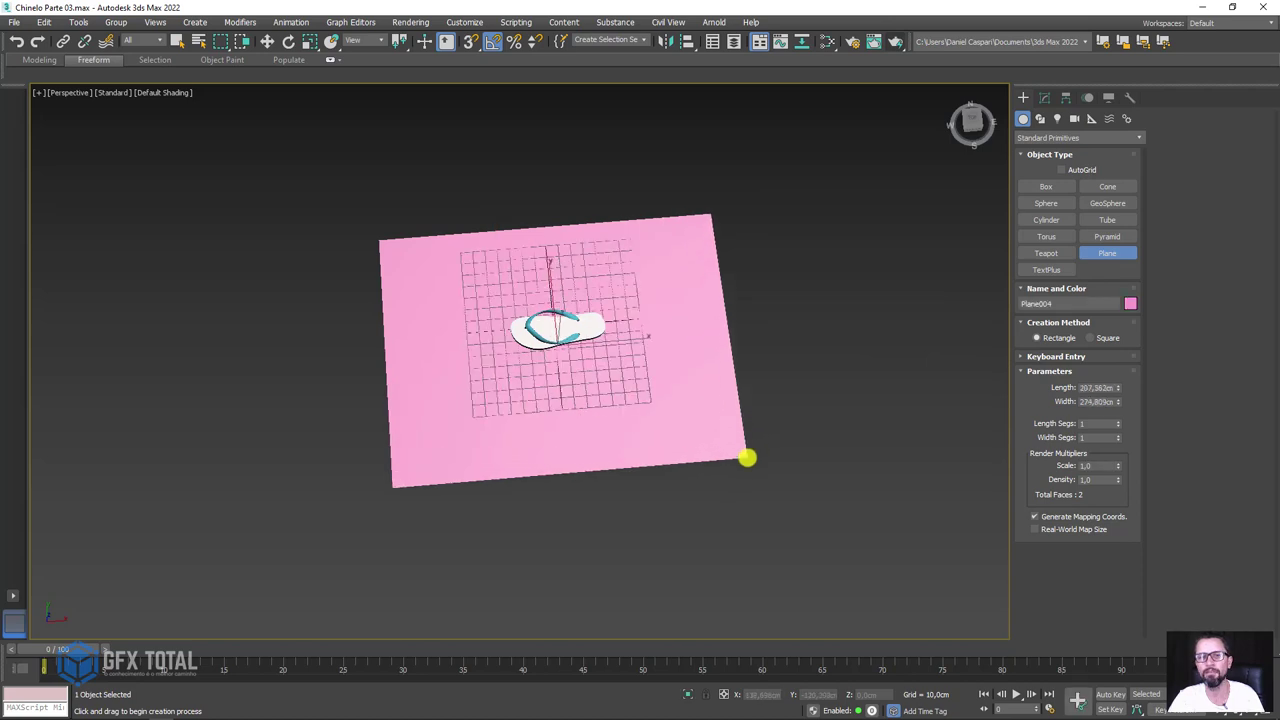
key(e)
key(F3)
Convert the plane to Editable Poly and raise its back edge into a wall.
click(1044, 97)
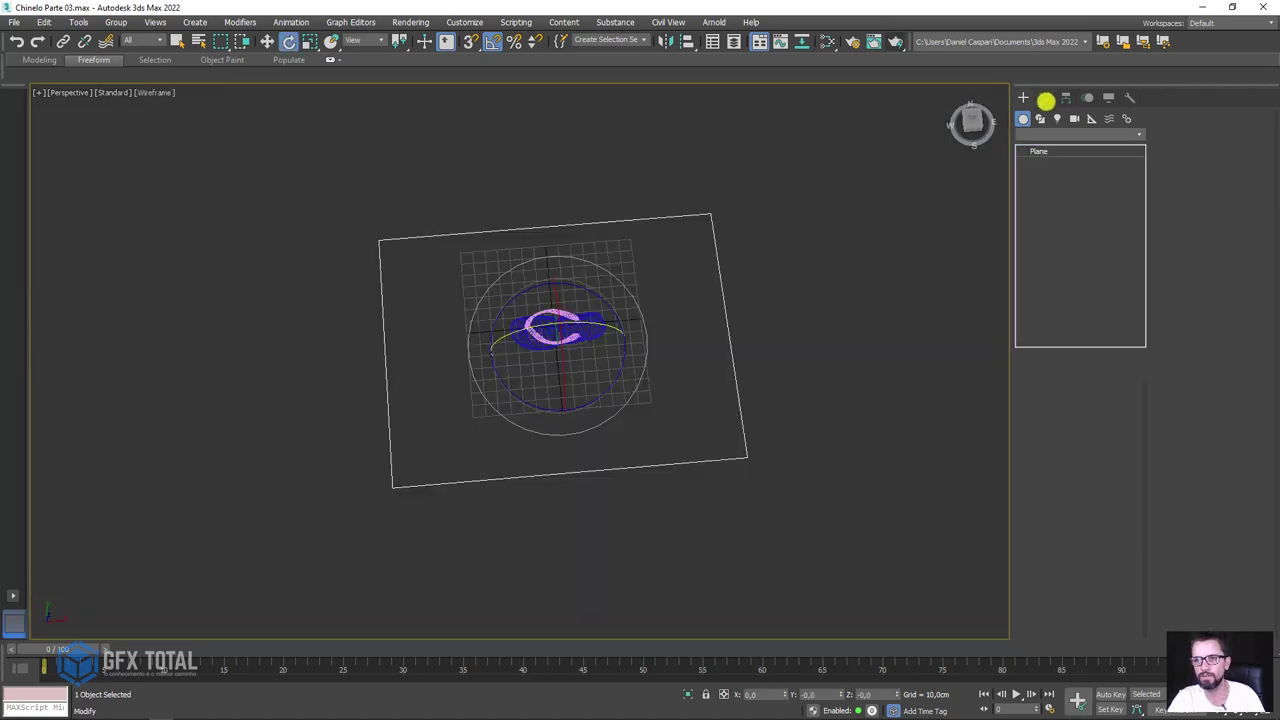
alt+middle_drag(806, 349, 577, 320)
right_click(578, 316)
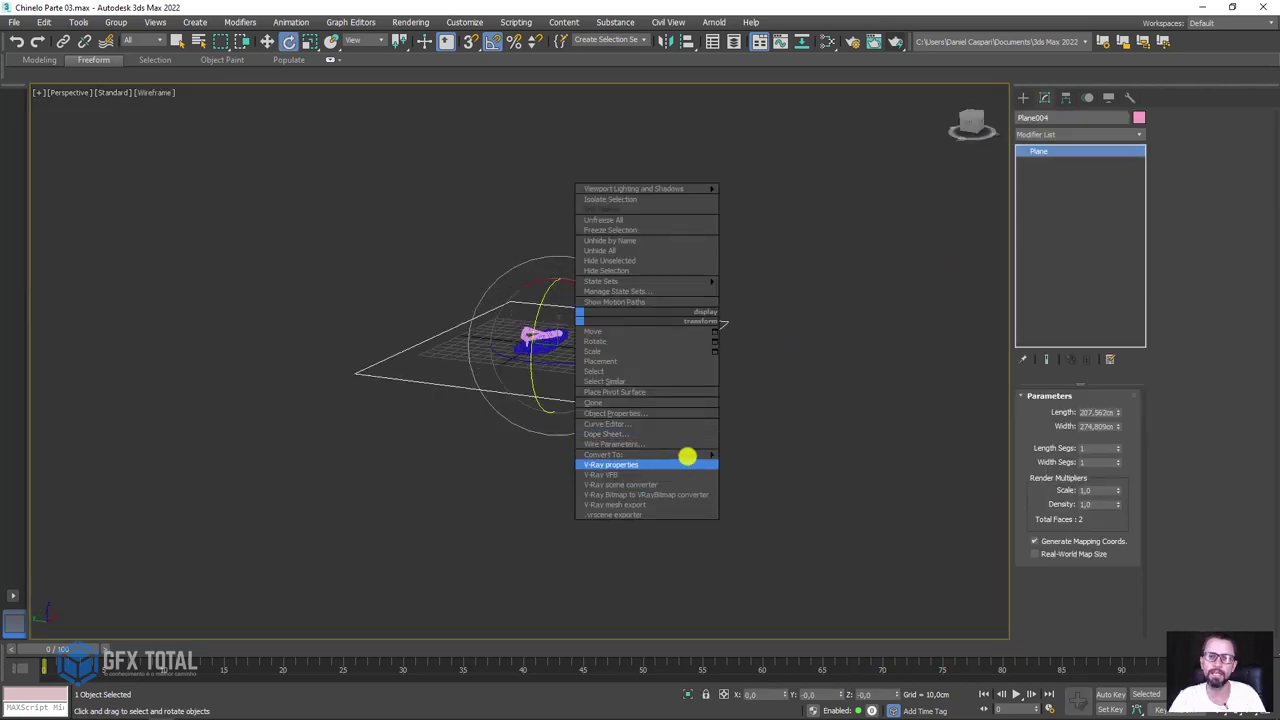
click(772, 461)
click(1060, 412)
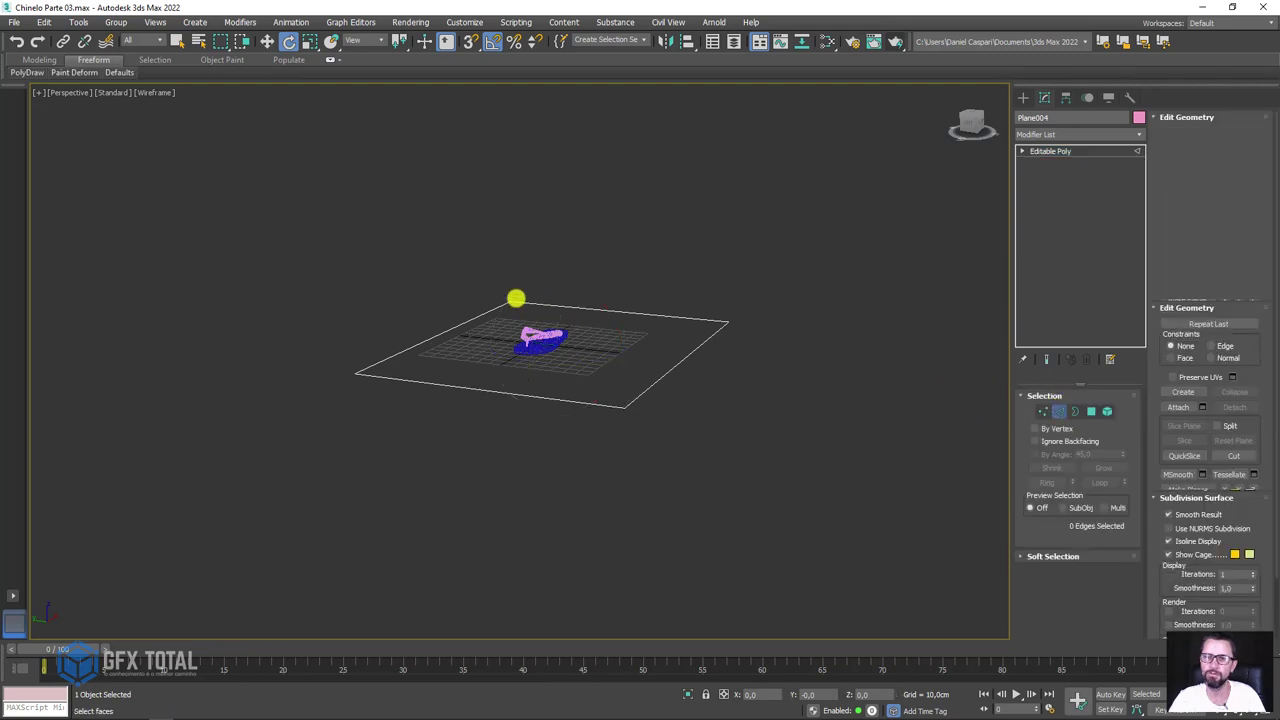
click(441, 336)
key(w)
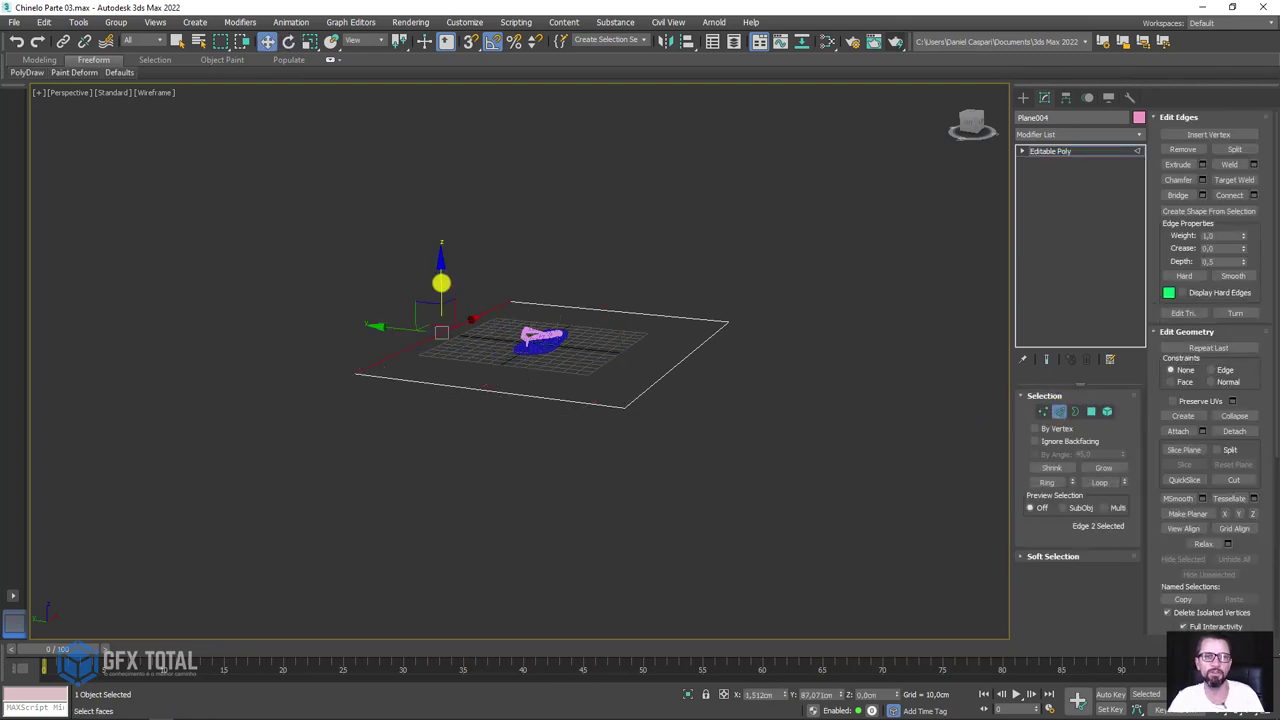
shift+drag(441, 283, 441, 95)
alt+middle_drag(526, 214, 453, 287)
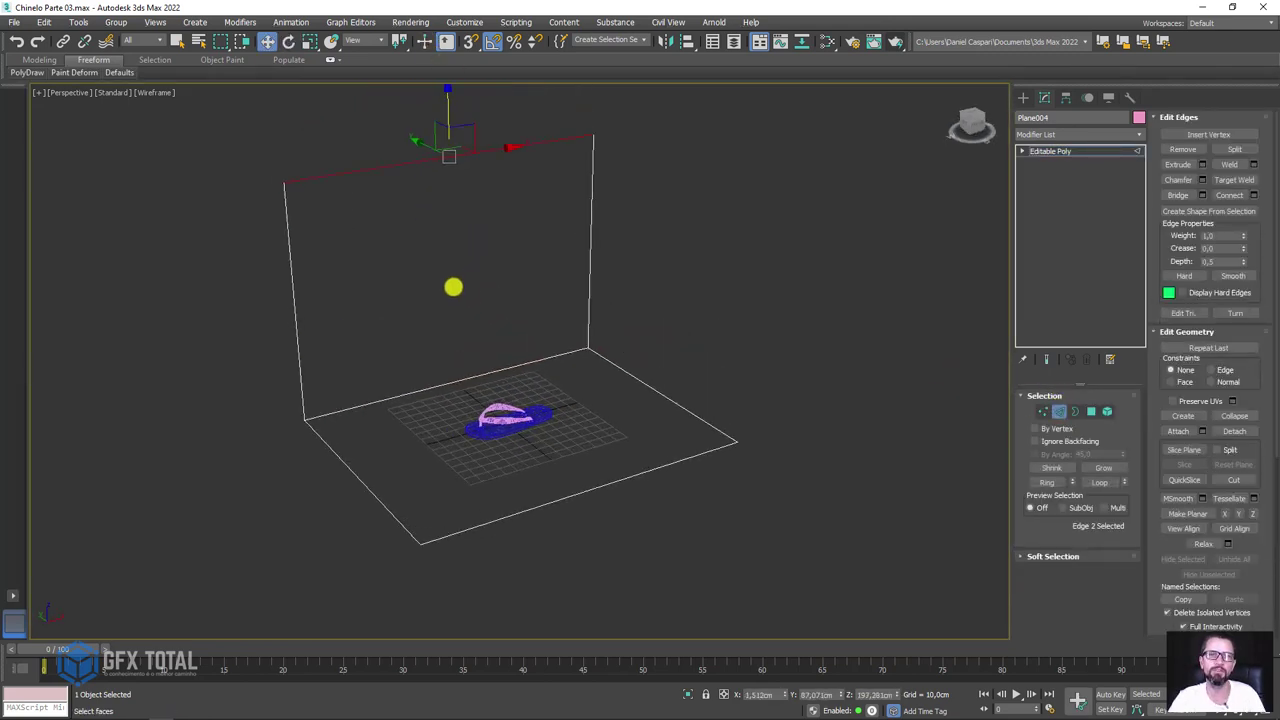
Chamfer the floor-to-wall edge 48,339cm with 4 segments and return to shaded display.
click(425, 391)
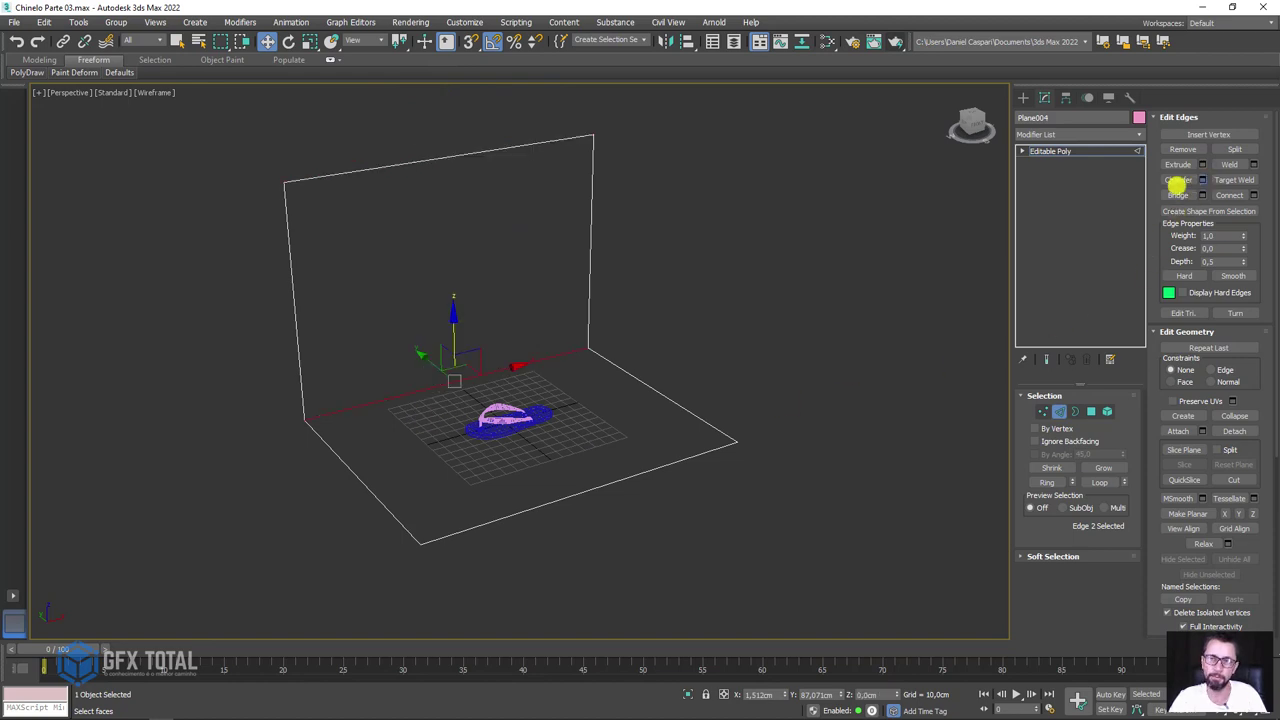
click(1177, 182)
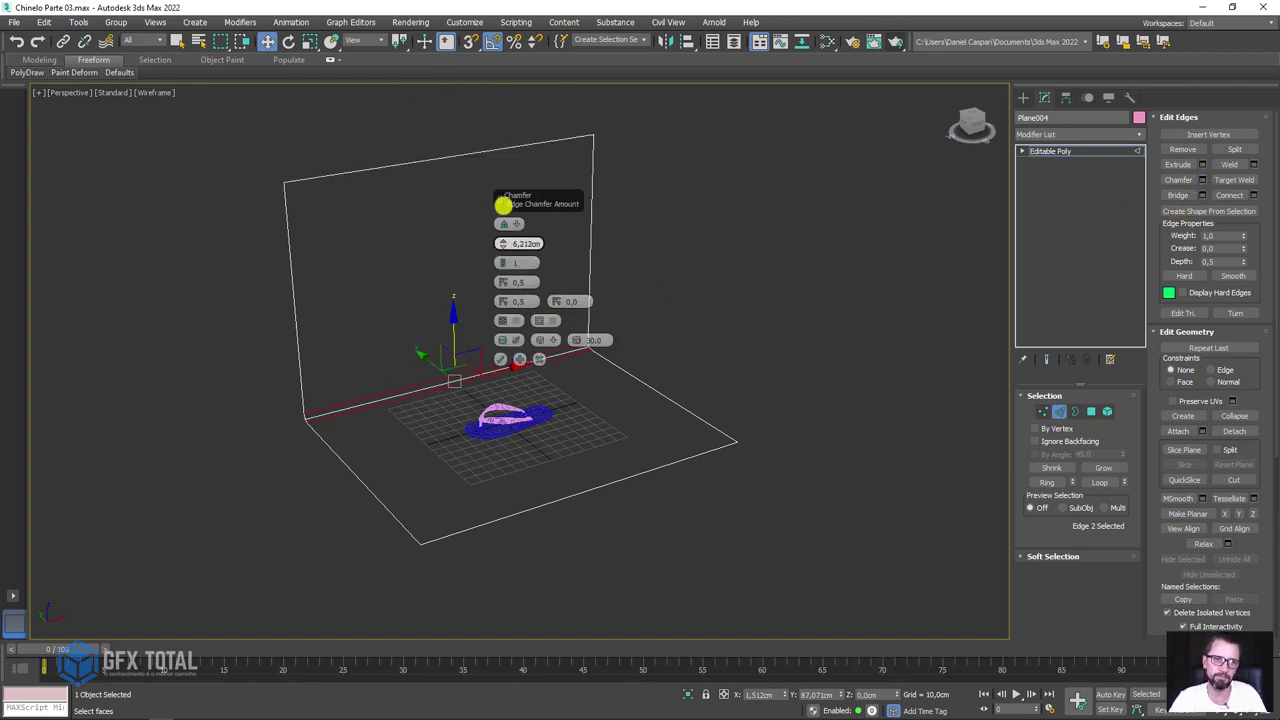
drag(502, 204, 514, 677)
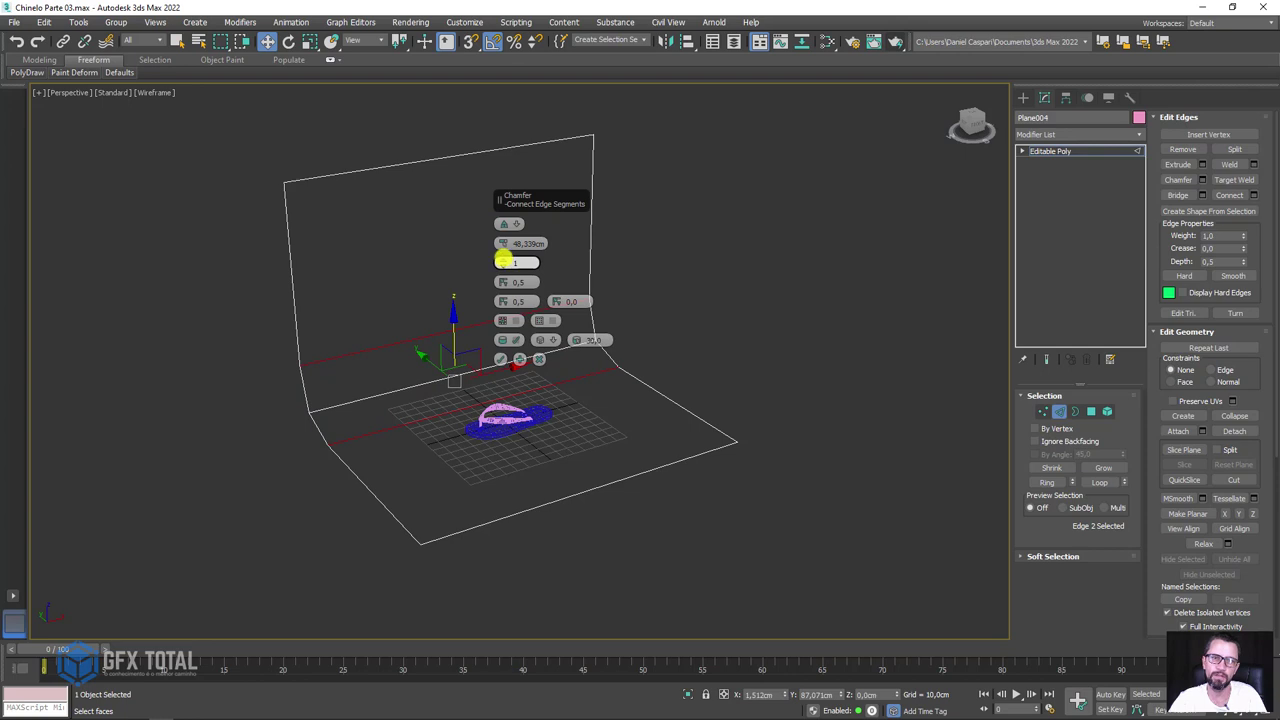
drag(503, 260, 514, 314)
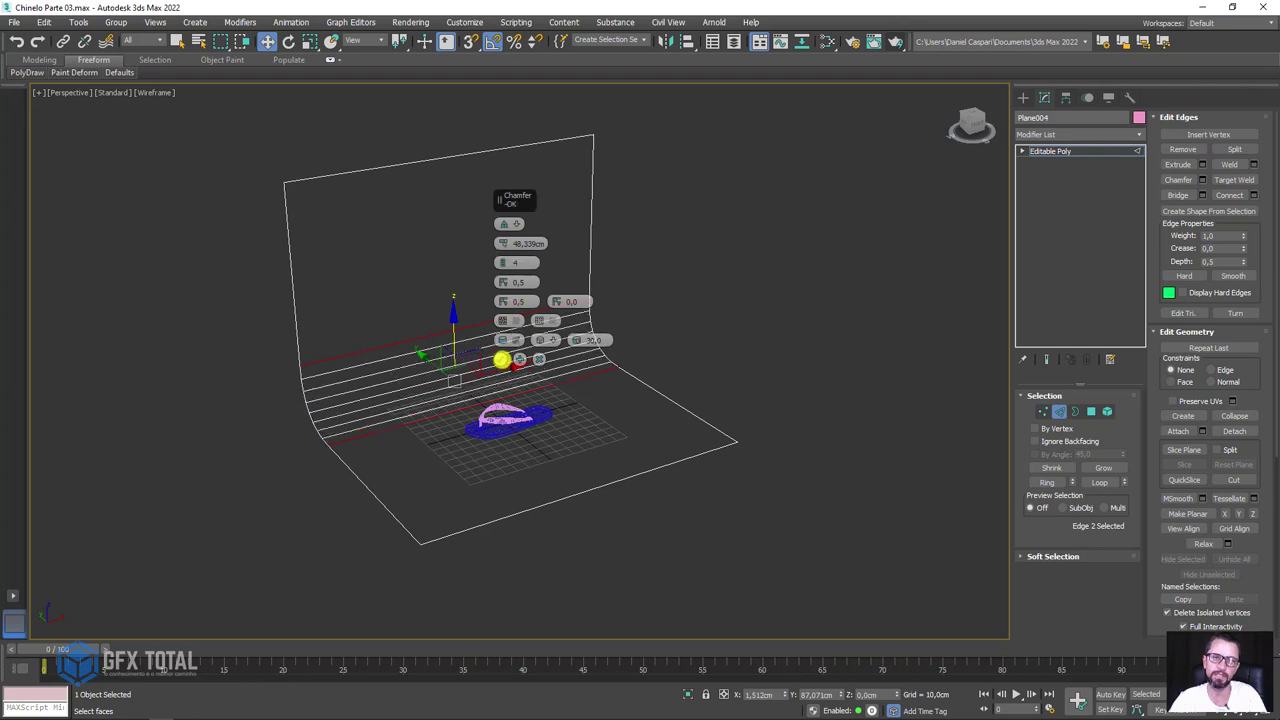
click(501, 359)
click(1037, 151)
key(F3)
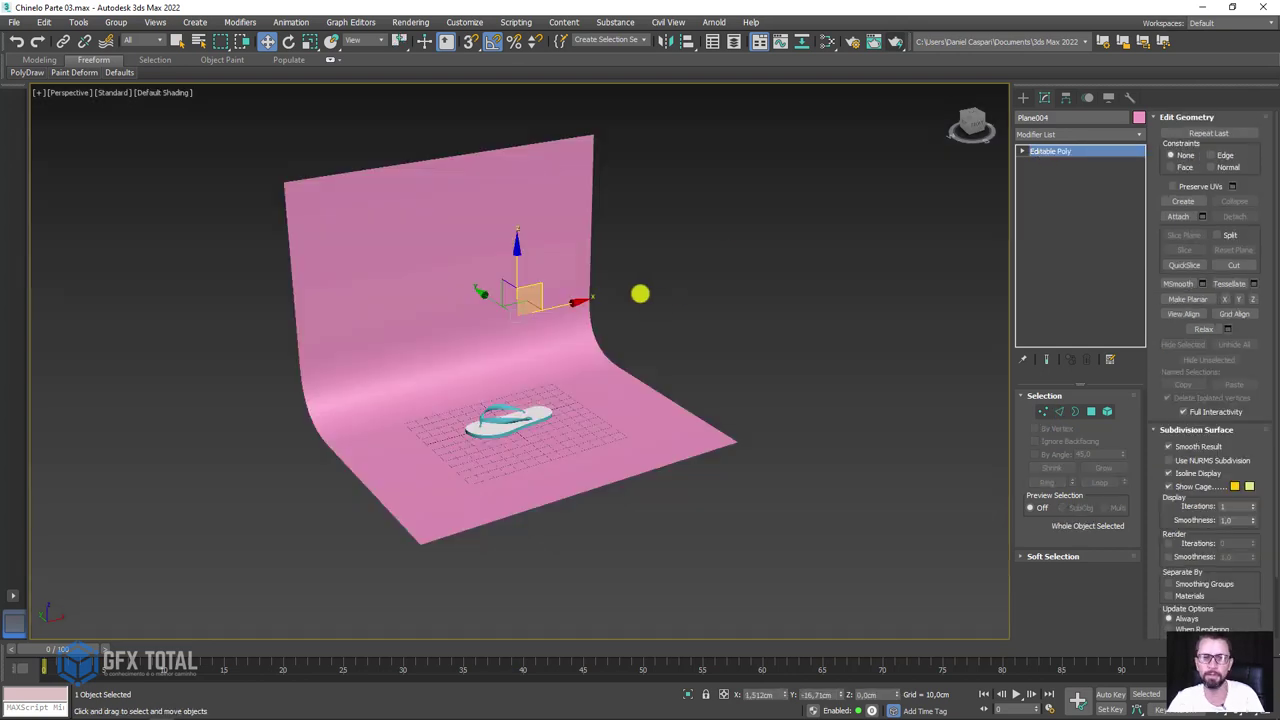
Add a new VRayMtl node in the Slate material editor.
click(827, 50)
scroll(406, 363, down, 3)
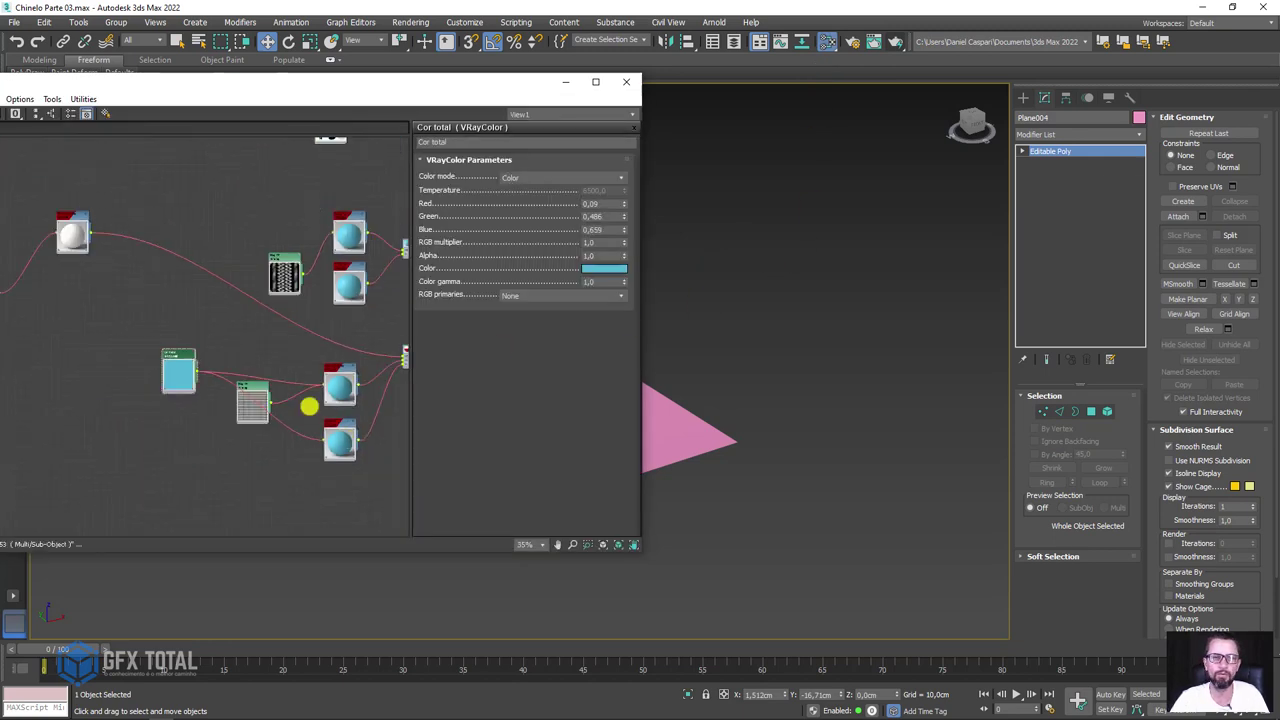
middle_drag(309, 403, 304, 364)
right_click(271, 389)
mouse_move(318, 397)
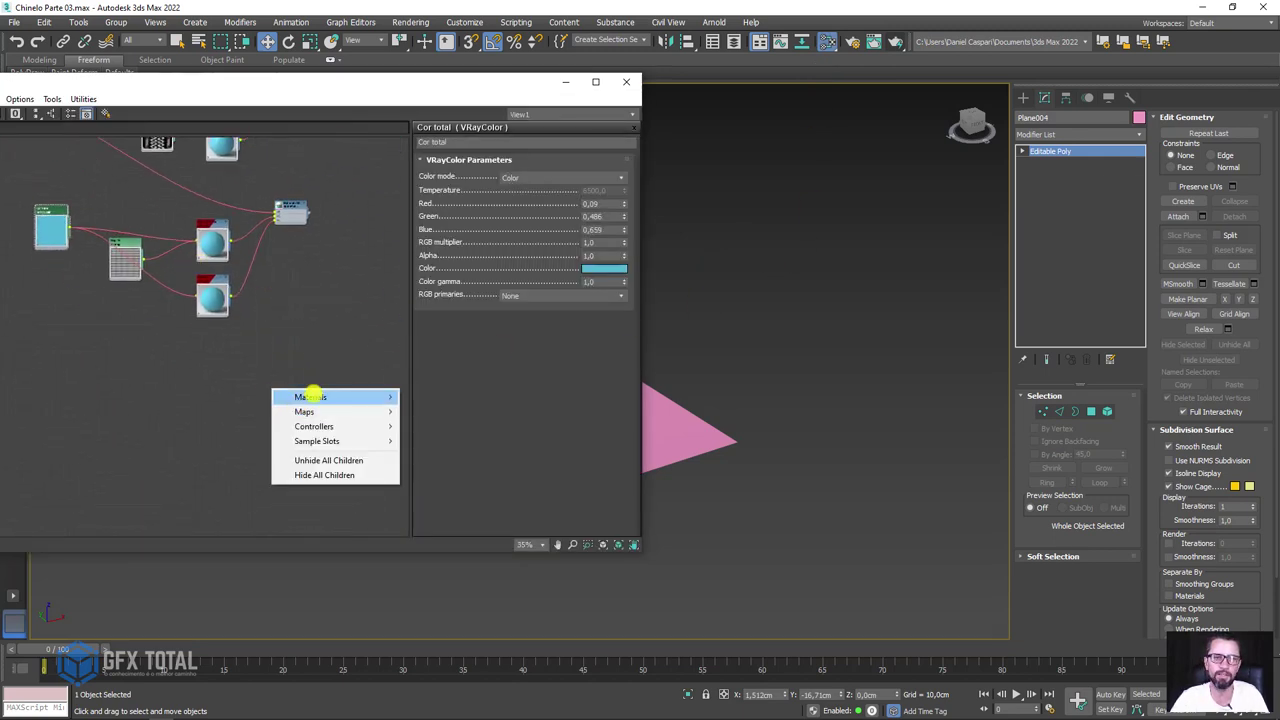
mouse_move(430, 426)
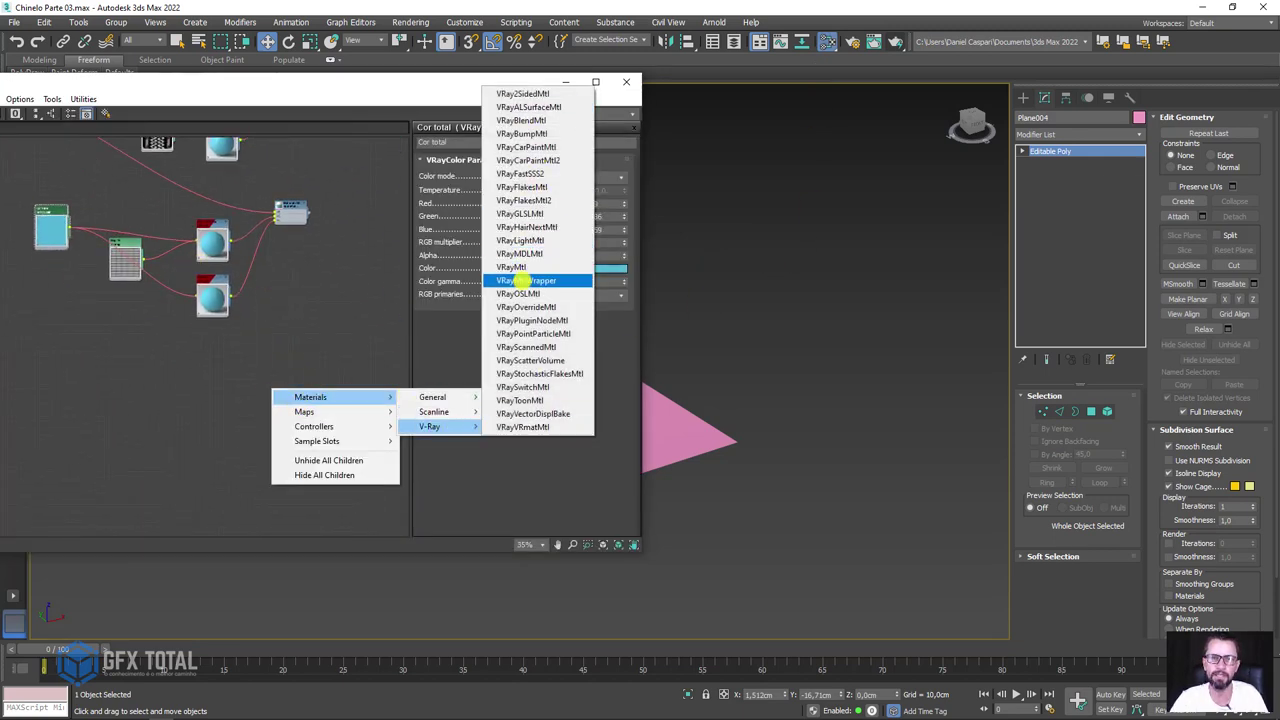
click(525, 270)
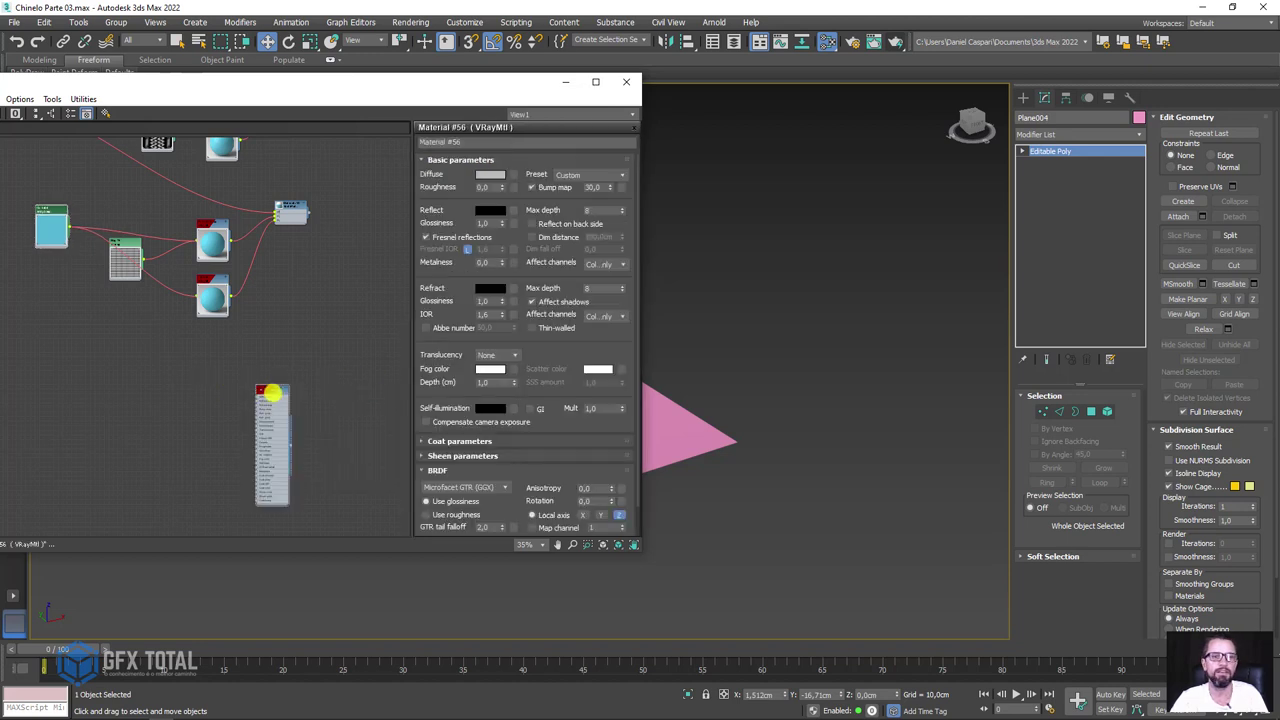
drag(264, 392, 354, 313)
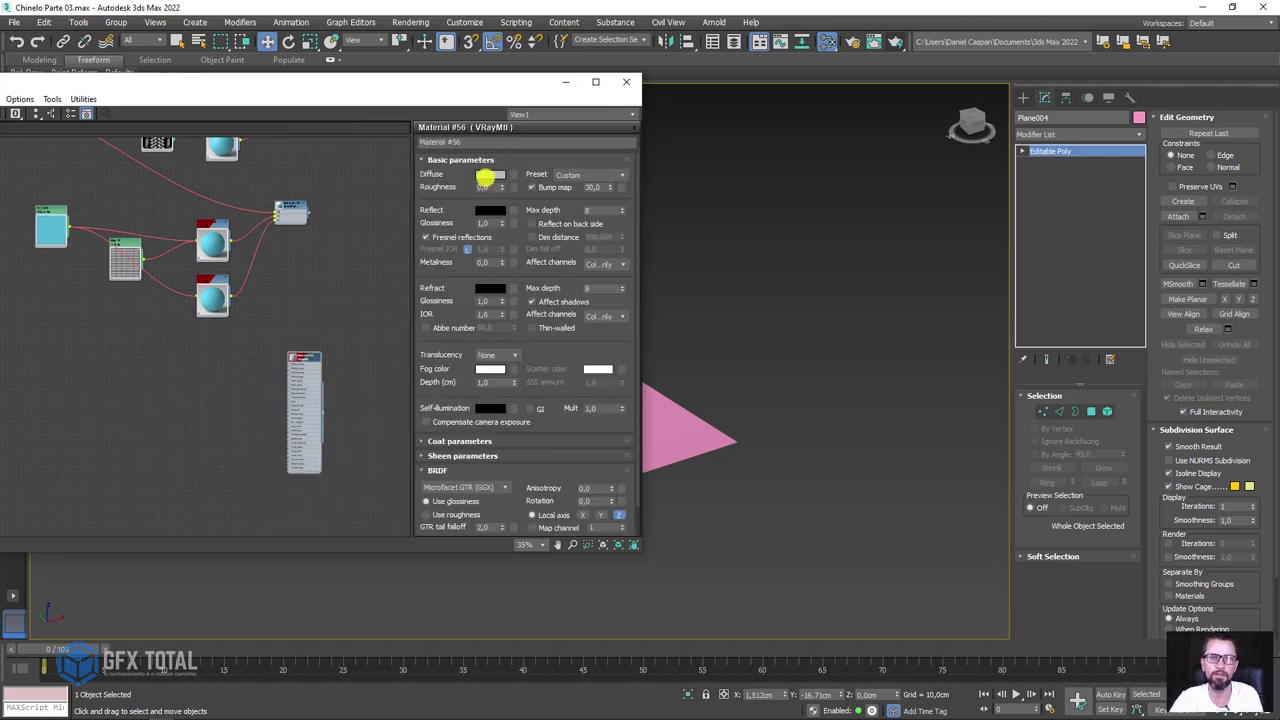
Set its diffuse to grey 86, assign it to the backdrop, and close Slate.
click(487, 176)
drag(480, 155, 452, 152)
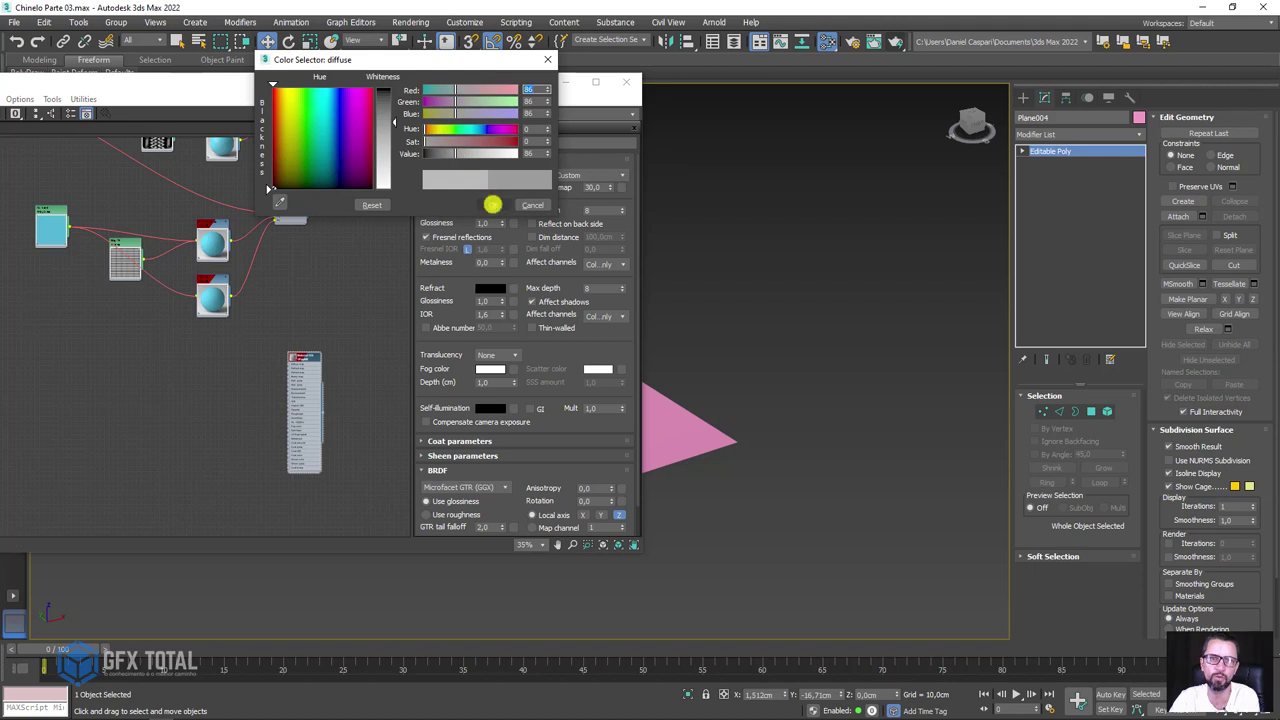
click(492, 204)
scroll(305, 357, up, 5)
click(347, 351)
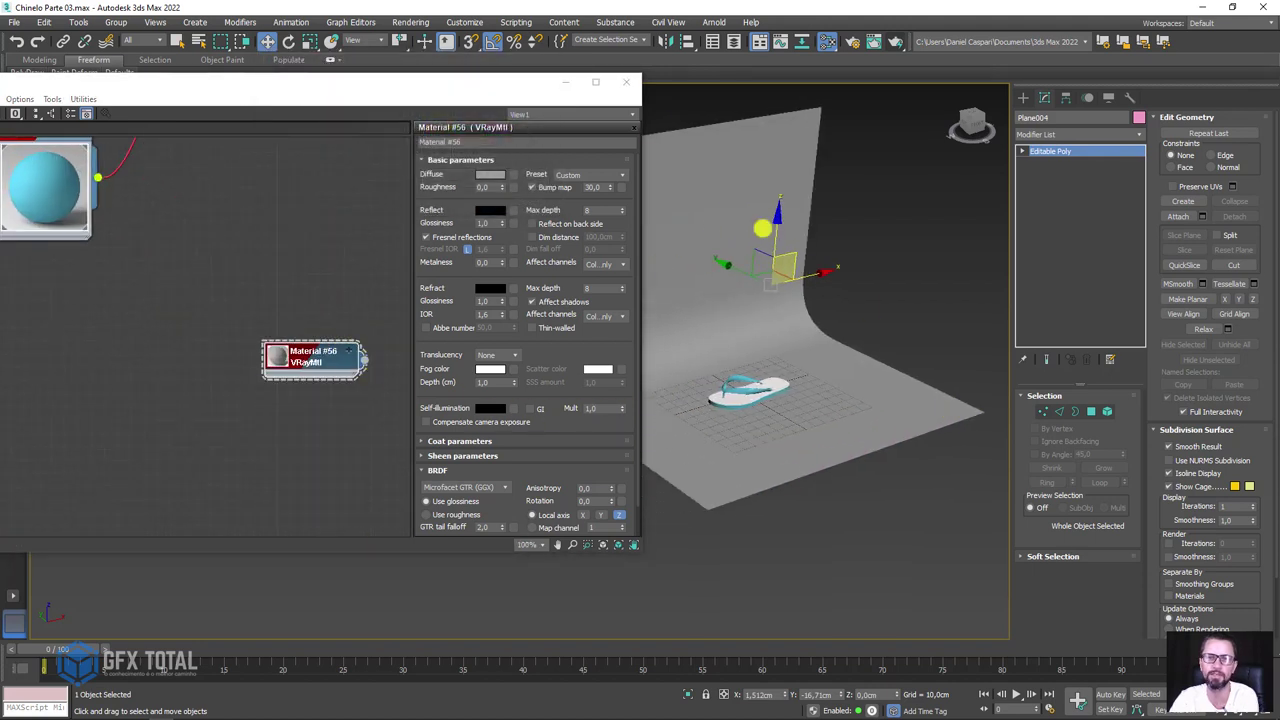
click(626, 84)
scroll(757, 394, up, 5)
Group the selected flip-flop parts as Group001.
alt+middle_drag(757, 394, 666, 400)
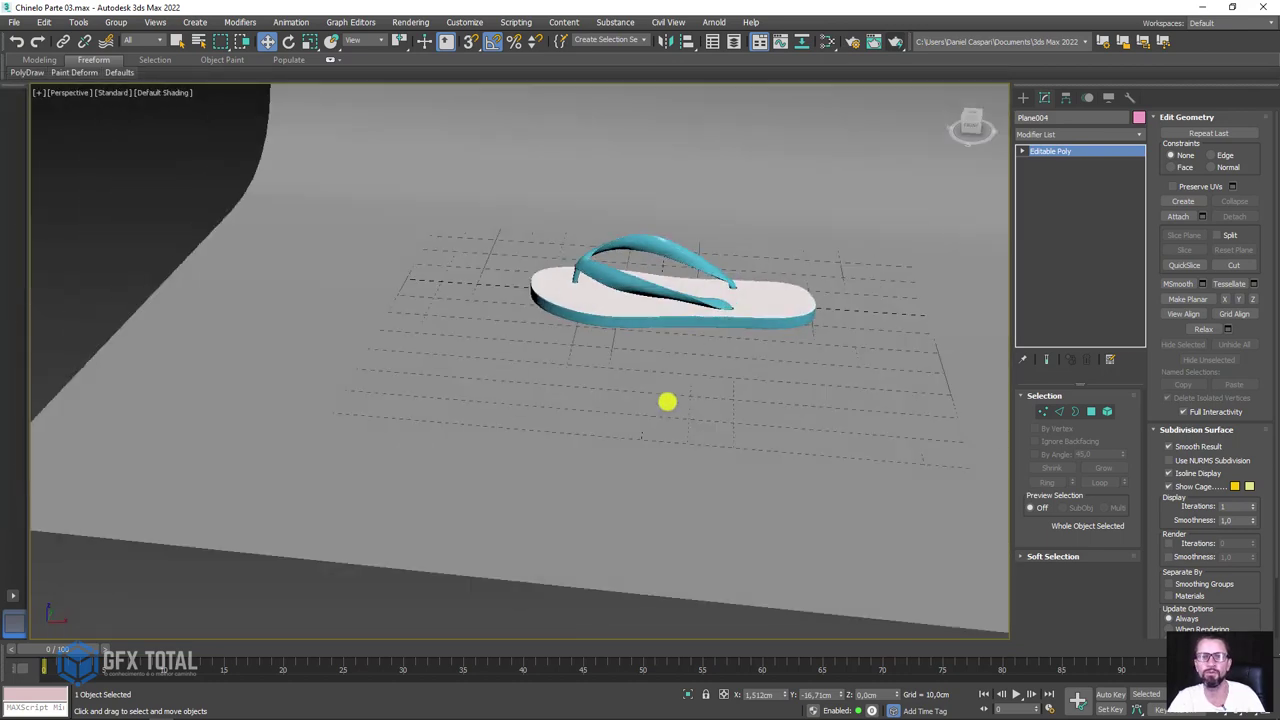
scroll(547, 387, down, 2)
scroll(547, 387, down, 3)
scroll(551, 377, down, 3)
click(563, 363)
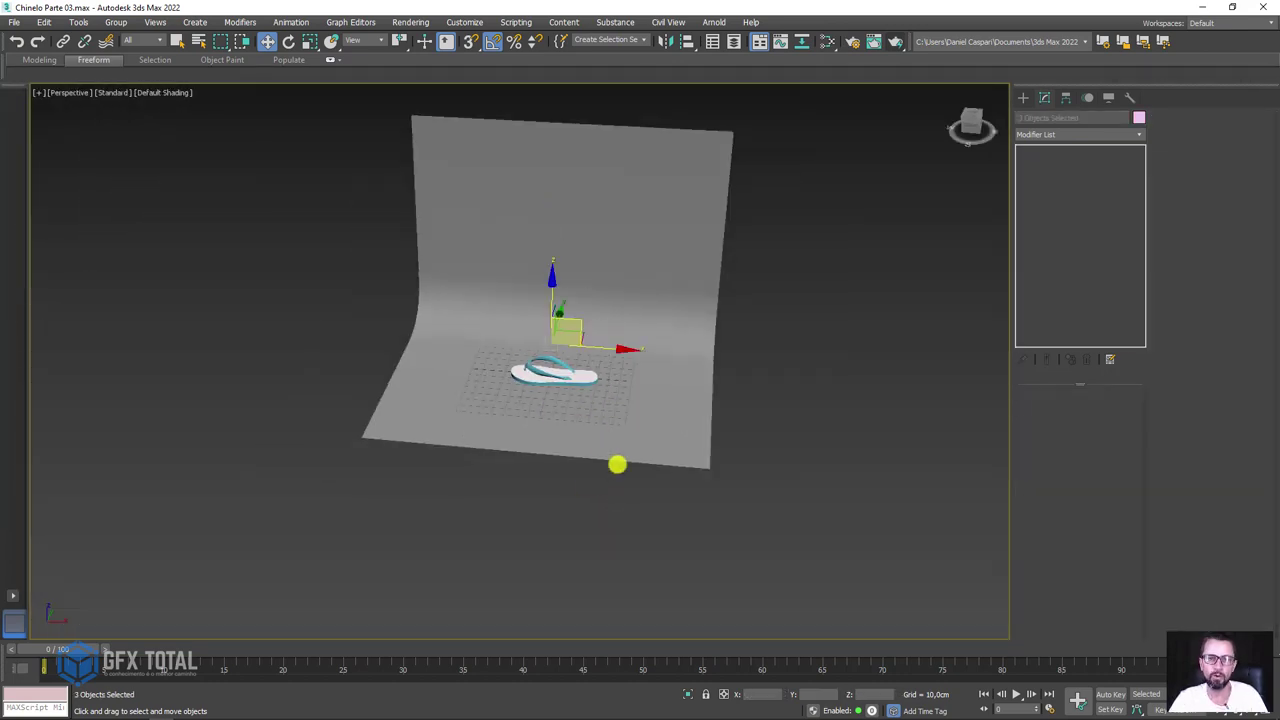
scroll(548, 427, up, 2)
scroll(548, 426, up, 3)
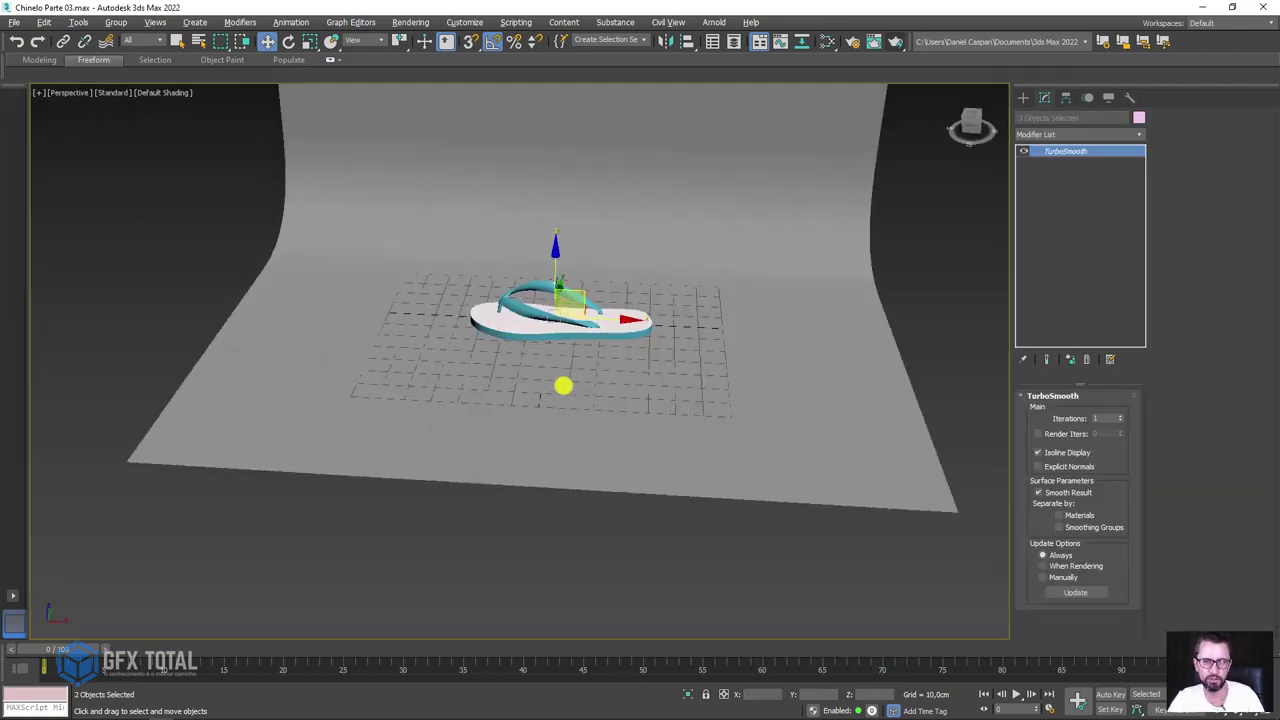
mouse_move(563, 383)
alt+middle_down()
mouse_move(569, 363)
mouse_move(543, 295)
mouse_move(517, 337)
alt+middle_up()
scroll(575, 352, up, 3)
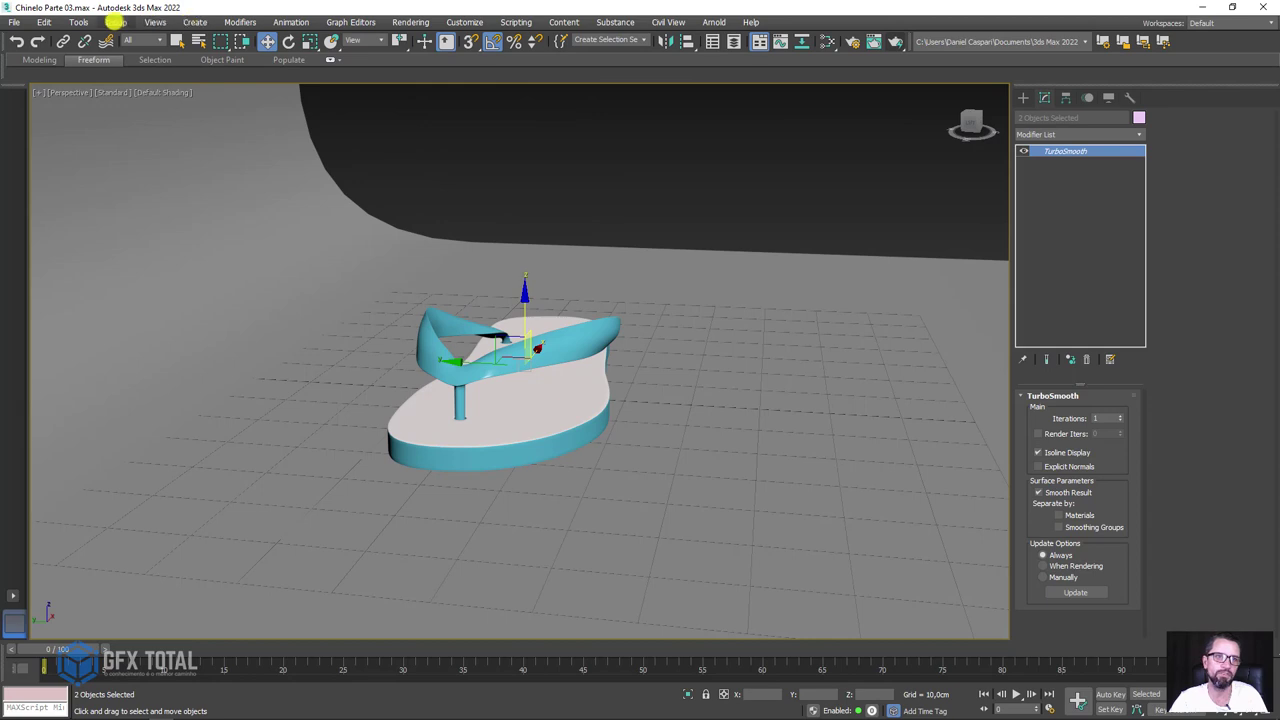
click(116, 22)
click(133, 46)
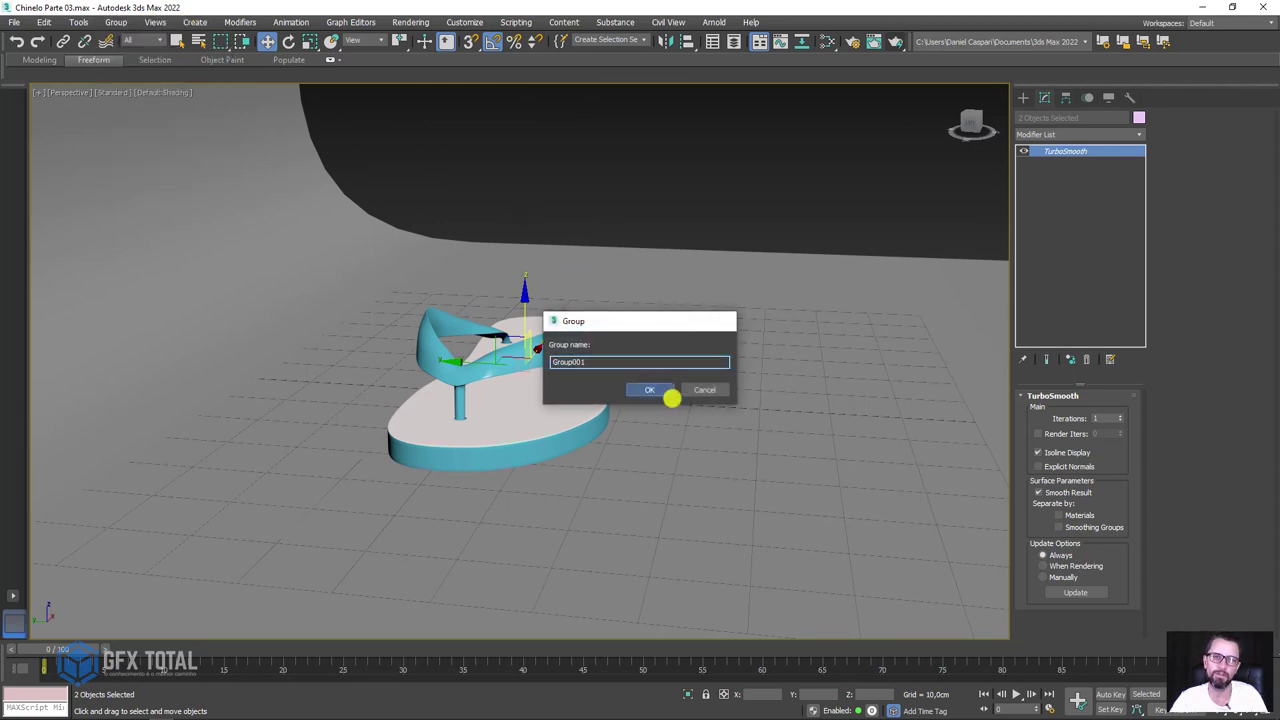
click(668, 392)
Make a Y-axis mirrored copy of Group001 and place it beside the original.
key(F4)
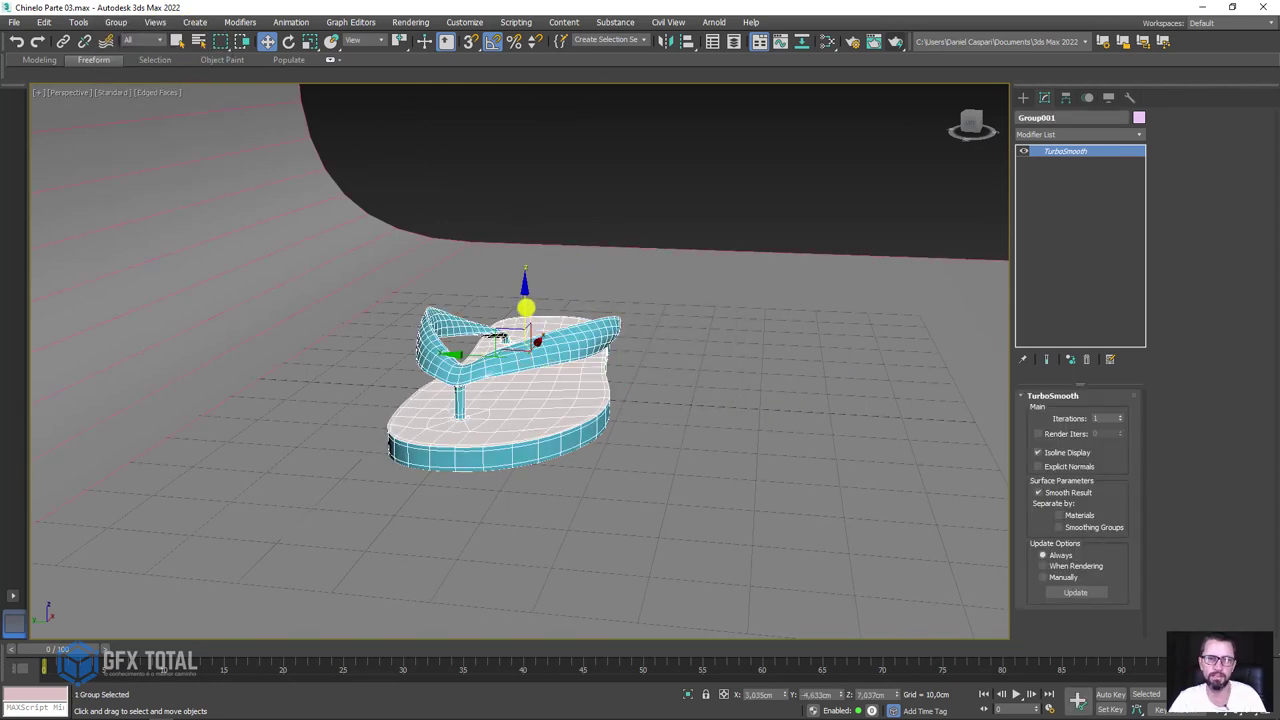
shift+drag(526, 307, 525, 190)
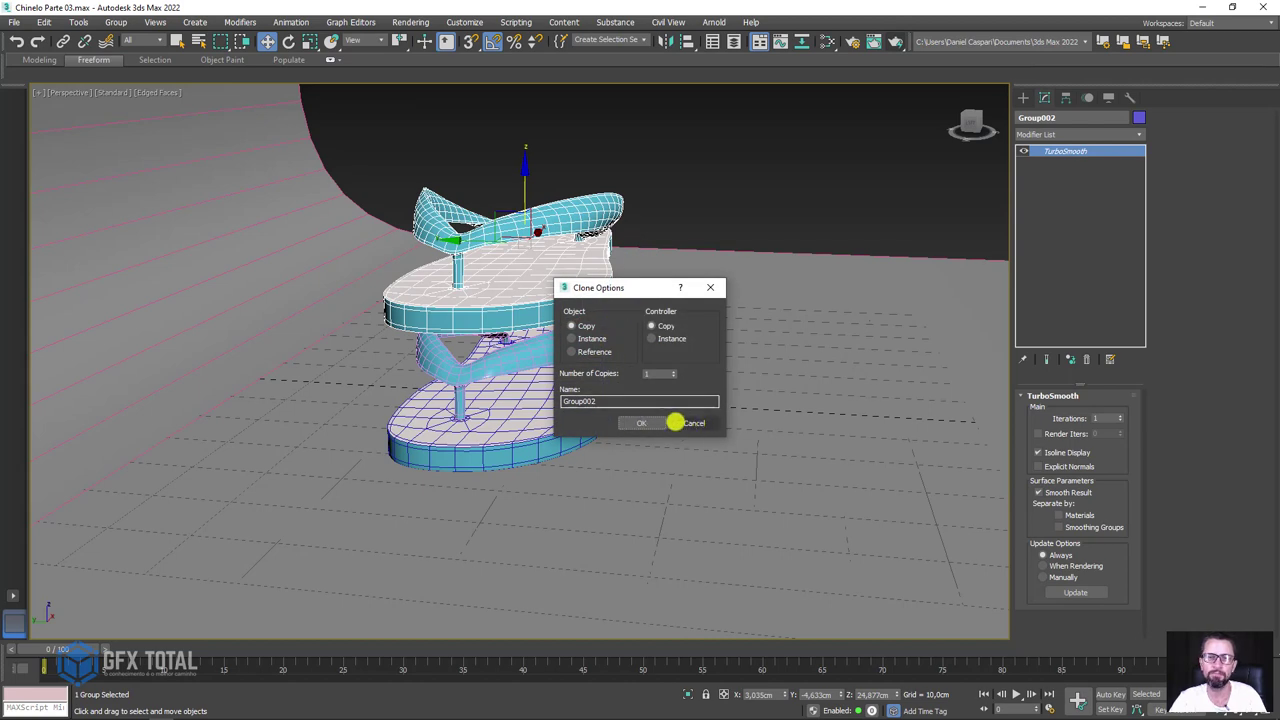
click(676, 423)
click(662, 40)
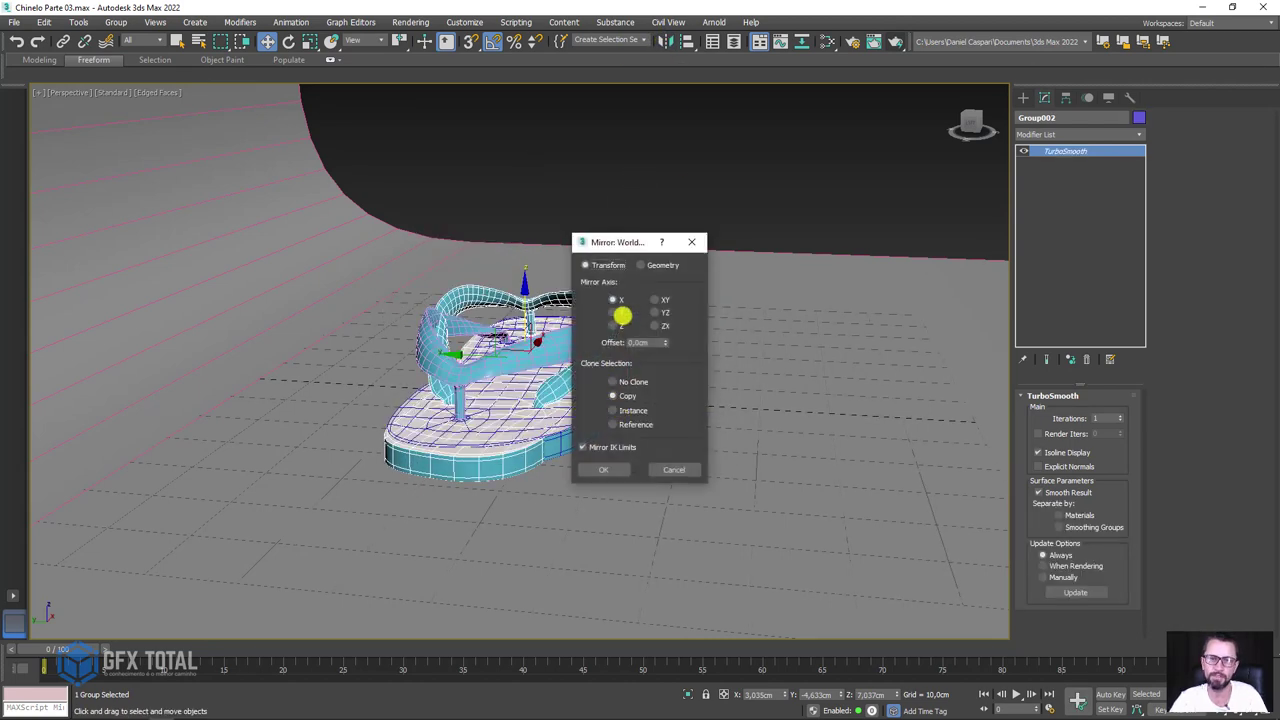
click(615, 313)
click(620, 466)
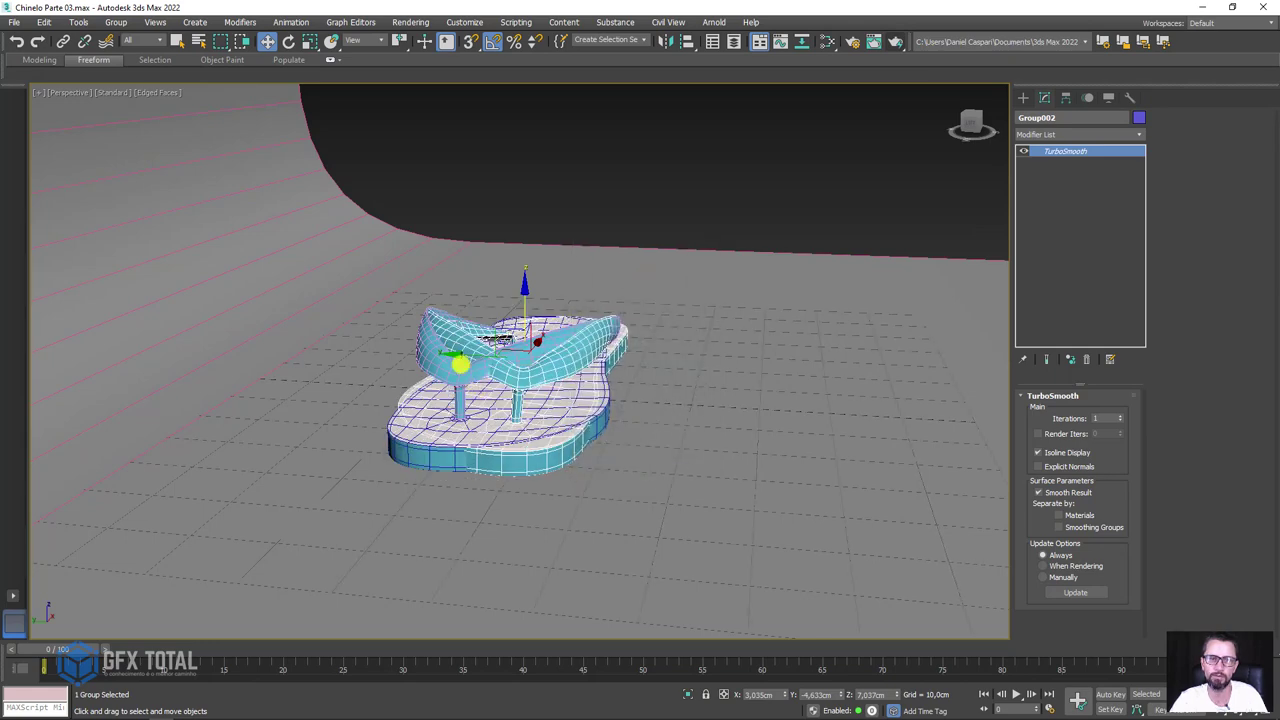
drag(457, 366, 241, 344)
Rotate the mirrored flip-flop about -150°, then tilt it about 10° in the left view.
key(e)
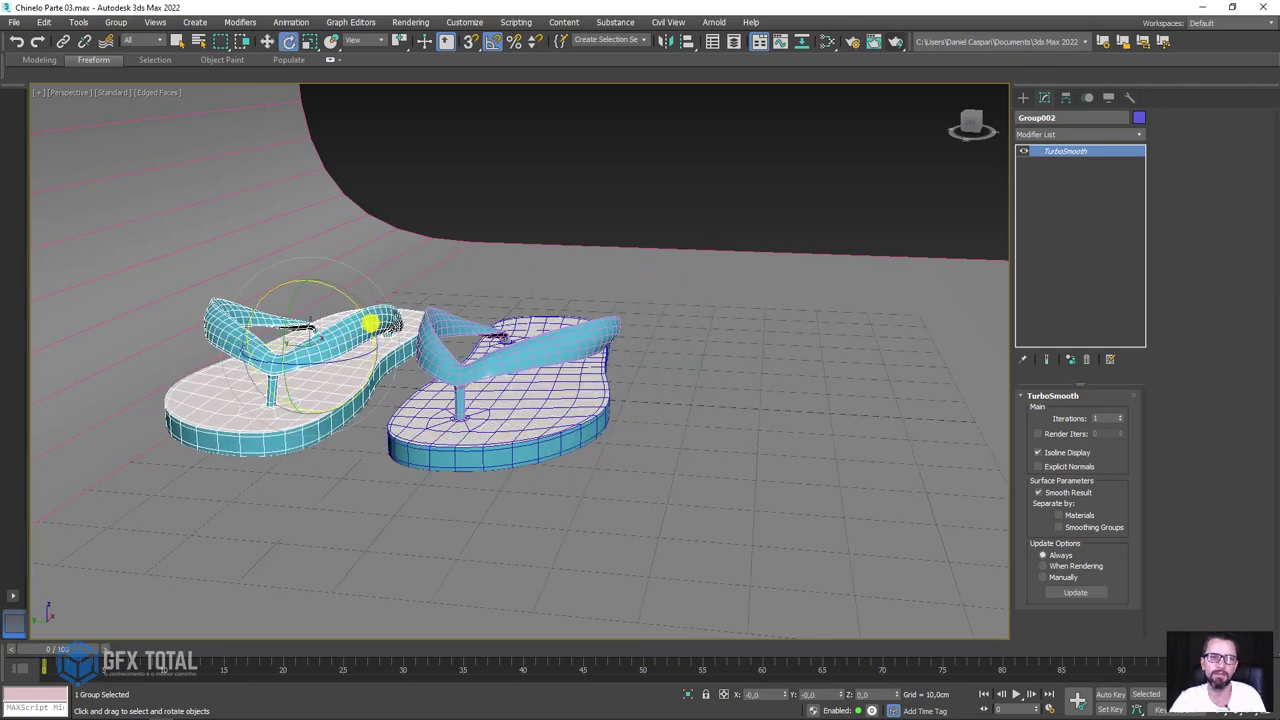
drag(372, 320, 288, 233)
key(f)
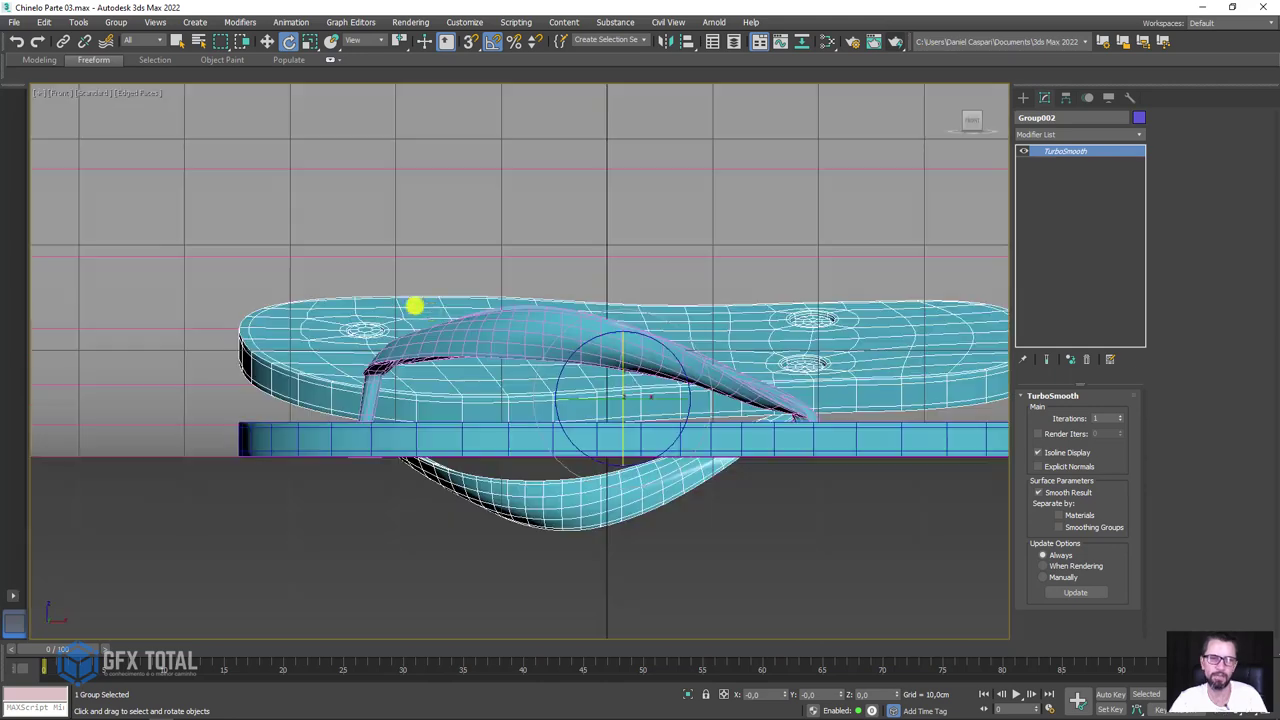
key(l)
middle_drag(351, 357, 517, 414)
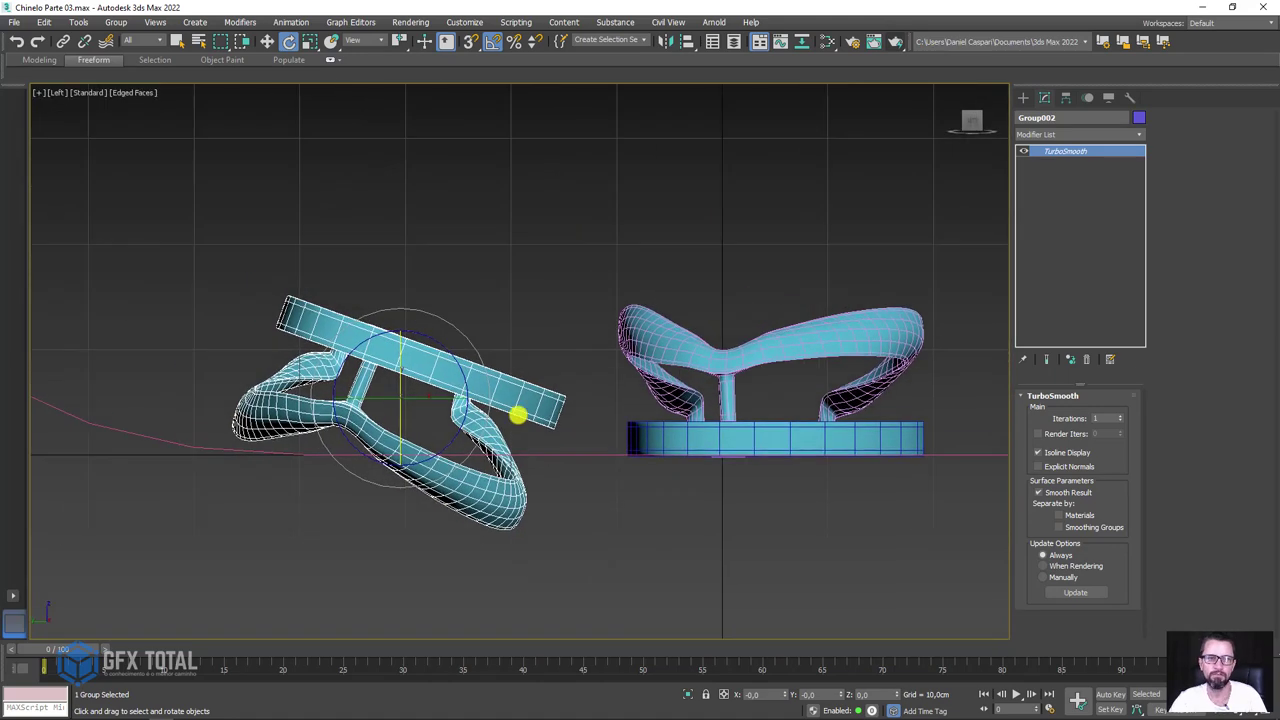
mouse_move(455, 368)
mouse_down()
mouse_move(466, 363)
mouse_move(449, 354)
mouse_move(471, 357)
mouse_move(466, 374)
mouse_move(454, 363)
mouse_move(876, 388)
mouse_up()
Slide the copied flip-flop onto the original and stand it upright about 90°.
key(w)
alt+middle_drag(891, 386, 871, 423)
scroll(580, 443, down, 3)
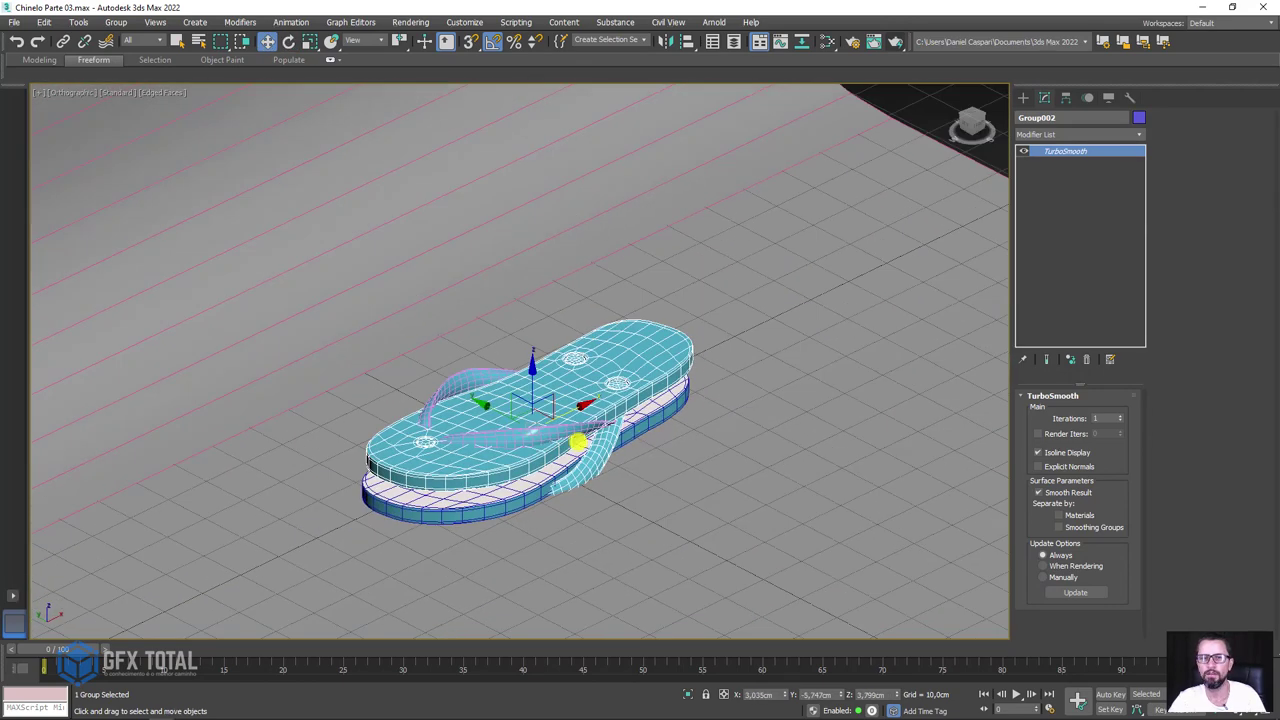
scroll(599, 436, up, 1)
drag(596, 422, 851, 371)
key(e)
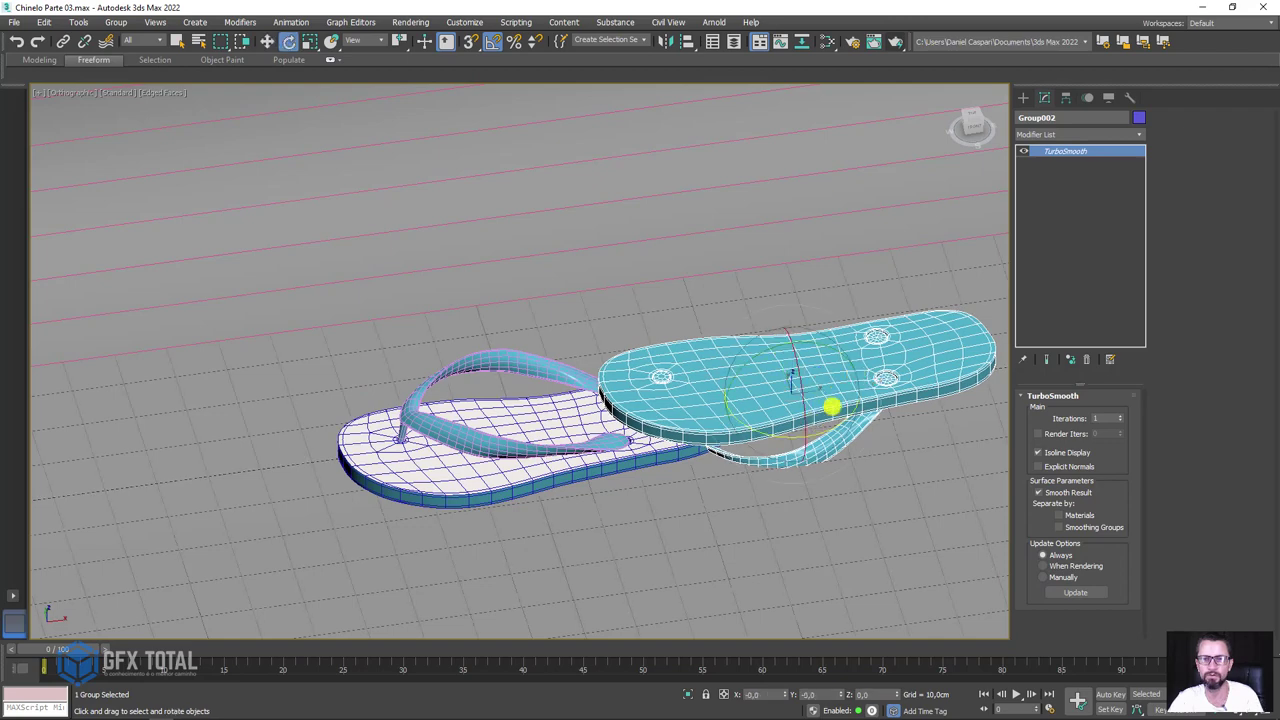
drag(789, 435, 808, 434)
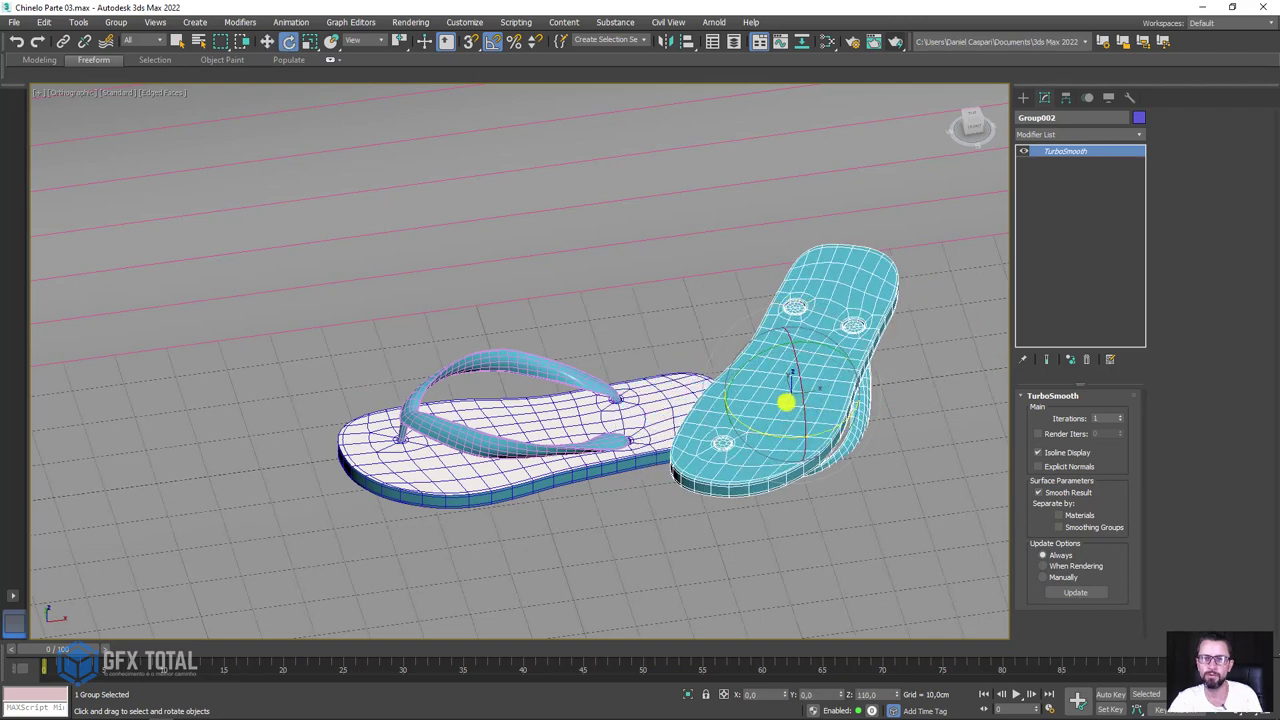
alt+middle_drag(786, 400, 505, 191)
Switch to Local reference coordinates and tilt the flip-flop 5° around Y.
click(366, 43)
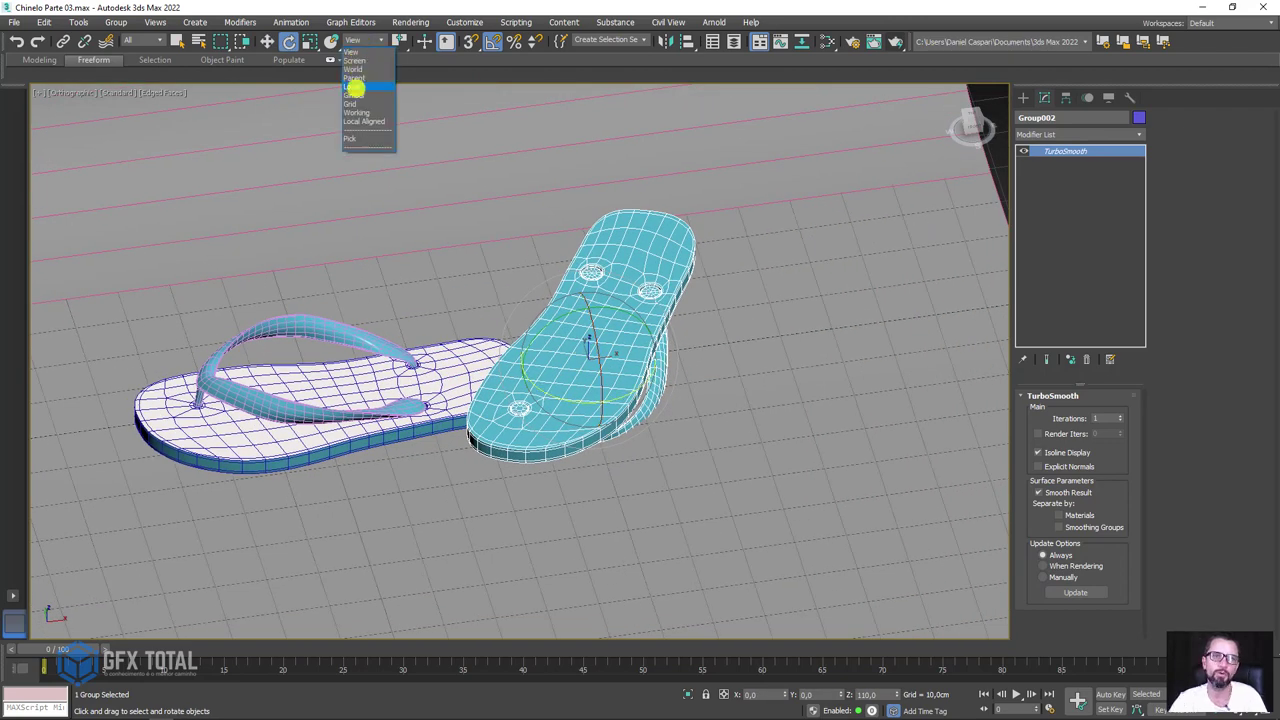
click(355, 88)
alt+middle_drag(575, 338, 575, 200)
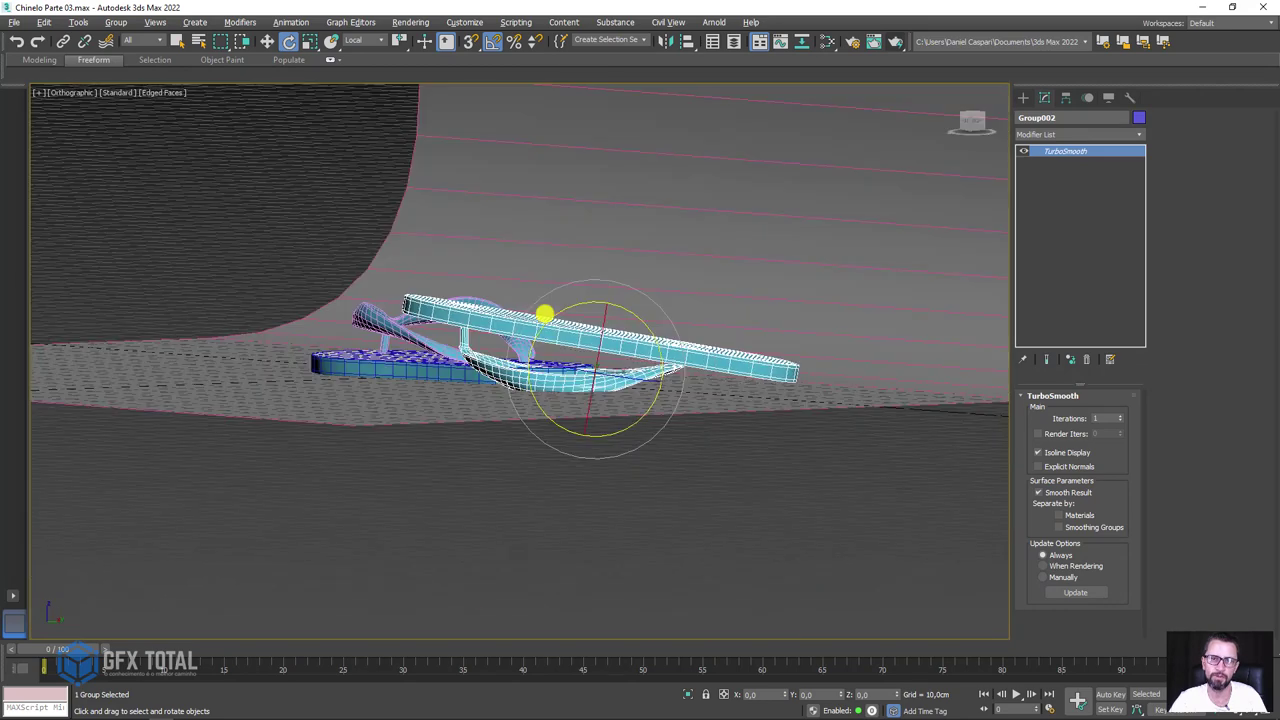
scroll(620, 400, up, 3)
drag(678, 380, 680, 381)
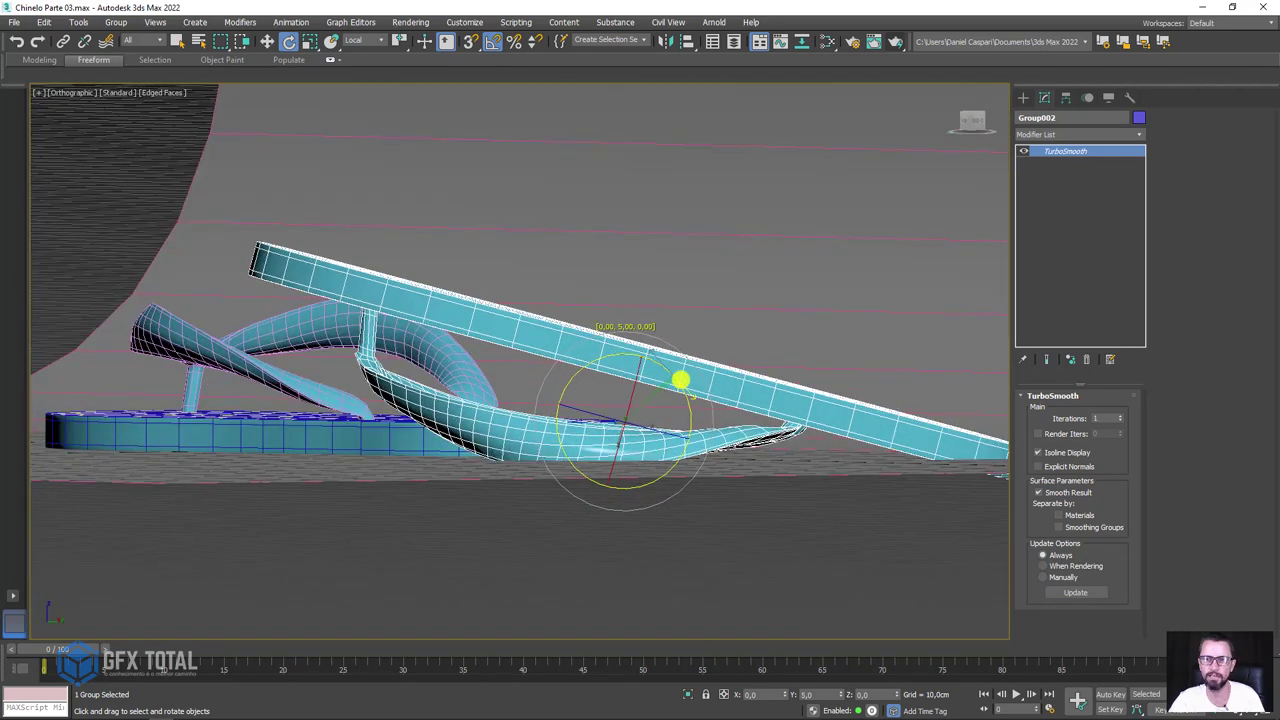
key(f)
scroll(760, 420, down, 5)
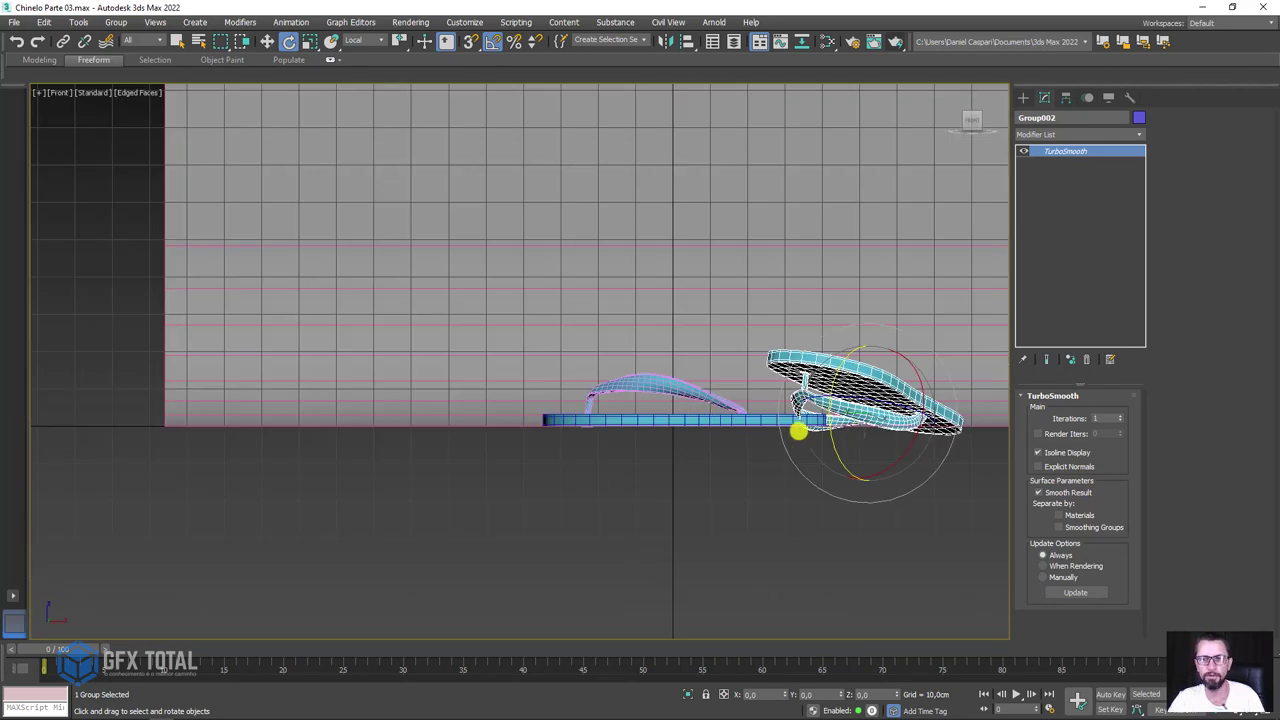
scroll(700, 400, up, 5)
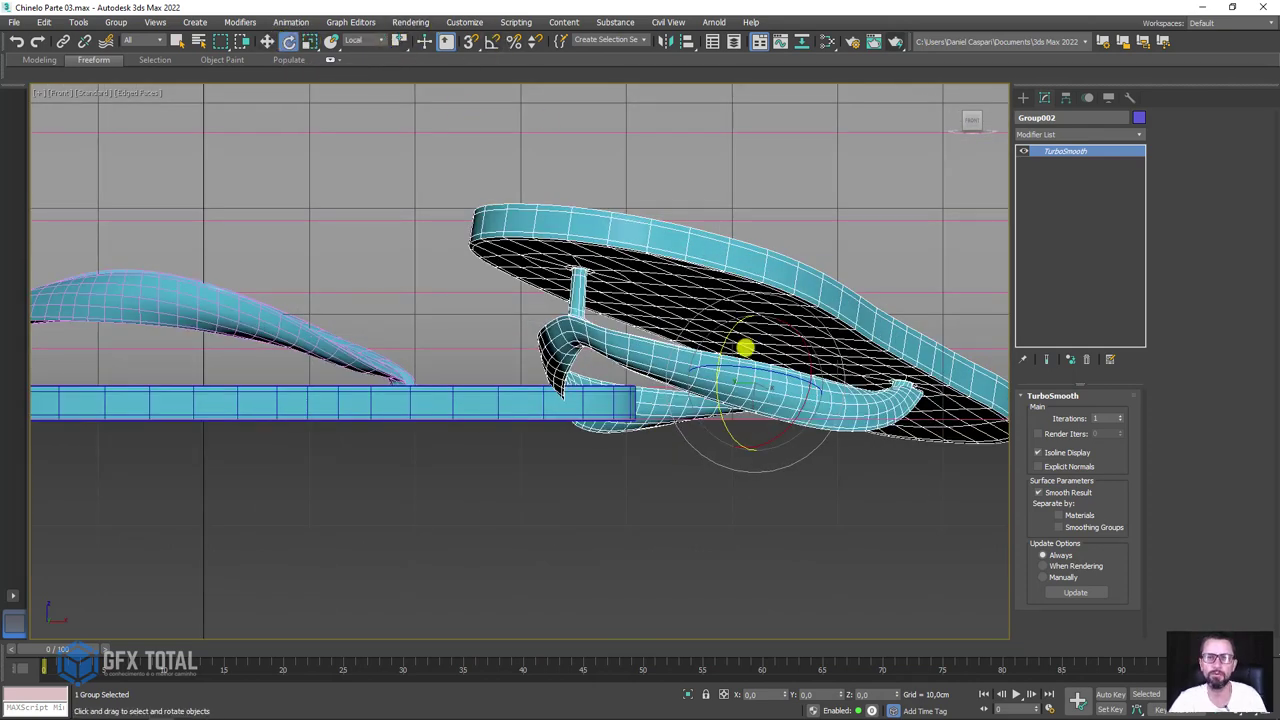
Fine-tune the leaning flip-flop's height, tilt and position against the original.
key(w)
drag(748, 308, 747, 290)
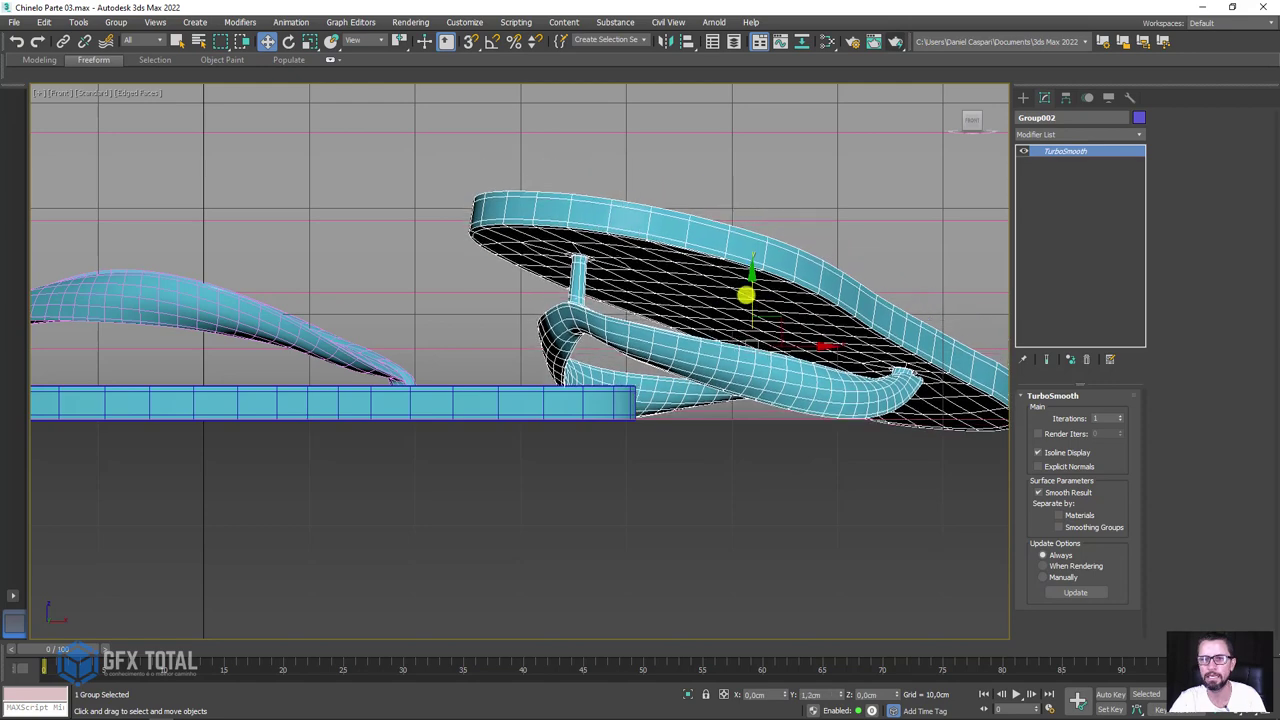
key(e)
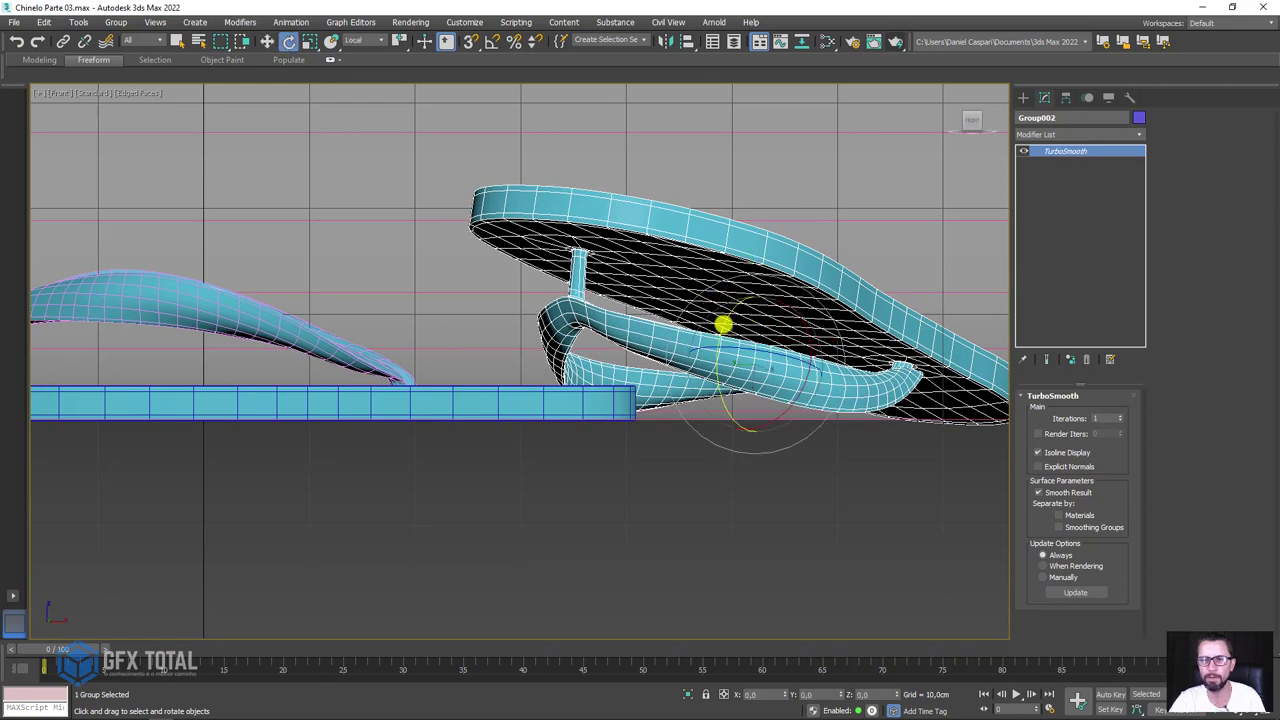
drag(747, 290, 752, 307)
key(w)
key(e)
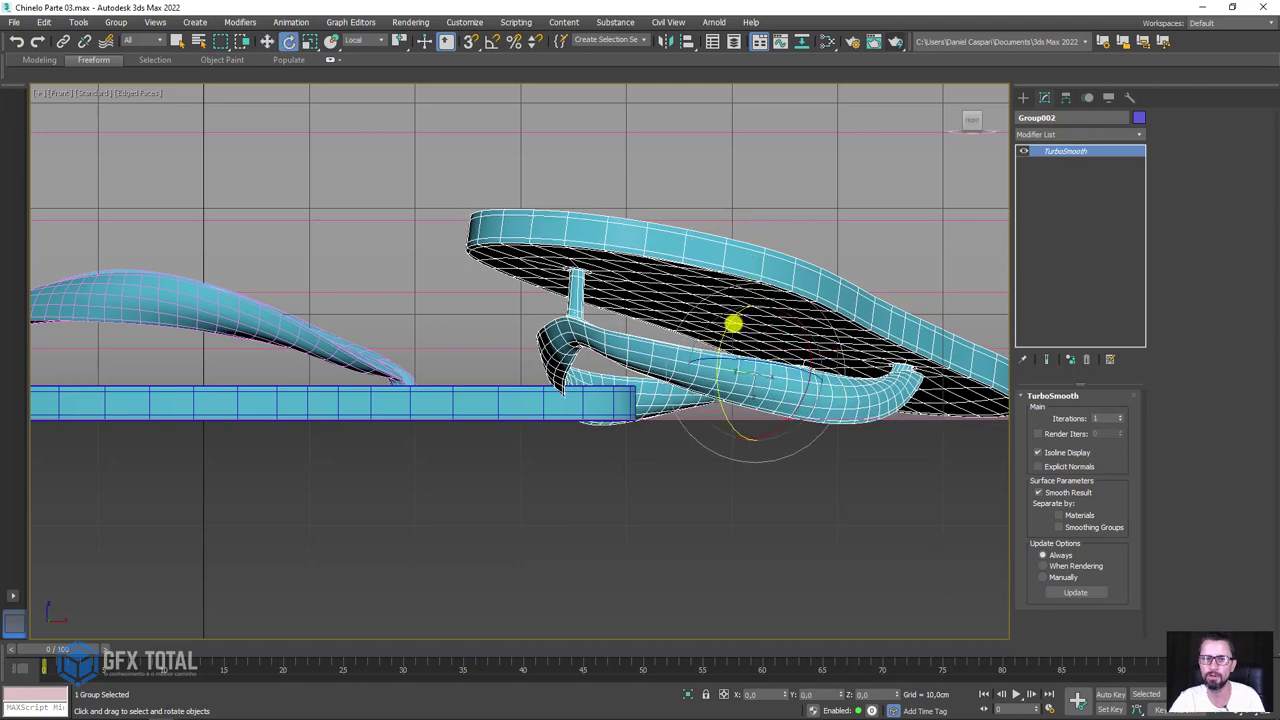
alt+middle_drag(733, 321, 754, 400)
key(w)
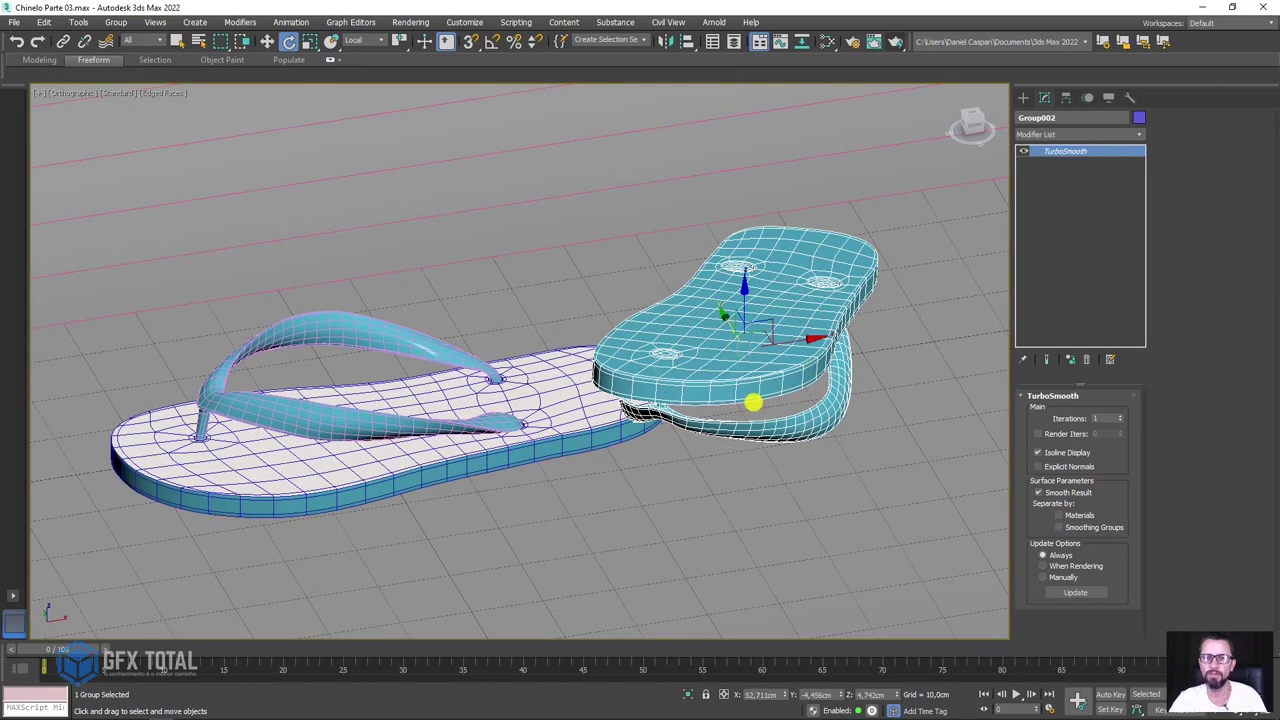
mouse_move(767, 340)
mouse_down()
mouse_move(686, 297)
mouse_move(660, 266)
mouse_move(646, 283)
mouse_up()
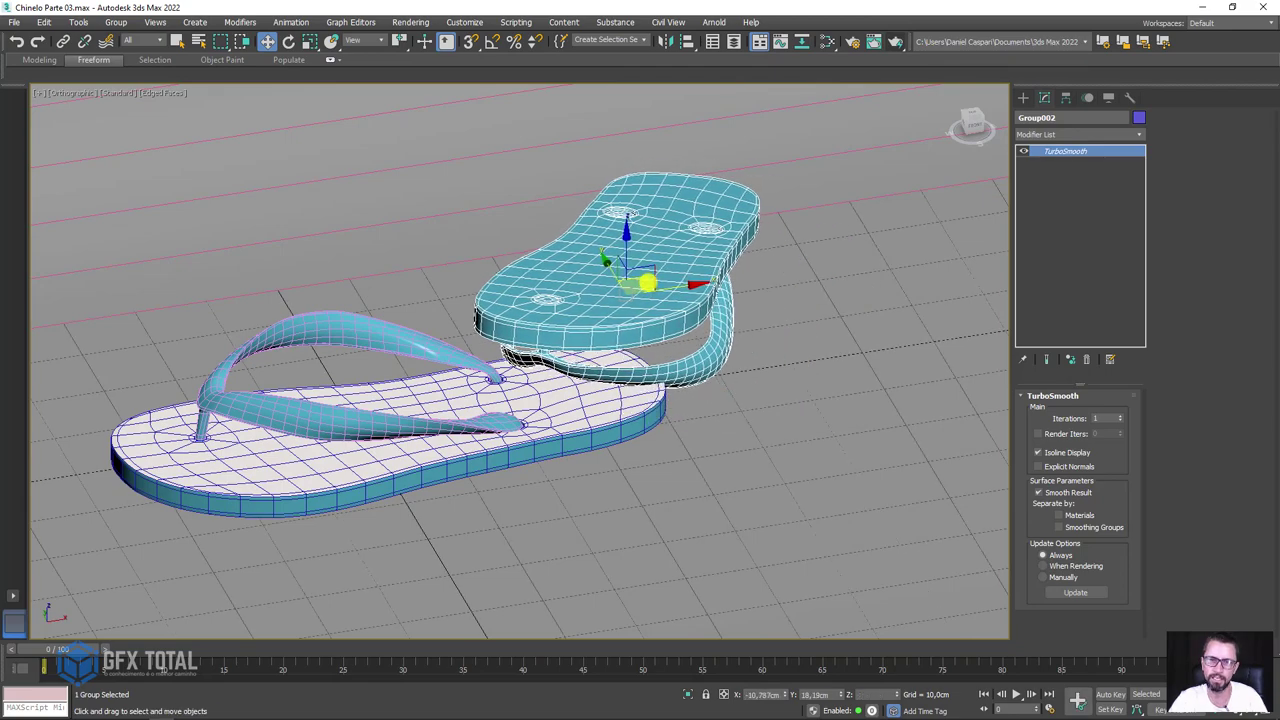
mouse_move(646, 283)
alt+middle_down()
mouse_move(620, 285)
mouse_move(637, 323)
mouse_move(648, 272)
alt+middle_up()
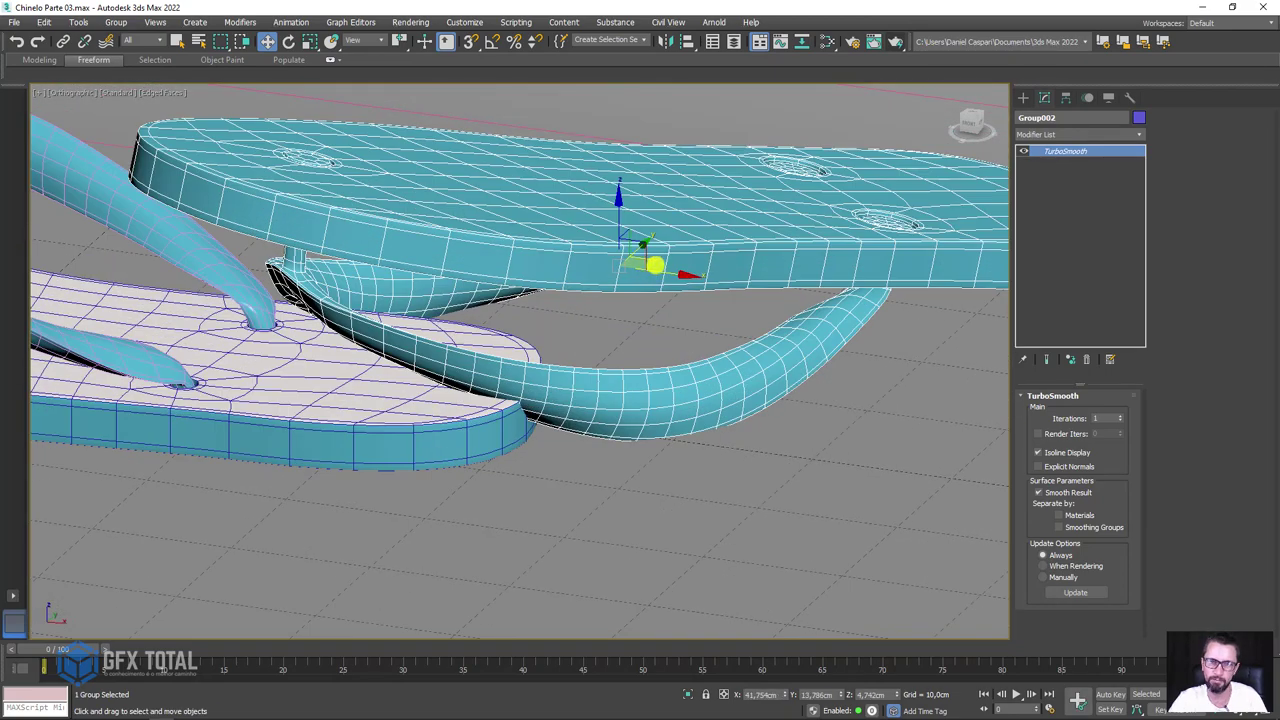
mouse_move(653, 265)
mouse_down()
mouse_move(734, 263)
mouse_move(679, 292)
mouse_up()
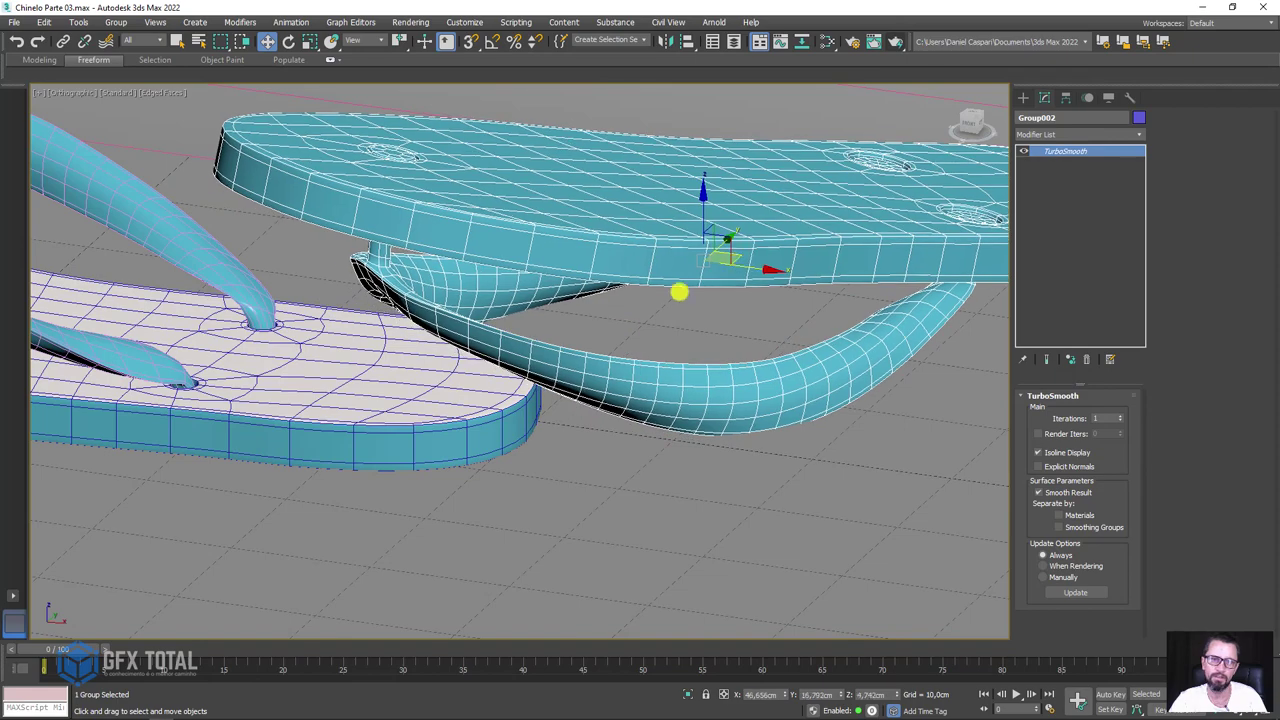
alt+middle_drag(679, 292, 691, 320)
Frame the final view of both flip-flops and start a V-Ray production render.
scroll(654, 363, down, 5)
mouse_move(654, 363)
alt+middle_down()
mouse_move(700, 352)
mouse_move(591, 371)
mouse_move(836, 412)
mouse_move(623, 374)
mouse_move(597, 389)
mouse_move(686, 406)
mouse_move(629, 366)
mouse_move(675, 396)
mouse_move(670, 380)
alt+middle_up()
scroll(689, 346, up, 3)
scroll(604, 367, up, 2)
alt+middle_drag(757, 250, 829, 85)
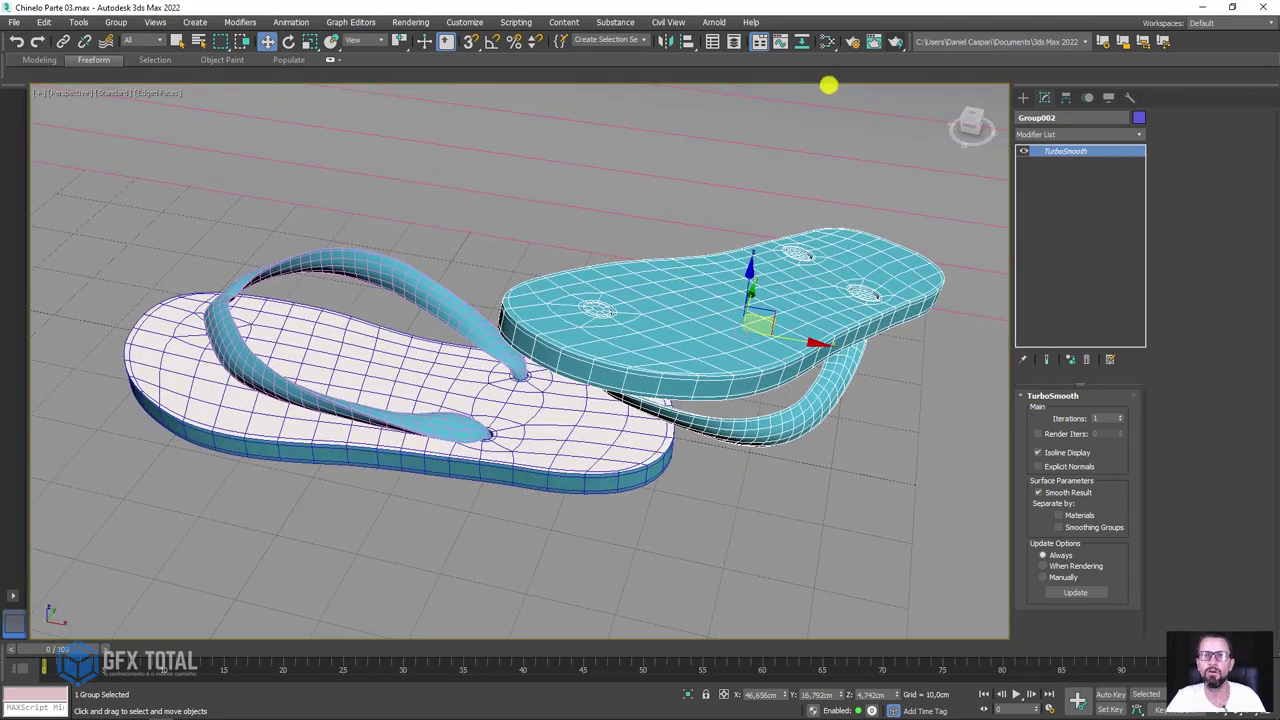
click(895, 41)
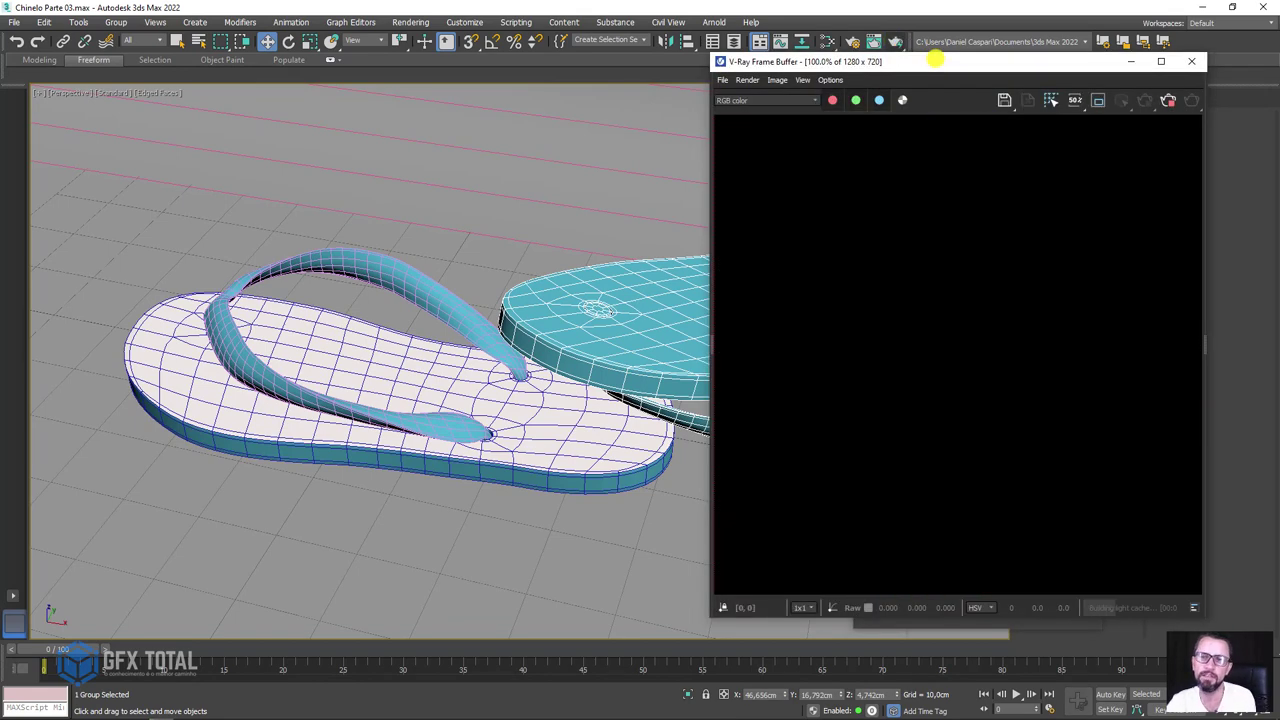
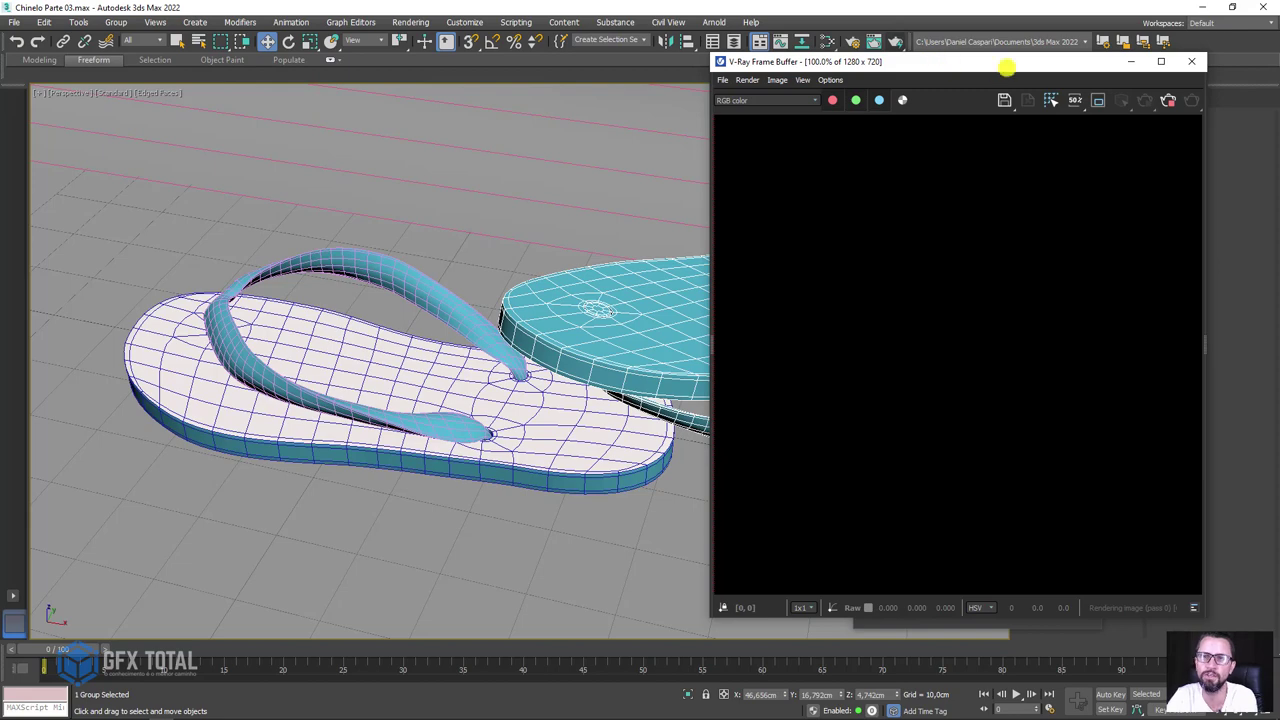
Close the V-Ray Frame Buffer and draw a VRayLight plane over the backdrop floor.
drag(1006, 67, 714, 67)
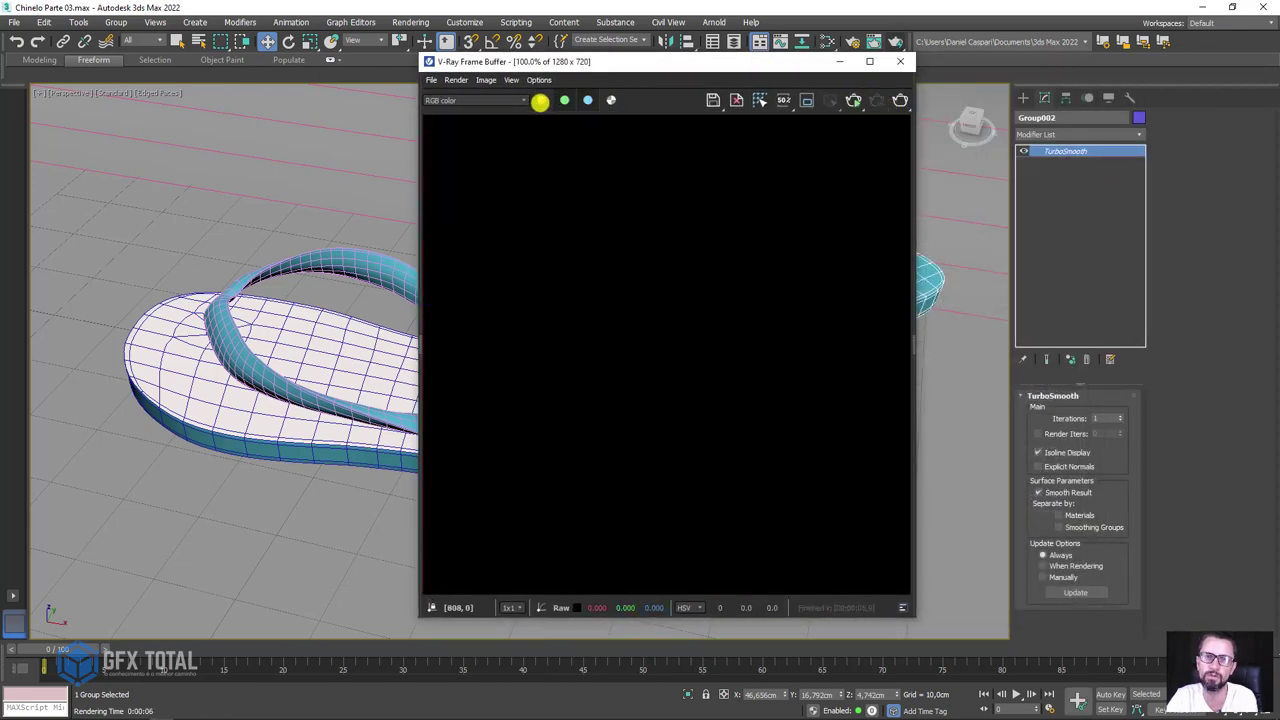
click(903, 64)
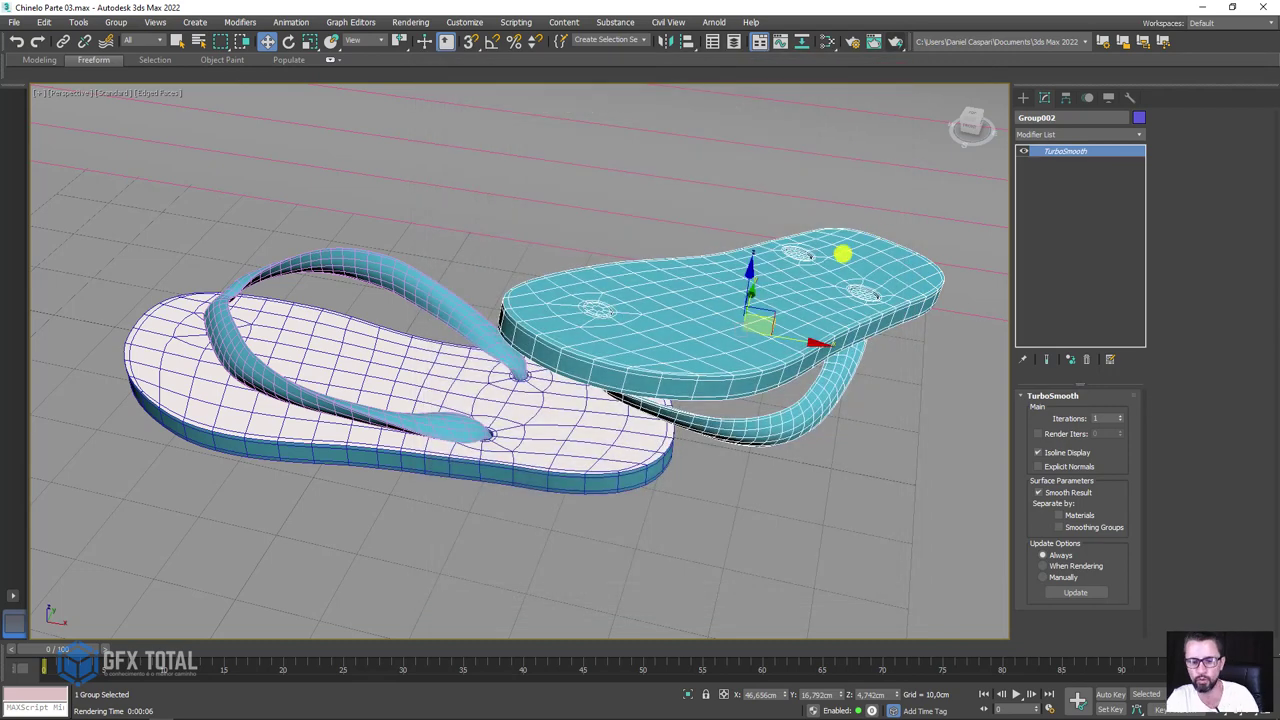
scroll(843, 255, down, 5)
scroll(809, 277, down, 3)
click(1016, 98)
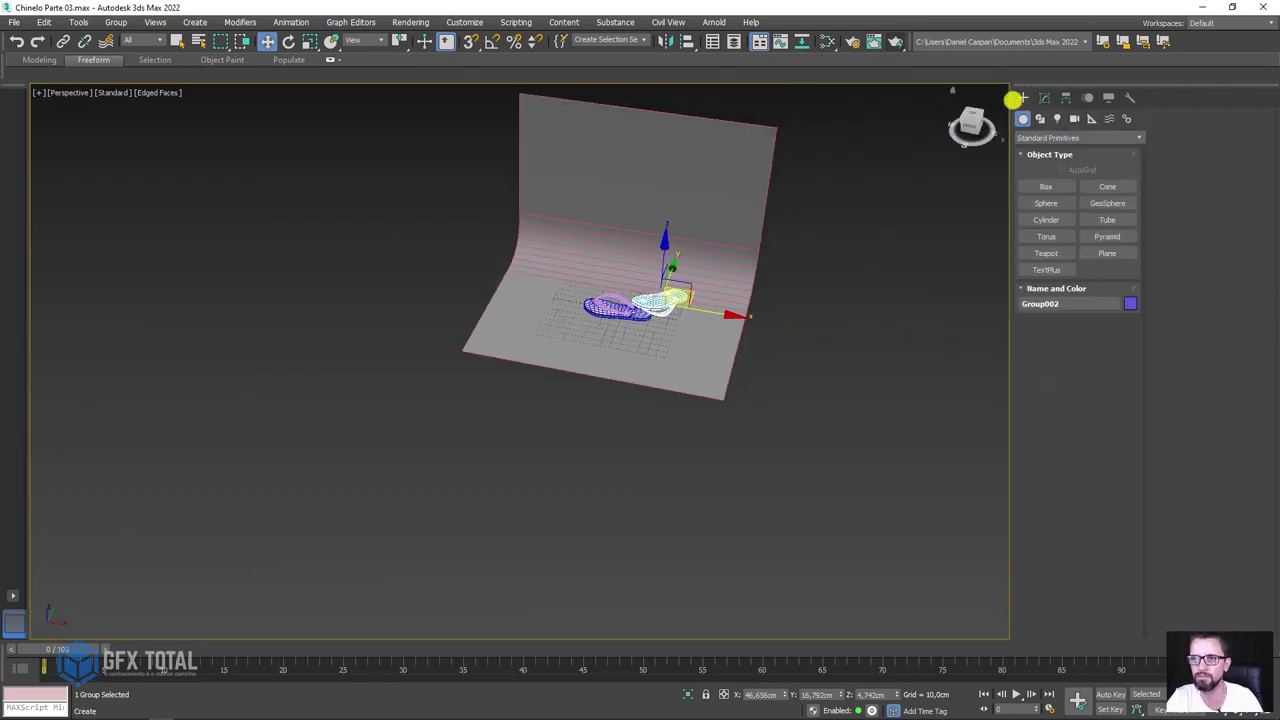
click(1056, 118)
click(1057, 186)
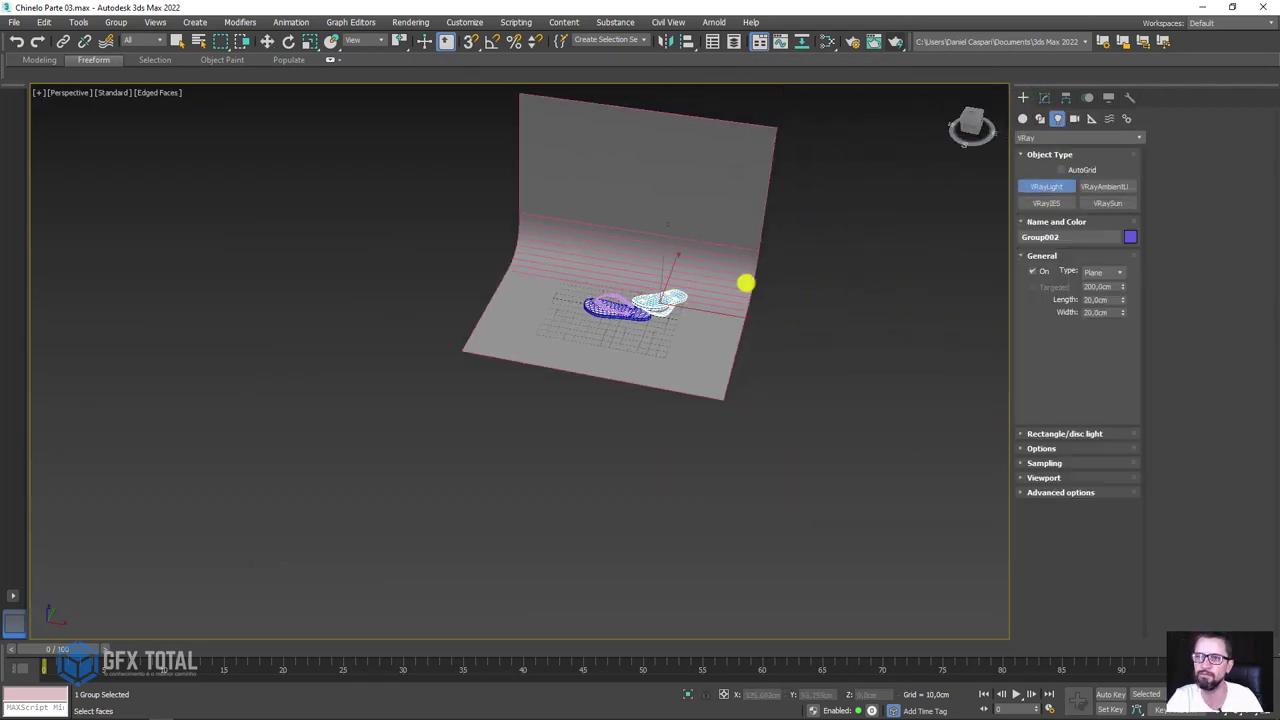
alt+middle_drag(743, 280, 698, 387)
drag(531, 380, 697, 397)
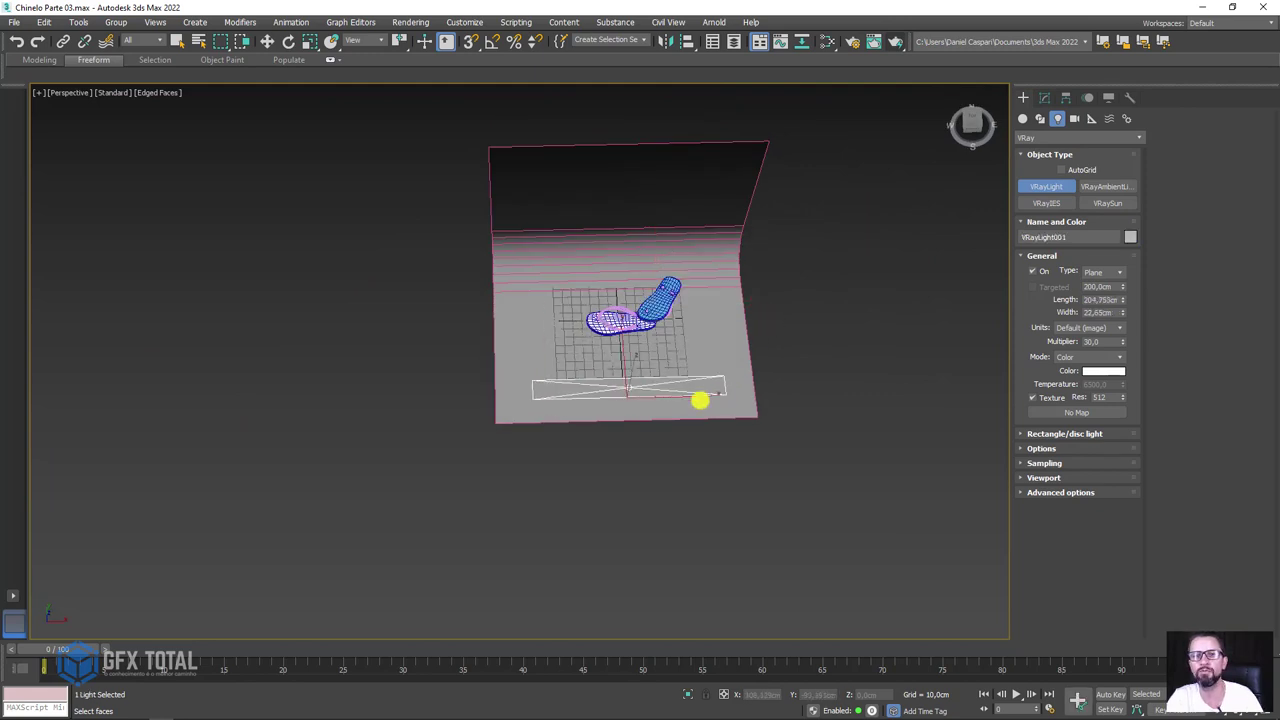
Move the plane light up to the top edge of the backdrop.
key(w)
mouse_move(697, 397)
alt+middle_down()
mouse_move(731, 363)
mouse_move(613, 367)
alt+middle_up()
mouse_move(613, 367)
mouse_down()
mouse_move(554, 280)
mouse_move(543, 171)
mouse_up()
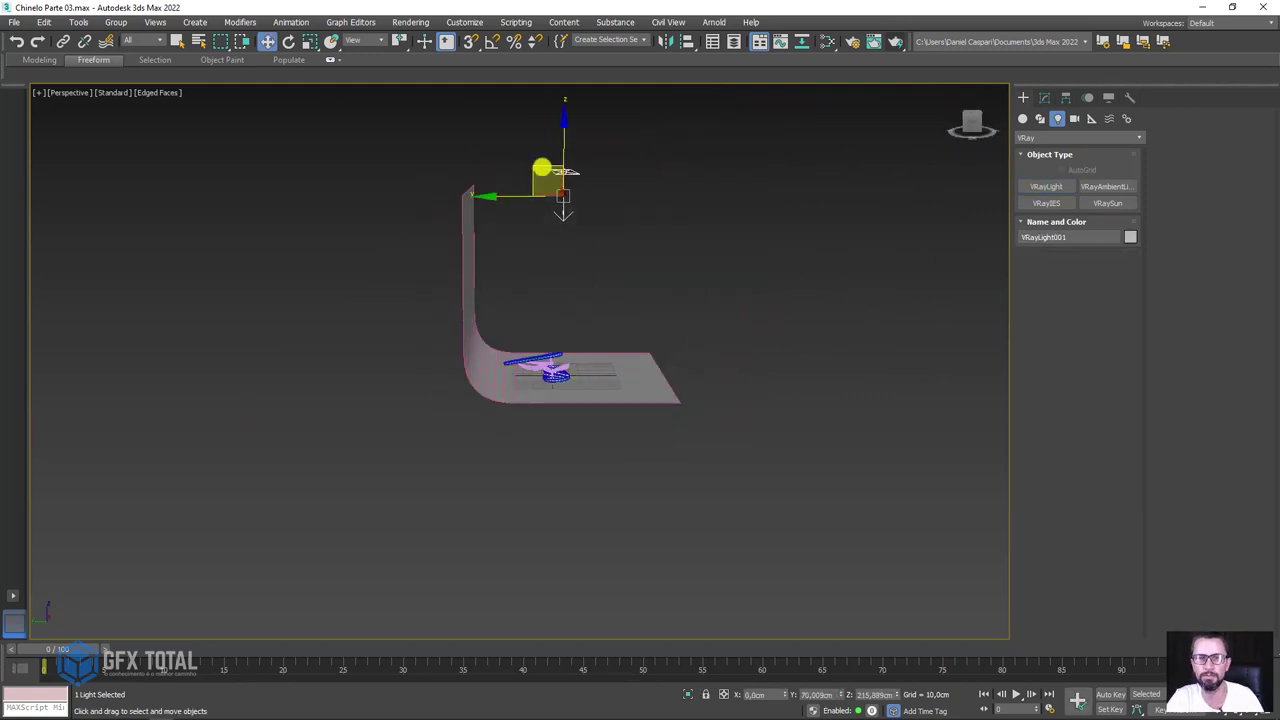
alt+middle_drag(543, 171, 683, 289)
Draw a second VRayLight plane to the right of the backdrop.
click(1045, 185)
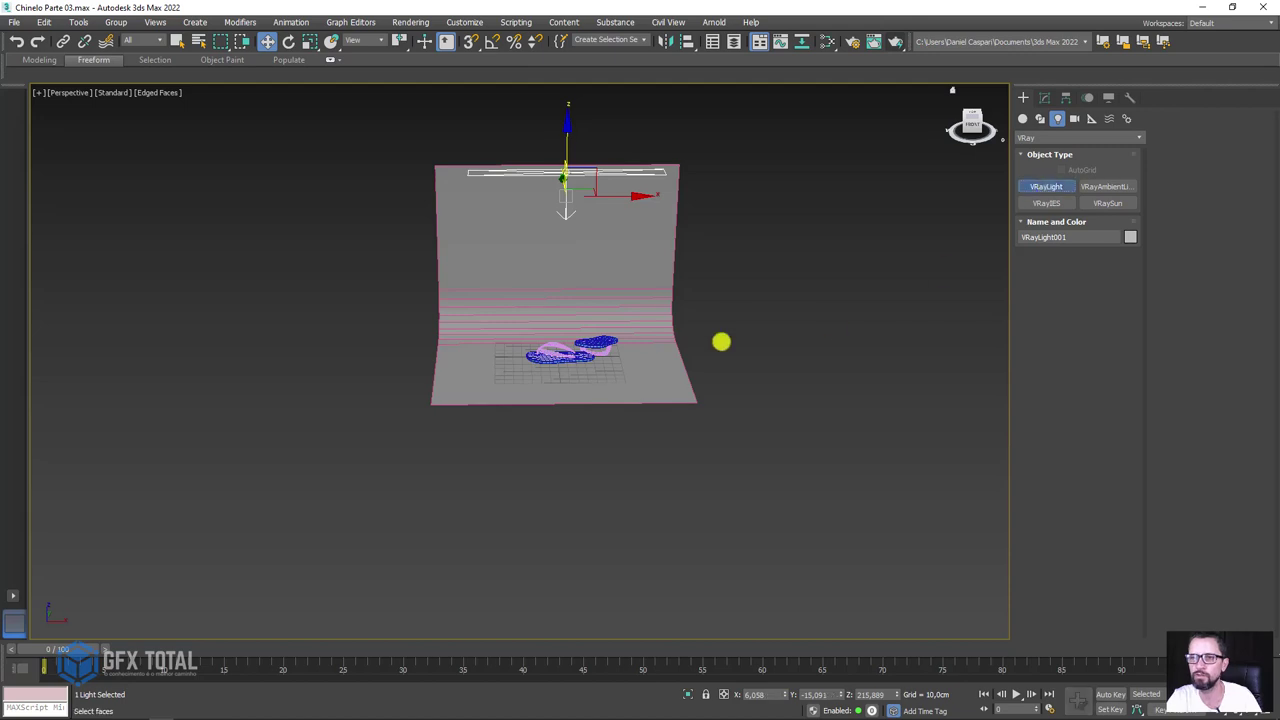
alt+middle_drag(720, 340, 743, 389)
drag(703, 302, 857, 374)
Rotate the second light about 80° upright and raise it up and to the right.
key(e)
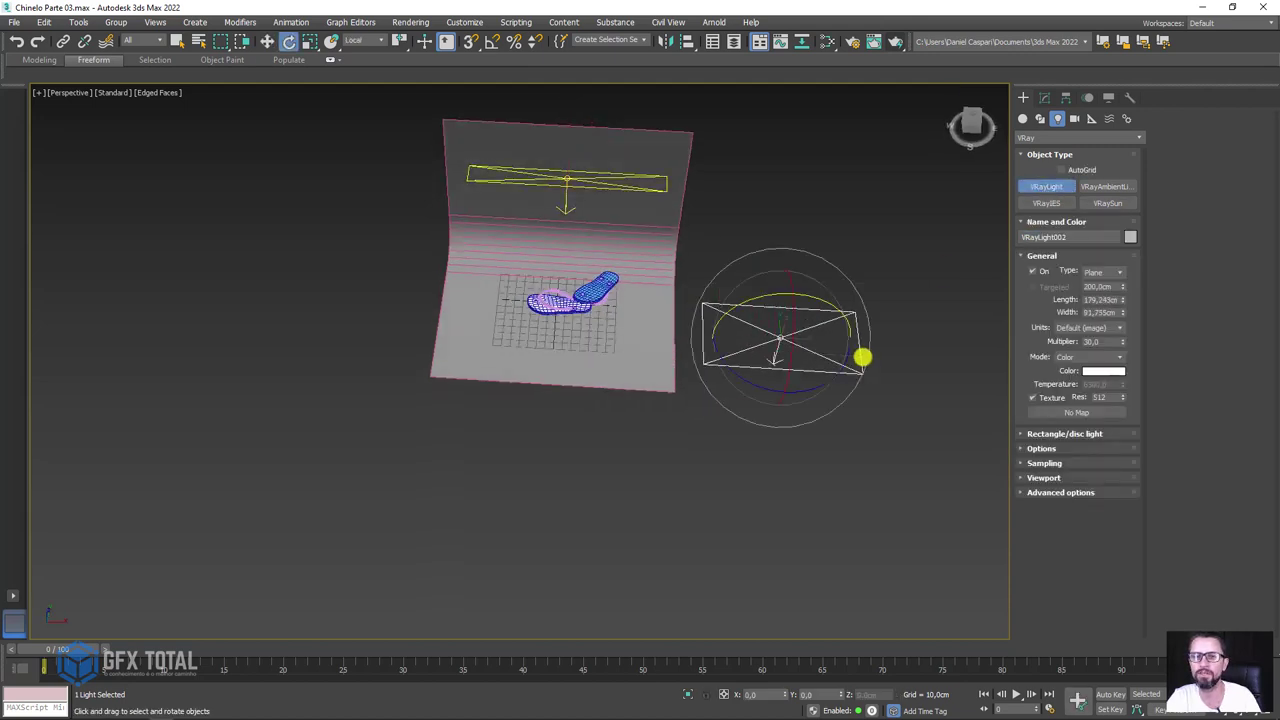
drag(814, 297, 929, 317)
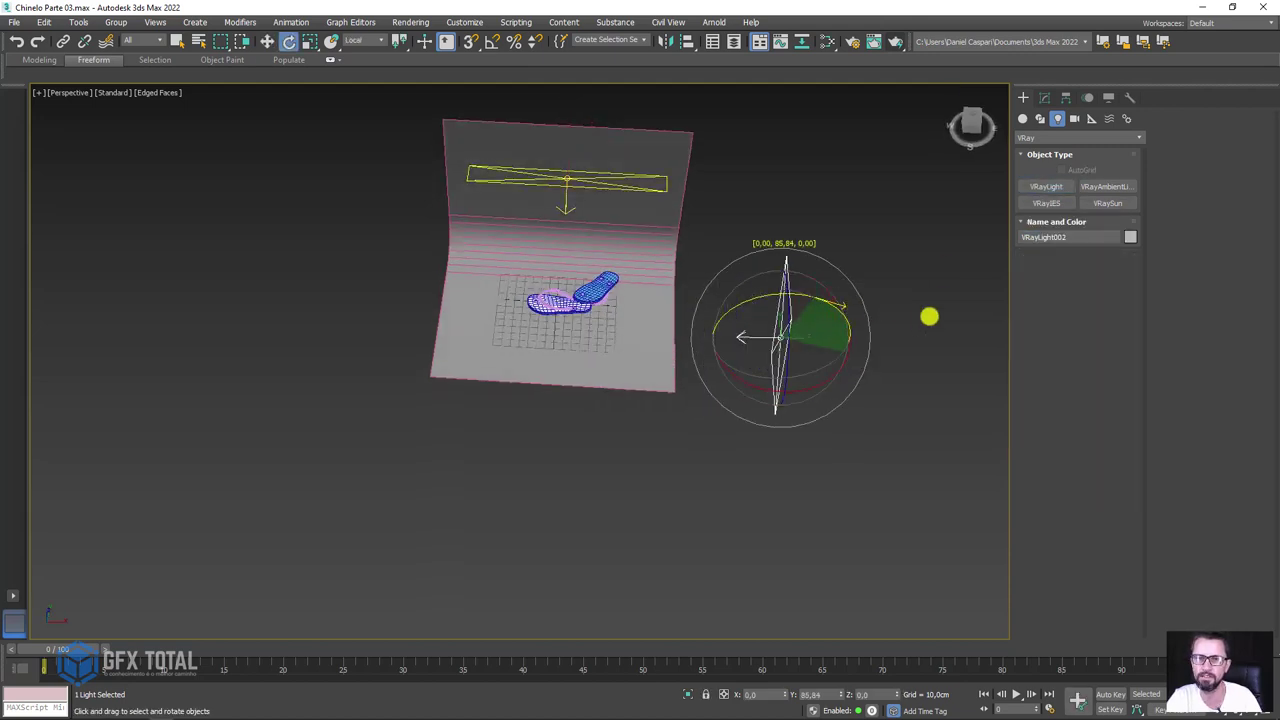
key(w)
alt+middle_drag(929, 317, 814, 334)
drag(786, 314, 883, 205)
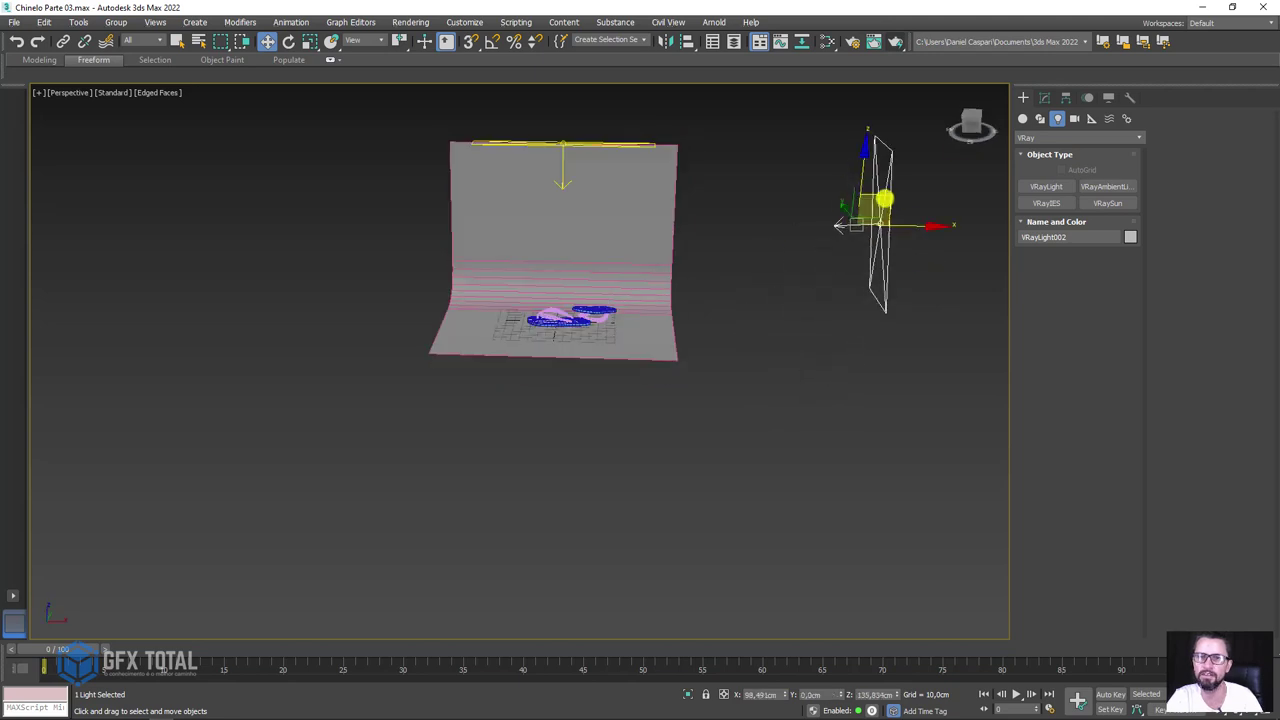
Tint the second light pale blue with Color Sat 91.
click(1045, 96)
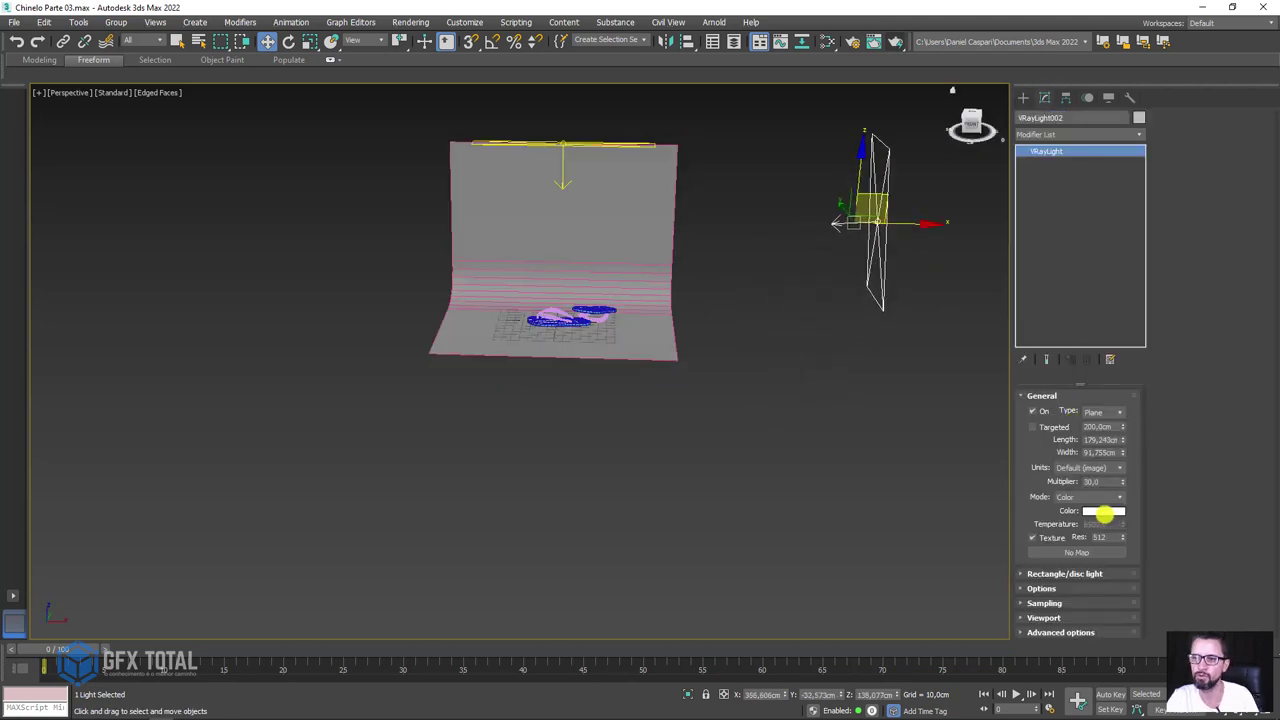
click(1103, 512)
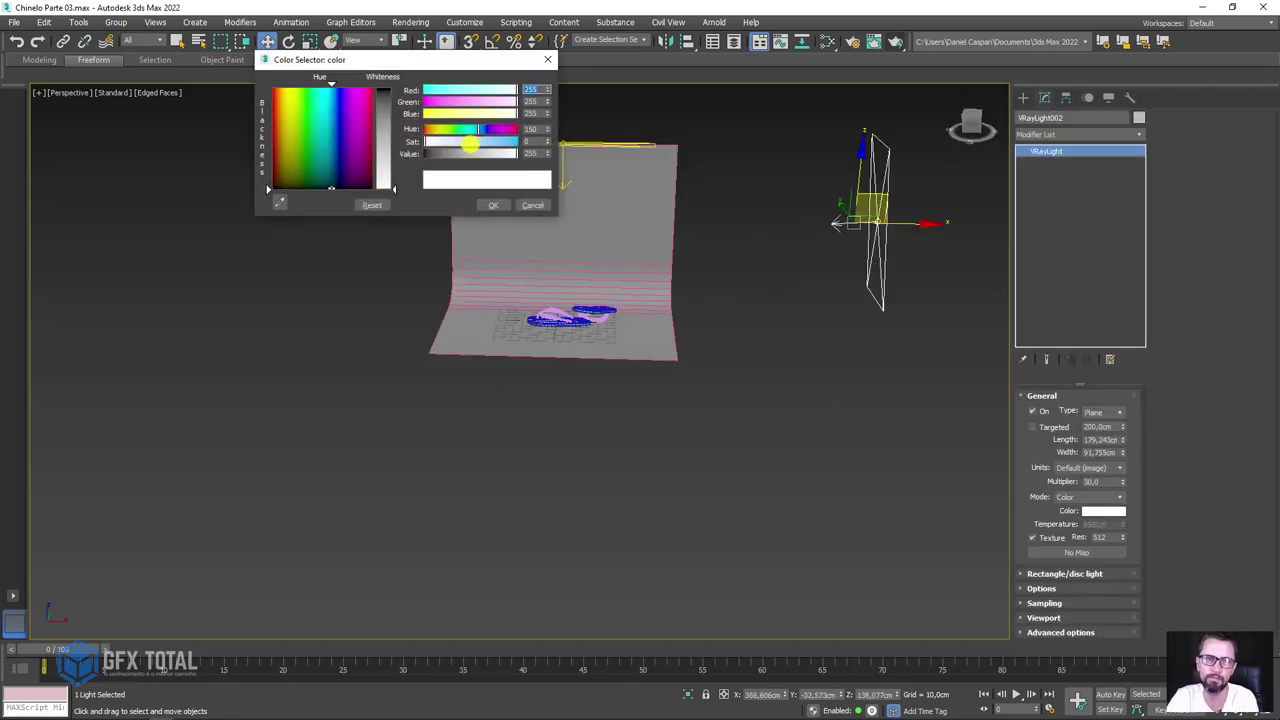
drag(469, 143, 460, 142)
key(Return)
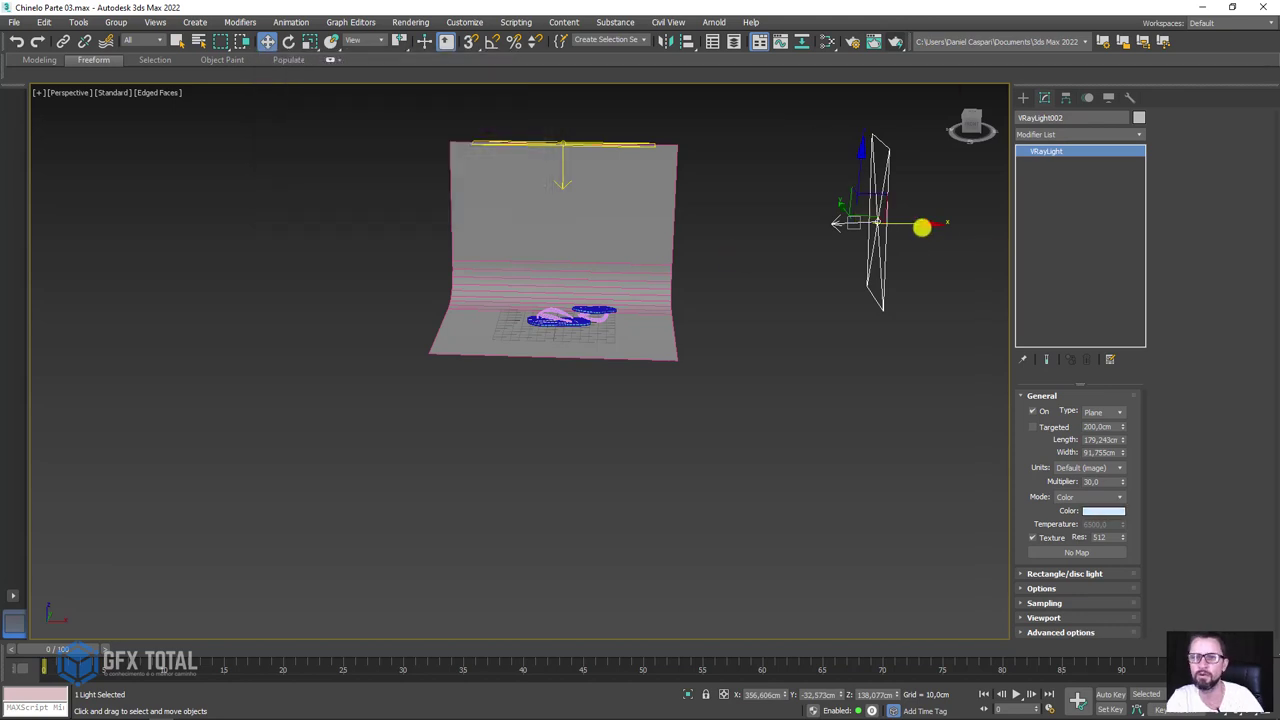
Shift-clone the blue light to the backdrop's left as an independent Copy, VRayLight003.
drag(935, 237, 1026, 220)
alt+middle_drag(1026, 220, 783, 274)
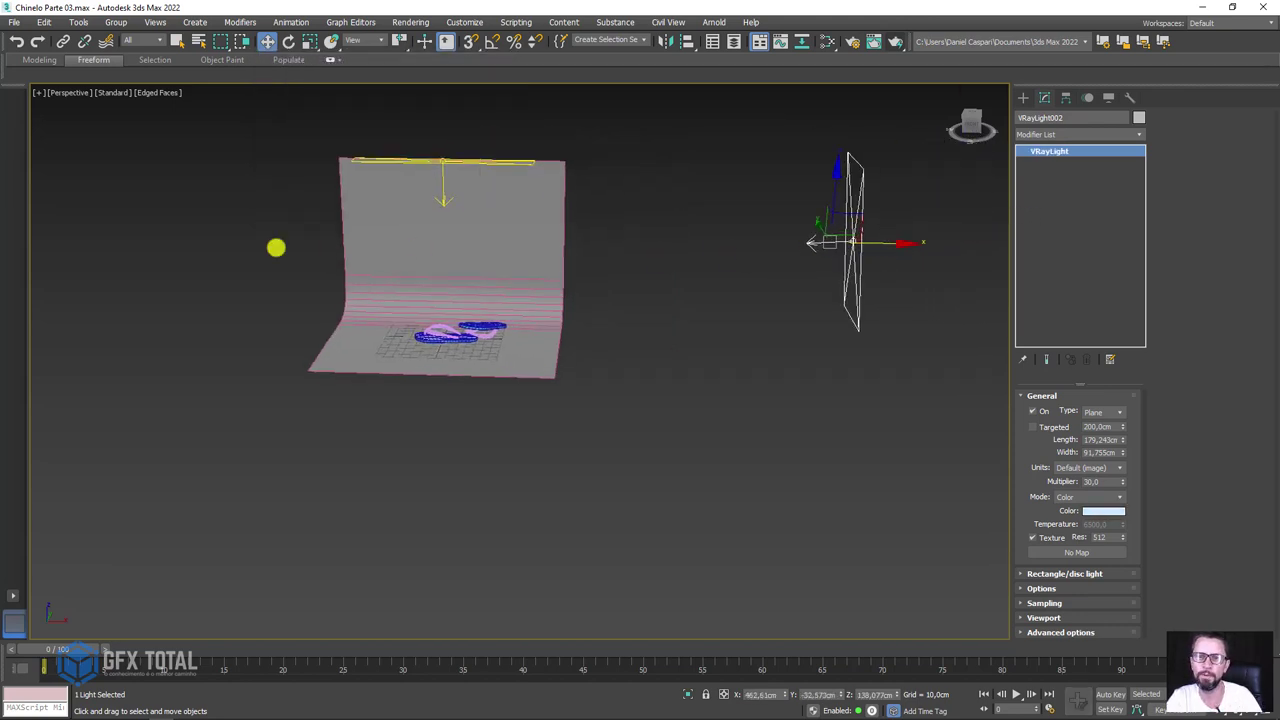
shift+drag(850, 242, 60, 226)
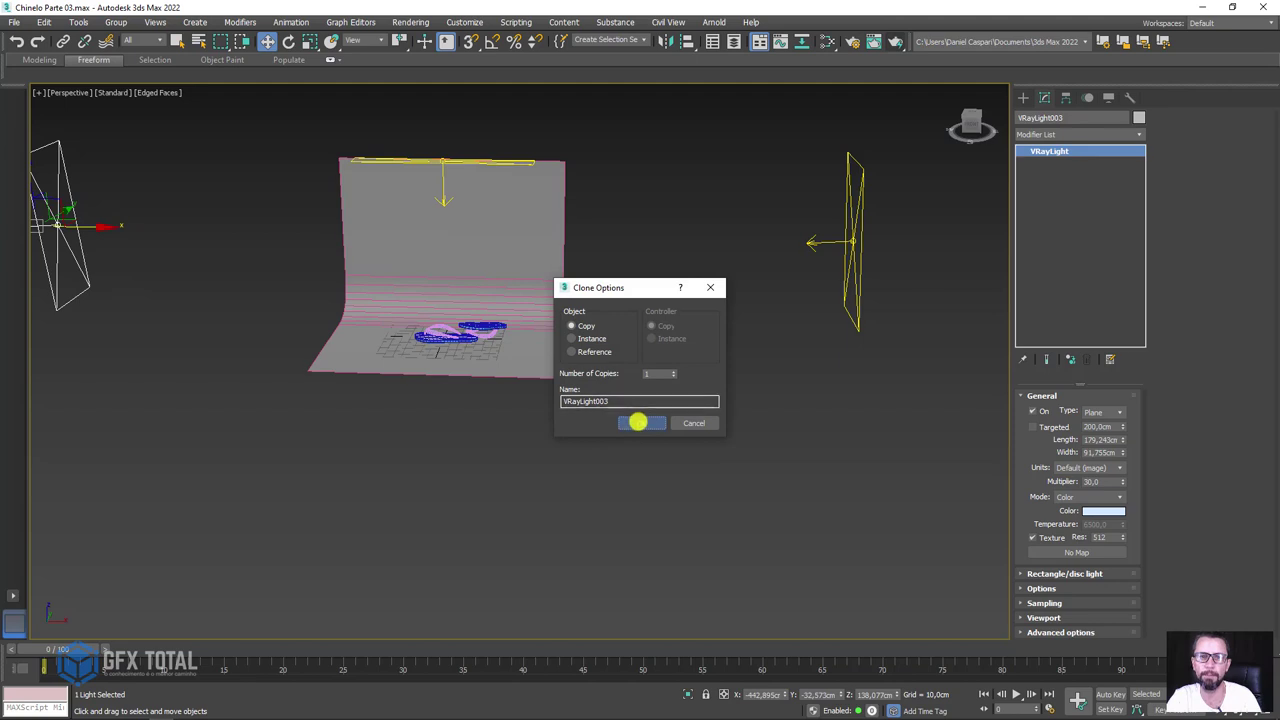
click(637, 422)
Rotate VRayLight003 to face the flip-flops.
mouse_move(257, 309)
alt+middle_down()
mouse_move(637, 329)
mouse_move(418, 244)
alt+middle_up()
key(e)
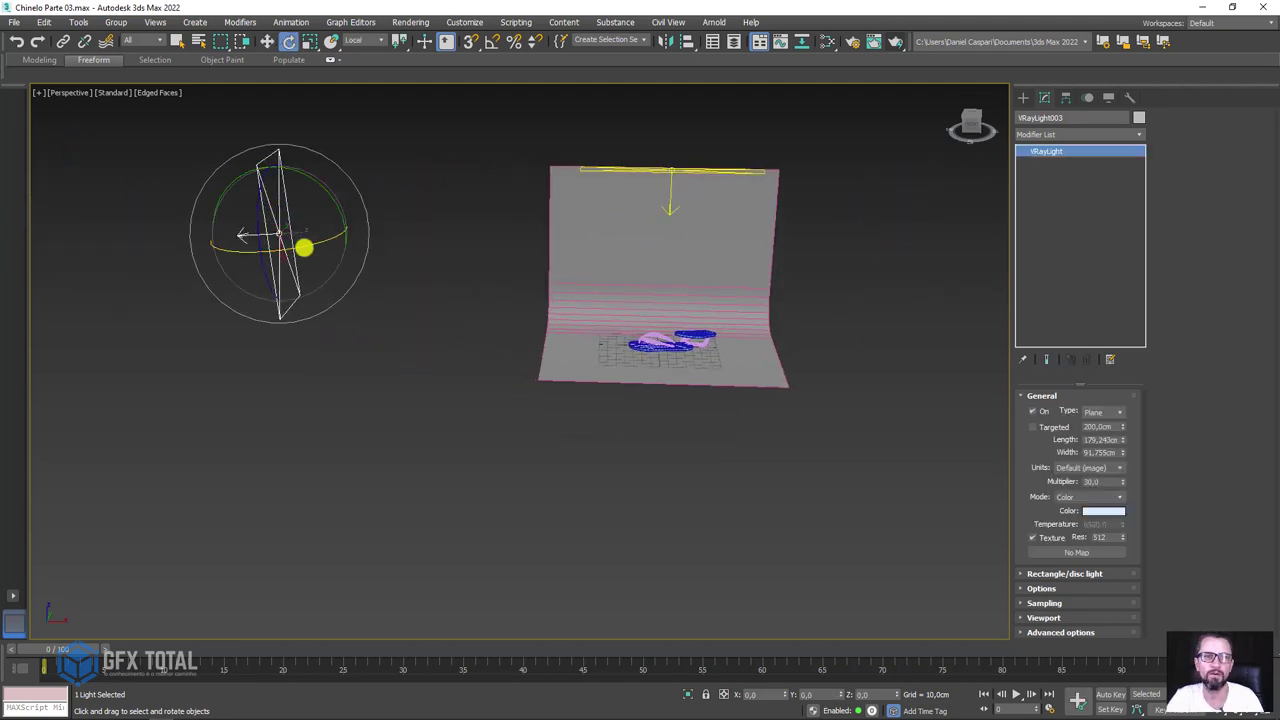
drag(303, 247, 550, 223)
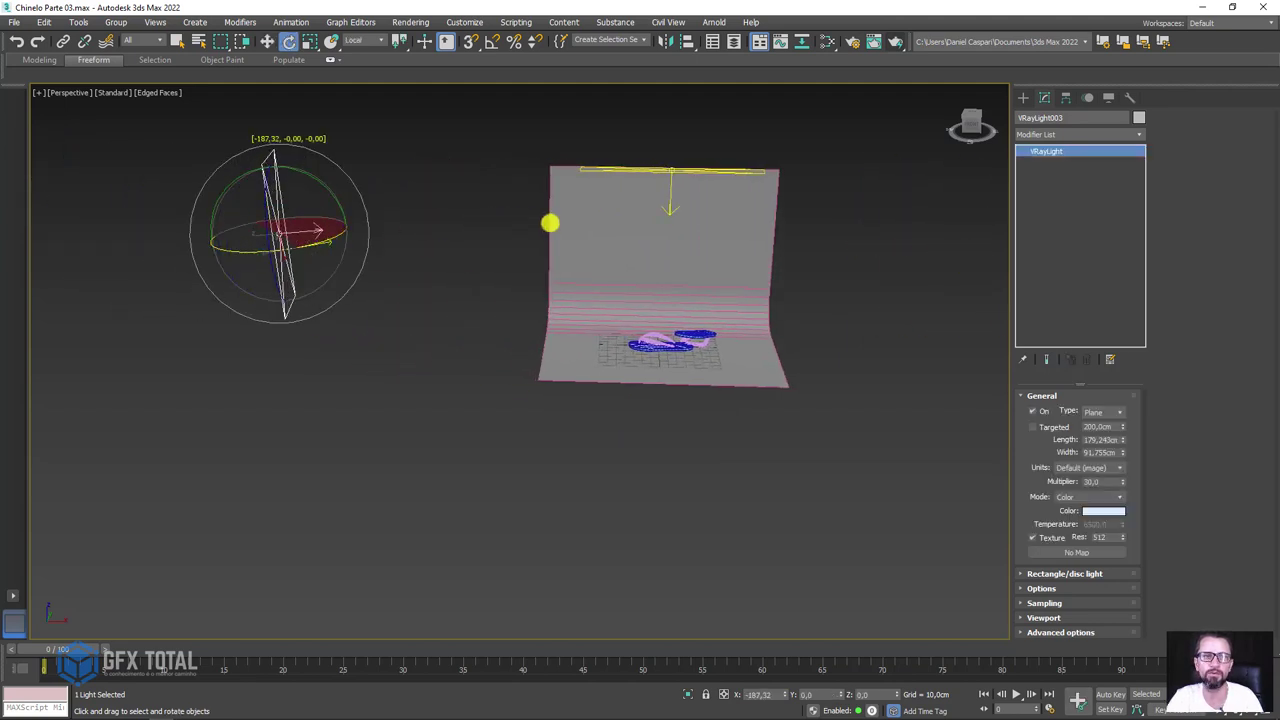
drag(550, 223, 570, 248)
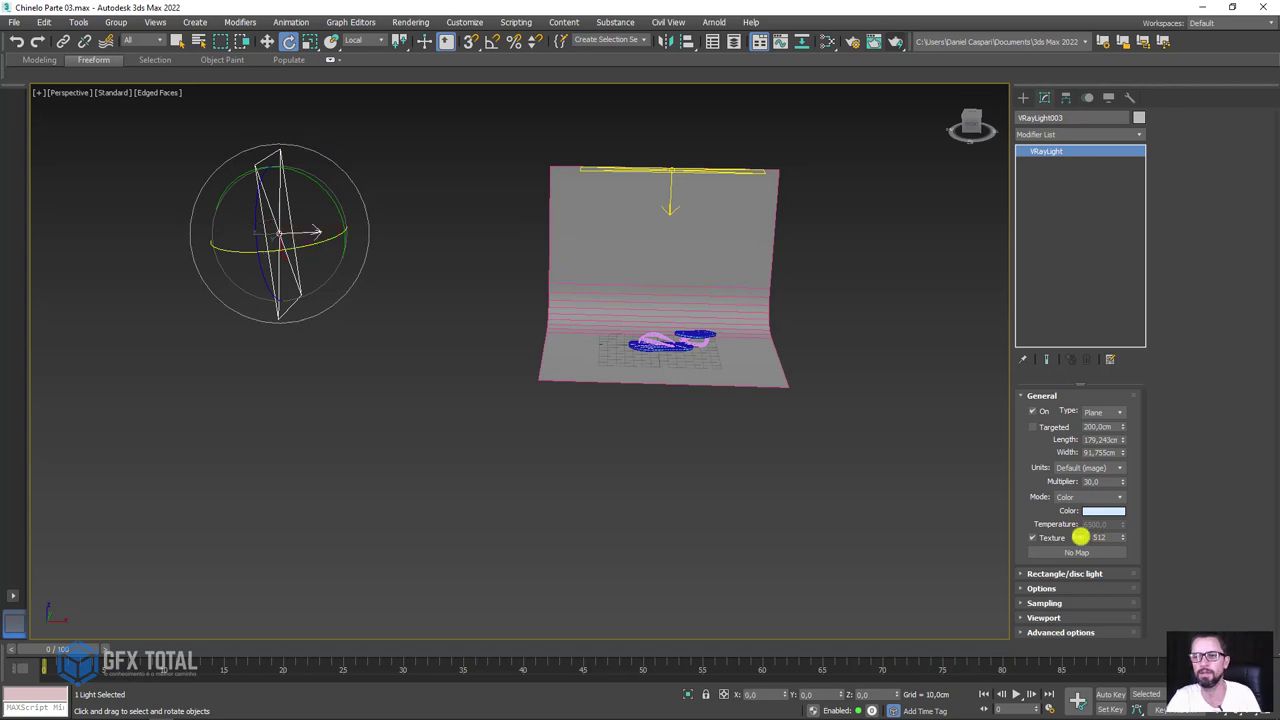
Change VRayLight003's colour to warm peach by setting its hue to 23.
click(1112, 511)
drag(331, 88, 283, 88)
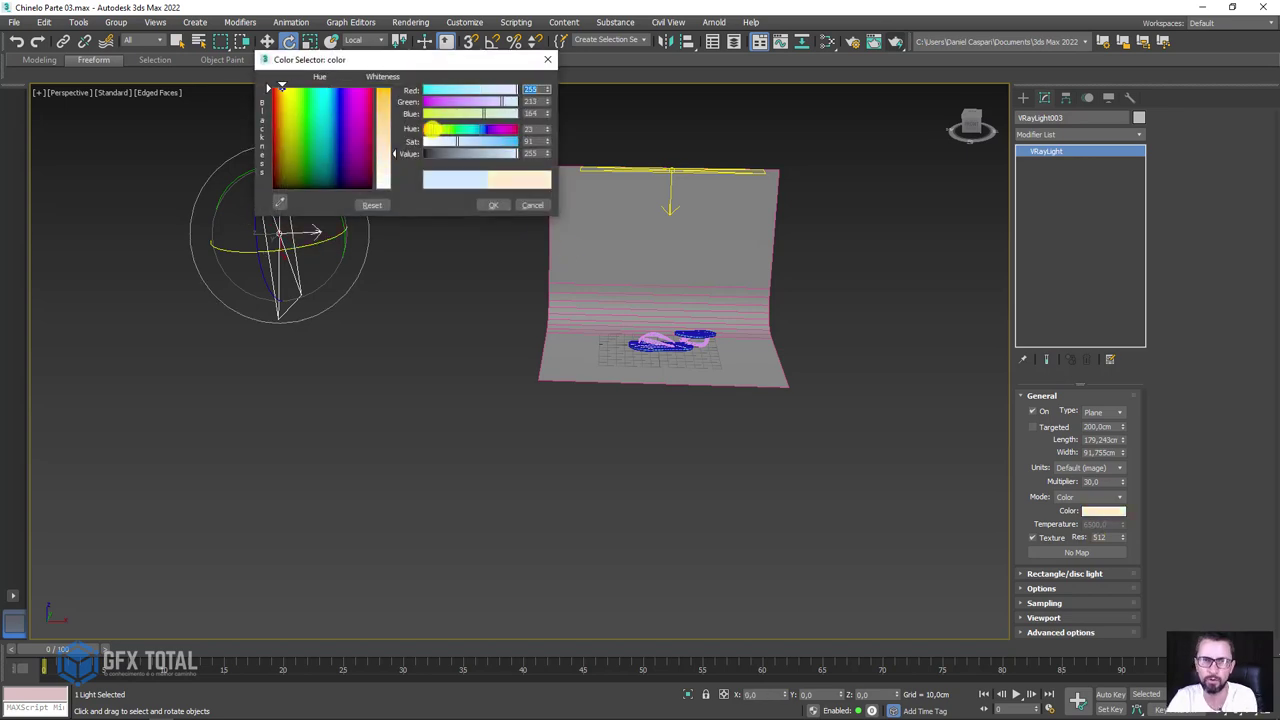
click(490, 204)
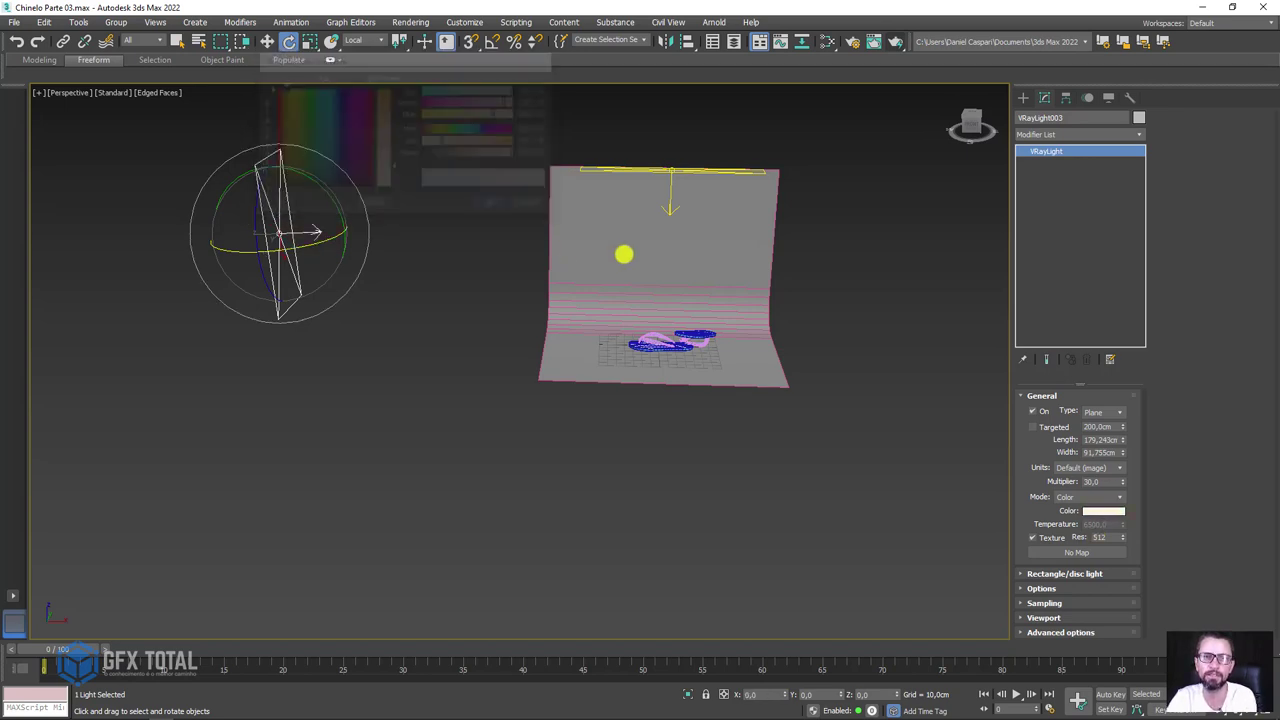
scroll(690, 320, up, 5)
mouse_move(700, 389)
mouse_down()
mouse_move(689, 466)
mouse_move(608, 265)
mouse_up()
scroll(608, 265, up, 3)
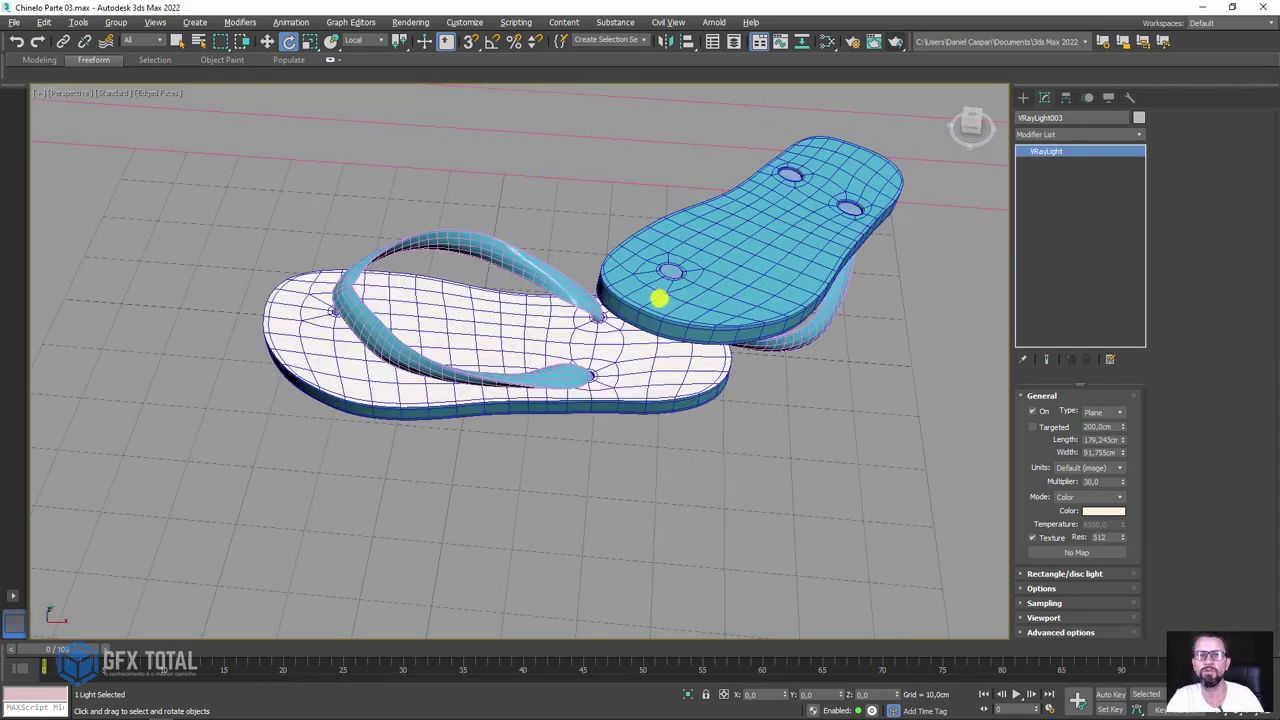
alt+middle_drag(657, 294, 634, 397)
scroll(671, 320, up, 4)
scroll(679, 342, down, 2)
alt+middle_drag(679, 342, 793, 223)
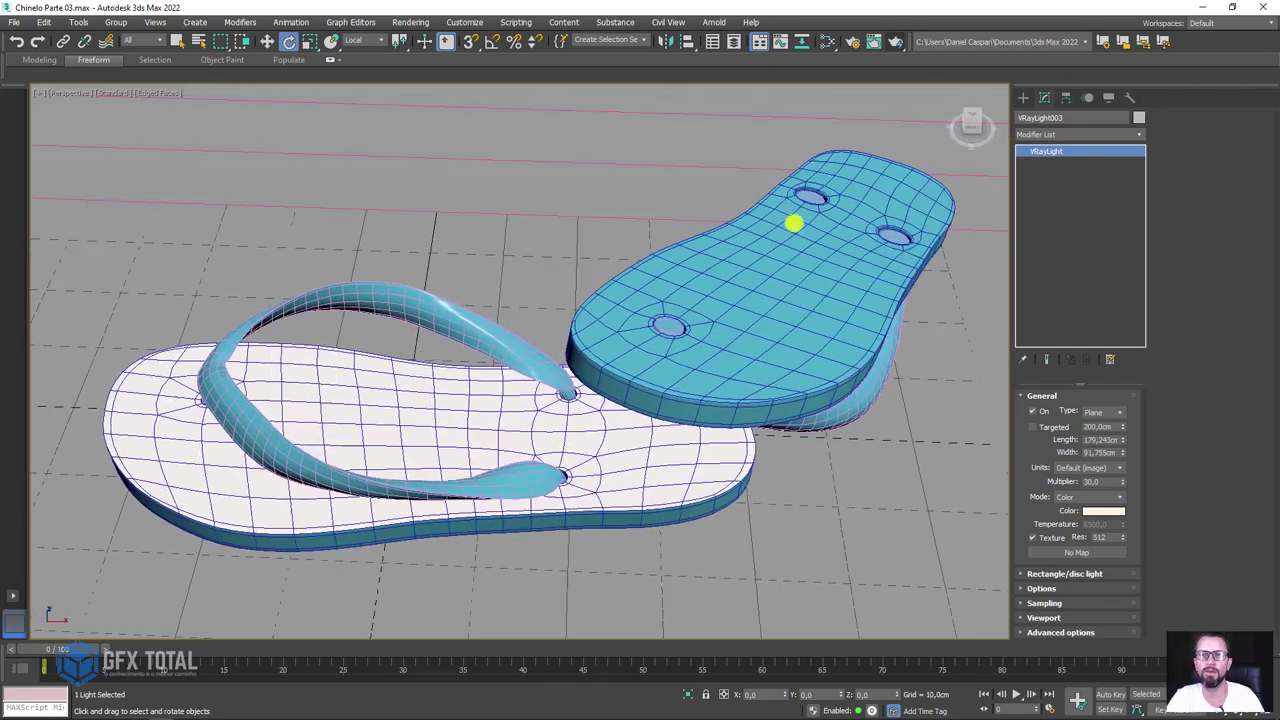
click(896, 44)
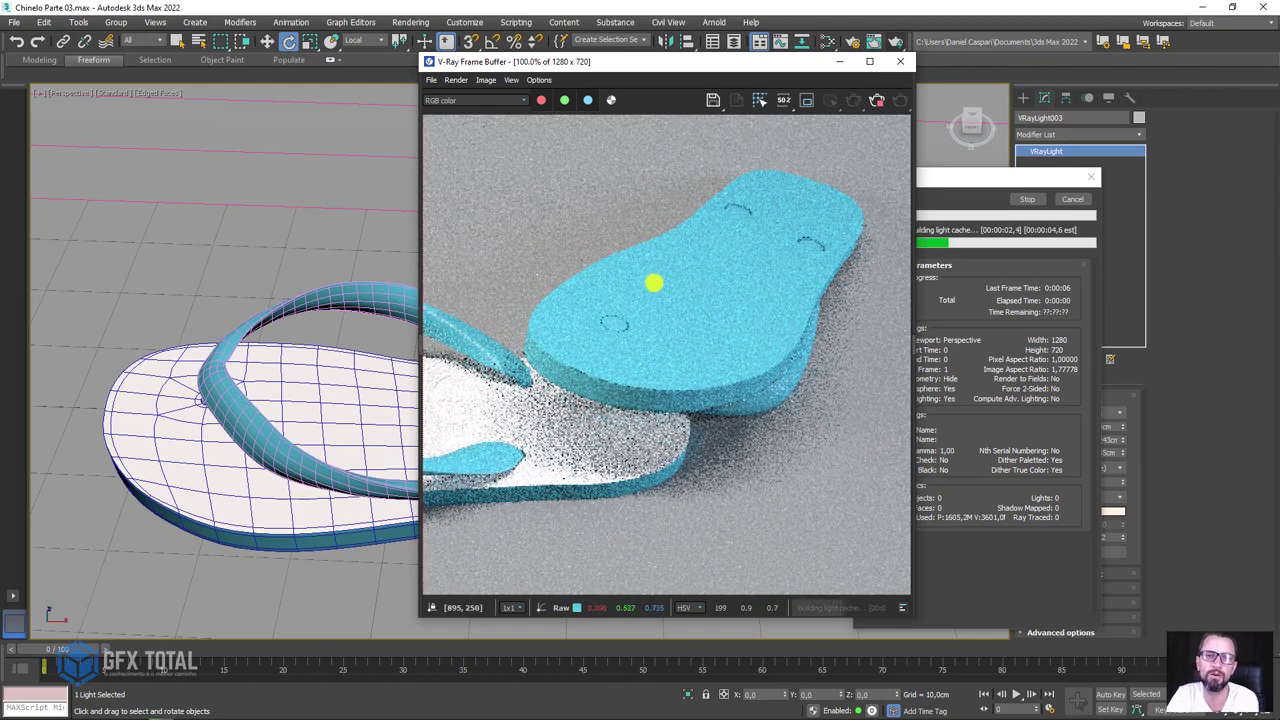
scroll(656, 300, down, 2)
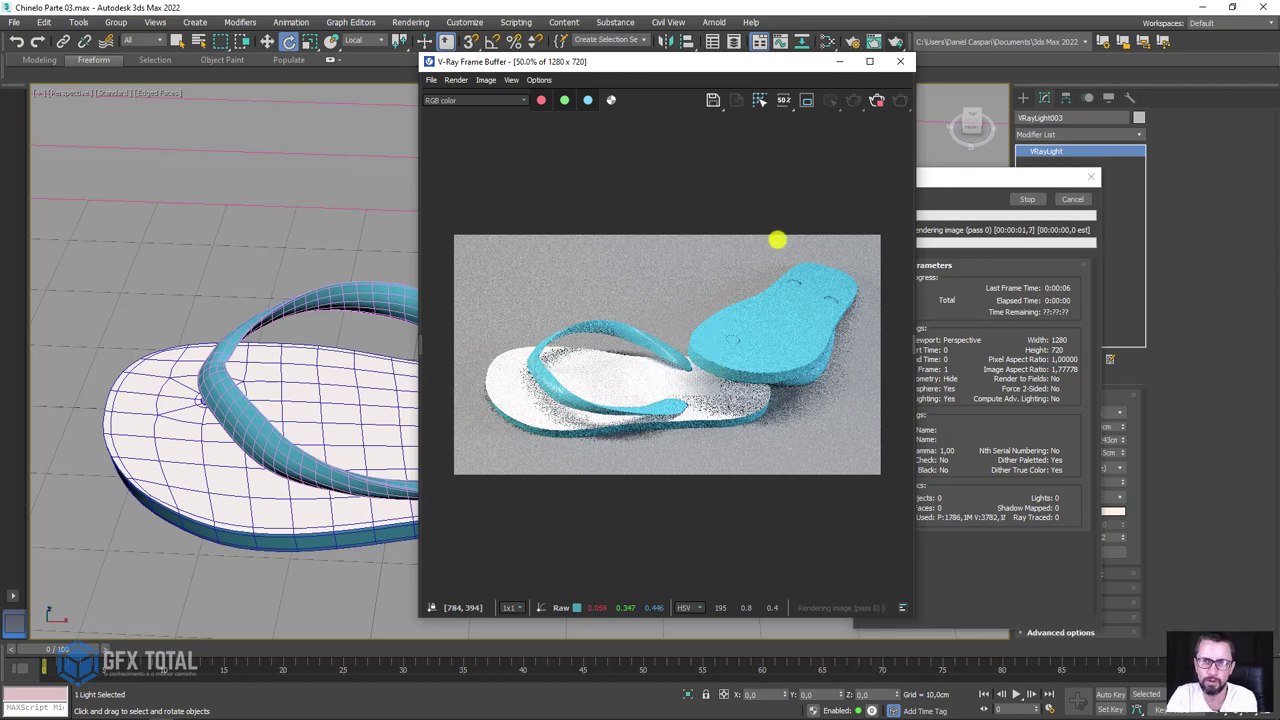
click(877, 101)
click(900, 61)
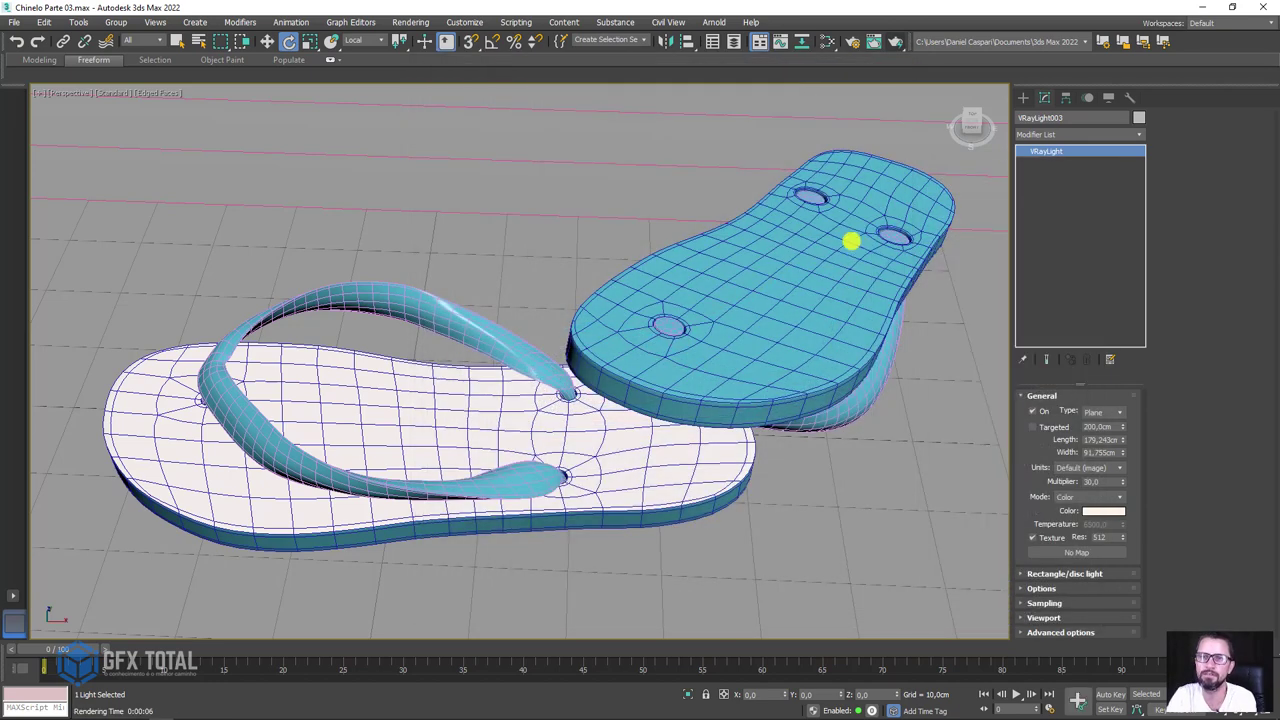
click(851, 241)
Select both flip-flop groups, switch to View coordinates, and rotate them -16.97° about Z.
click(495, 415)
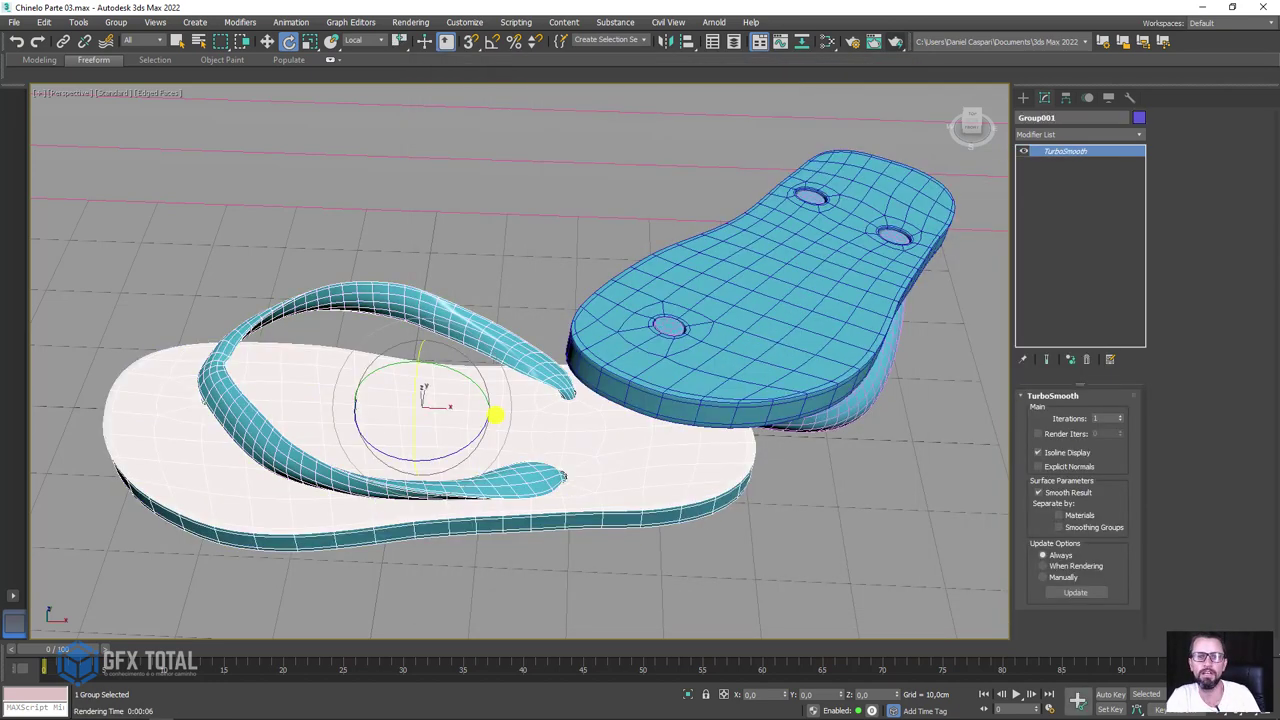
ctrl+click(730, 326)
click(378, 42)
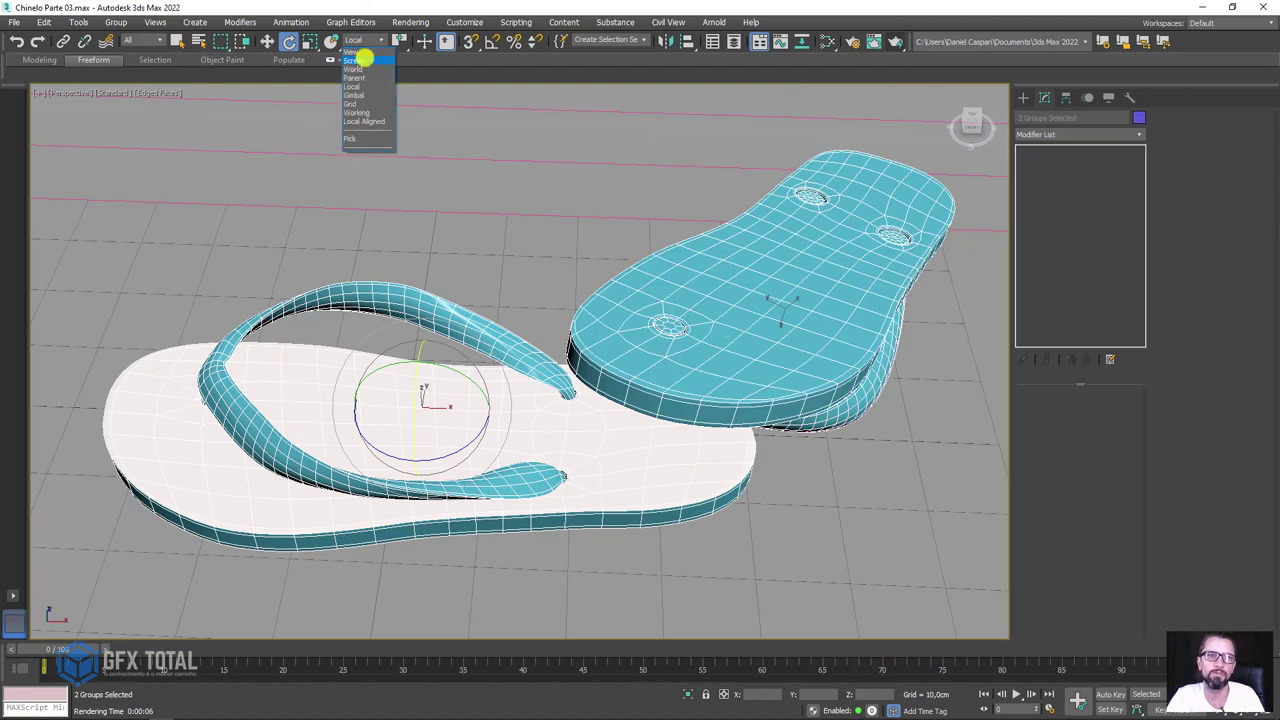
click(360, 51)
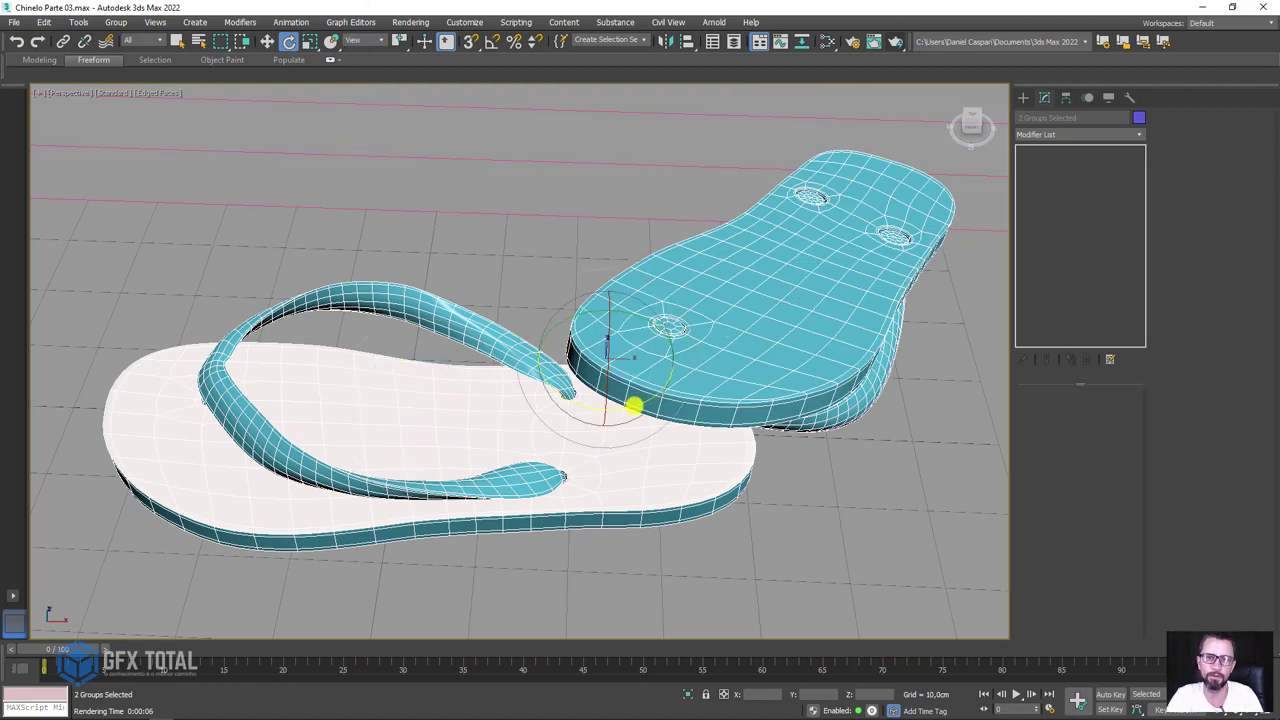
drag(634, 405, 659, 403)
Rotate the right-hand plane light slightly about Z toward the flip-flops.
key(w)
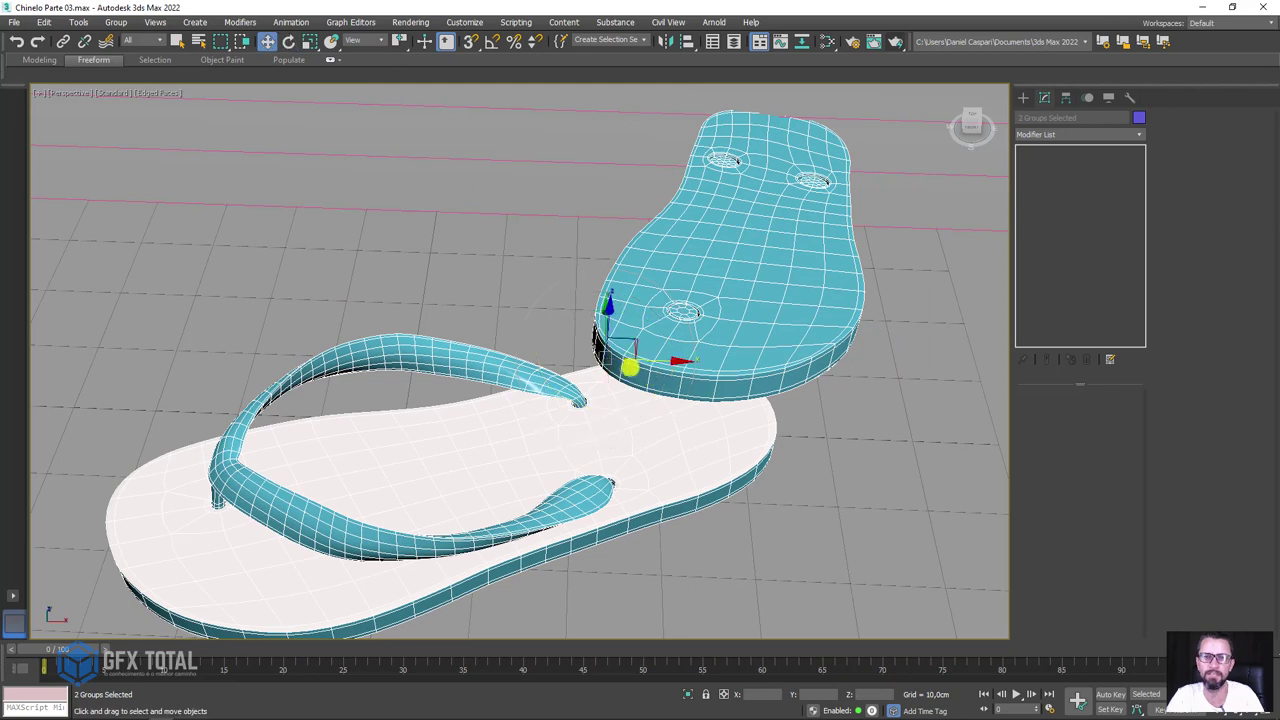
alt+middle_drag(520, 360, 600, 300)
scroll(520, 360, down, 5)
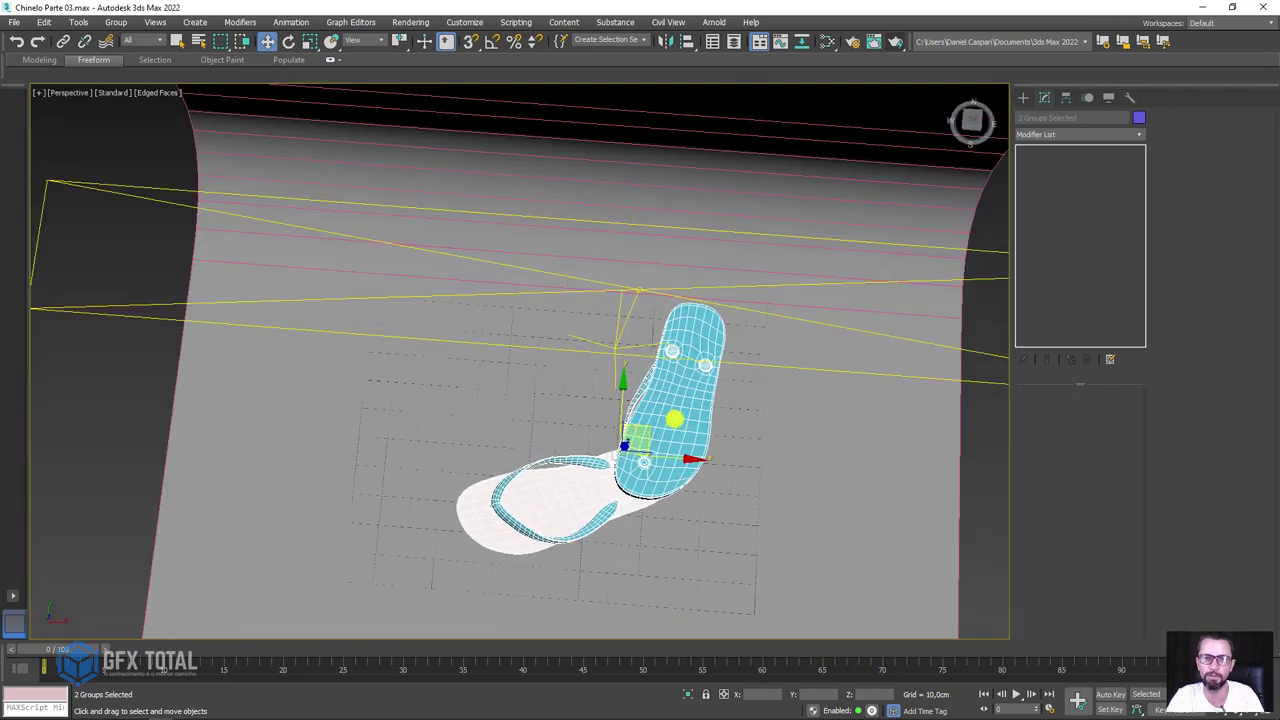
scroll(674, 420, down, 10)
click(942, 440)
ctrl+click(661, 366)
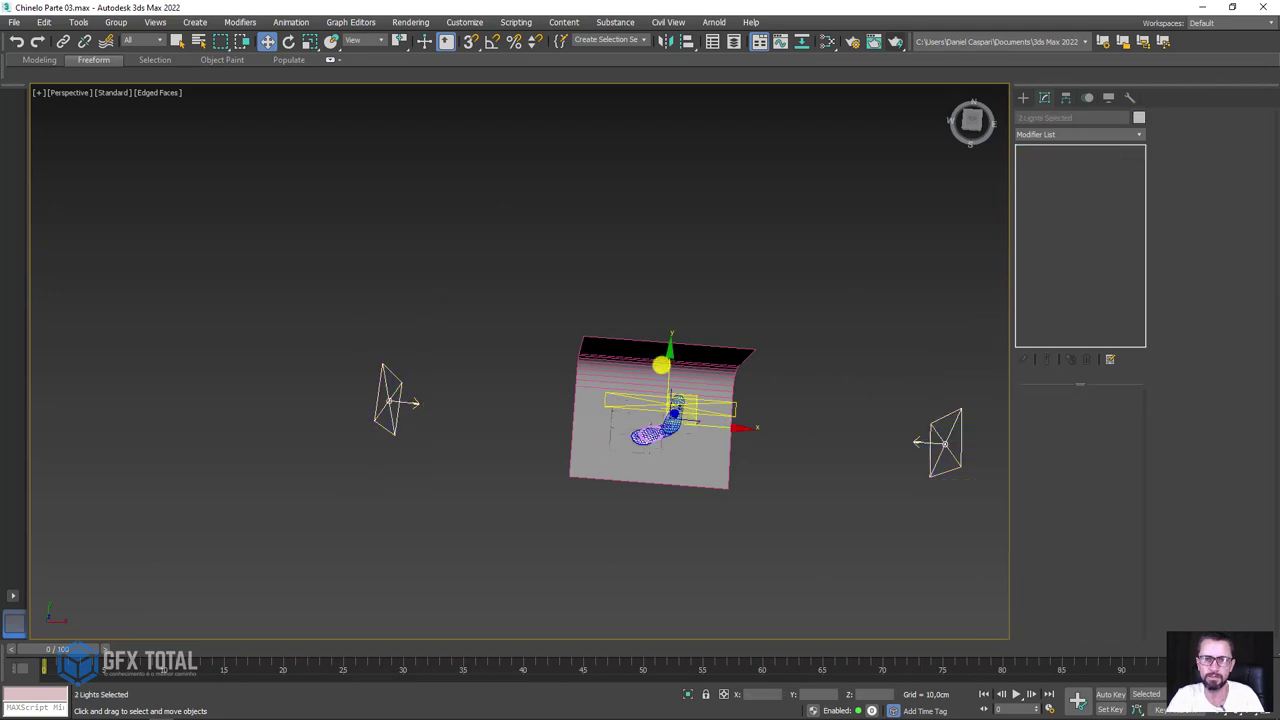
drag(894, 397, 1017, 546)
key(e)
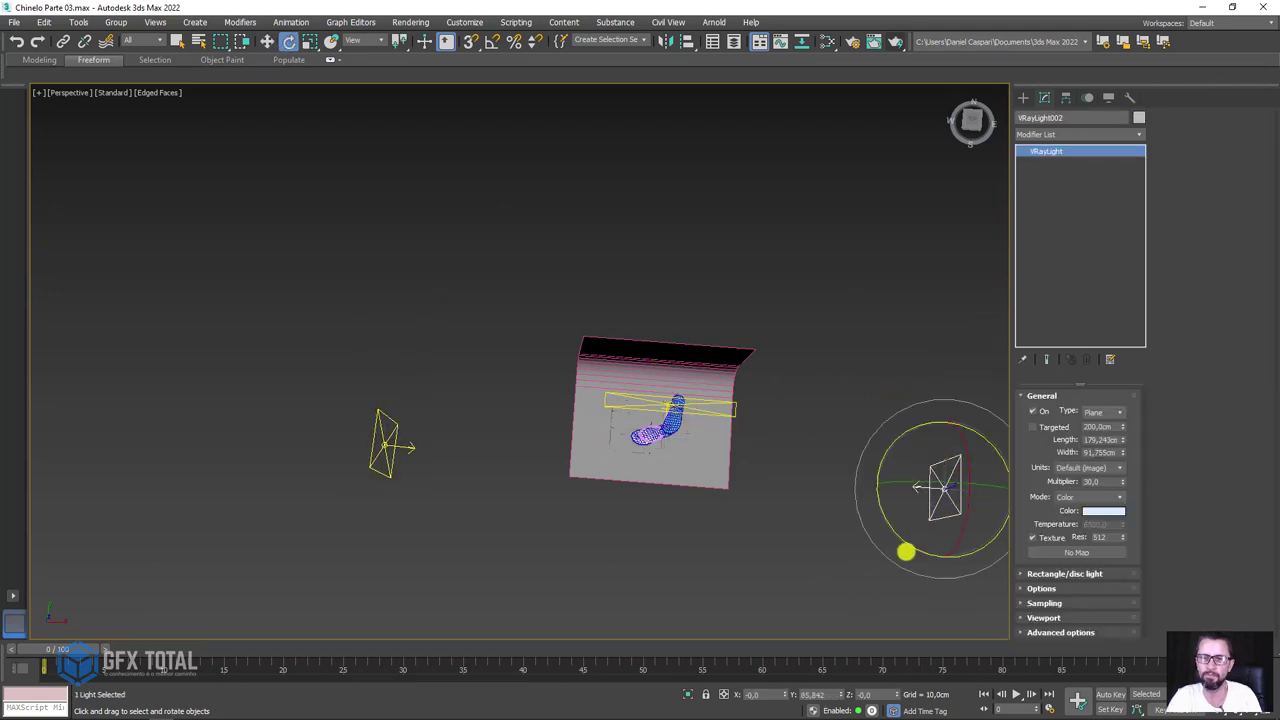
drag(906, 549, 910, 545)
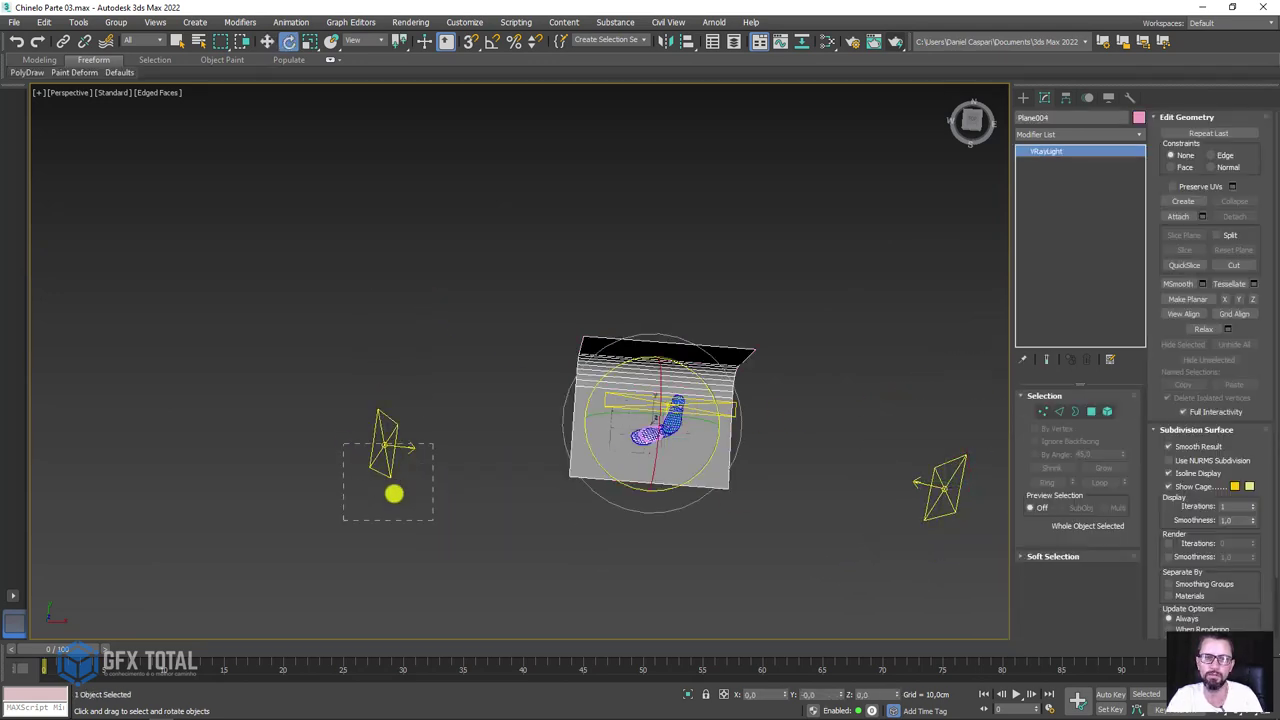
Turn the left-hand light VRayLight003 toward the flip-flops, then select Group001.
drag(456, 520, 435, 516)
mouse_move(417, 502)
alt+middle_down()
mouse_move(586, 491)
mouse_move(663, 391)
alt+middle_up()
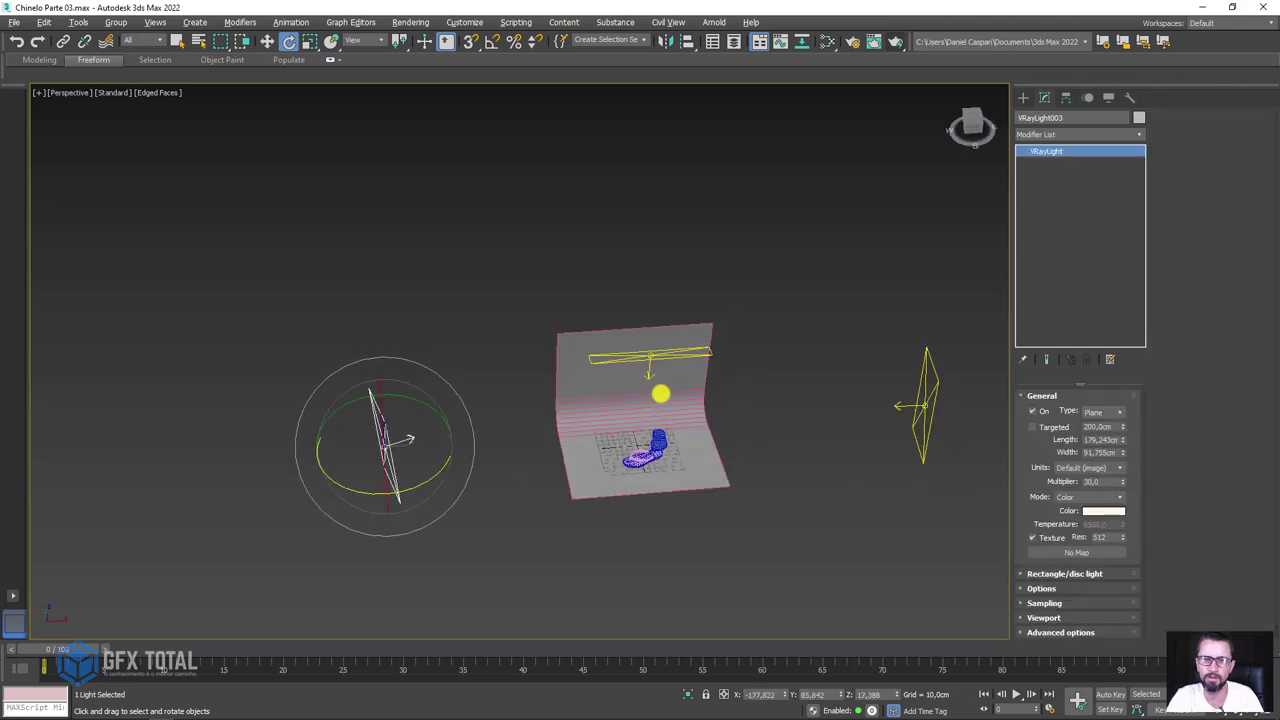
scroll(566, 437, up, 5)
scroll(549, 437, up, 3)
scroll(549, 437, down, 5)
mouse_move(546, 431)
alt+middle_down()
mouse_move(714, 543)
mouse_move(643, 229)
mouse_move(641, 368)
mouse_move(683, 403)
mouse_move(632, 290)
mouse_move(651, 406)
mouse_move(731, 362)
alt+middle_up()
scroll(674, 404, up, 3)
scroll(771, 311, up, 3)
scroll(771, 311, down, 6)
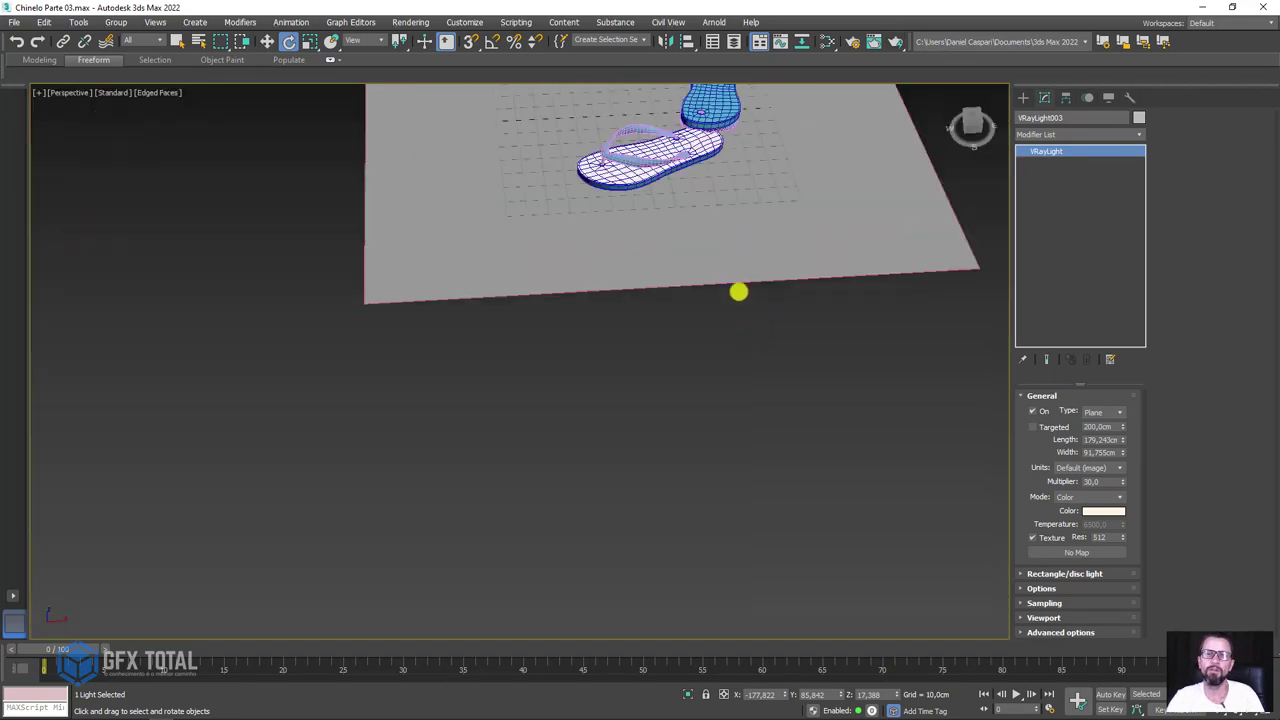
mouse_move(737, 291)
alt+middle_down()
mouse_move(654, 326)
mouse_move(706, 343)
mouse_move(691, 426)
alt+middle_up()
scroll(654, 326, up, 4)
click(676, 325)
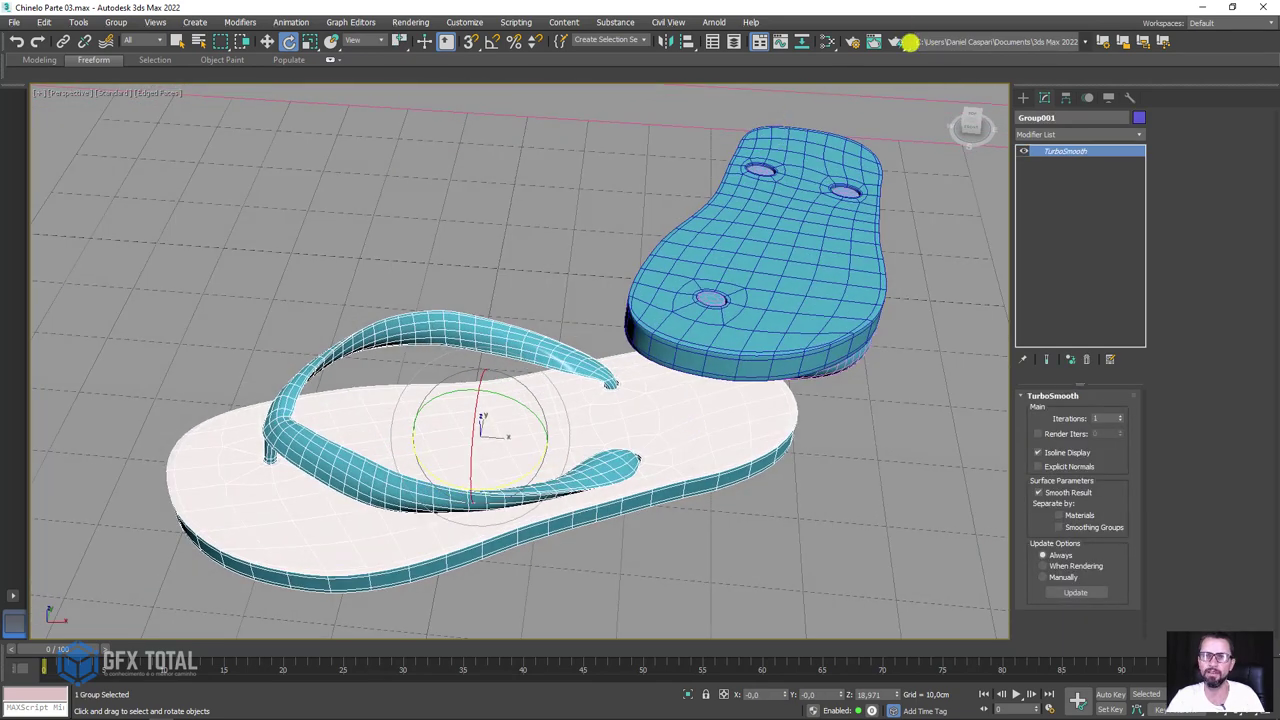
Start a test render of the flip-flops, then cancel it and close the frame buffer.
click(895, 44)
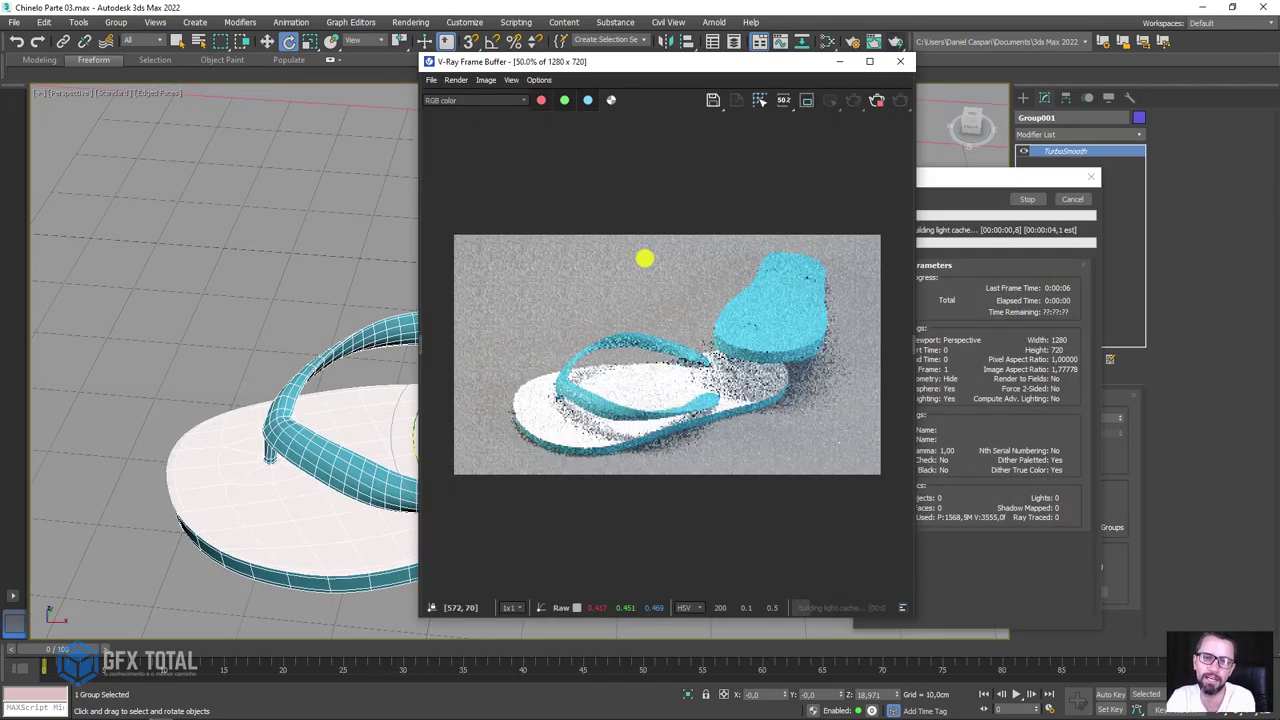
click(1073, 198)
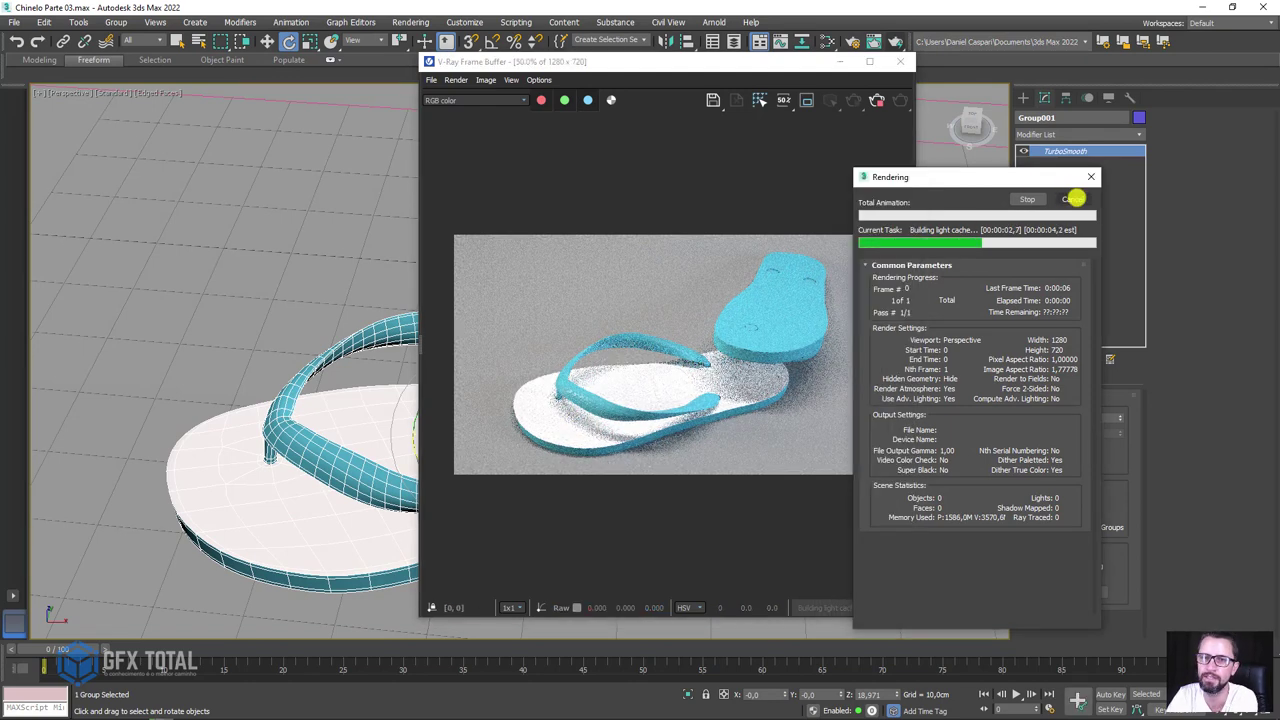
click(900, 61)
scroll(730, 220, down, 10)
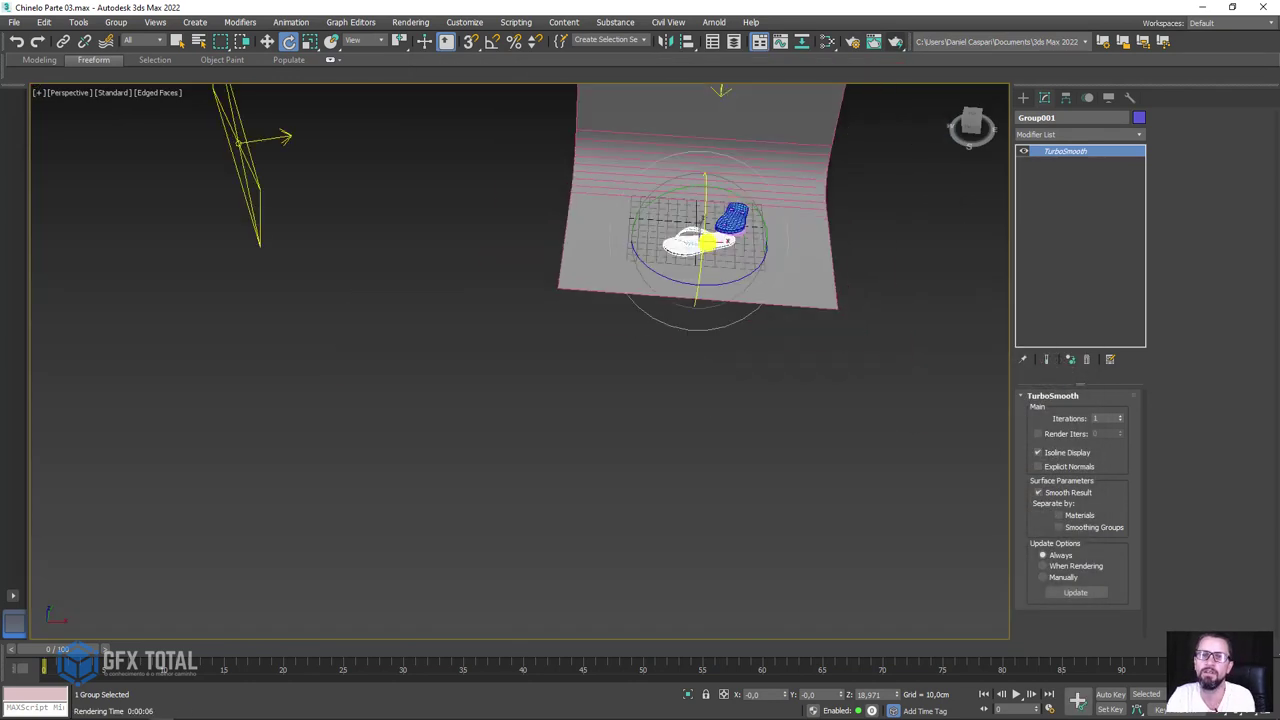
Select the left and top plane lights in turn and pan toward the right light.
click(409, 200)
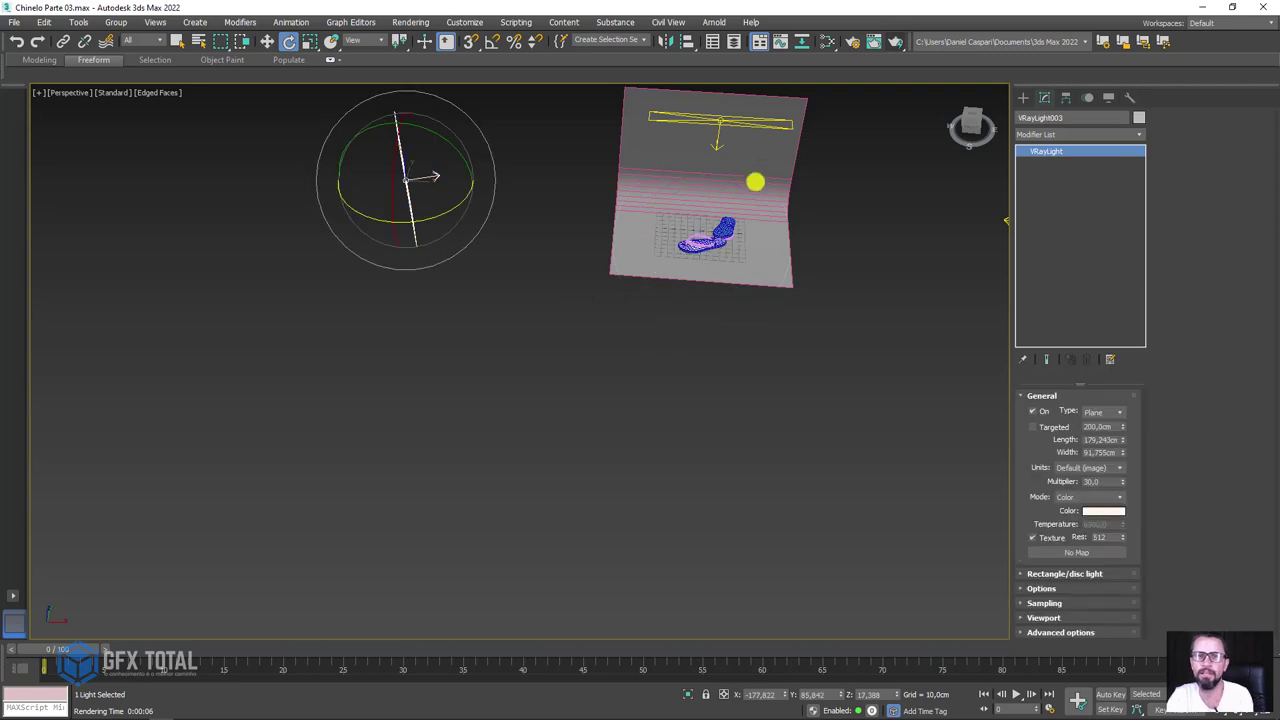
click(735, 128)
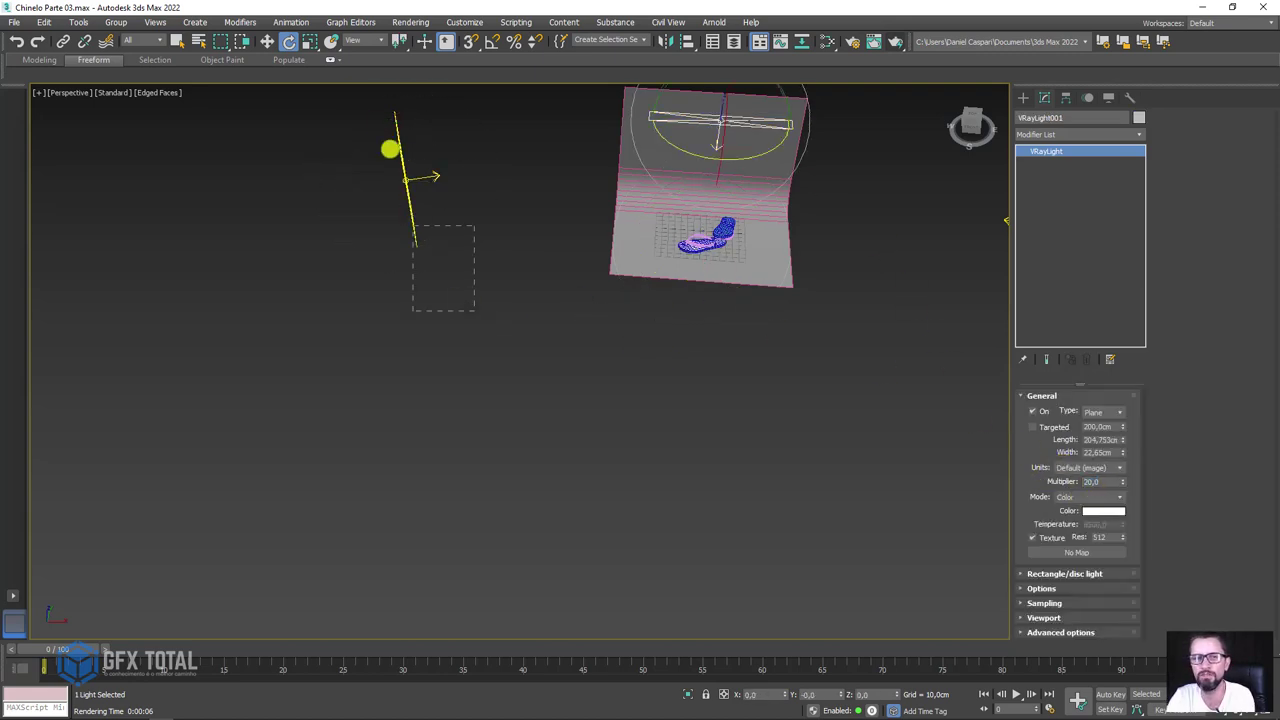
click(390, 149)
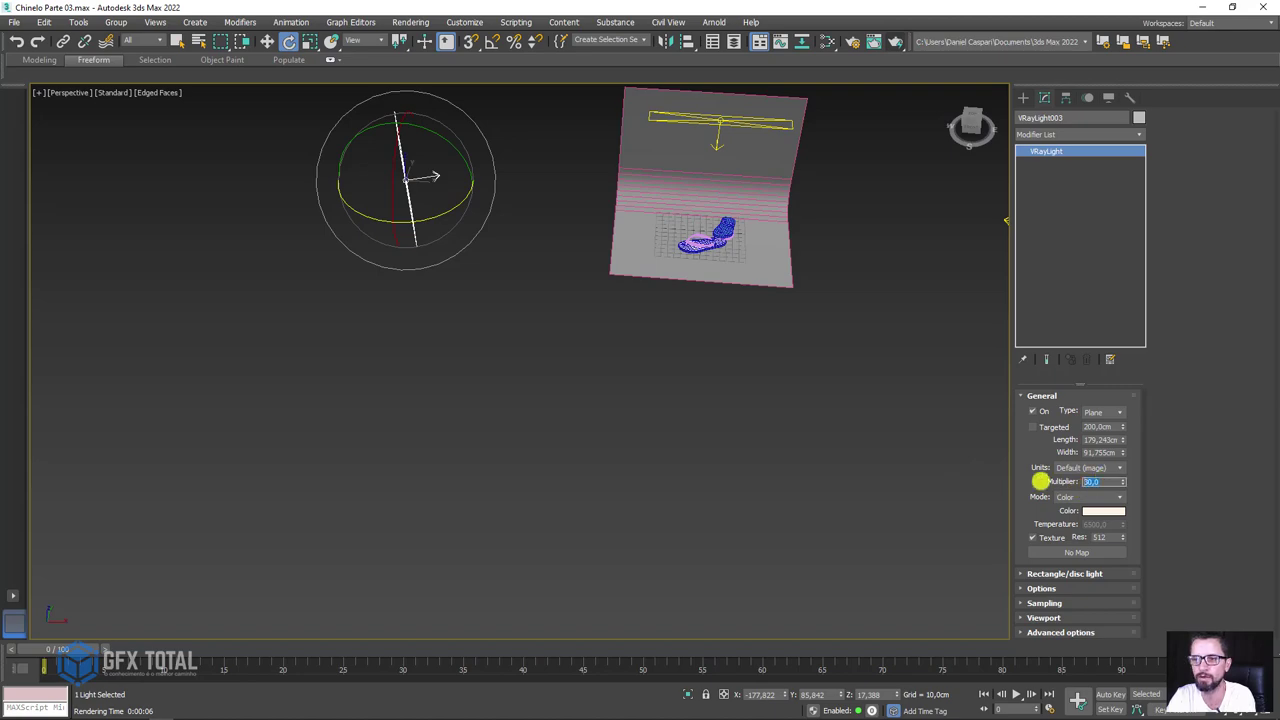
middle_drag(868, 306, 687, 307)
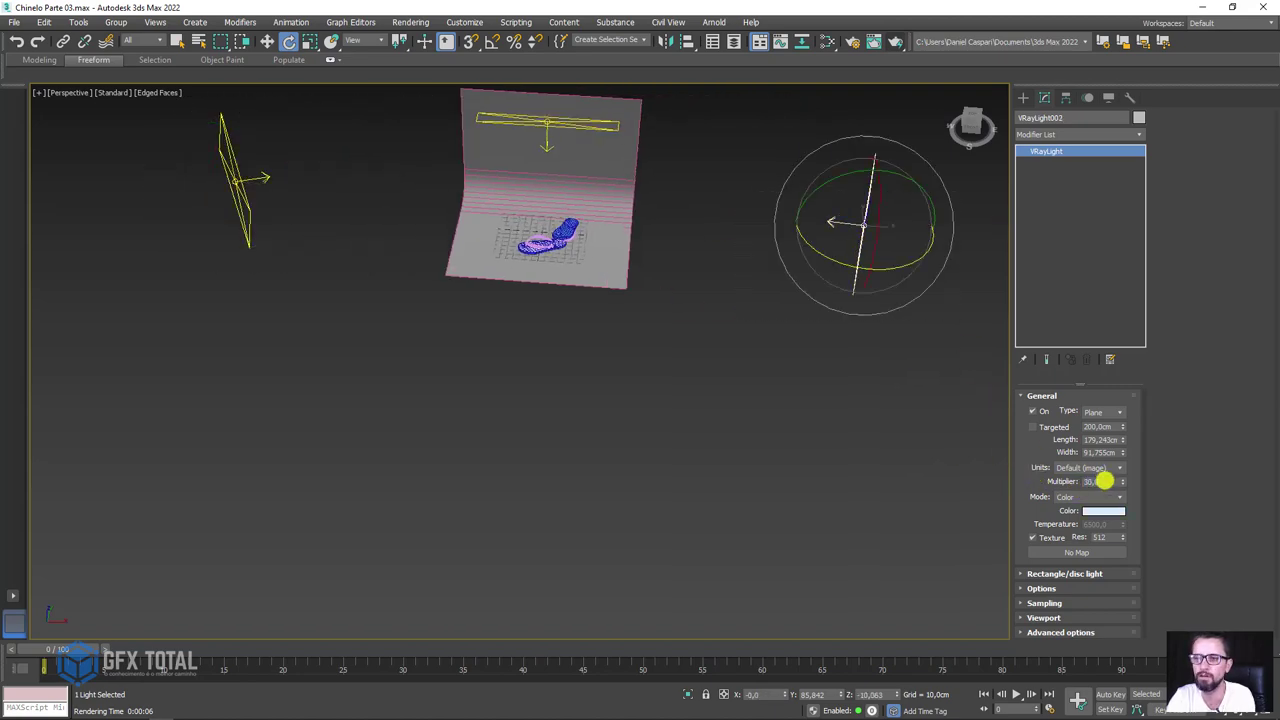
scroll(551, 260, up, 5)
scroll(494, 389, up, 3)
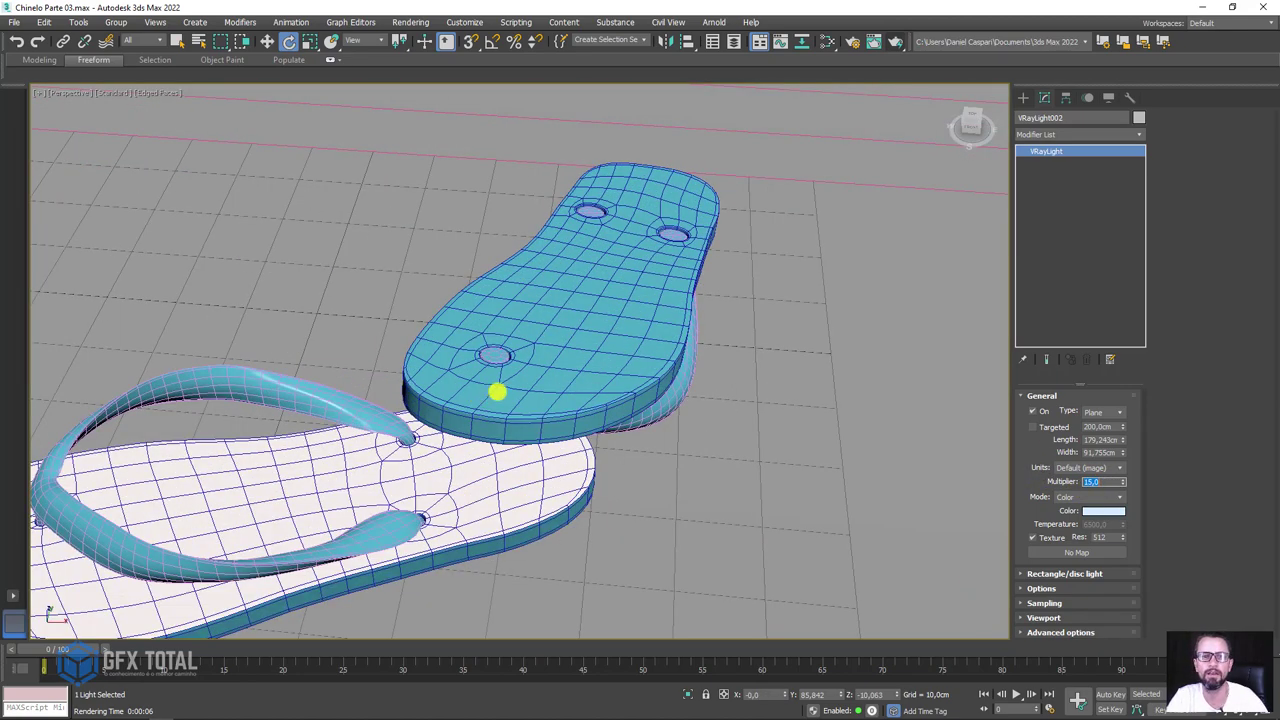
scroll(714, 308, up, 2)
mouse_move(783, 253)
middle_down()
mouse_move(663, 369)
mouse_move(774, 240)
middle_up()
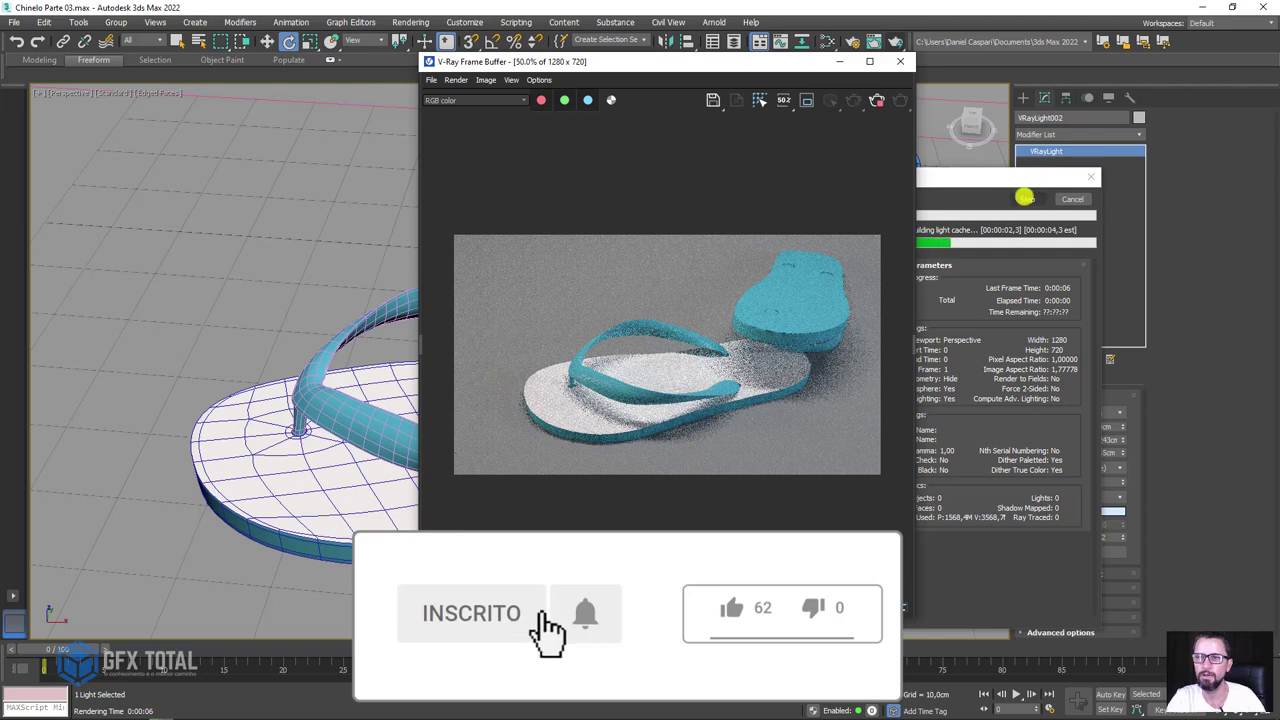
Cancel the running render, close the frame buffer, and open the Material Editor.
click(1066, 199)
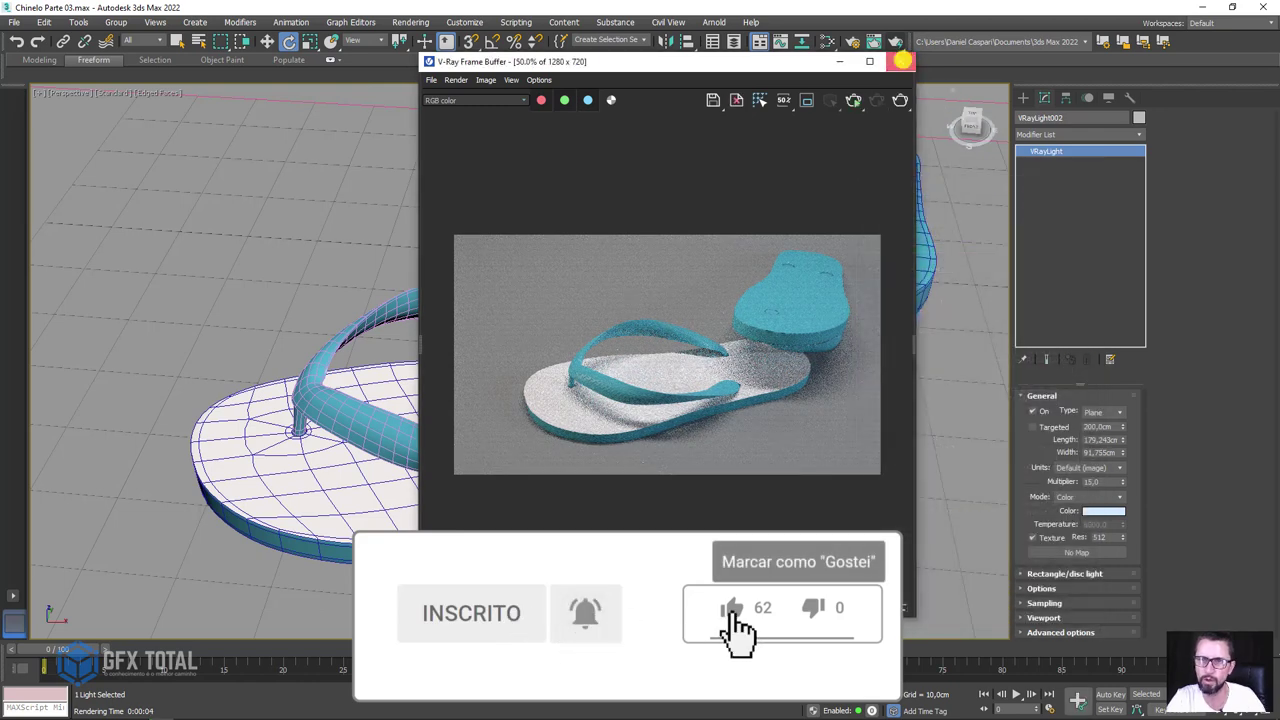
click(900, 61)
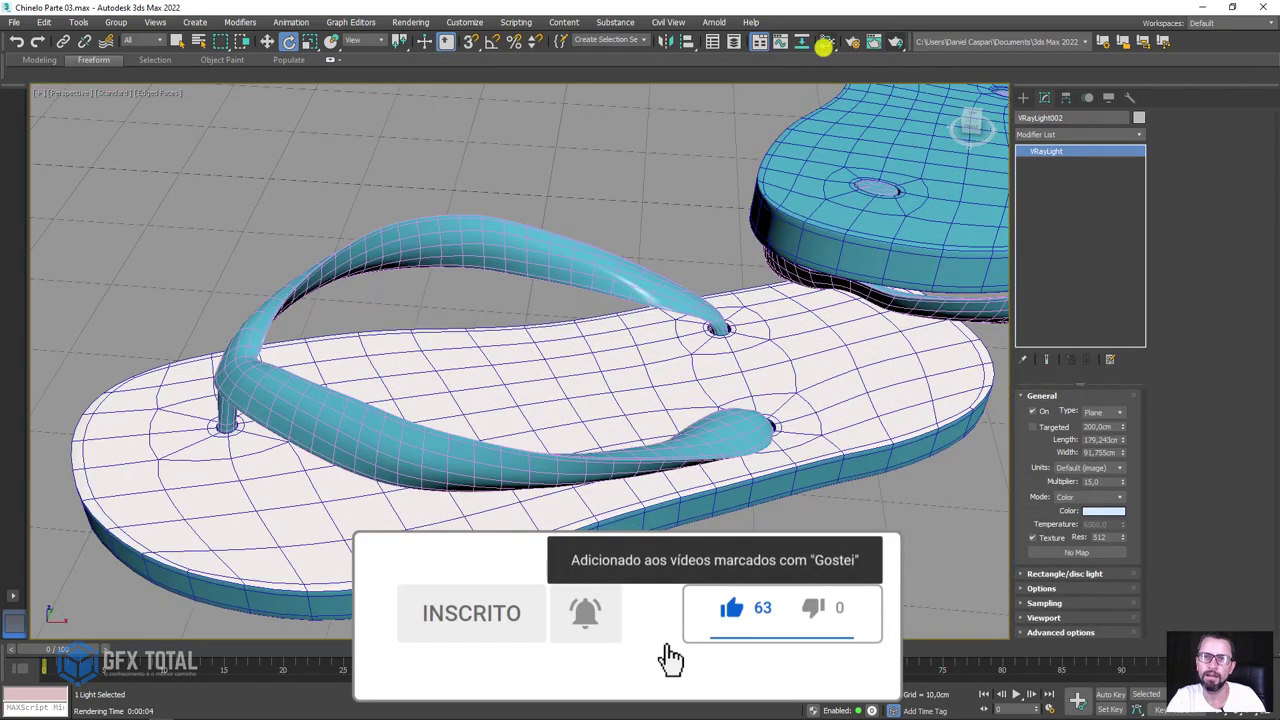
click(828, 41)
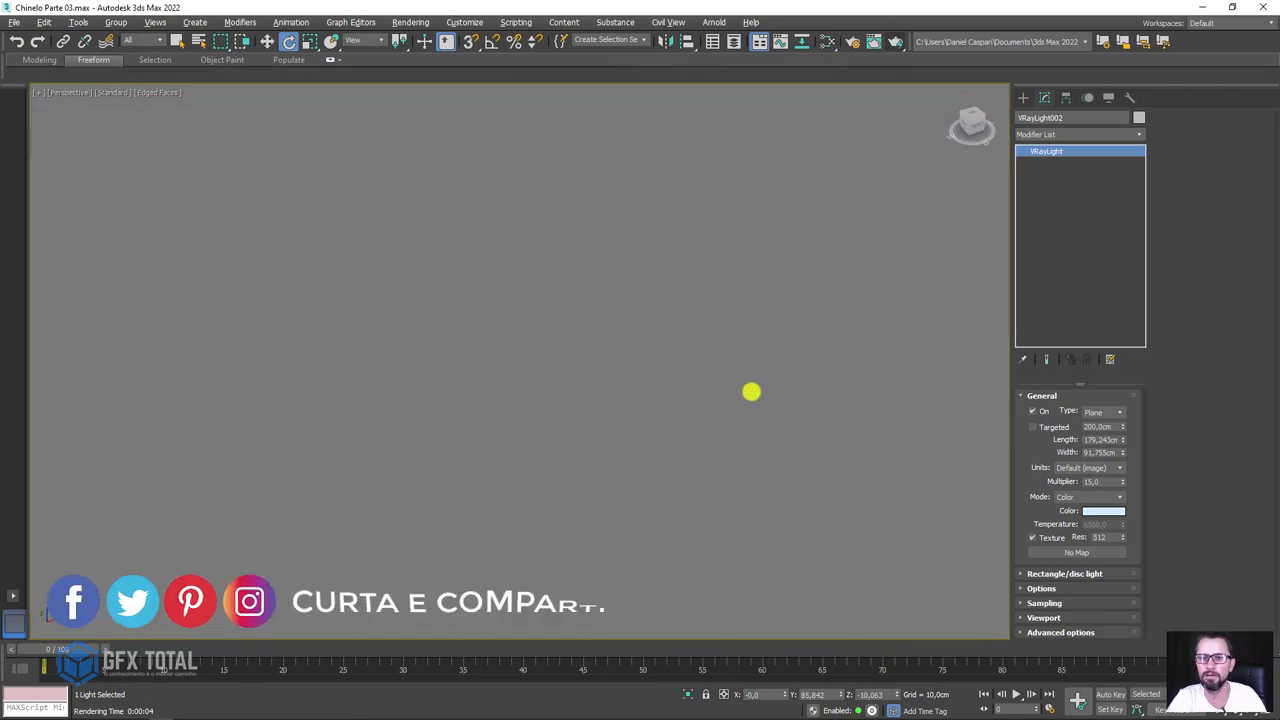
Select Group001, frame a low close-up of the strap and sole, and render it.
scroll(751, 391, down, 5)
scroll(654, 431, down, 3)
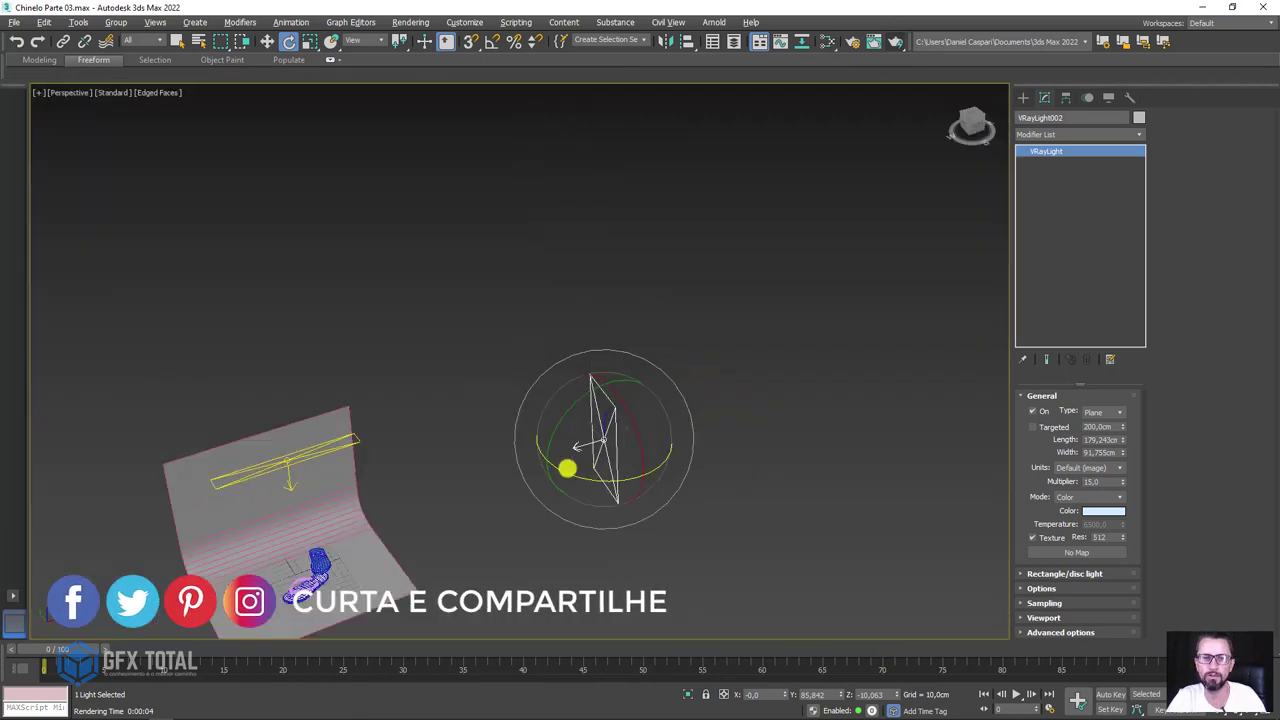
alt+middle_drag(491, 477, 569, 405)
scroll(570, 406, up, 5)
click(560, 409)
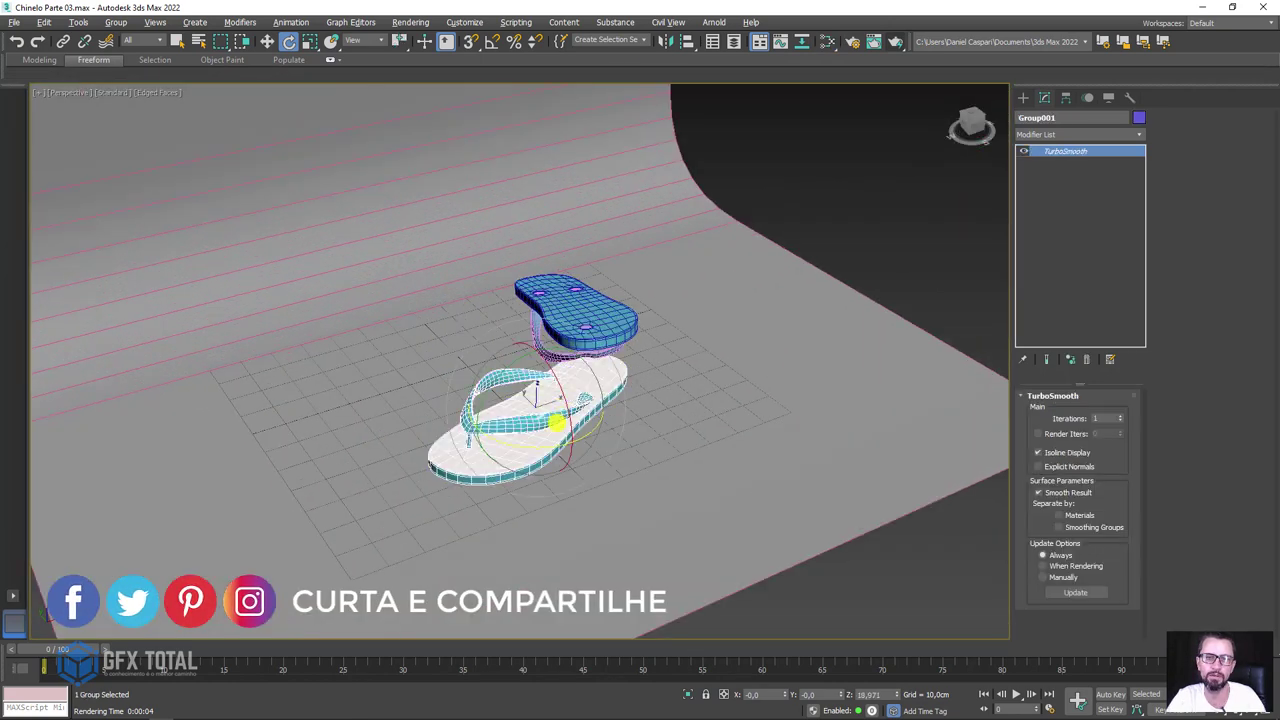
scroll(560, 420, up, 3)
scroll(520, 415, up, 3)
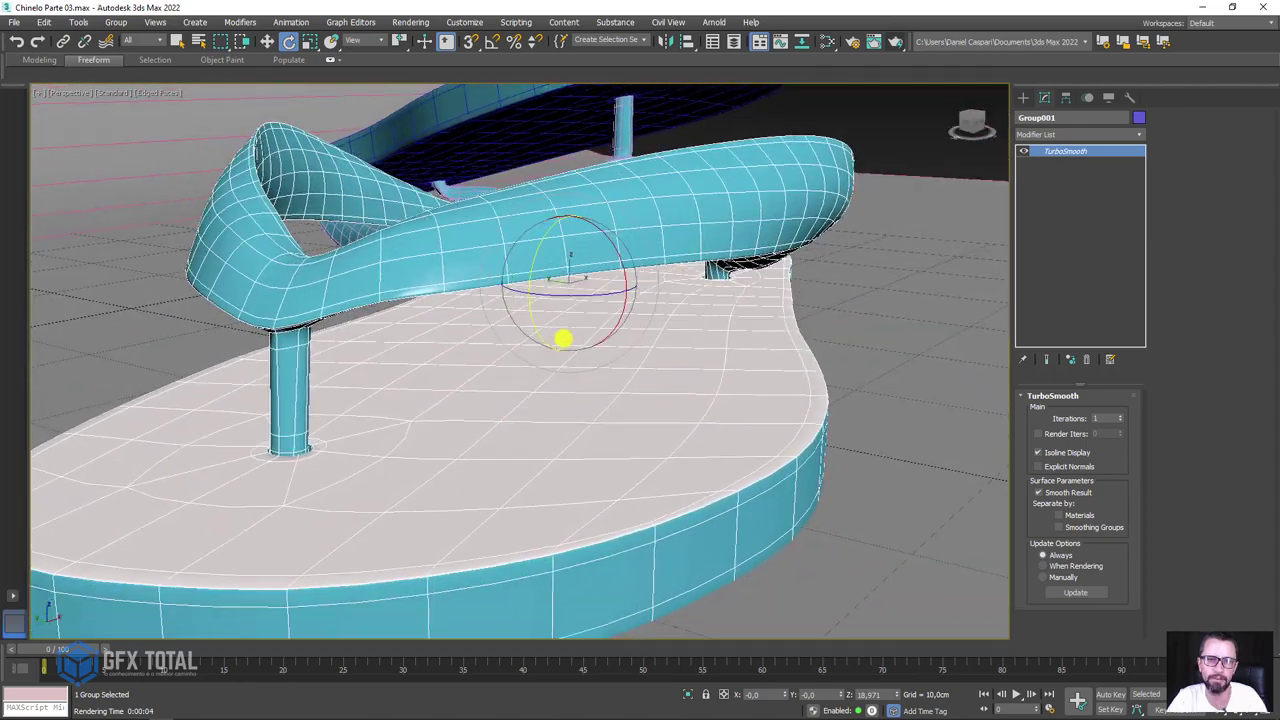
alt+middle_drag(506, 413, 671, 240)
scroll(700, 200, down, 5)
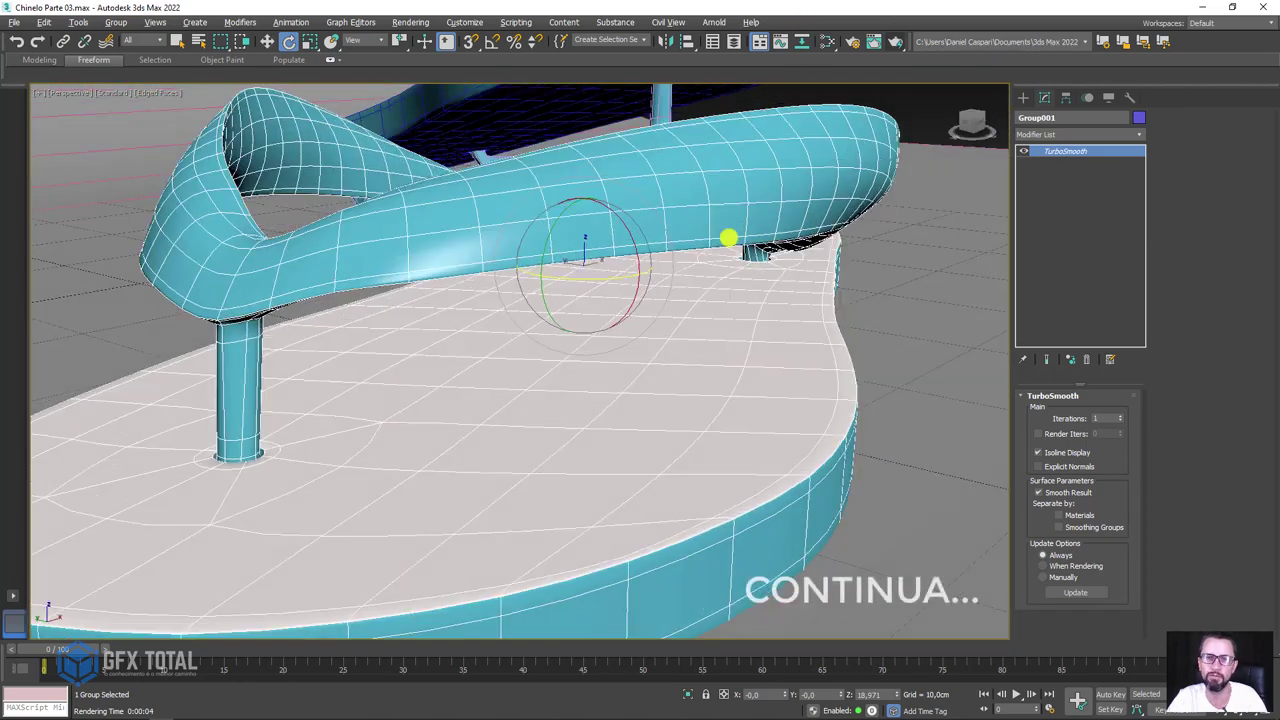
click(893, 40)
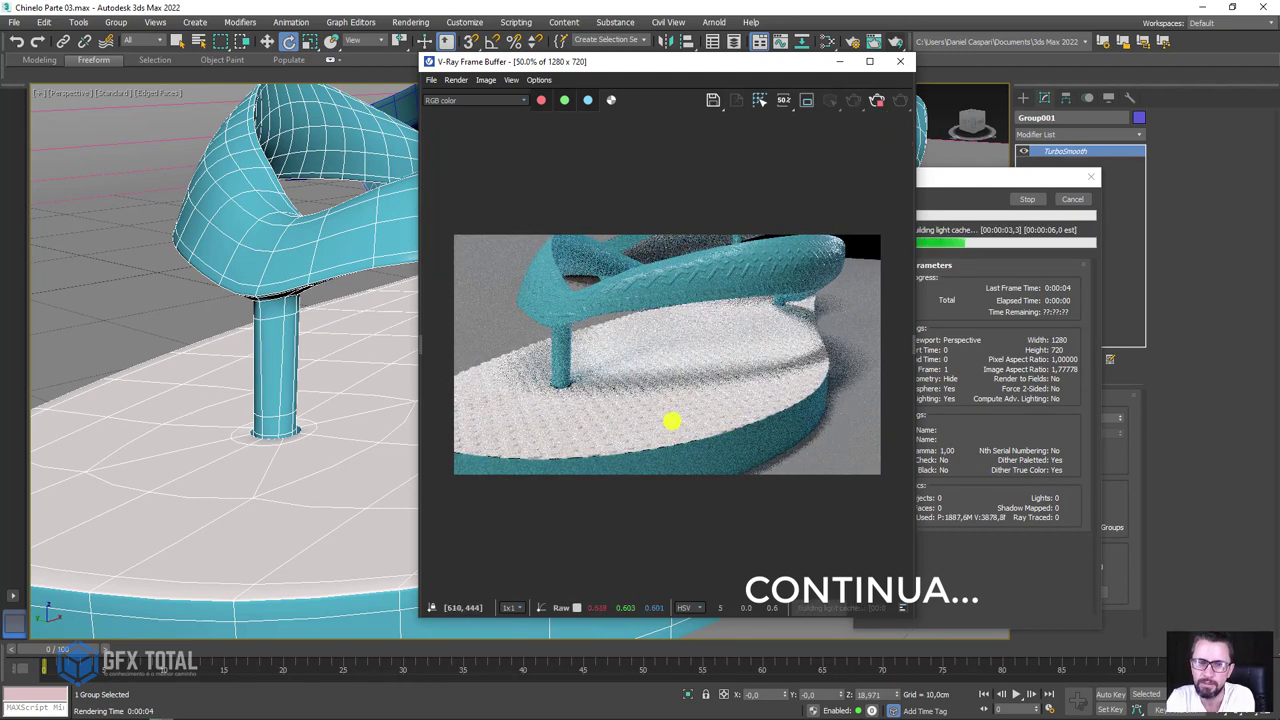
Cancel the close-up render and open the Slate Material Editor showing VRayMtl Material #56.
scroll(663, 452, up, 2)
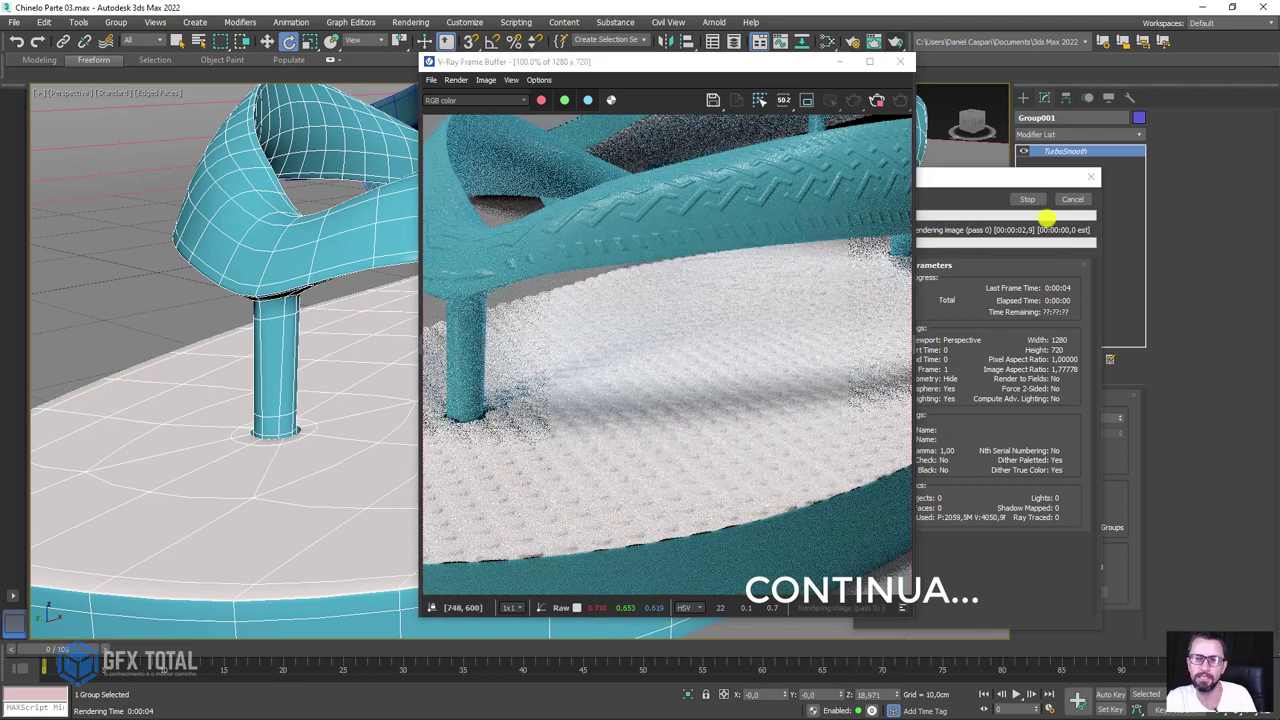
click(1075, 192)
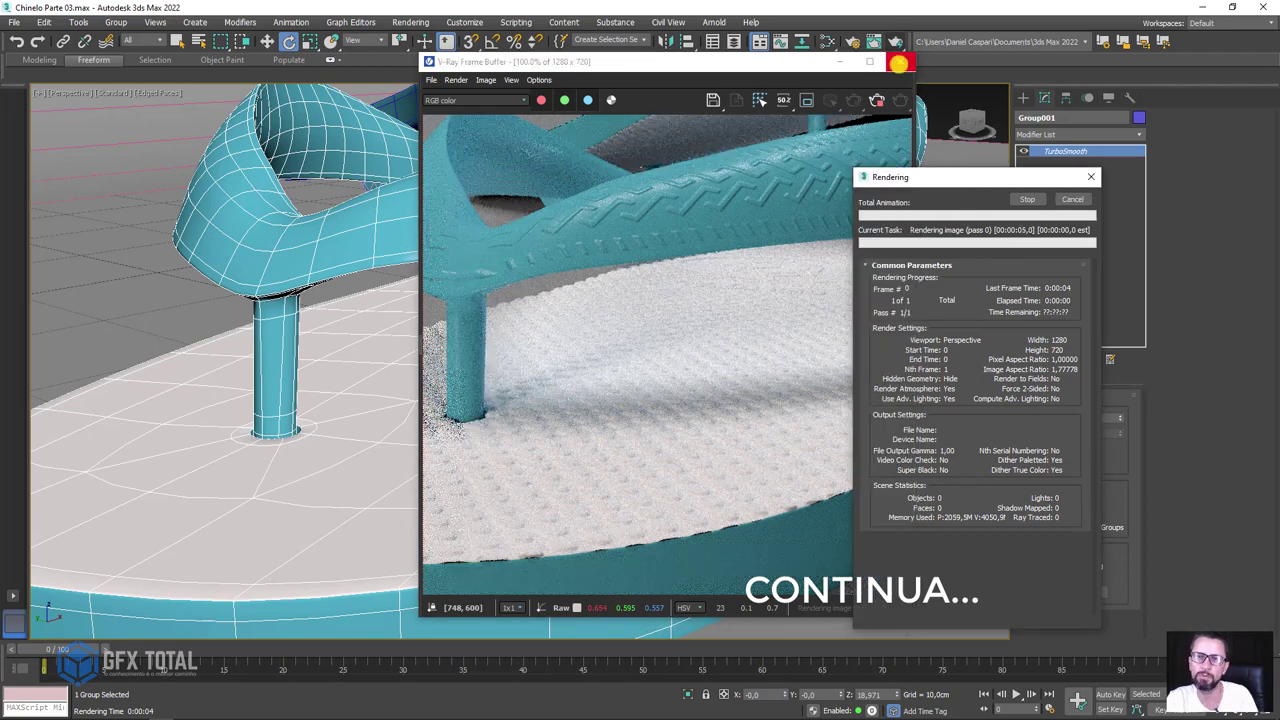
click(900, 61)
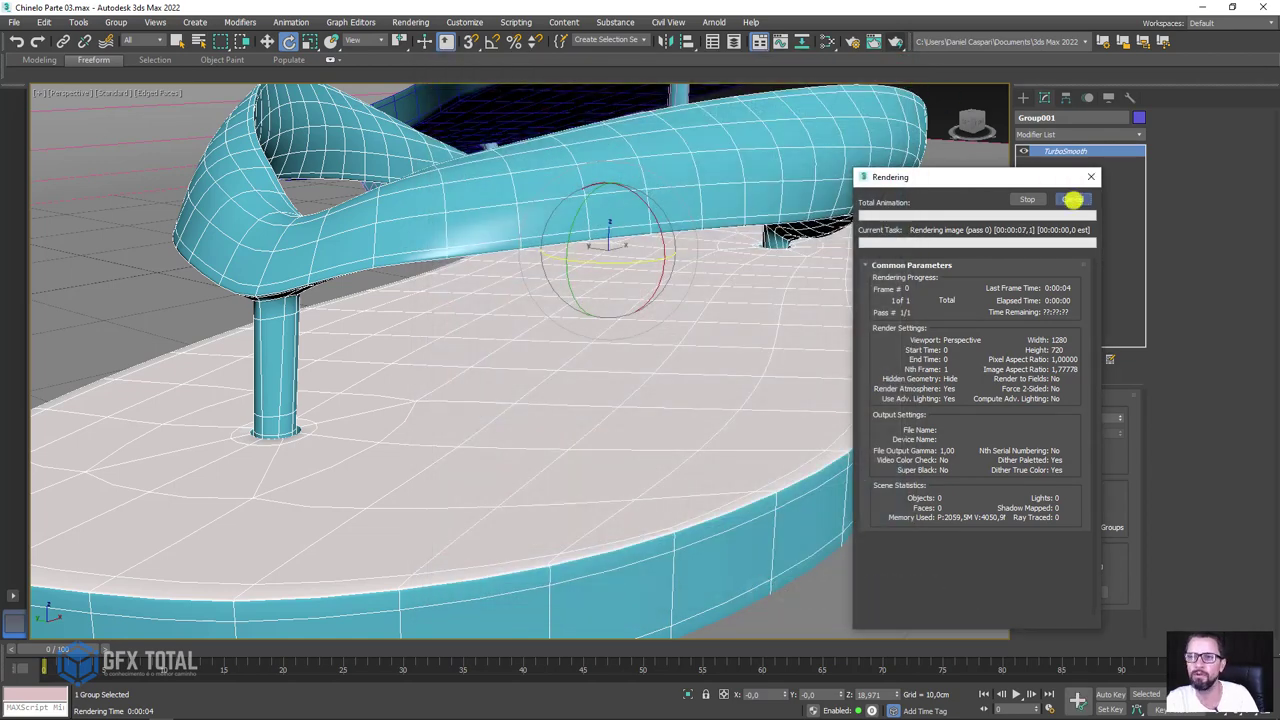
click(1072, 199)
click(827, 41)
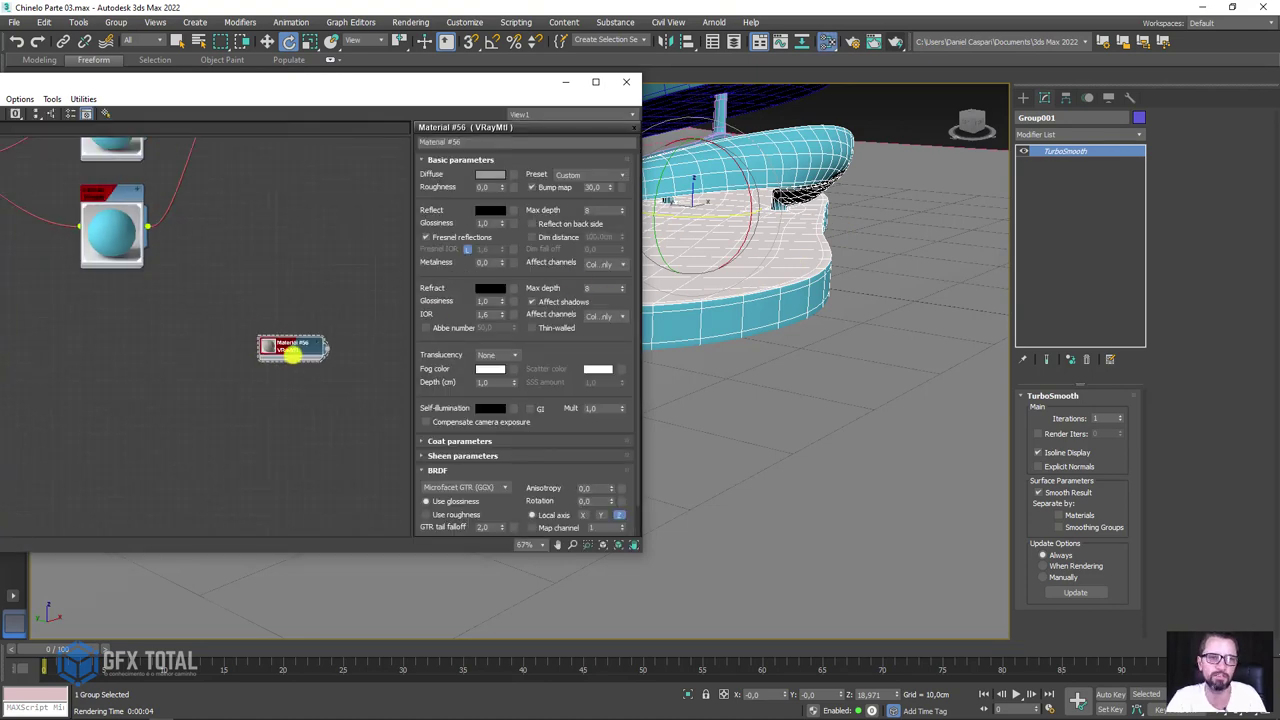
alt+middle_drag(728, 354, 803, 446)
scroll(120, 310, up, 2)
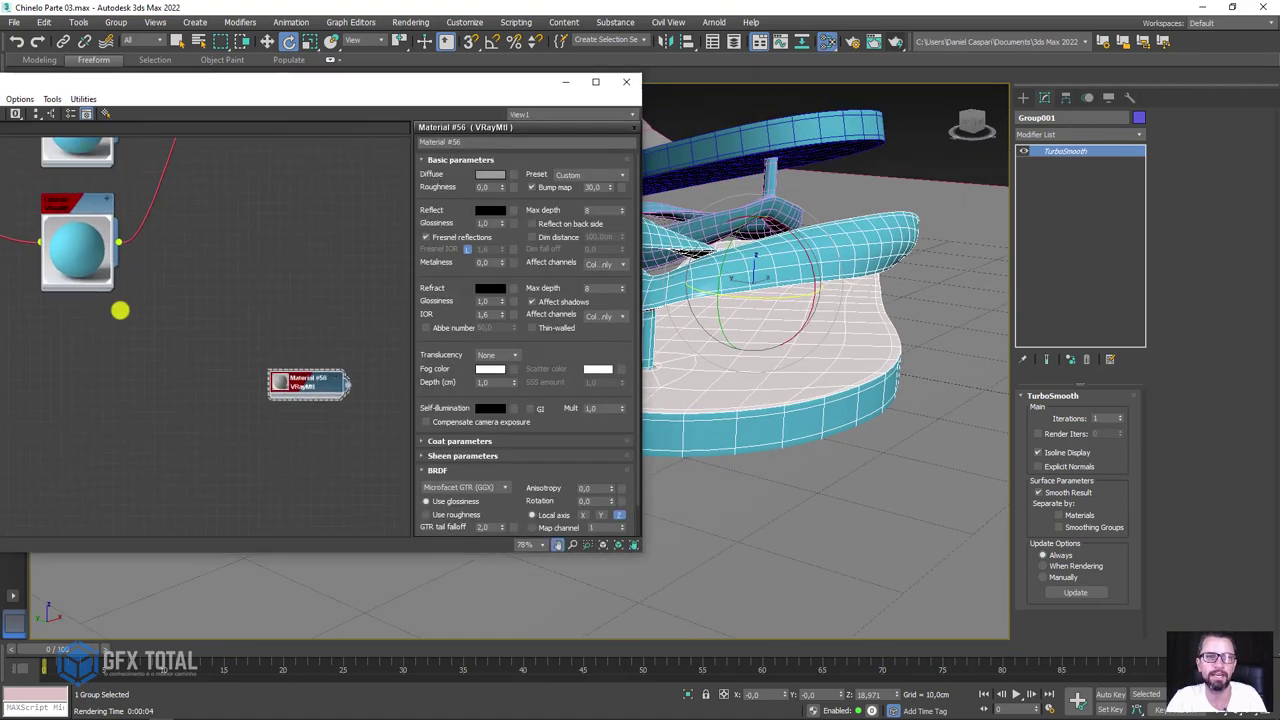